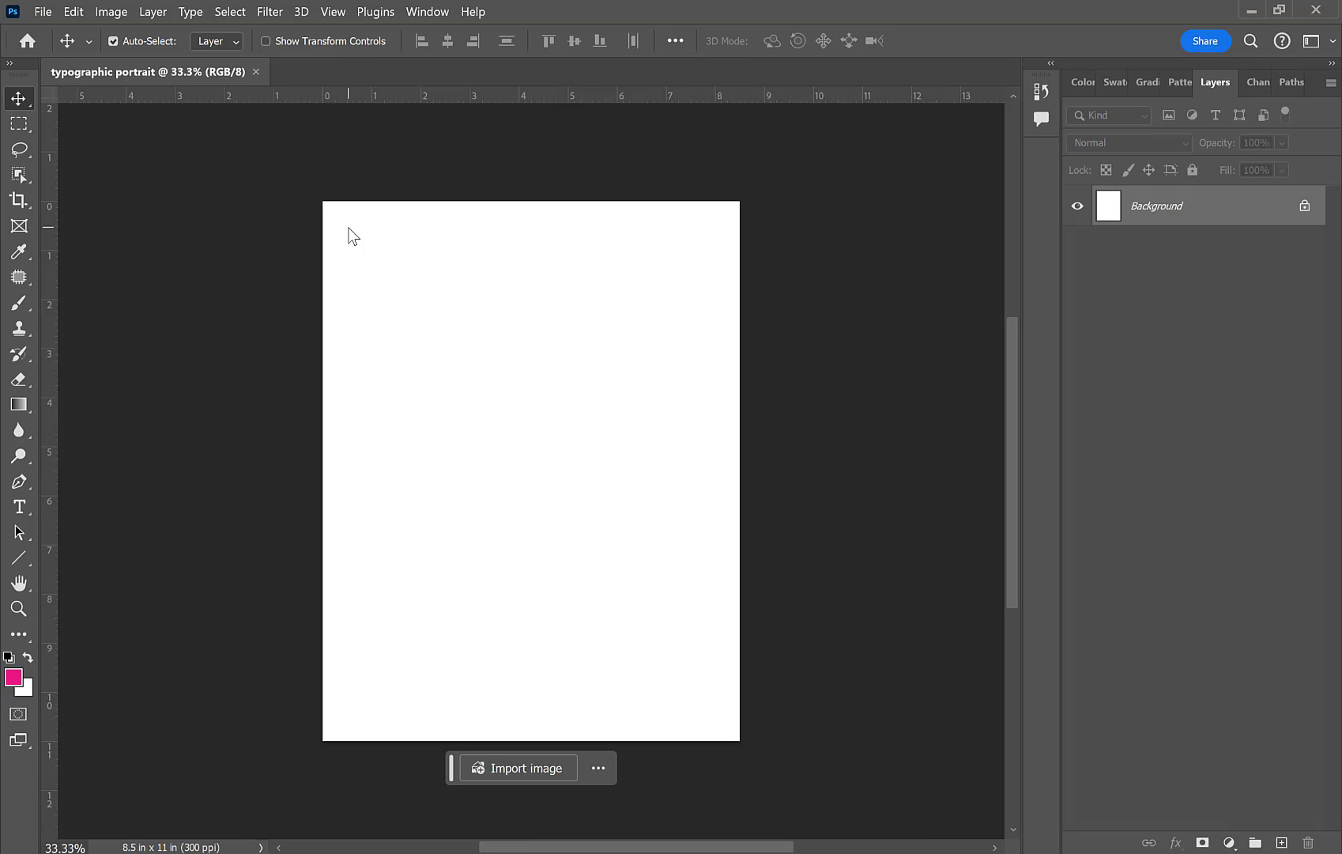
# Step: Open the photo IMG_0943.jpg and automatically select its subject
pyautogui.press('ctrl')
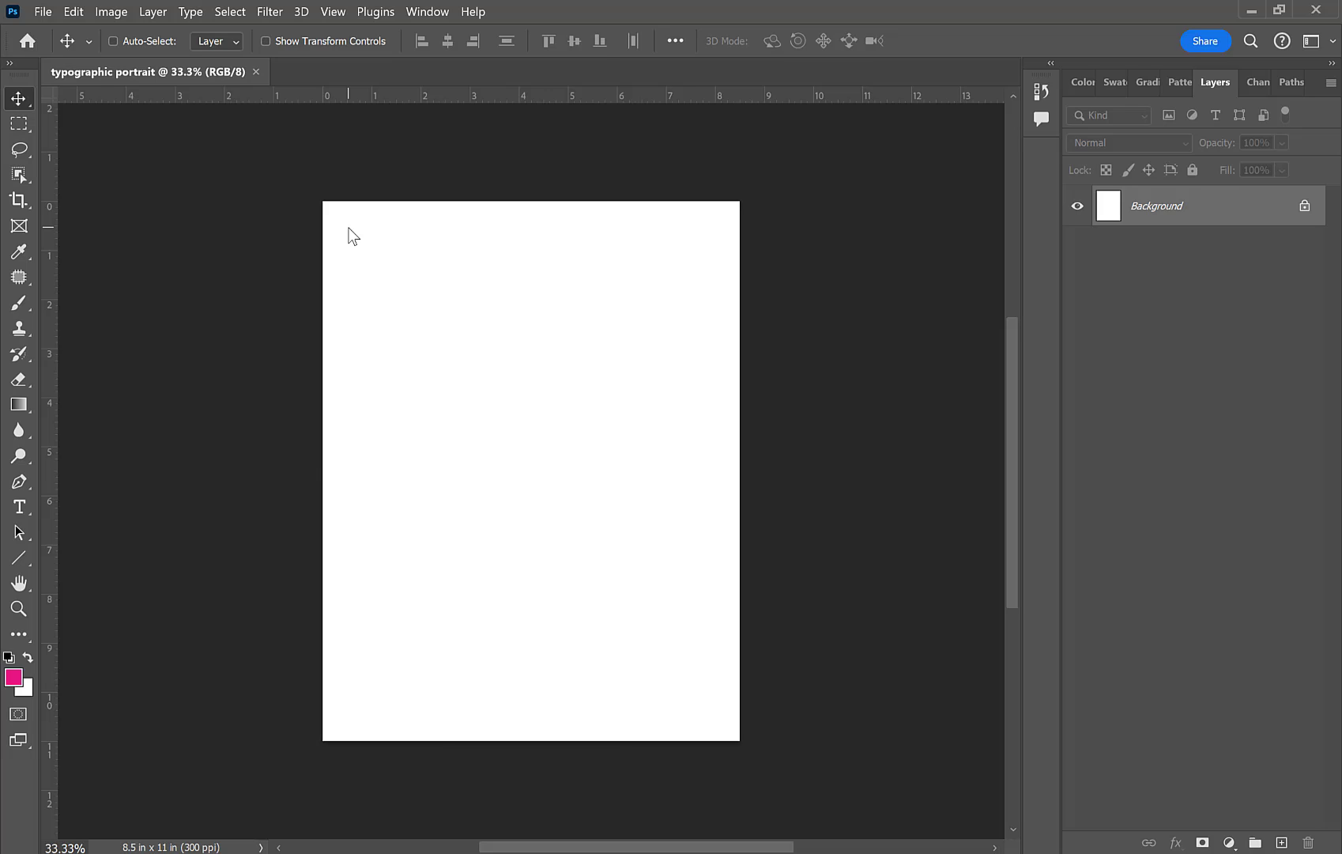
pyautogui.hotkey('ctrl', 'o')
pyautogui.click(249, 225)
pyautogui.click(449, 445)
pyautogui.press('w')
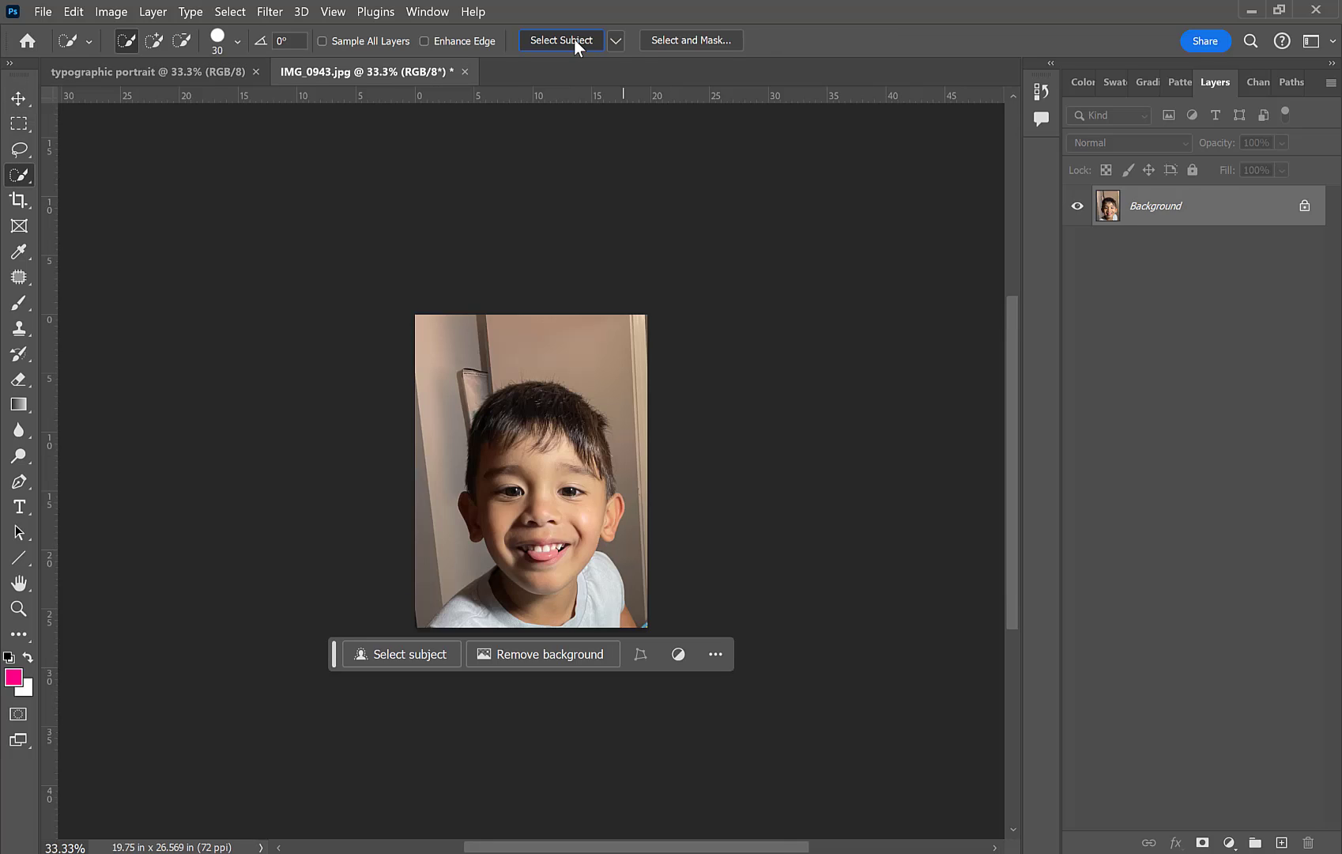
pyautogui.click(574, 38)
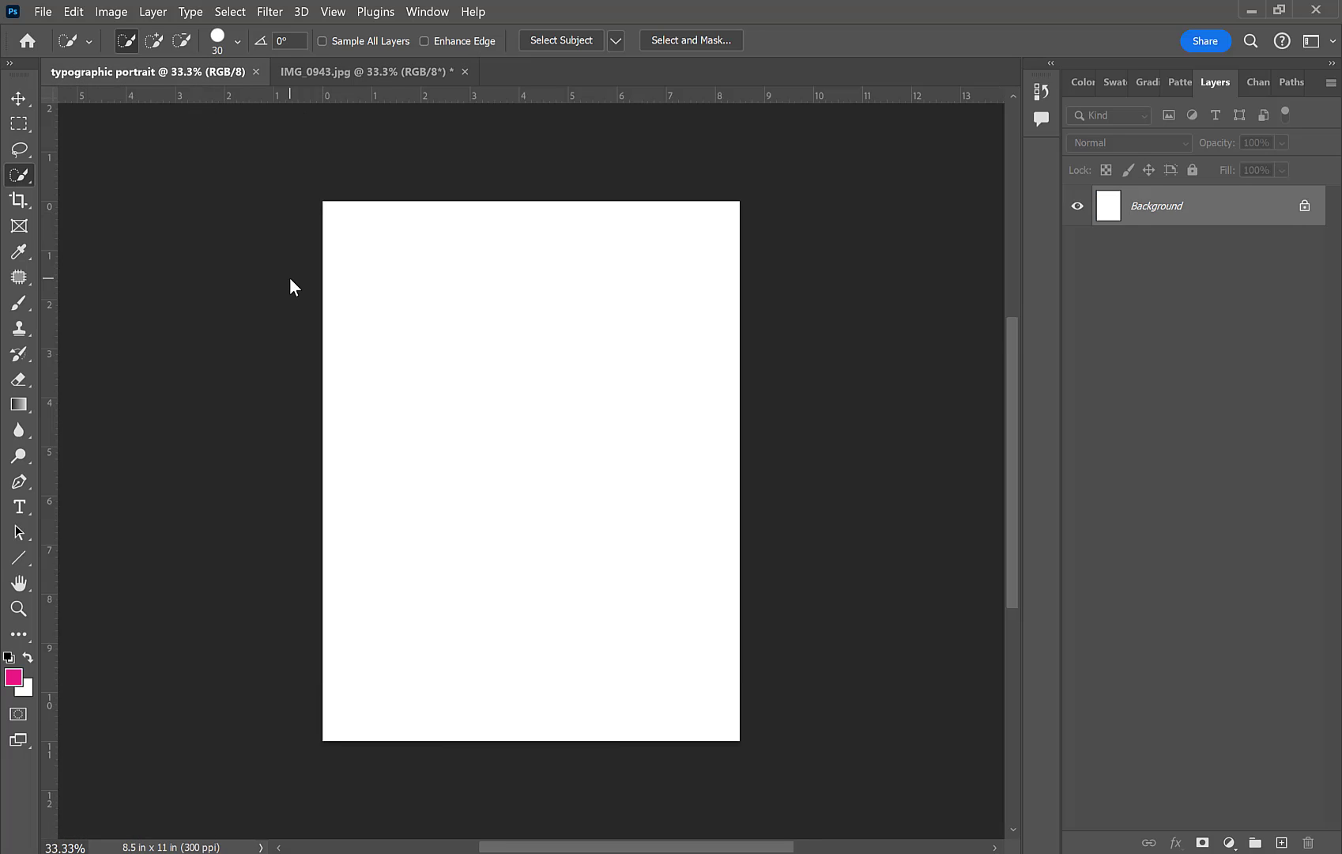
# Step: Paste the cut-out boy into the typographic portrait document and enlarge it proportionally to about 219% so it fills the page
pyautogui.hotkey('ctrl', 'v')
pyautogui.hotkey('ctrl', 't')
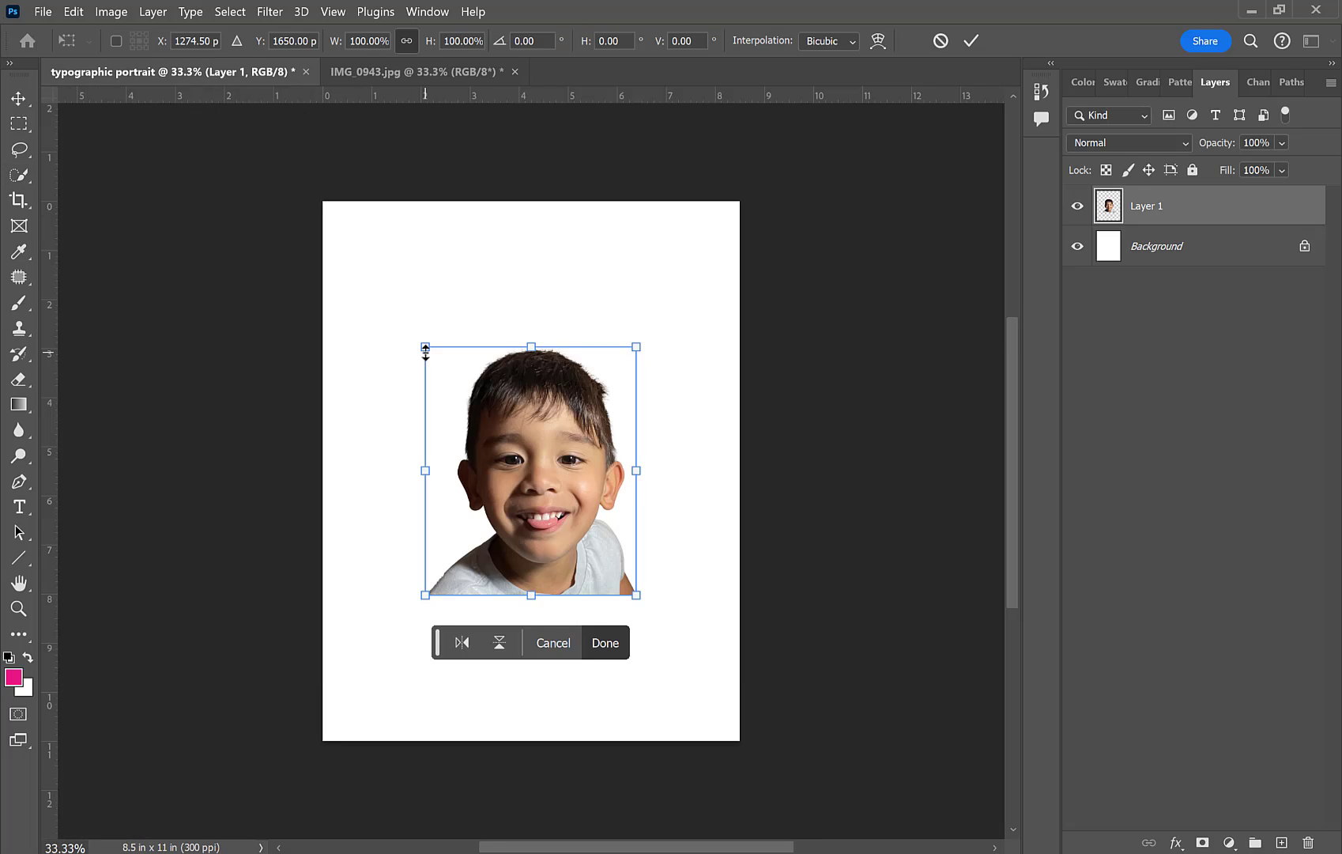
pyautogui.moveTo(425, 347); pyautogui.dragTo(259, 235)
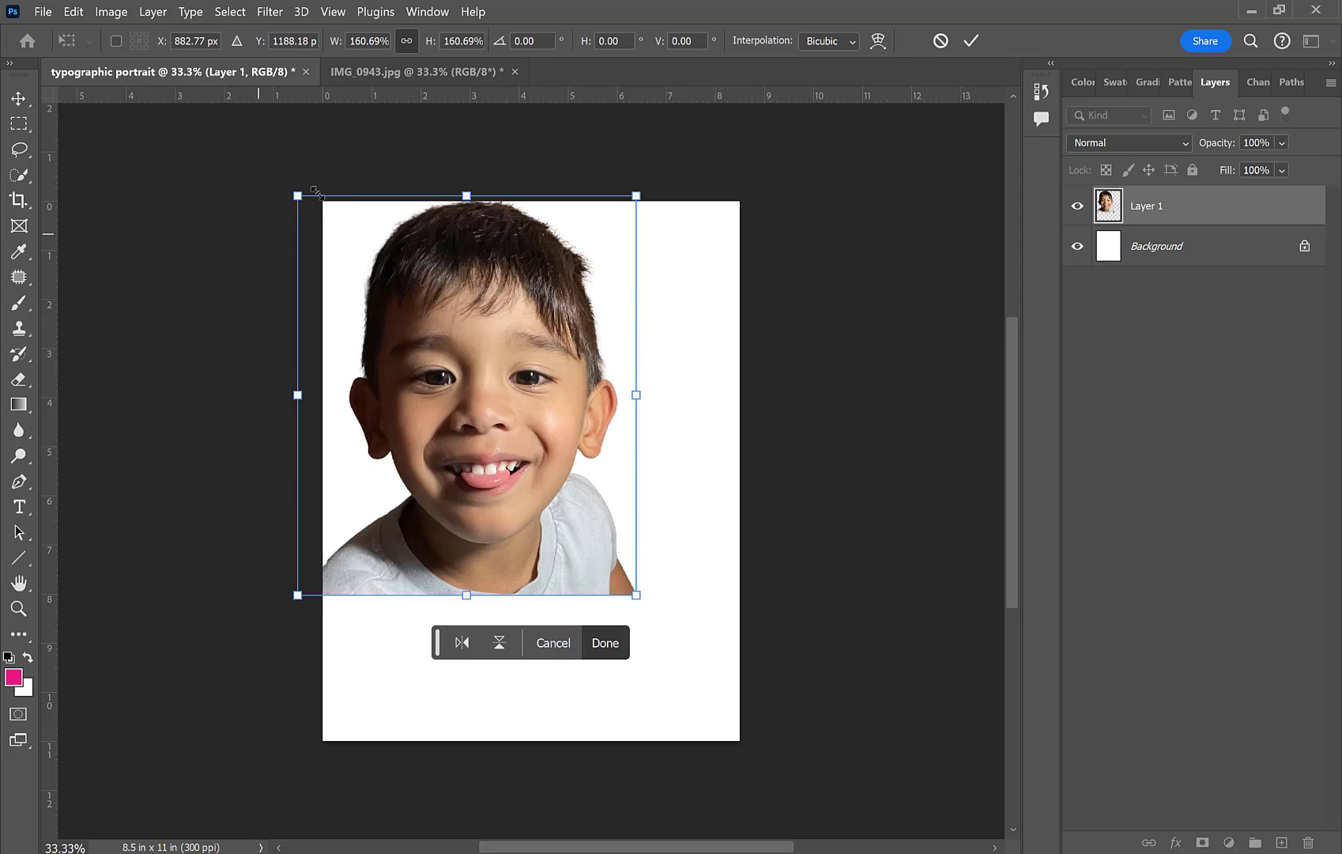
pyautogui.moveTo(637, 595); pyautogui.dragTo(720, 772)
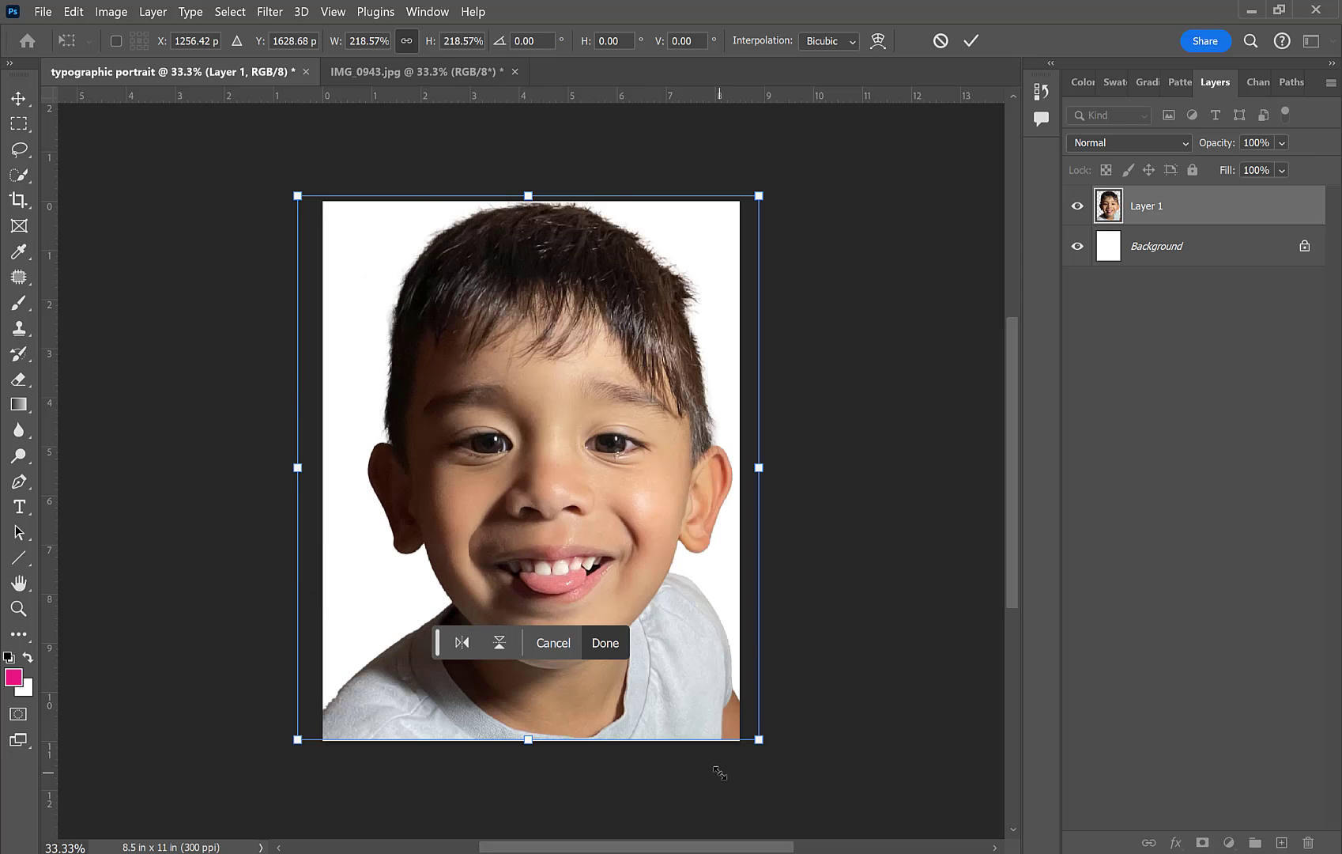
pyautogui.press('Return')
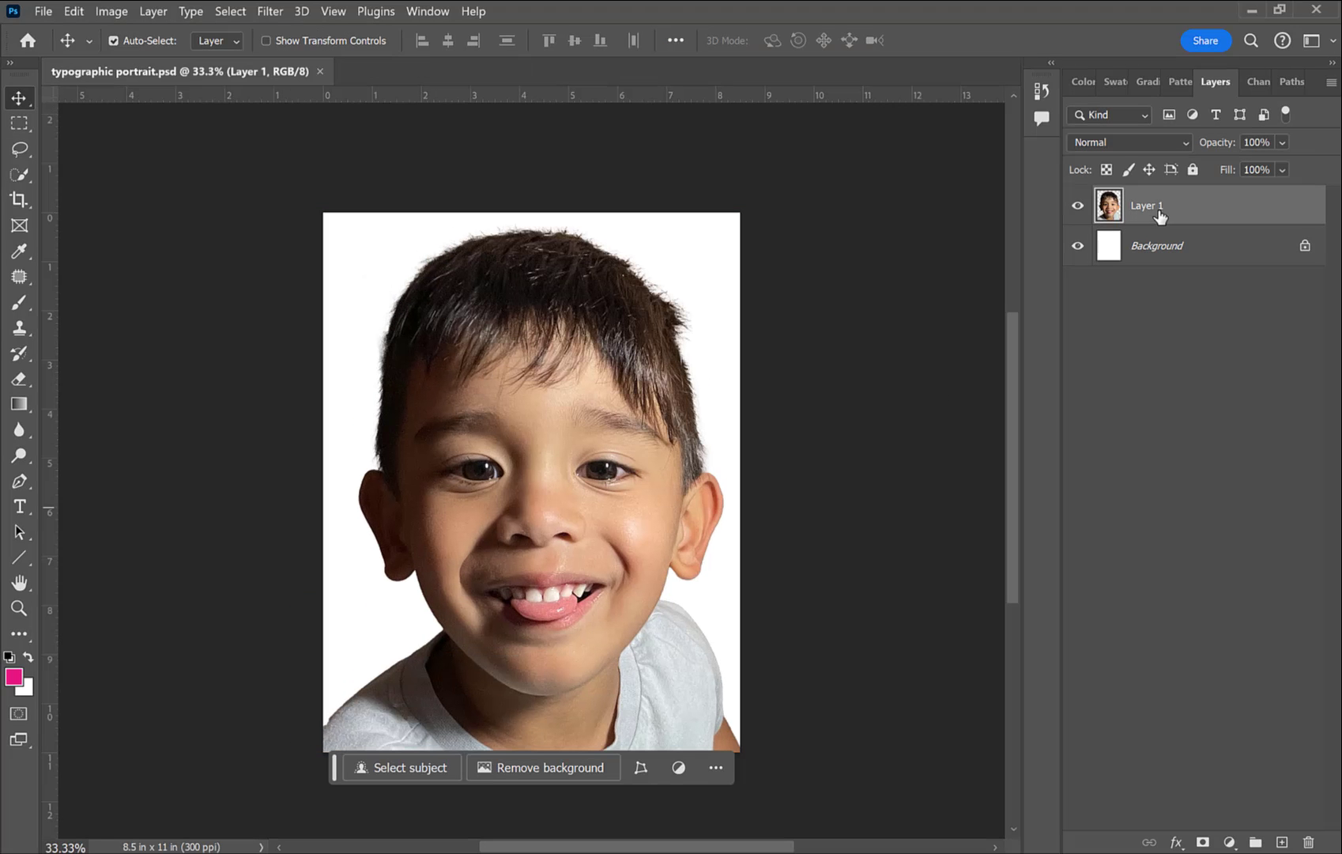
# Step: Rename the pasted photo layer as "original photo"
pyautogui.doubleClick(1146, 205)
pyautogui.write('original photo')
pyautogui.press('Return')
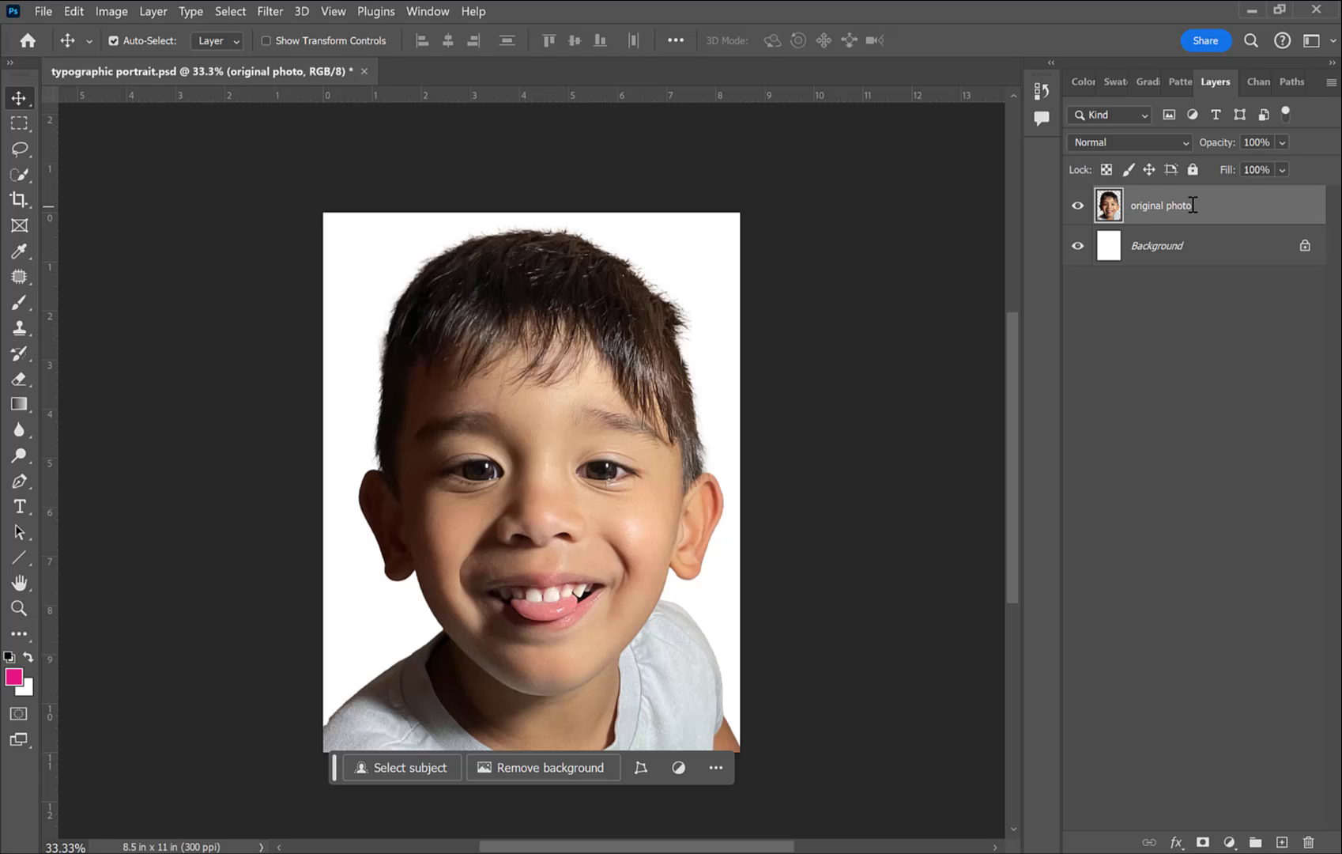
# Step: Convert the original photo layer to greyscale with a Black & White adjustment using the automatic colour mix
pyautogui.click(109, 17)
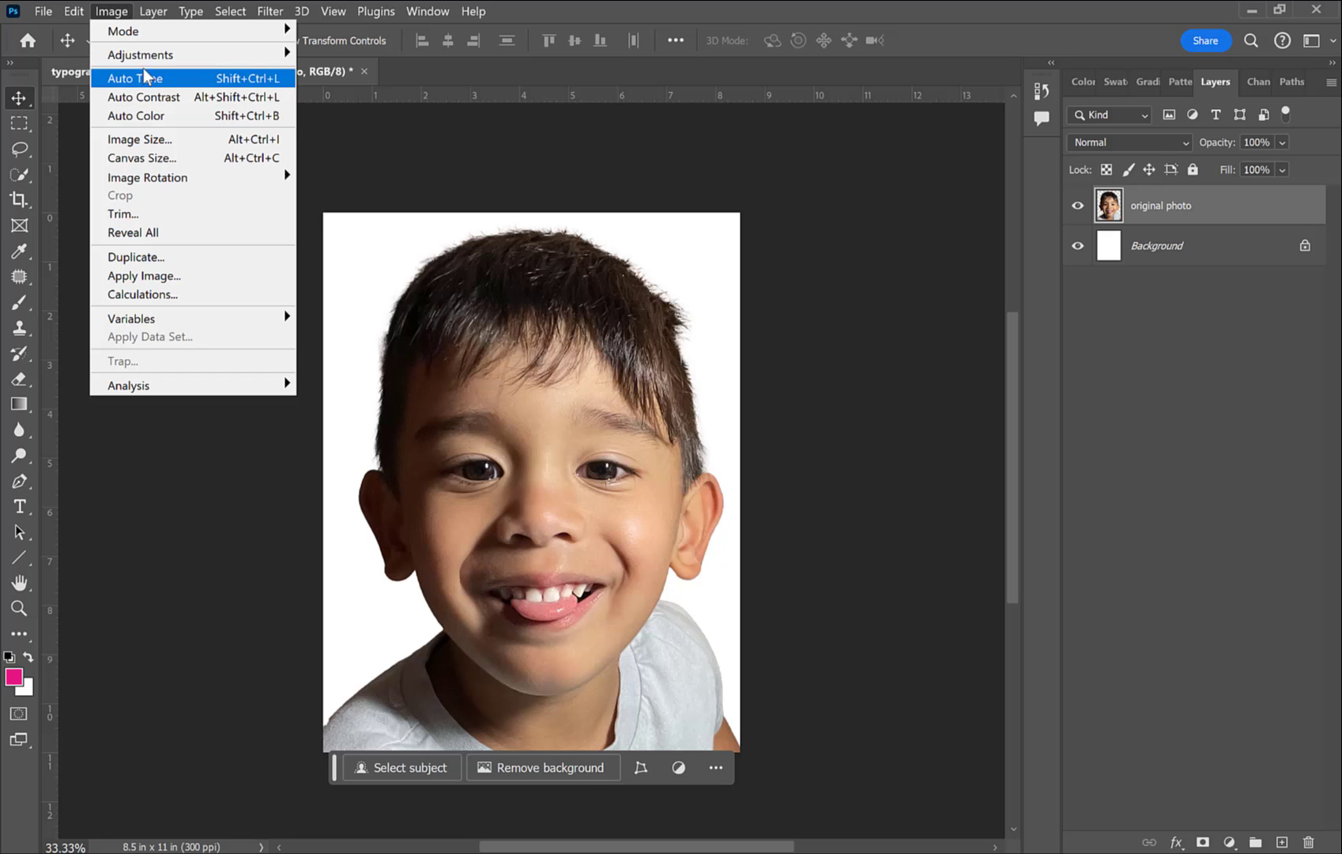
pyautogui.moveTo(146, 55)
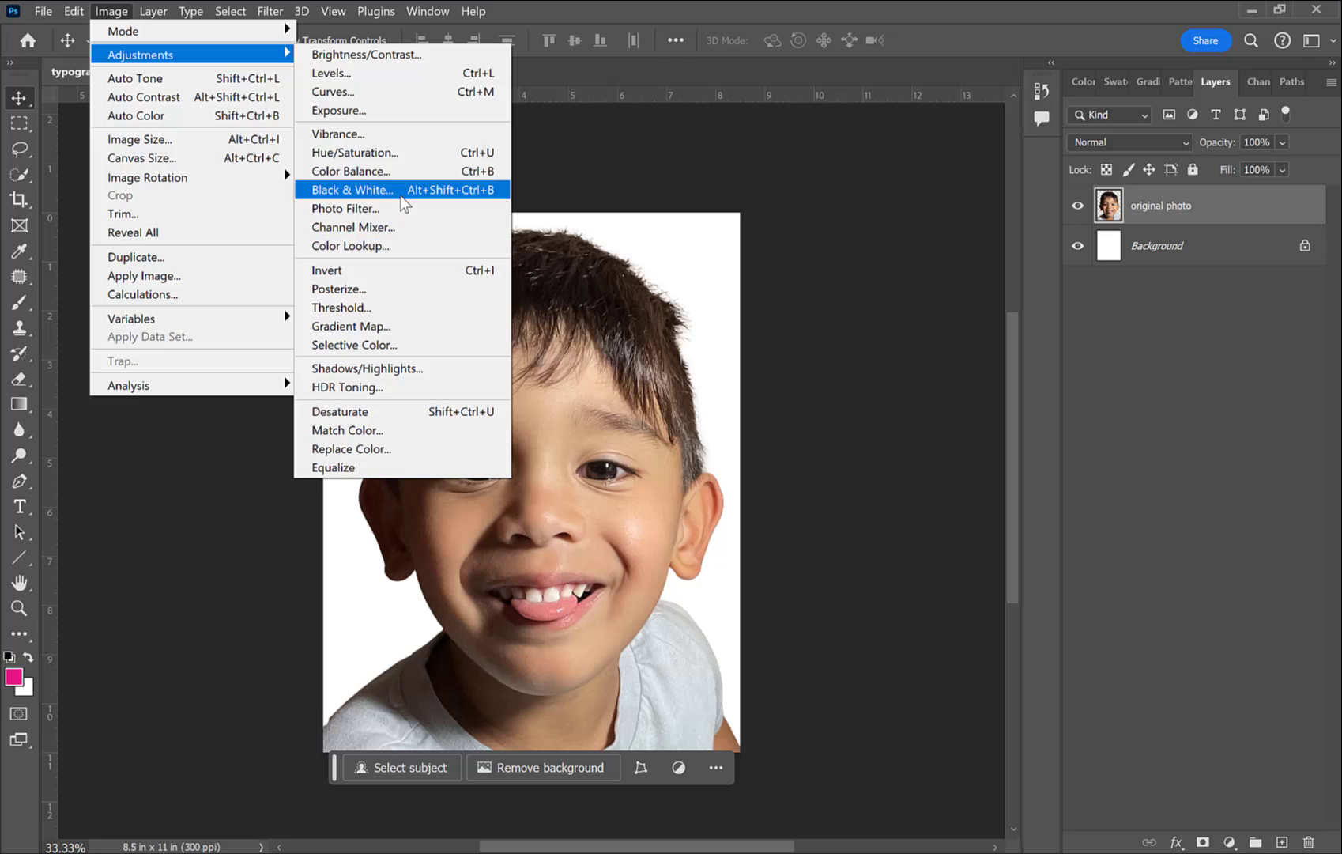
pyautogui.click(399, 189)
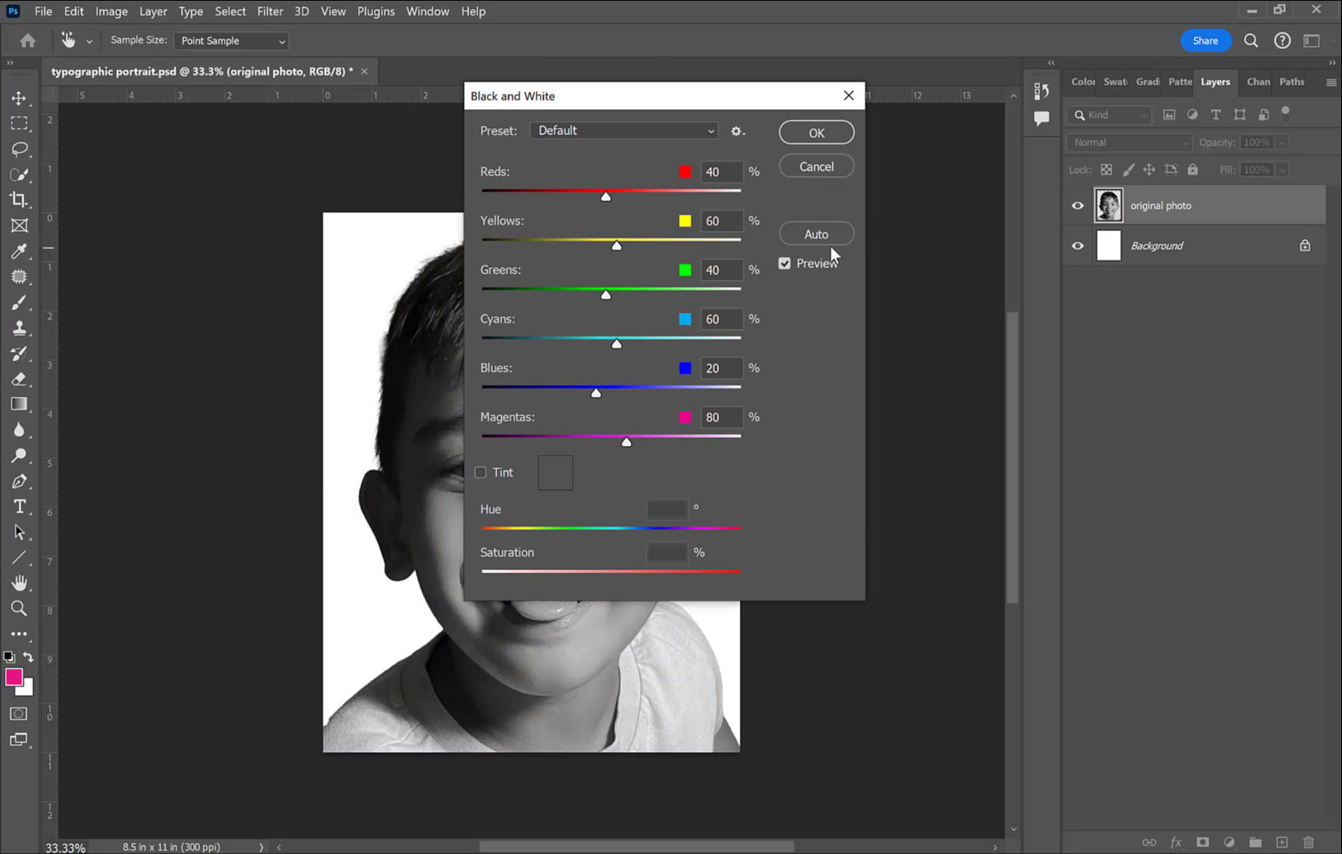
pyautogui.click(831, 237)
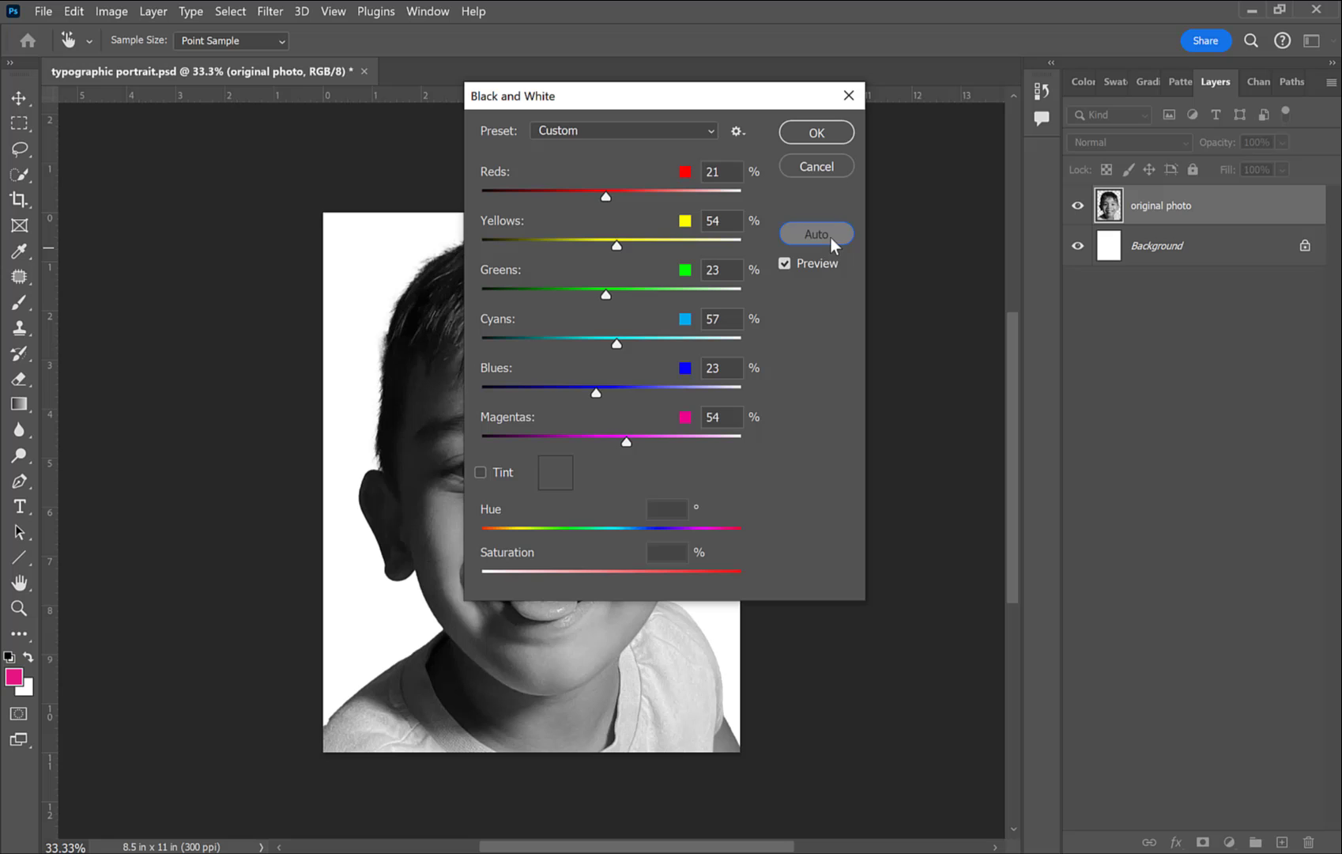
pyautogui.click(818, 135)
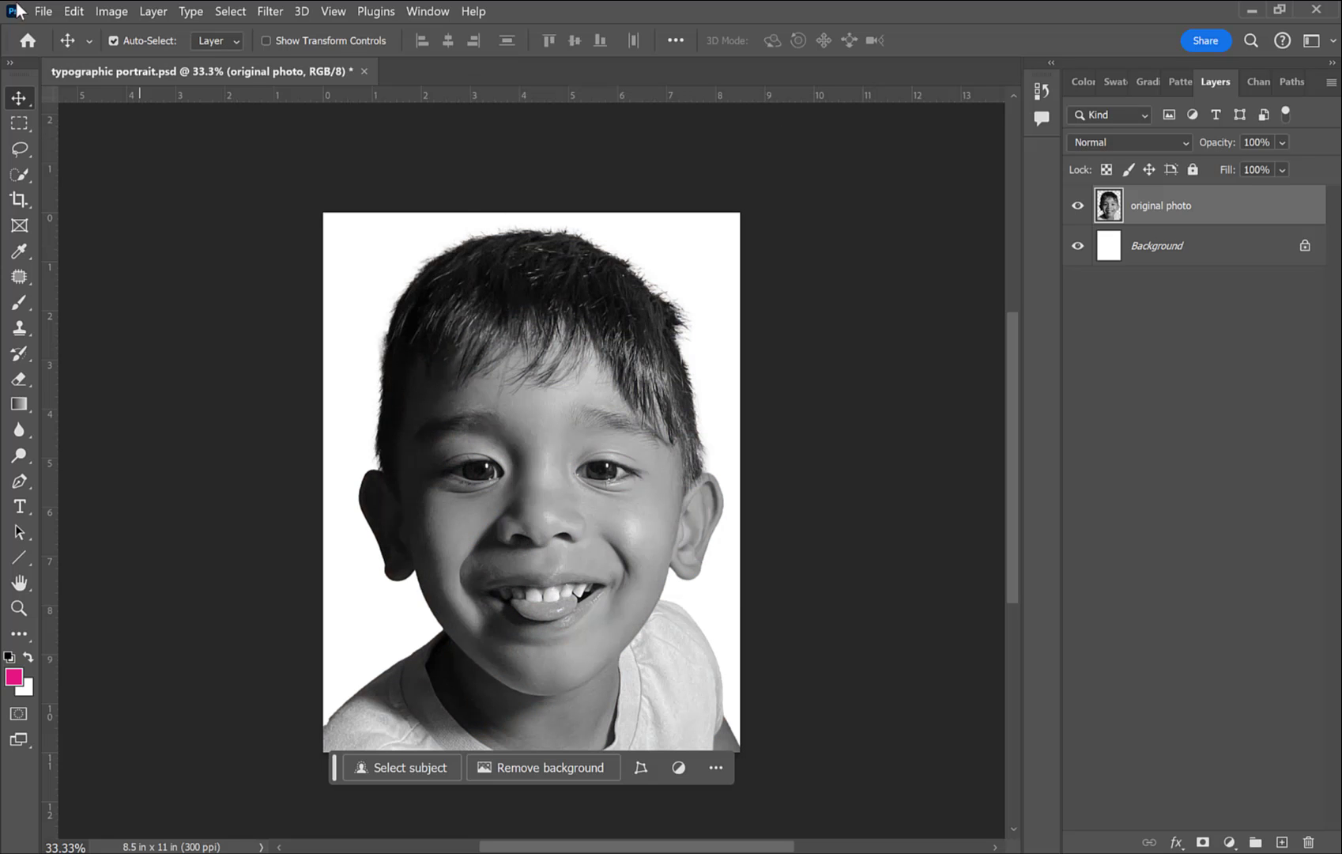
# Step: Posterize the original photo layer to 3 levels and save the document
pyautogui.click(73, 11)
pyautogui.moveTo(111, 11)
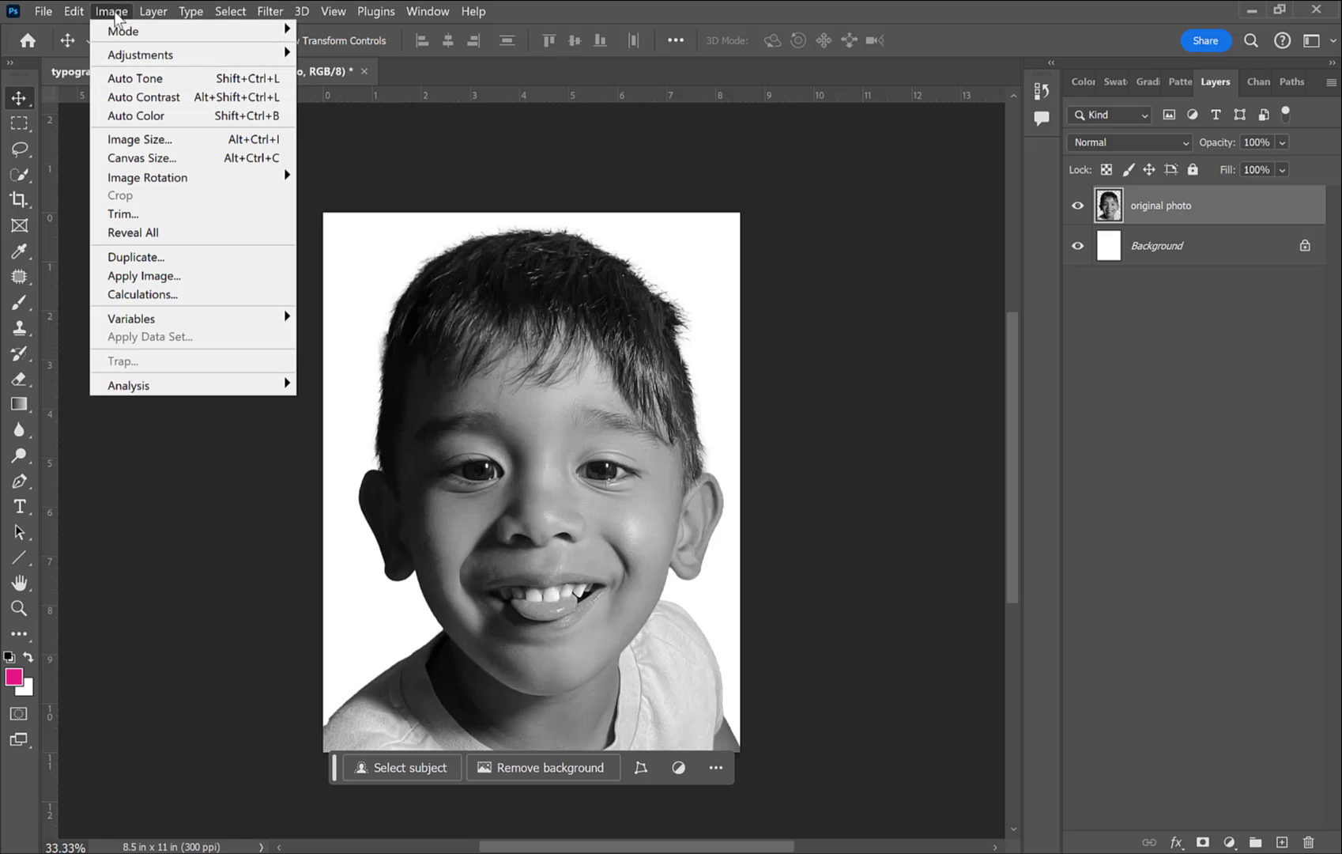
pyautogui.moveTo(115, 55)
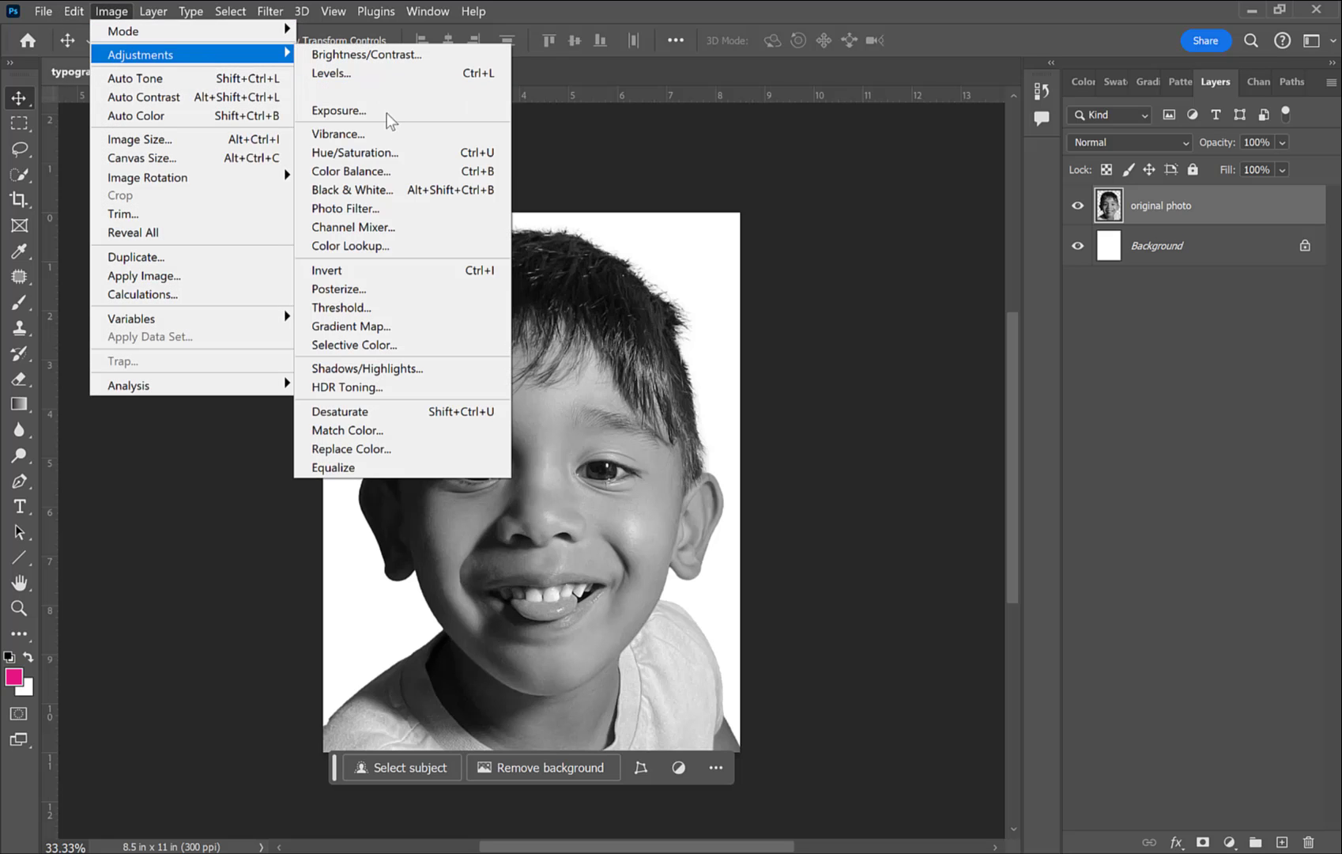
pyautogui.click(388, 287)
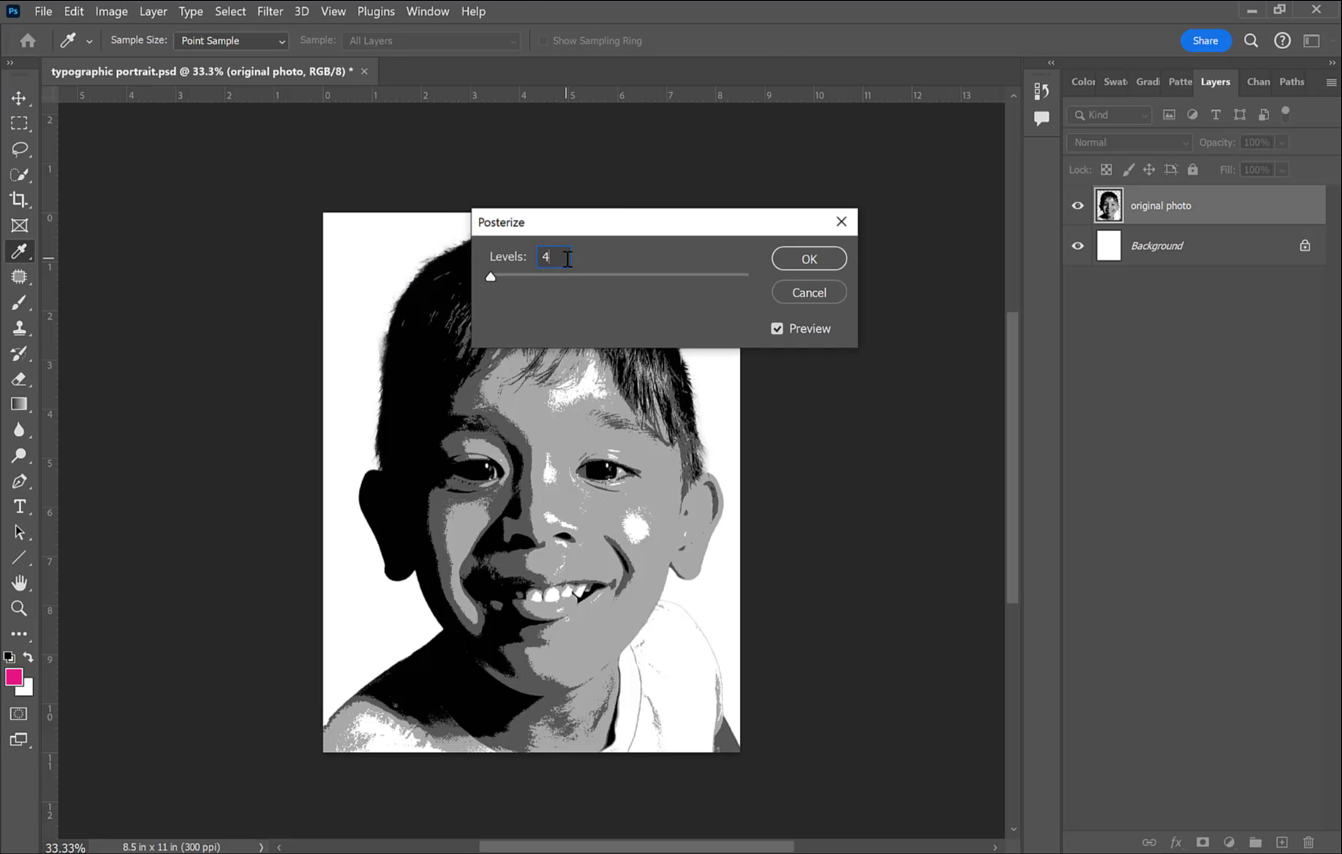
pyautogui.write('3')
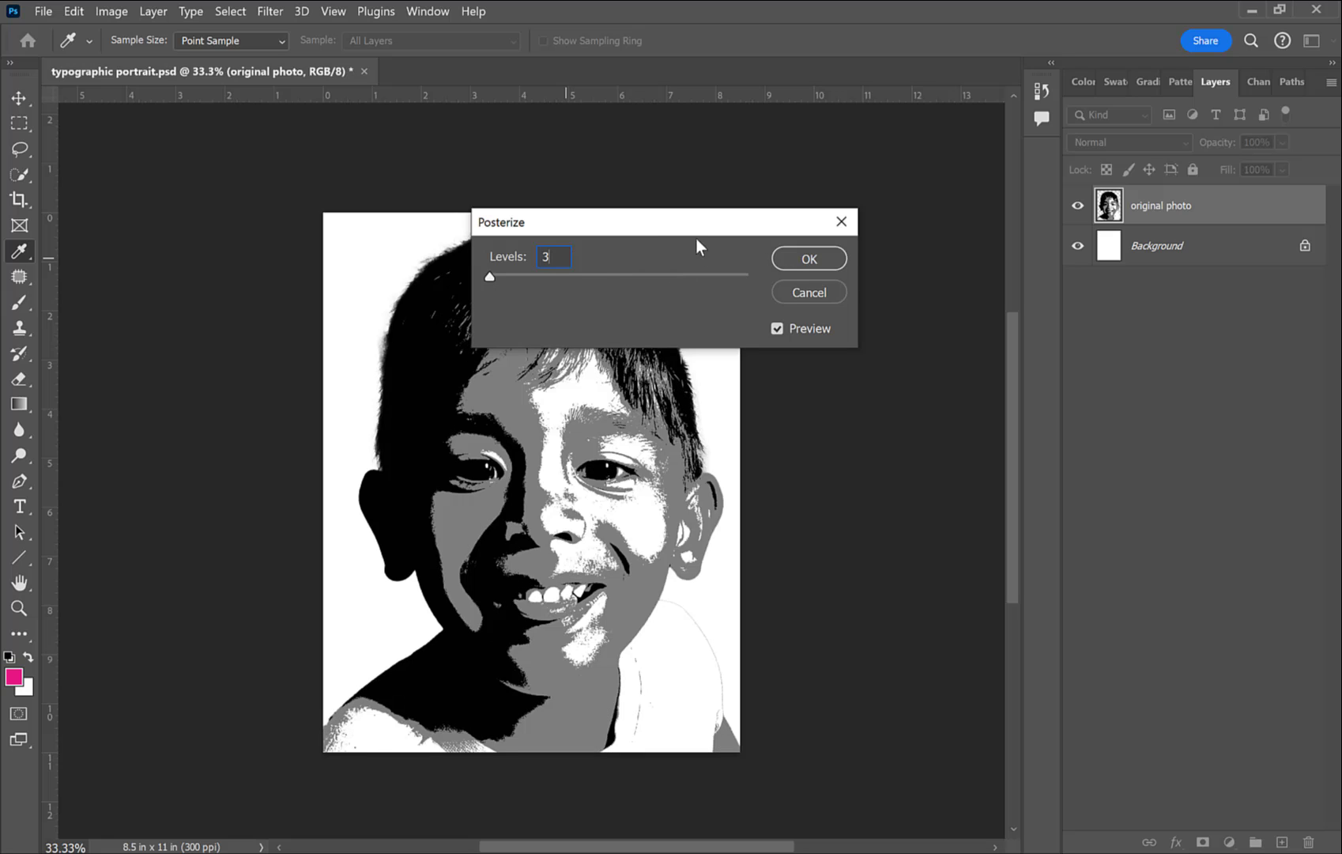
pyautogui.click(790, 258)
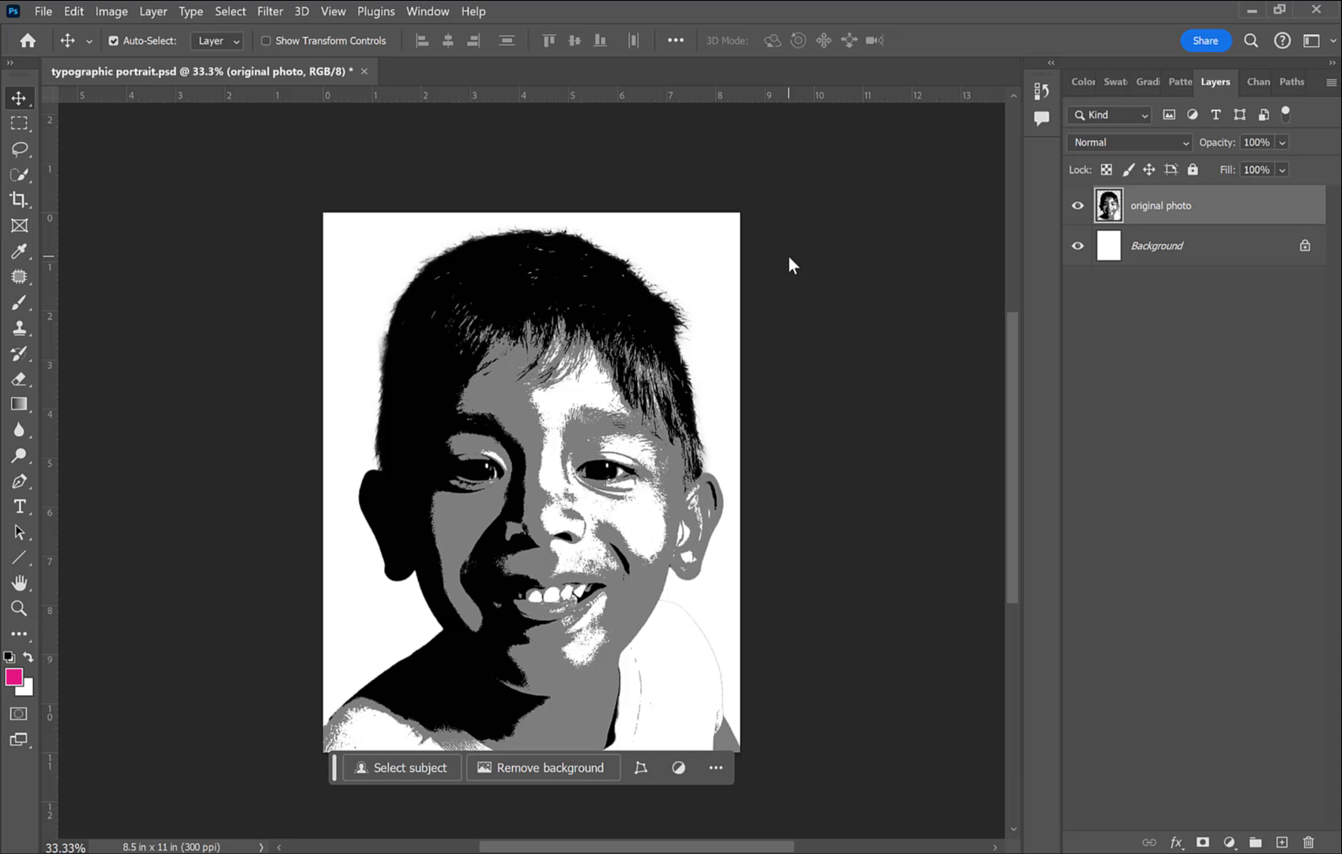
pyautogui.hotkey('ctrl', 's')
# Step: Create a new white RGB document of 1291 x 1522 pixels at 72 pixels/inch
pyautogui.click(48, 12)
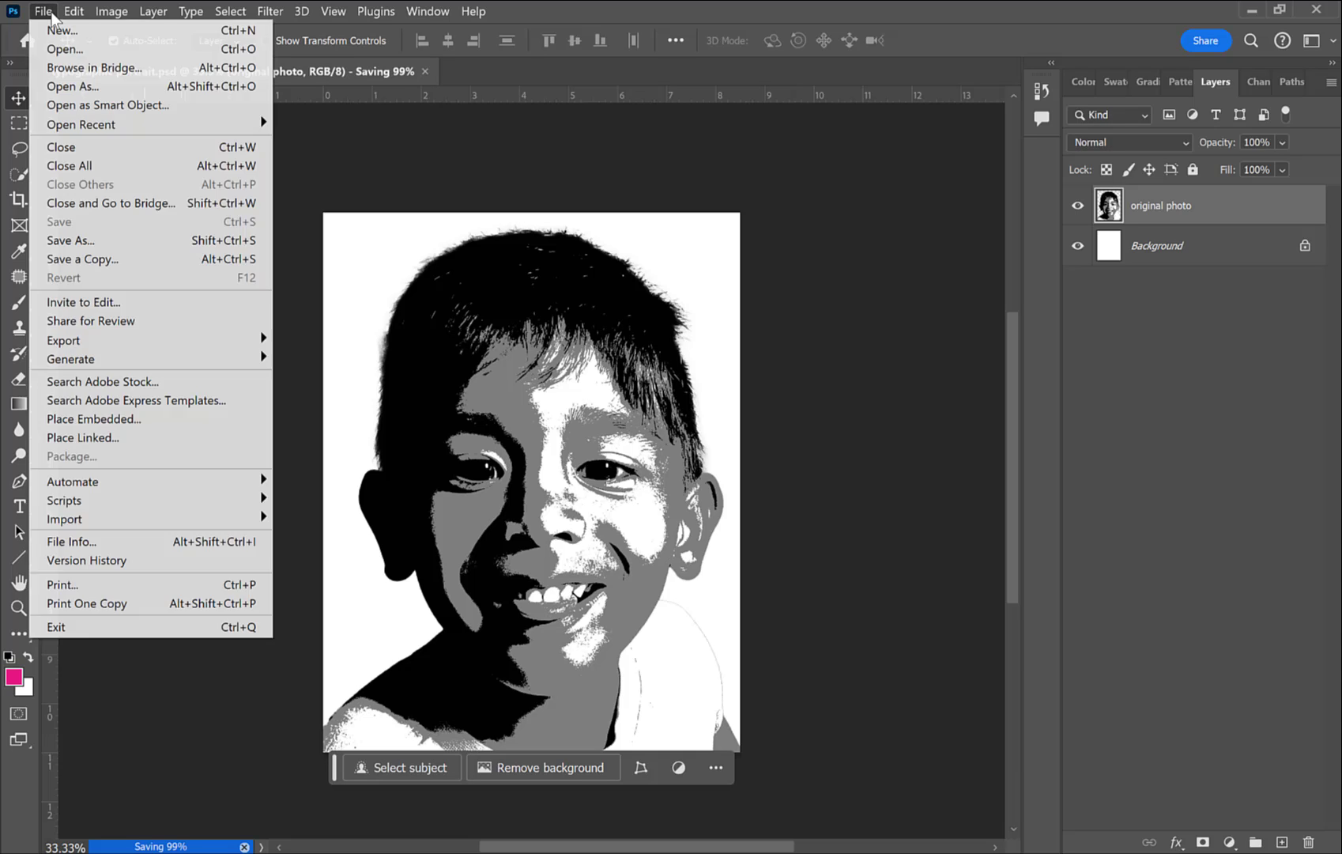
pyautogui.press('Escape')
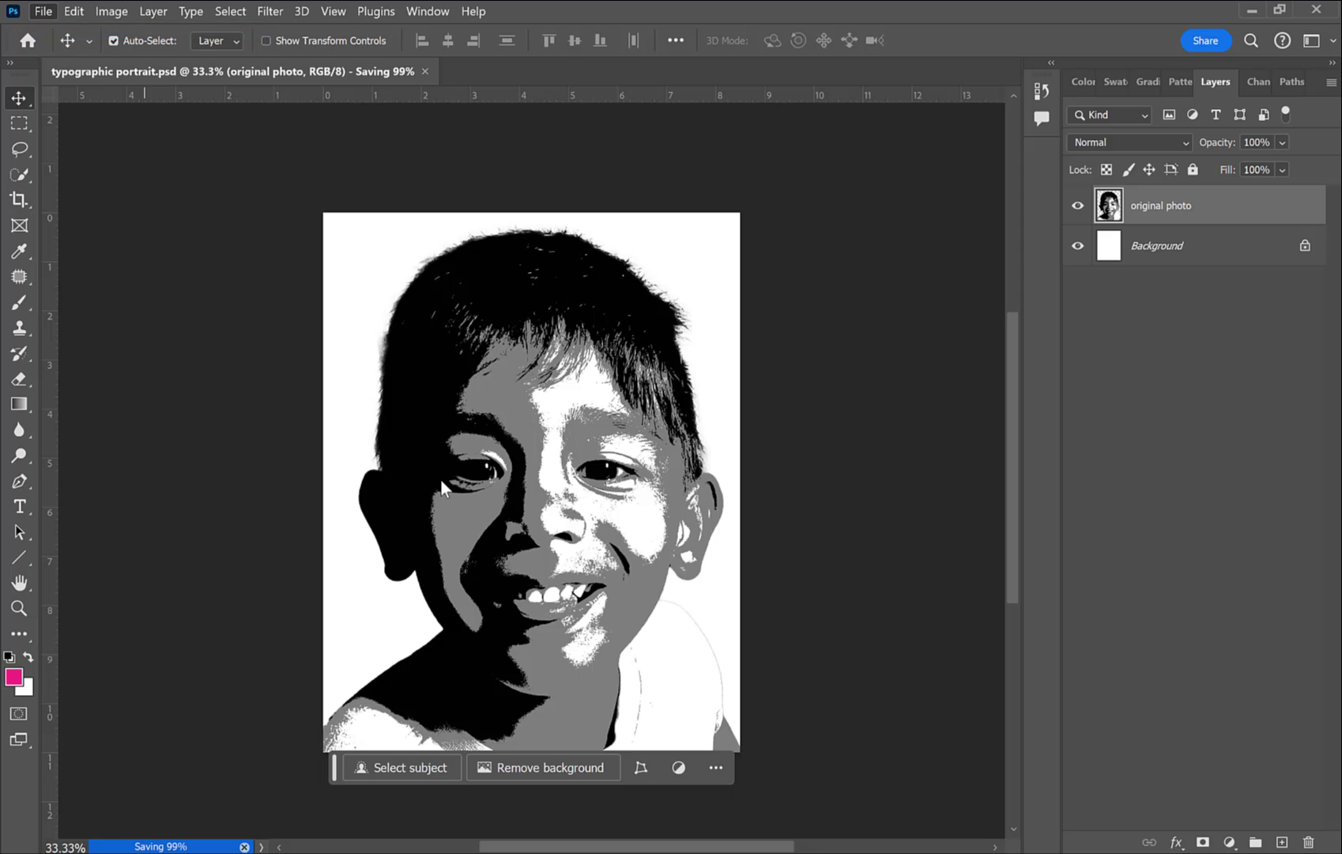
pyautogui.hotkey('ctrl', 'n')
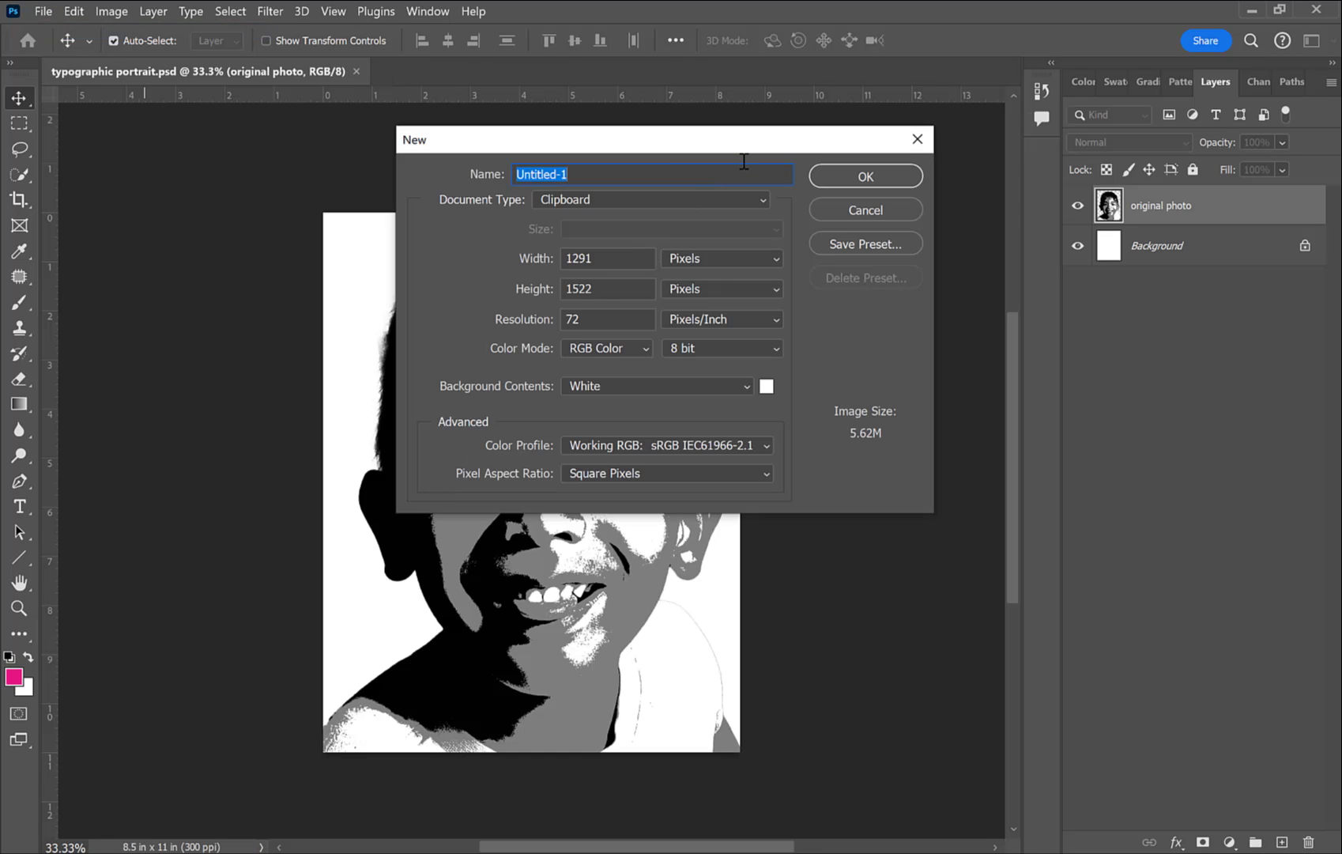
pyautogui.click(864, 176)
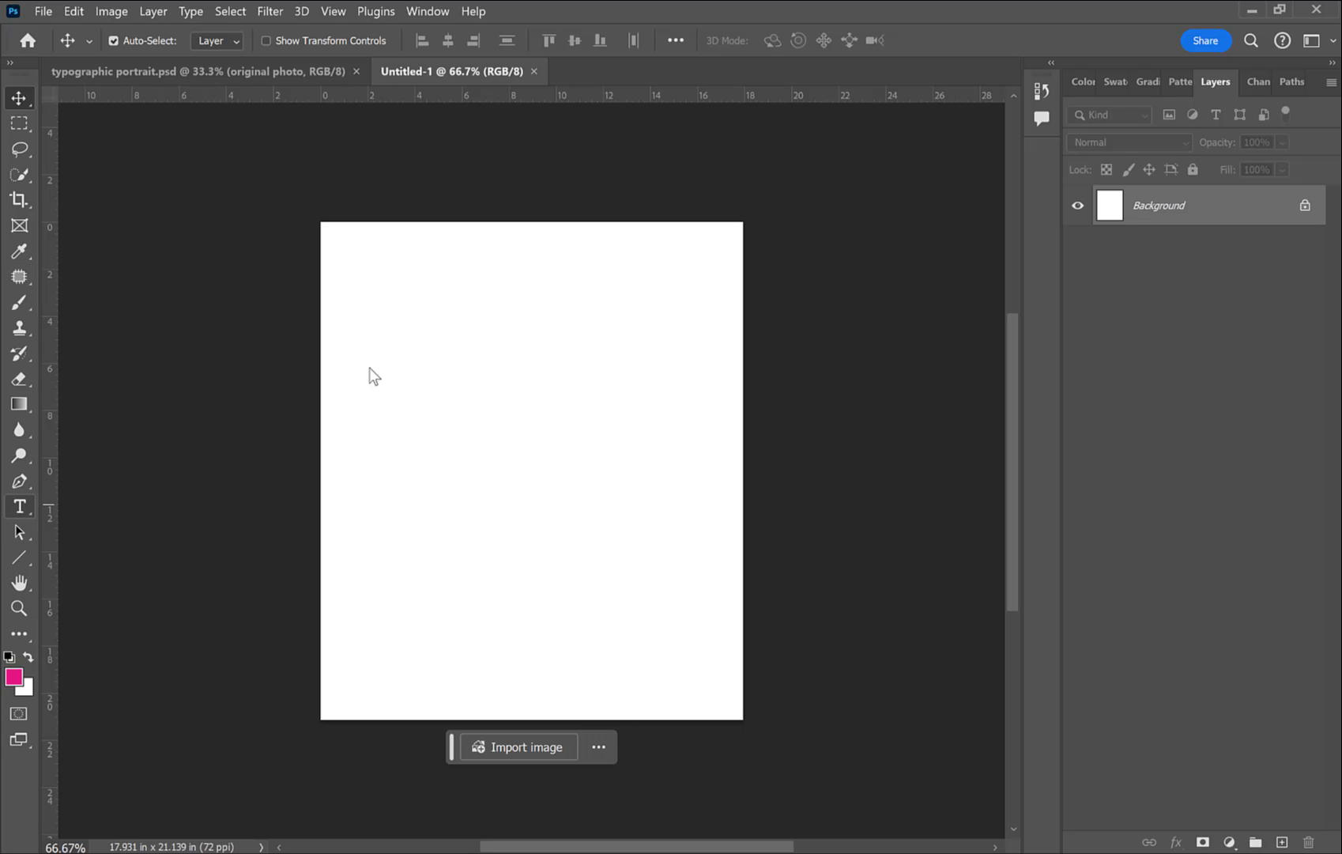
# Step: Add the black text "smart" in Playbill near the middle of the blank canvas and enlarge it to 361 pt
pyautogui.press('t')
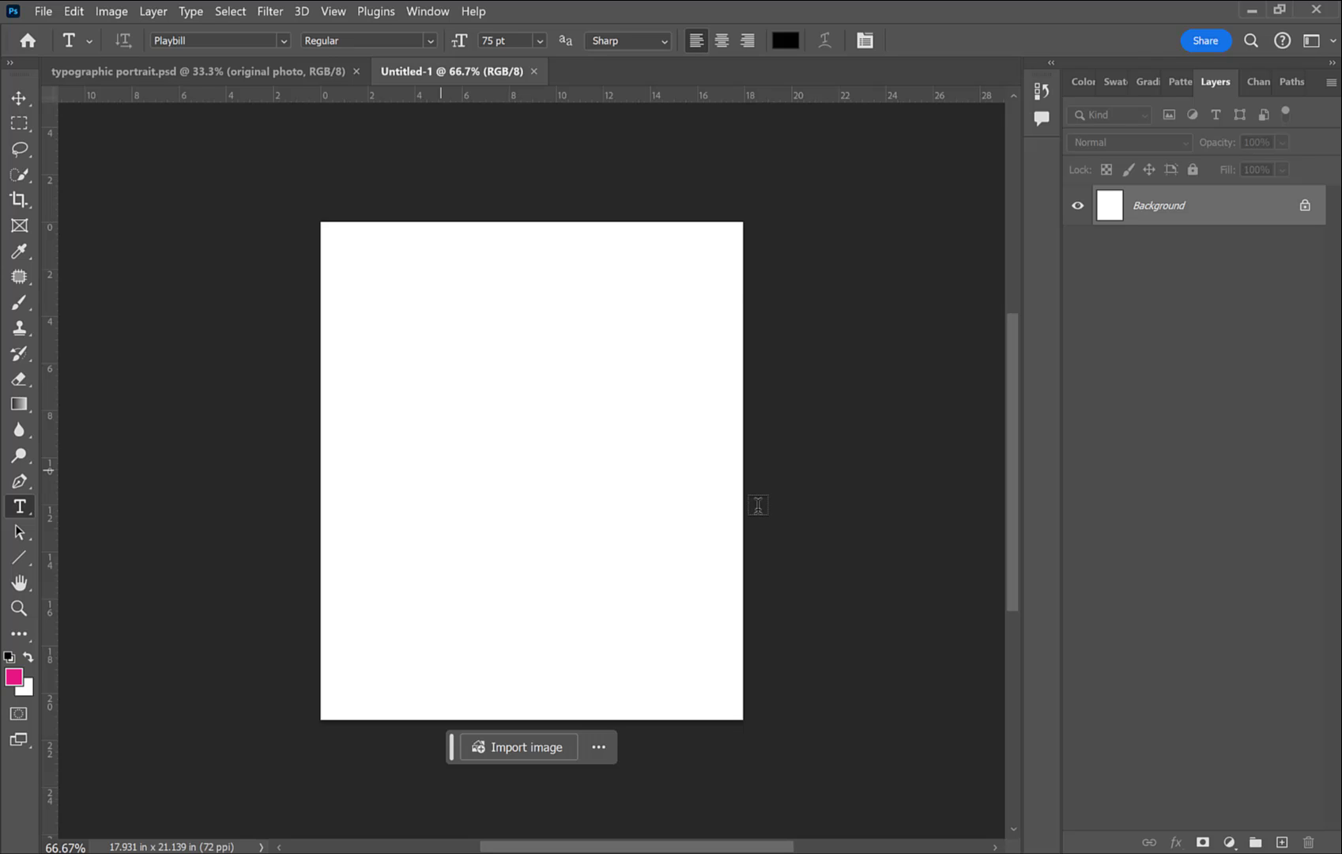
pyautogui.click(441, 469)
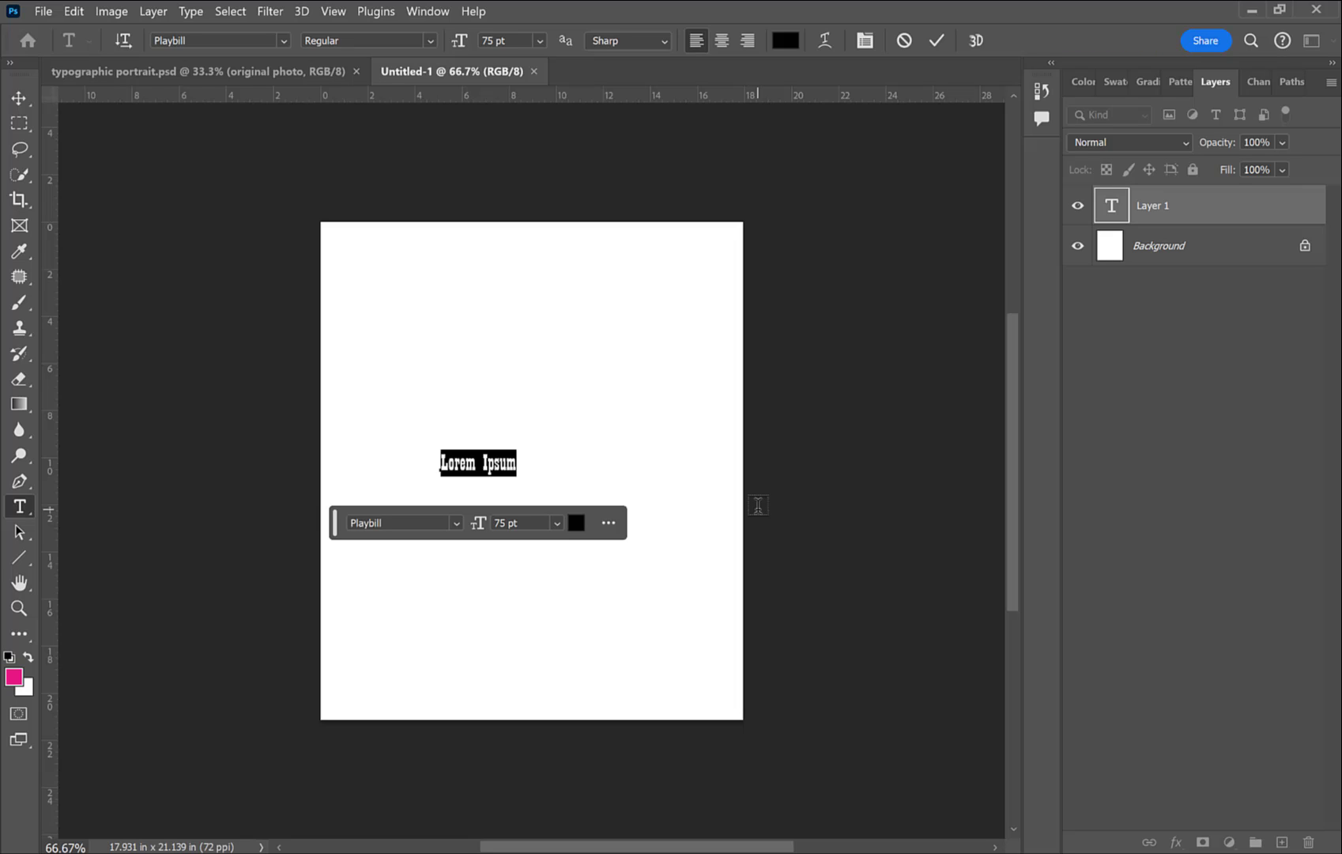
pyautogui.click(472, 463)
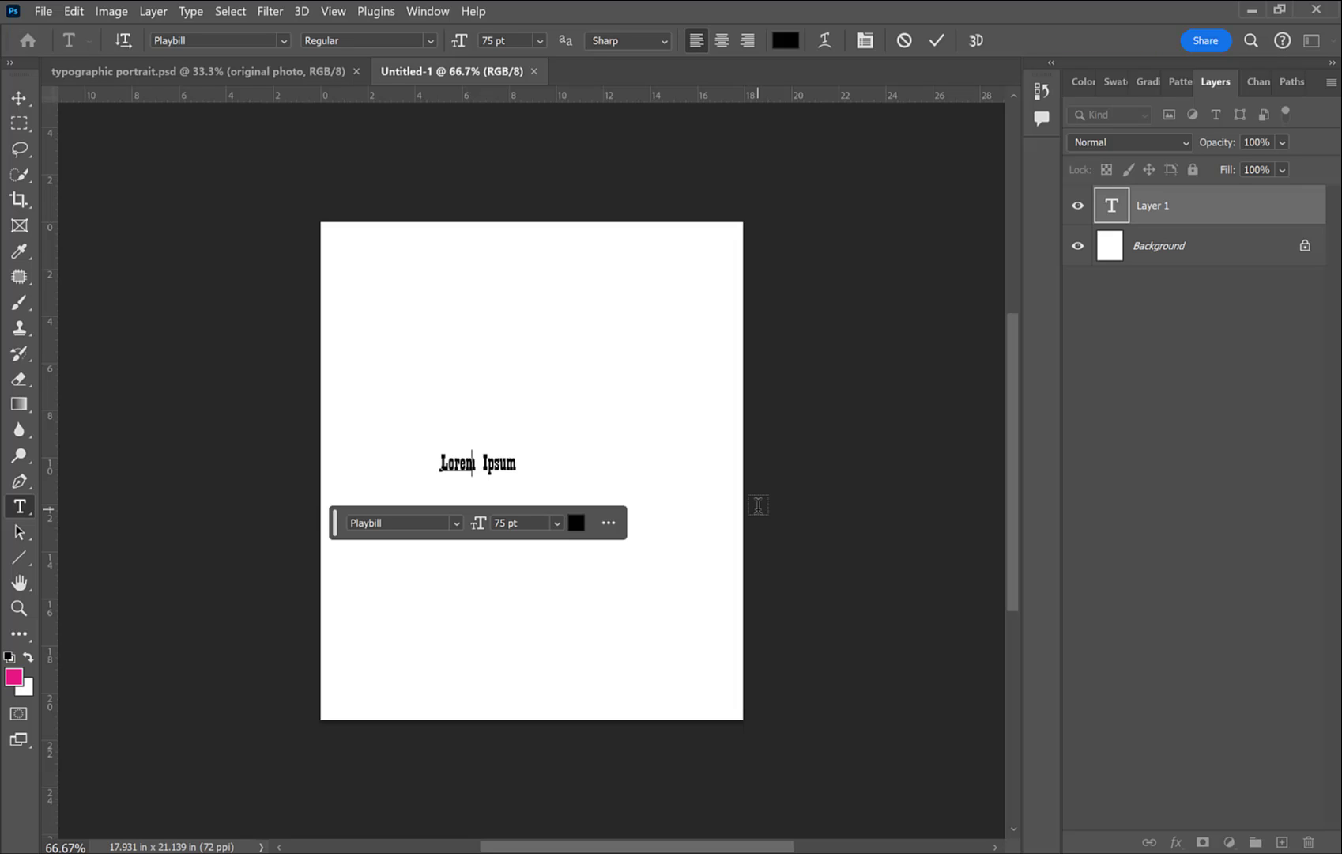
pyautogui.hotkey('ctrl', 'a')
pyautogui.write('smart')
pyautogui.hotkey('ctrl', 'a')
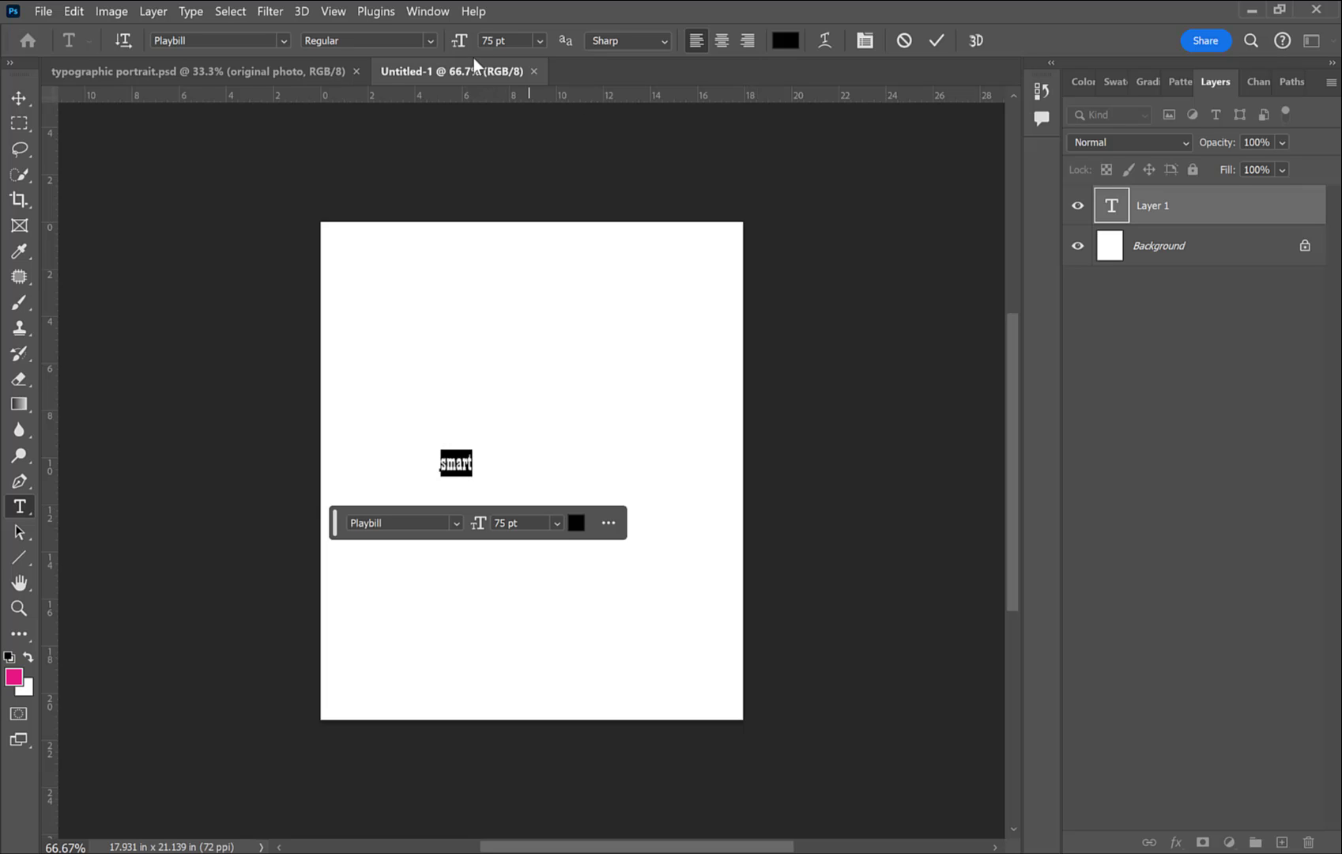
pyautogui.moveTo(457, 42); pyautogui.dragTo(735, 88)
pyautogui.click(19, 98)
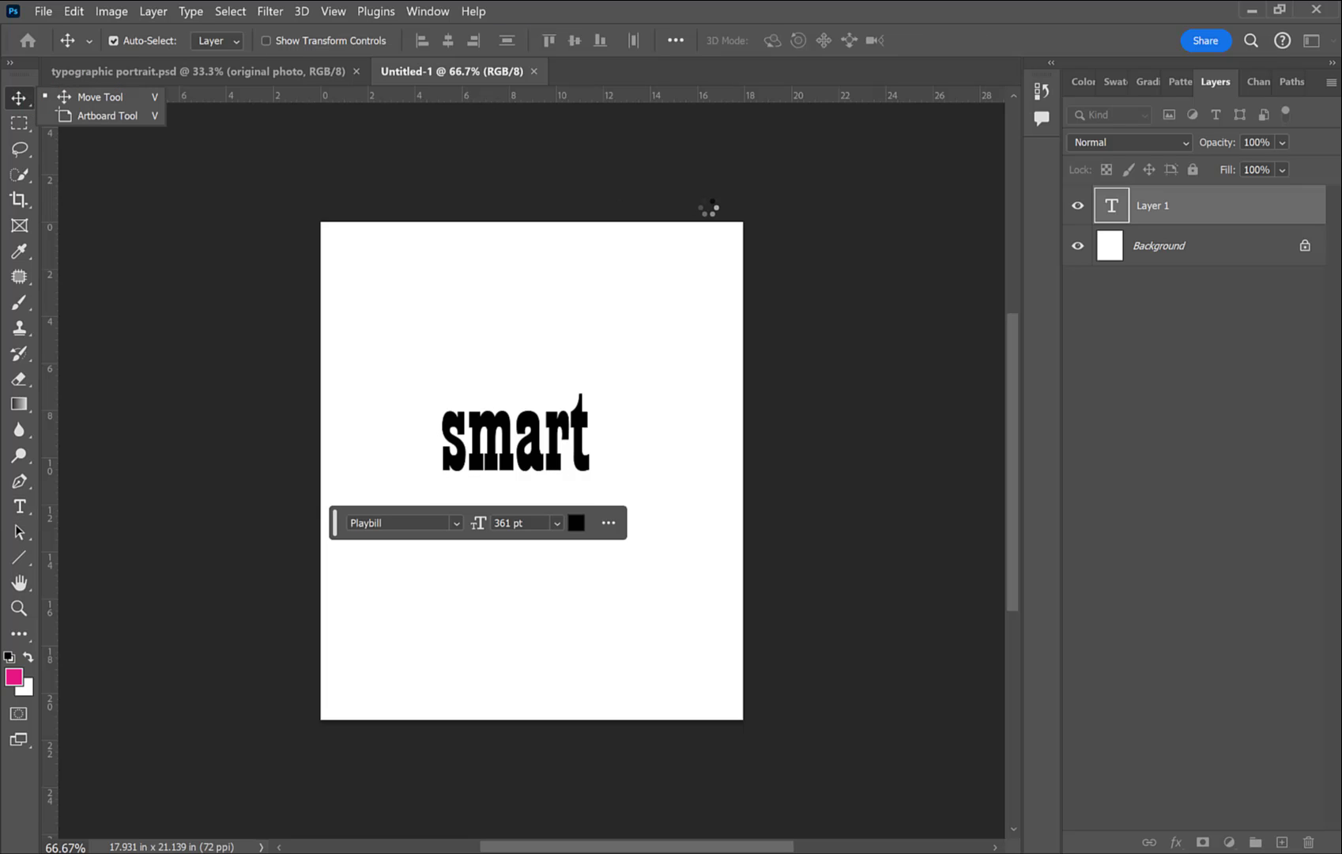
# Step: Define the word on the canvas as a brush preset named "smart" and activate the Brush tool
pyautogui.click(74, 11)
pyautogui.click(74, 11)
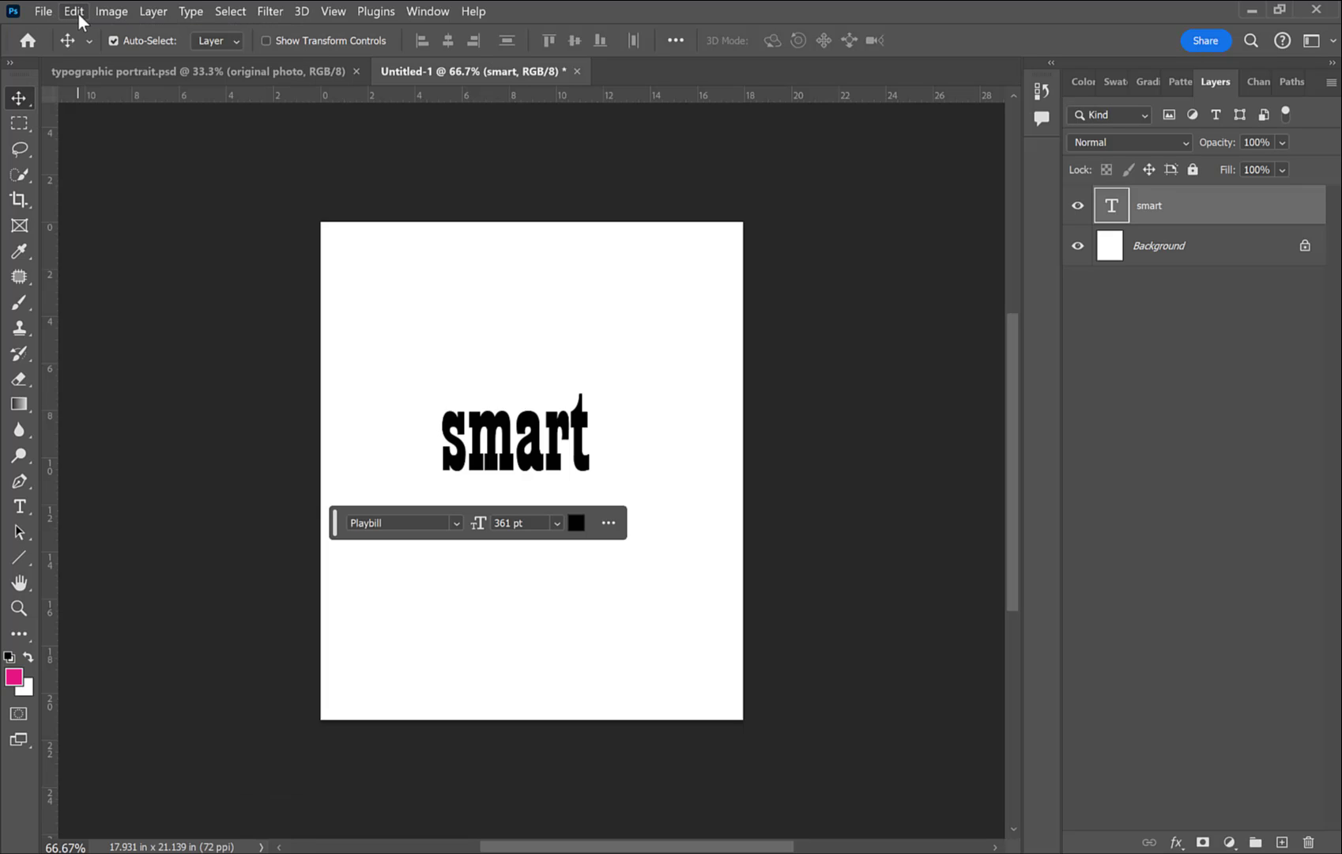
pyautogui.click(78, 13)
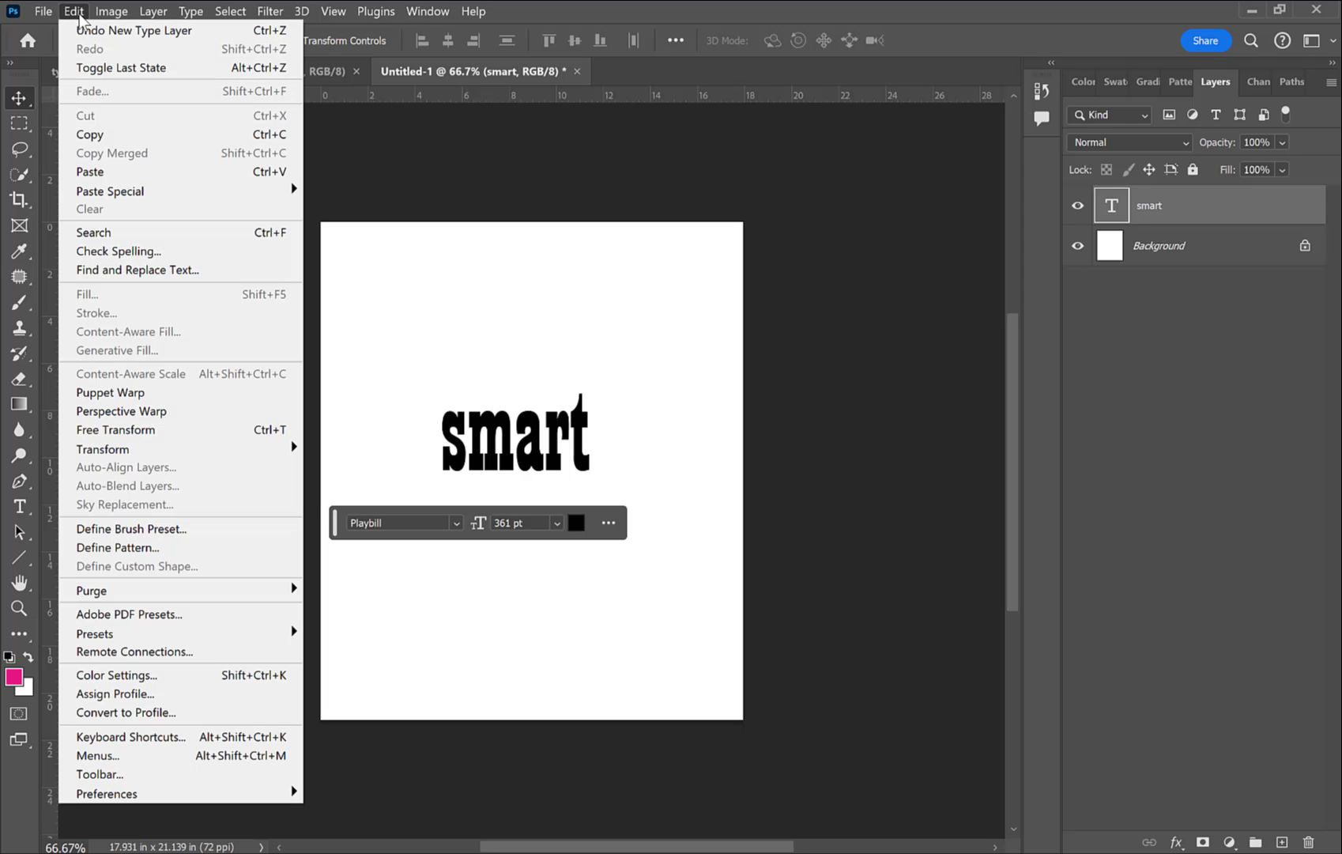
pyautogui.click(132, 528)
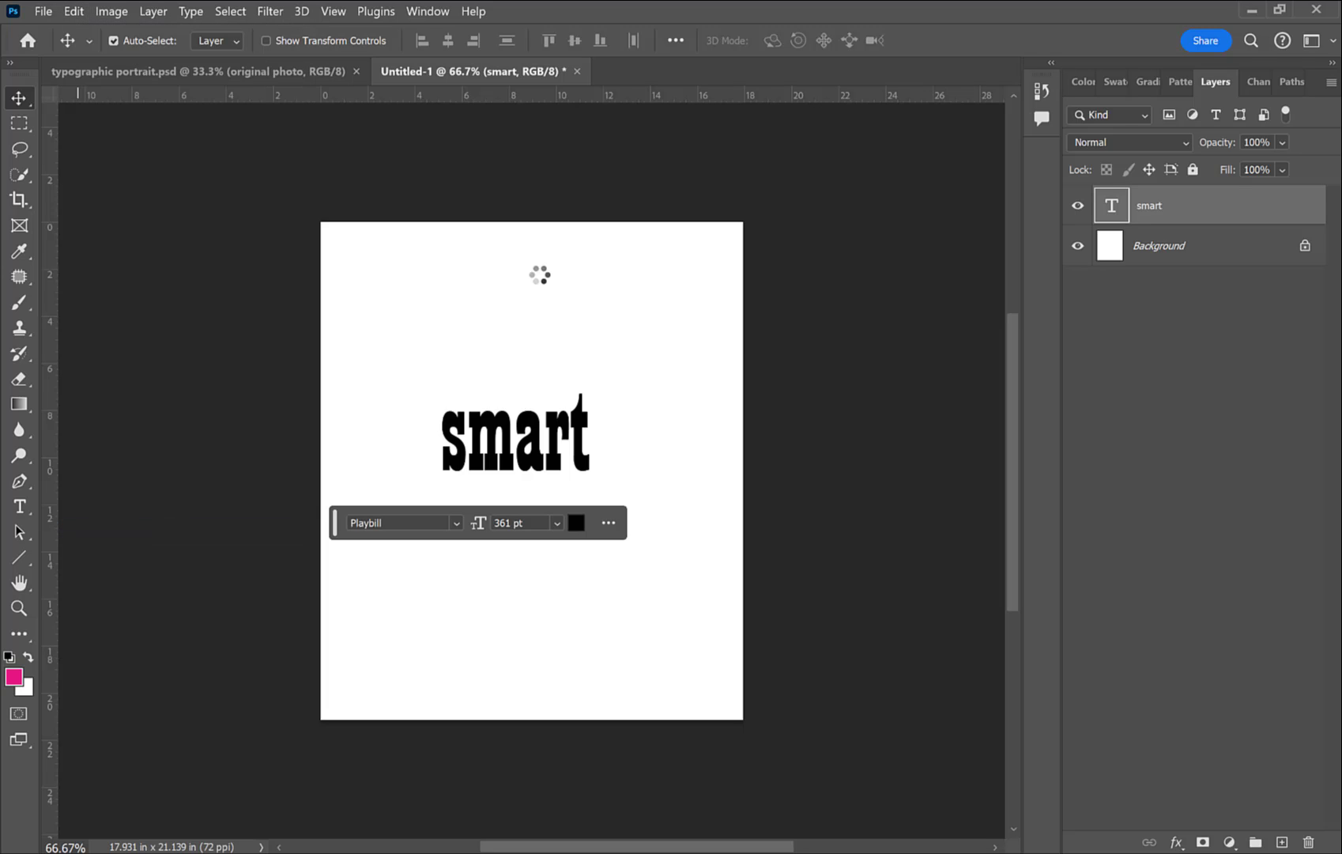
pyautogui.write('smart')
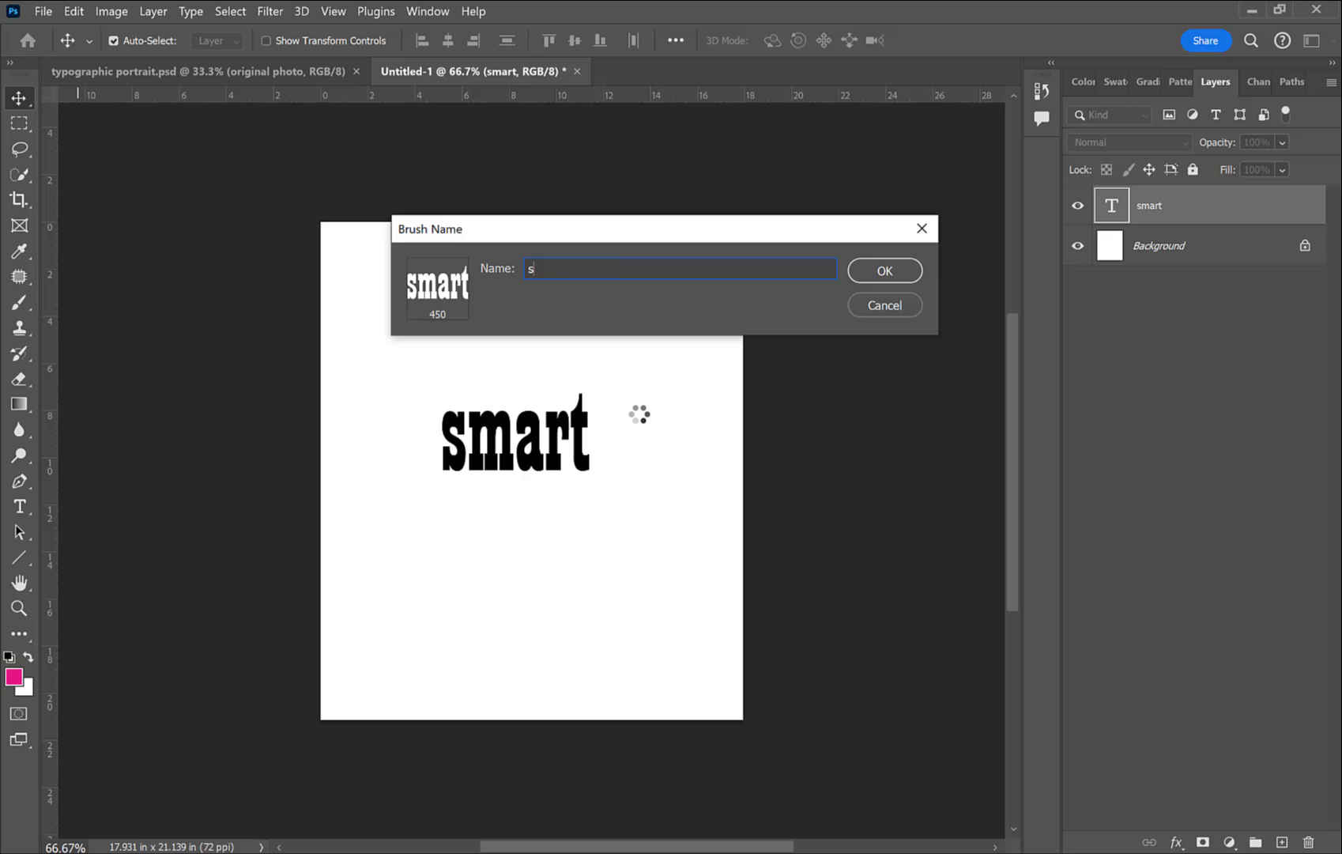
pyautogui.click(876, 275)
pyautogui.press('b')
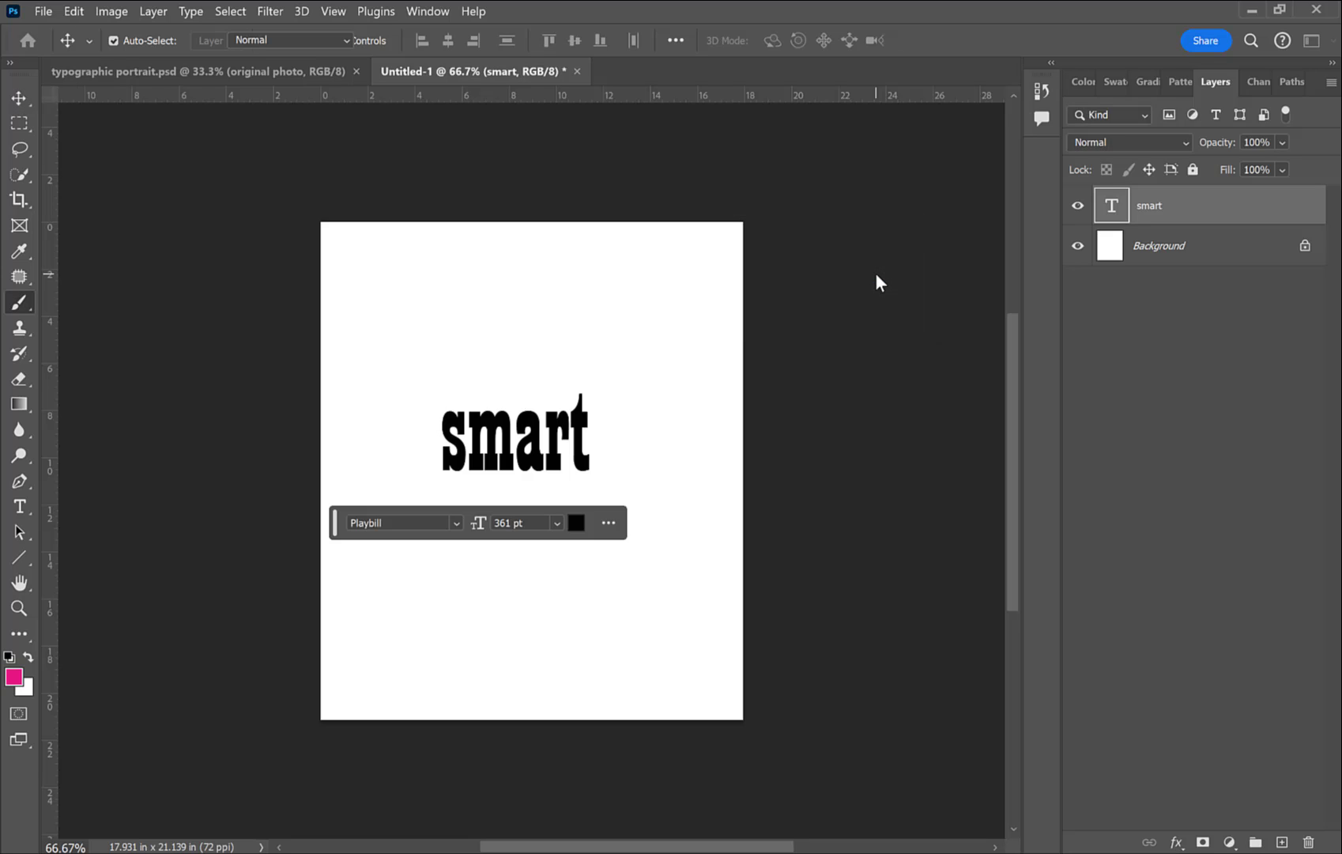
# Step: Hide the "smart" text layer and add the new text "silly" near the middle of the canvas
pyautogui.click(1078, 212)
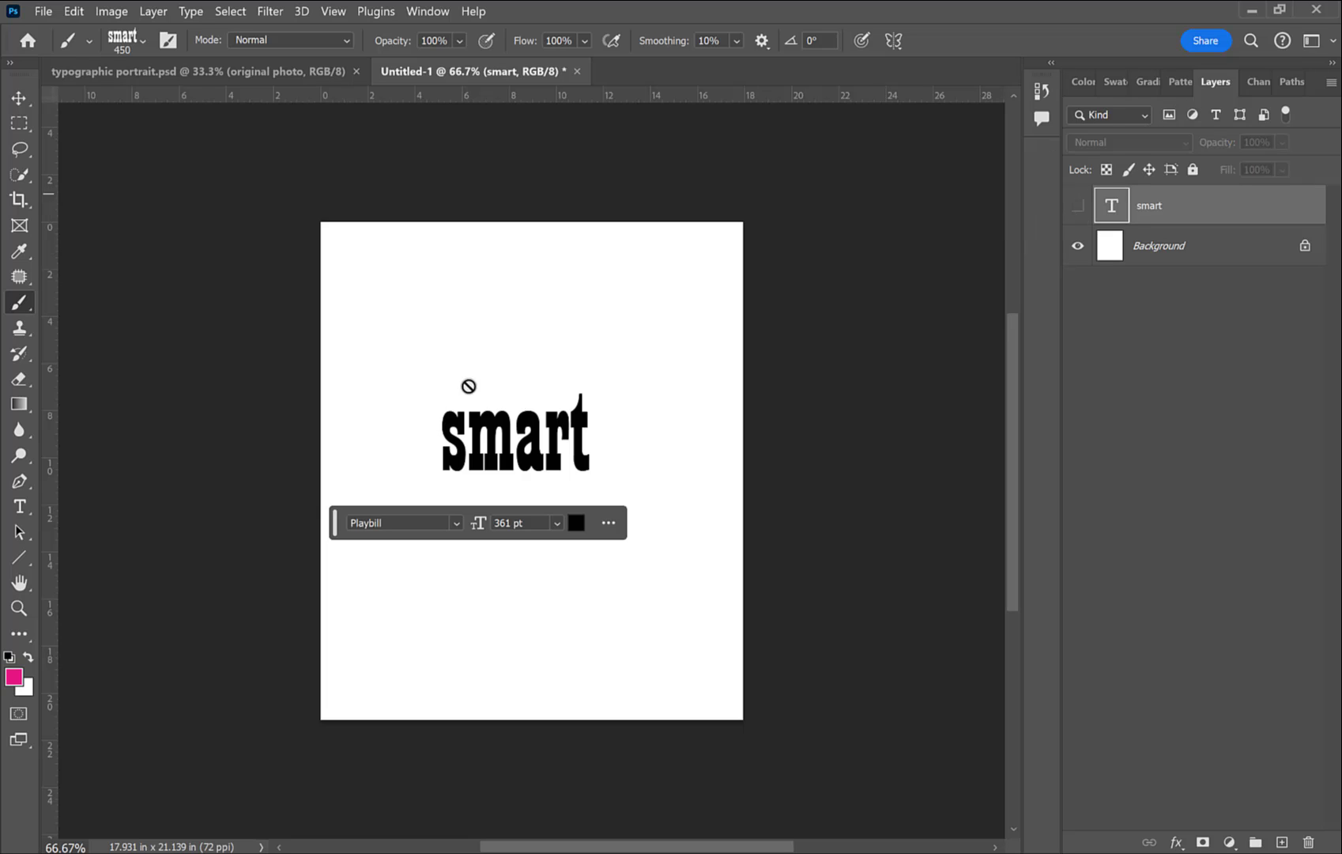
pyautogui.click(22, 507)
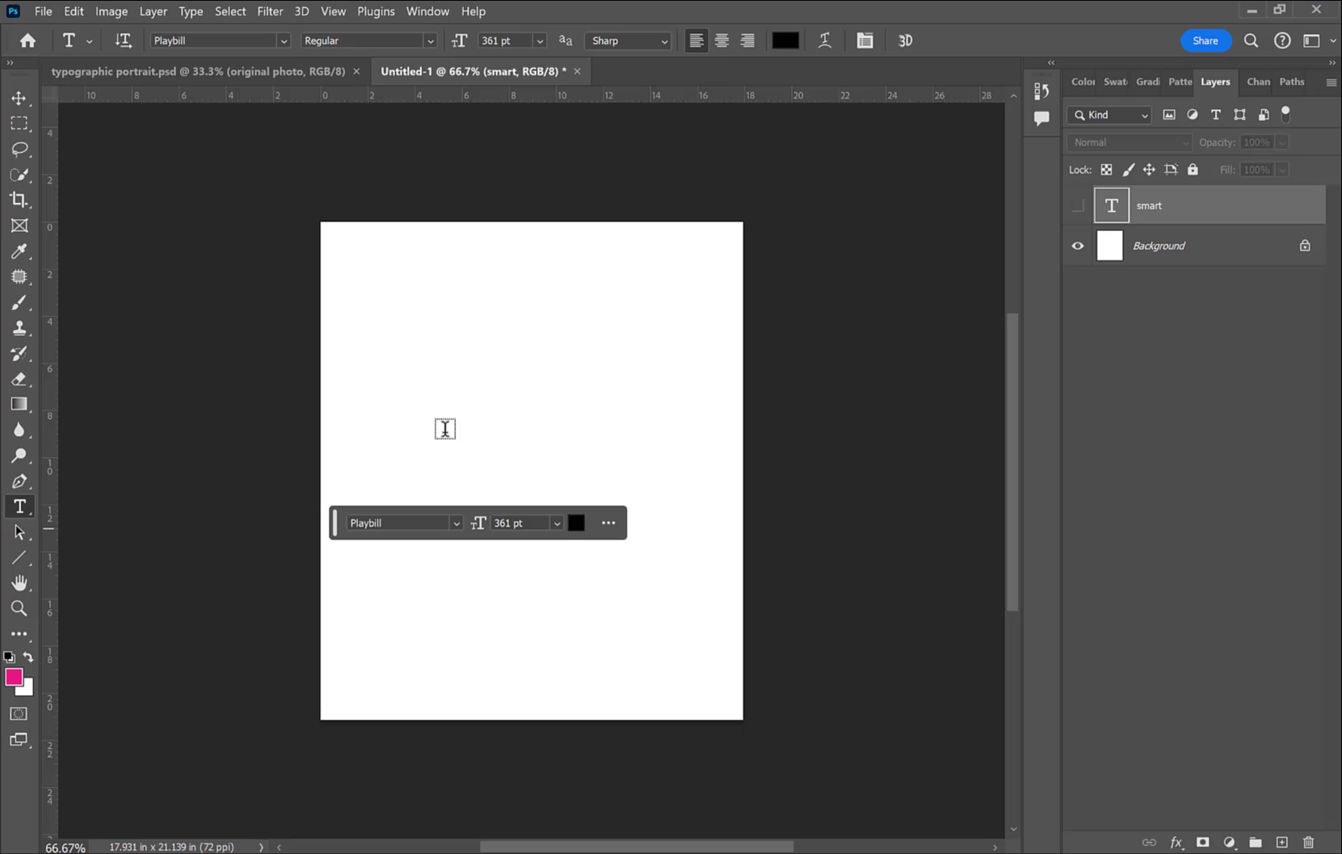
pyautogui.click(445, 429)
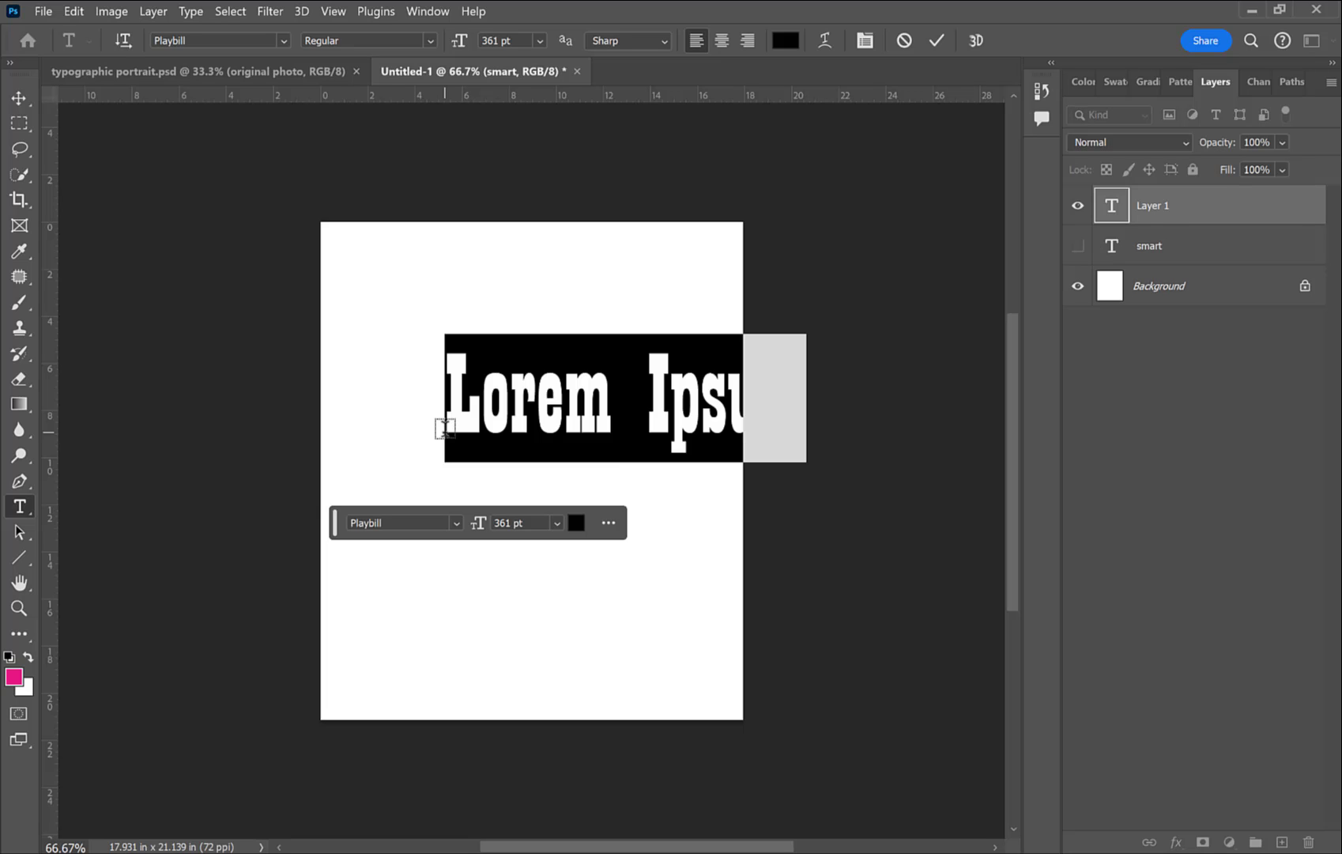
pyautogui.click(445, 428)
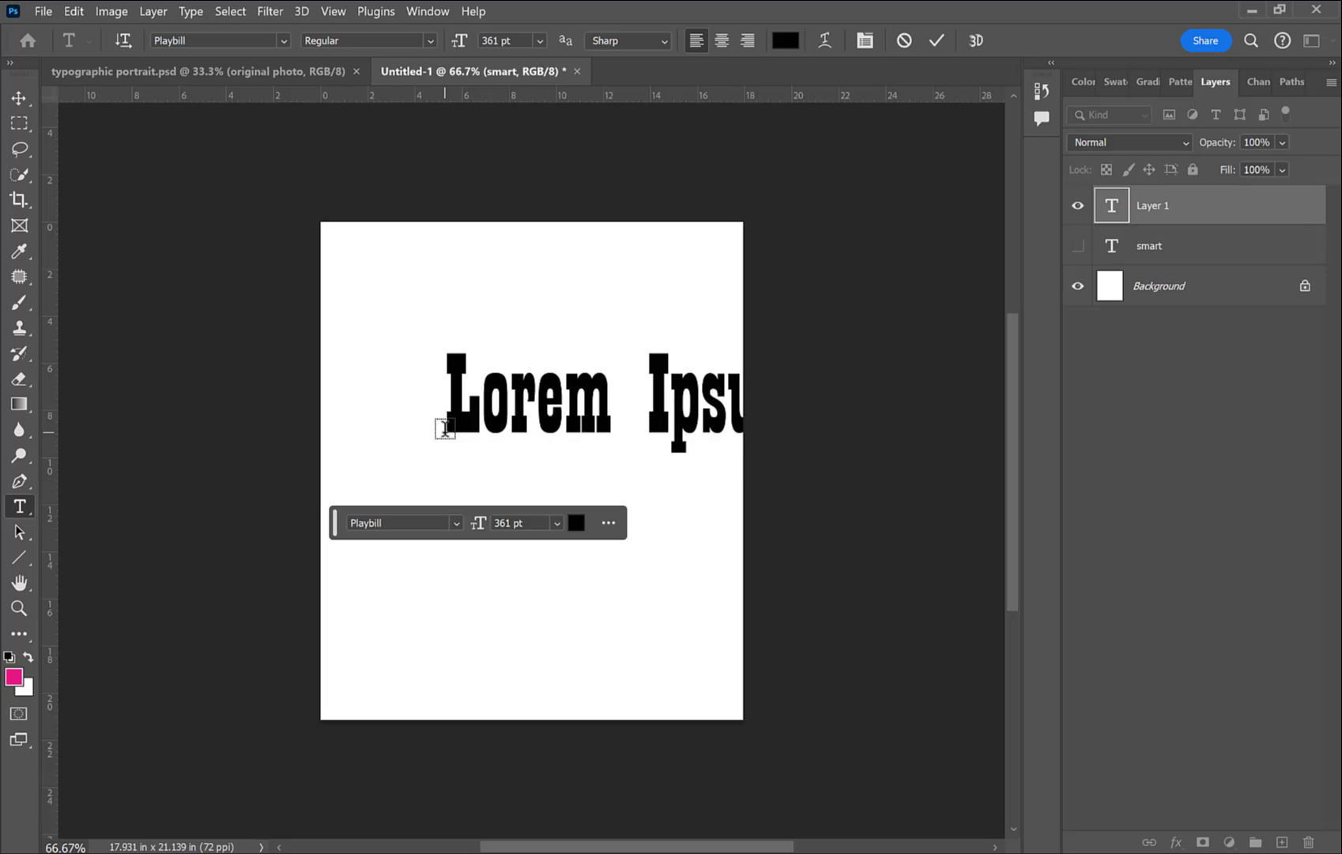
pyautogui.hotkey('ctrl', 'a')
pyautogui.press('BackSpace')
pyautogui.write('si')
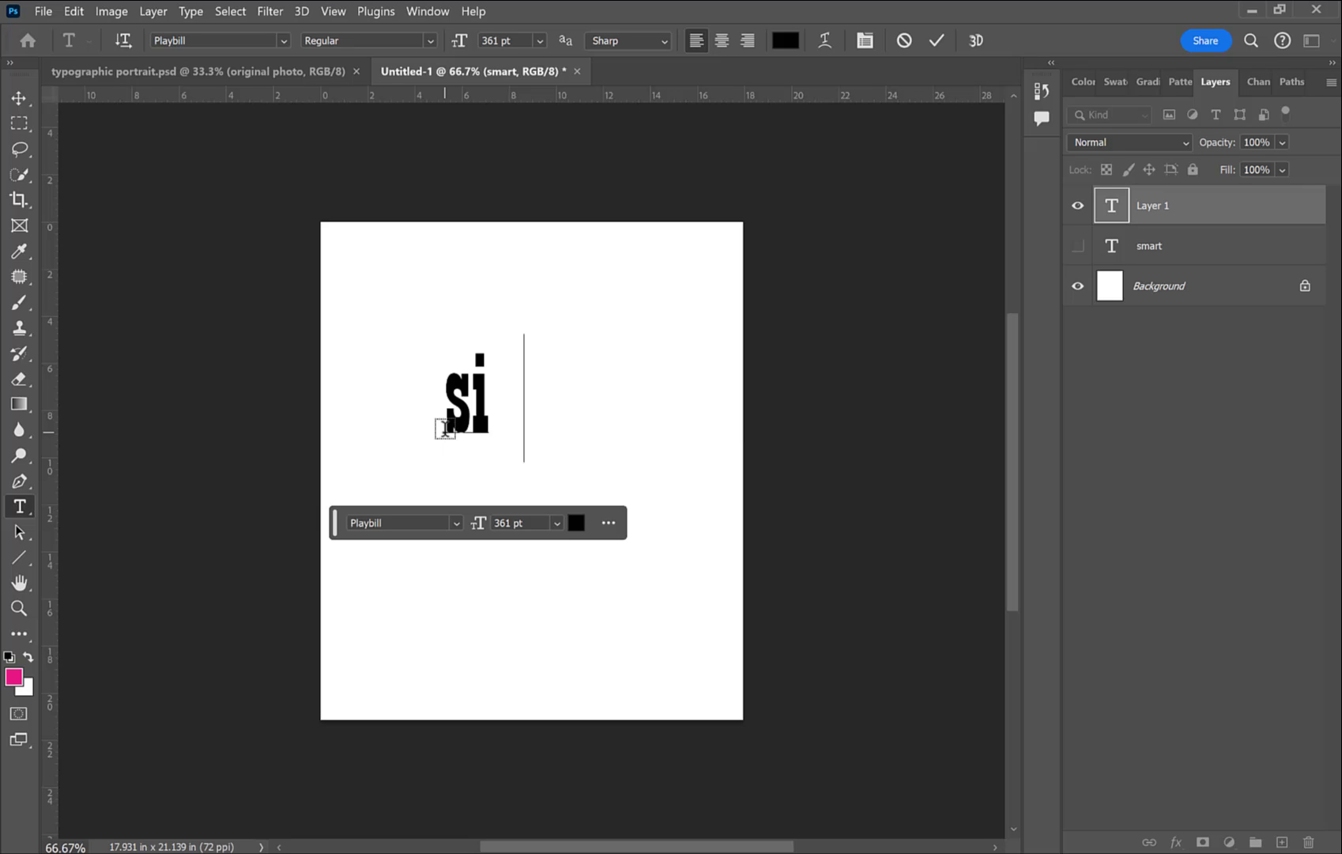
pyautogui.write('lly')
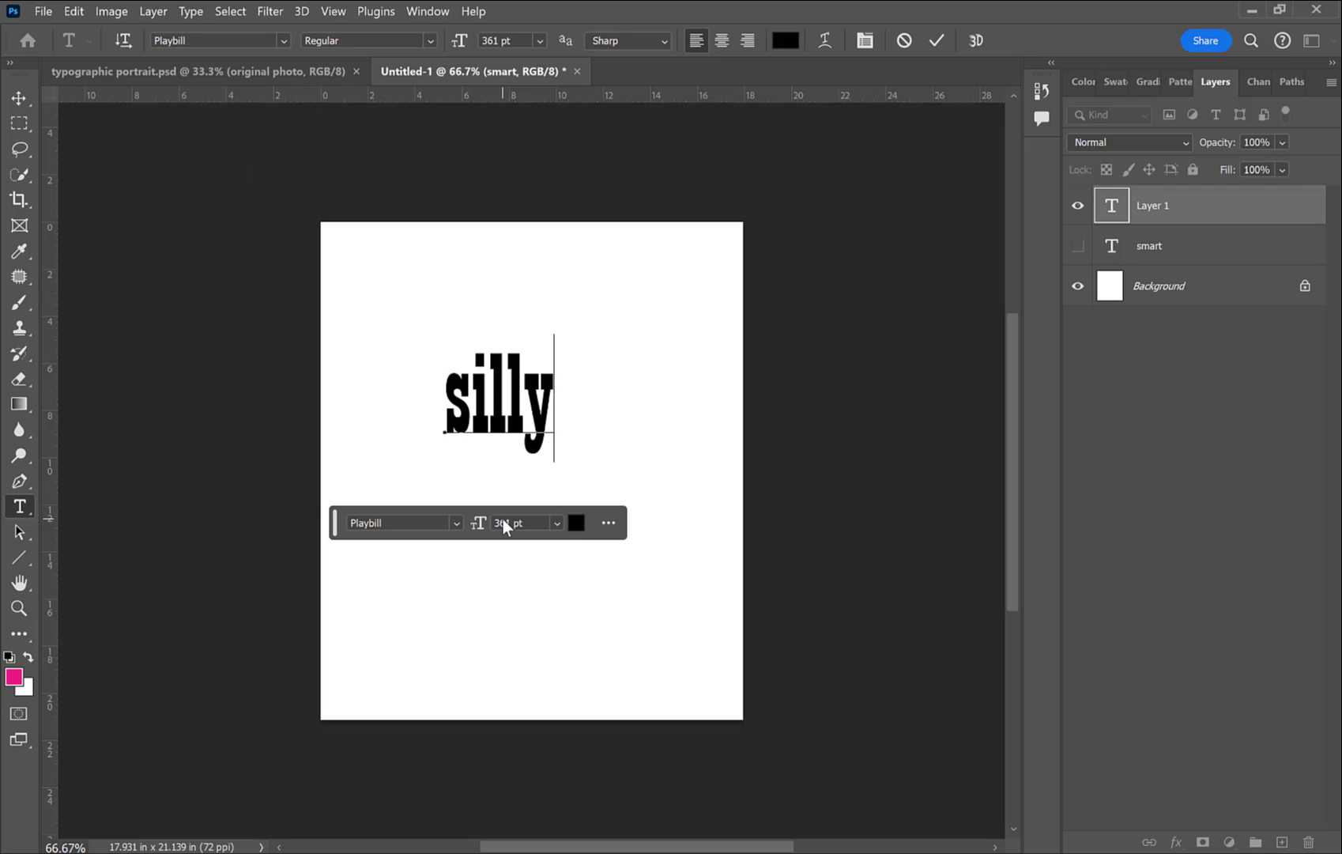
# Step: Change the font of the whole word "silly" to Mister Froggie
pyautogui.hotkey('ctrl', 'a')
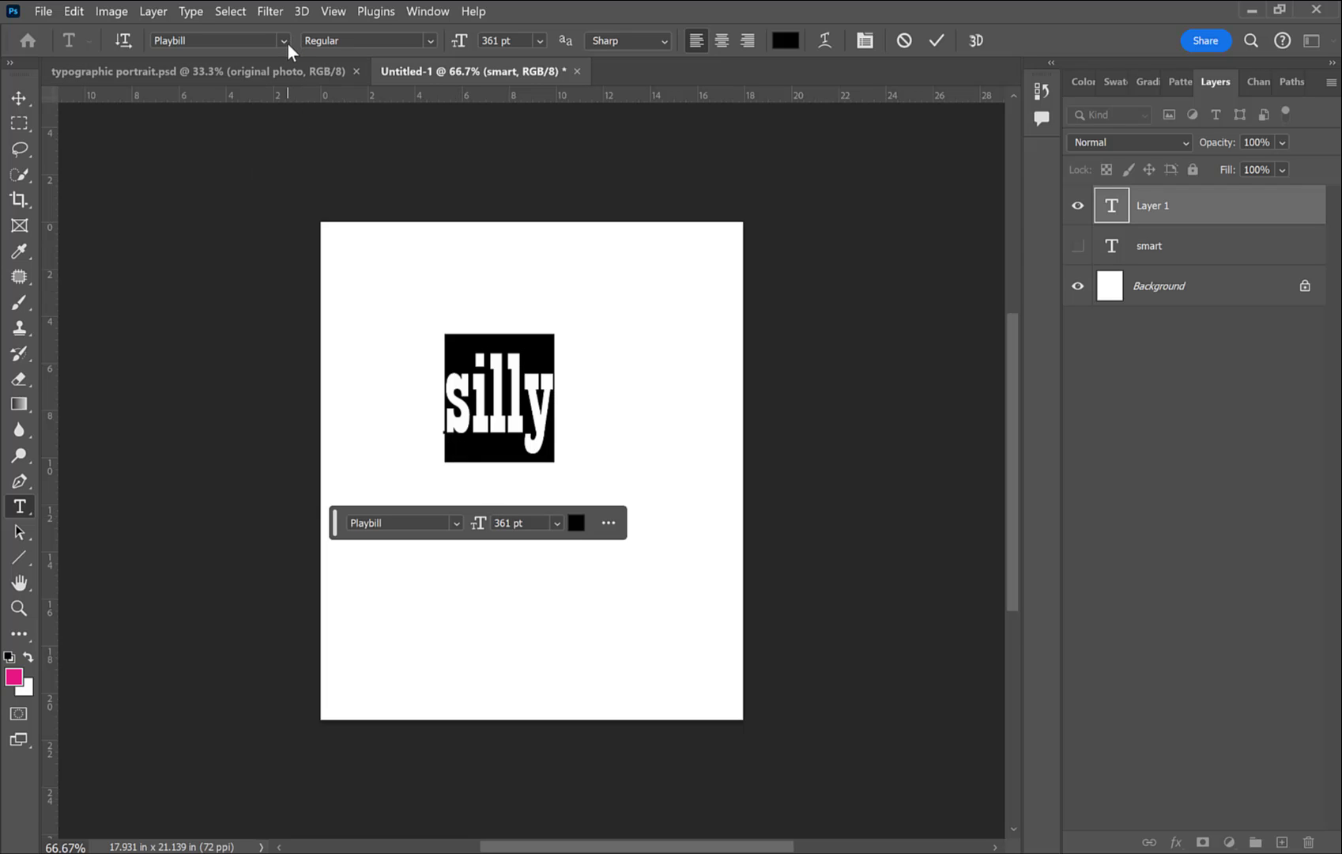
pyautogui.click(284, 41)
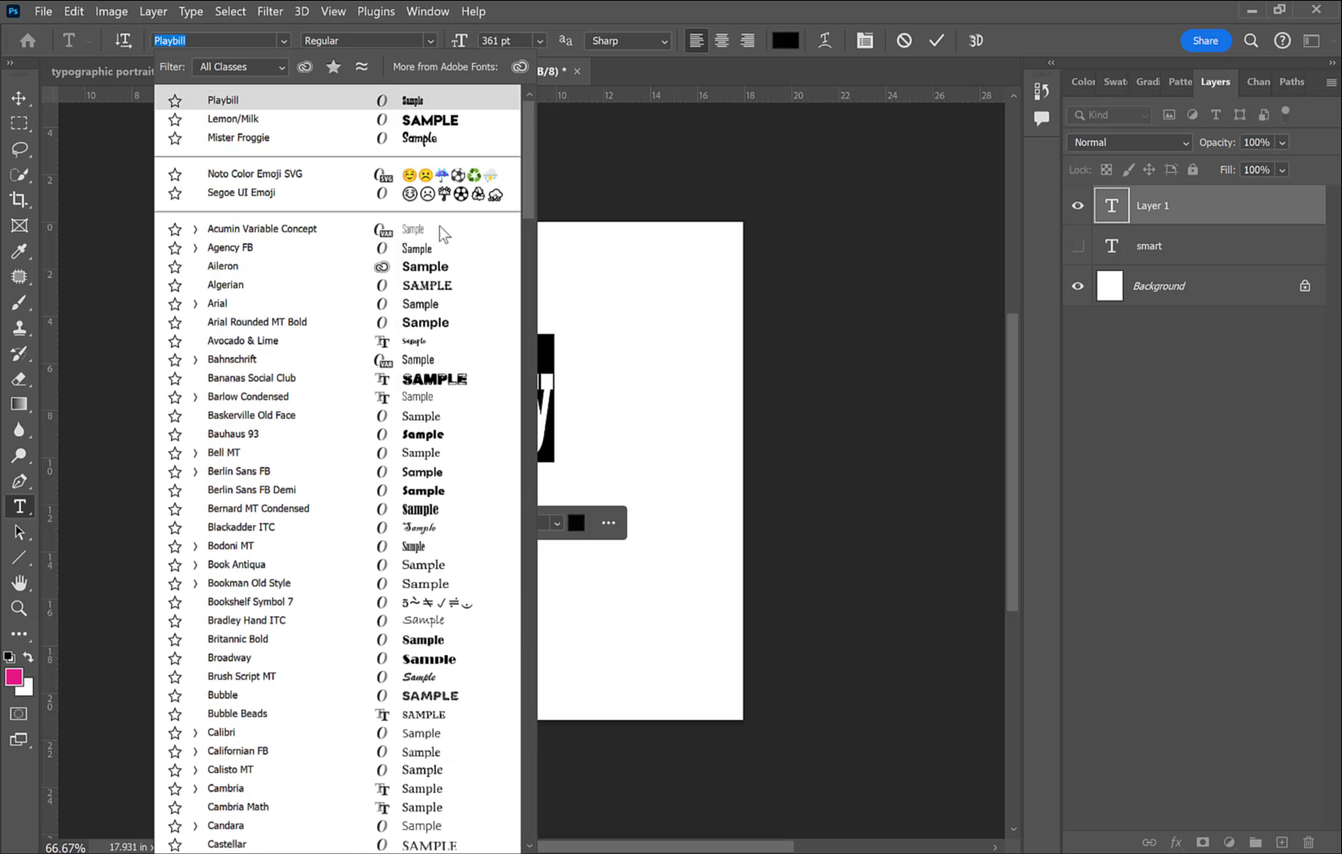
pyautogui.press('Home')
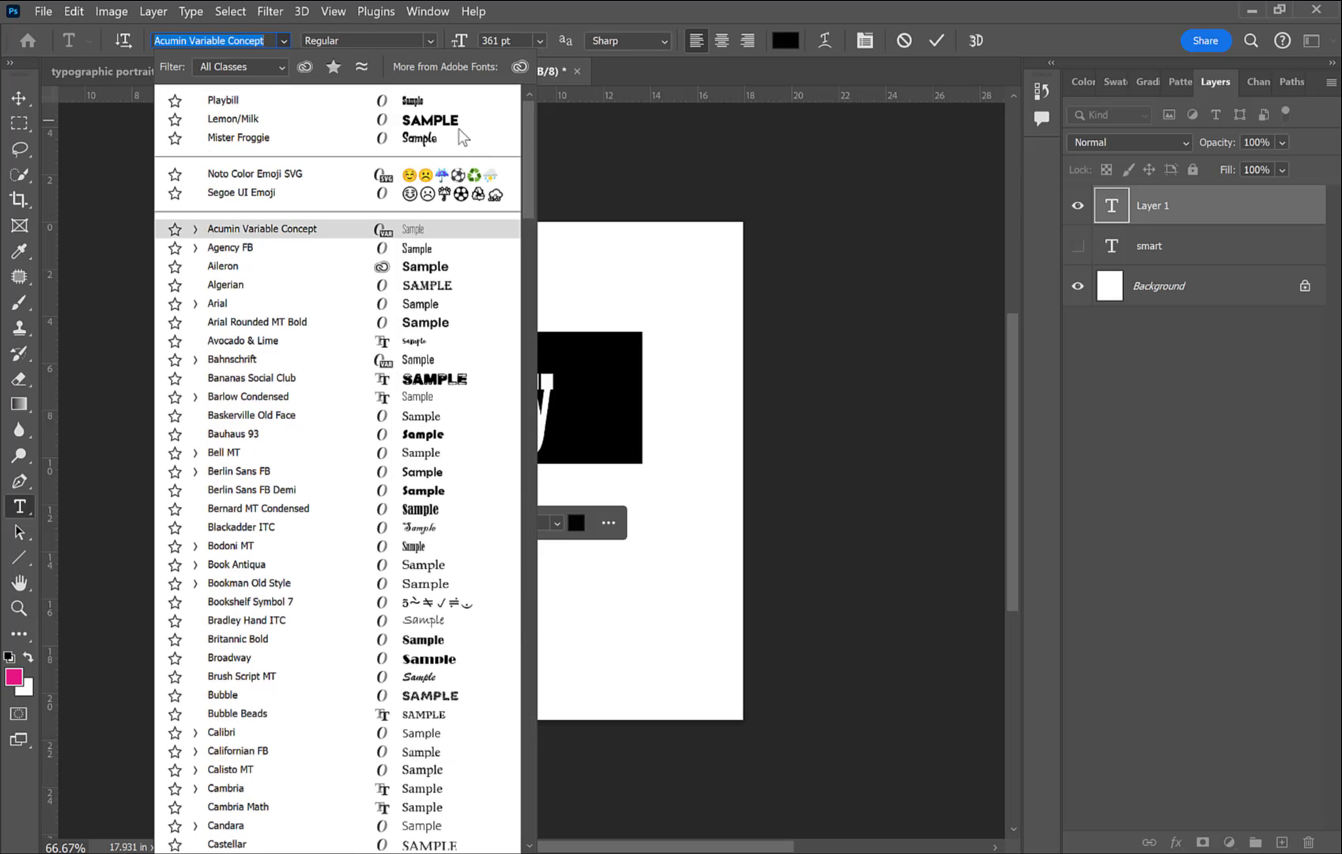
pyautogui.click(453, 144)
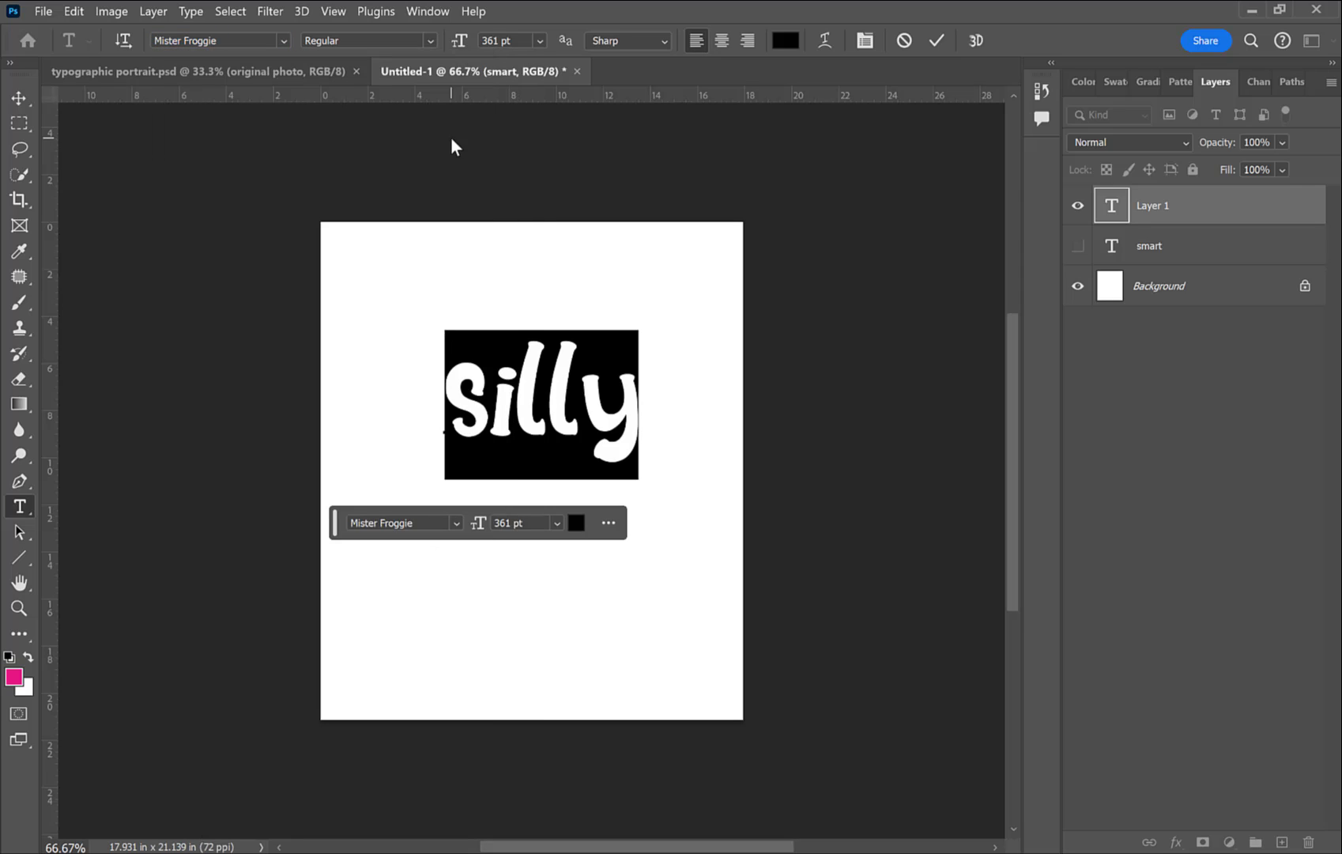
# Step: Commit the text, define it as a brush preset named "silly" and activate the Brush tool
pyautogui.click(73, 11)
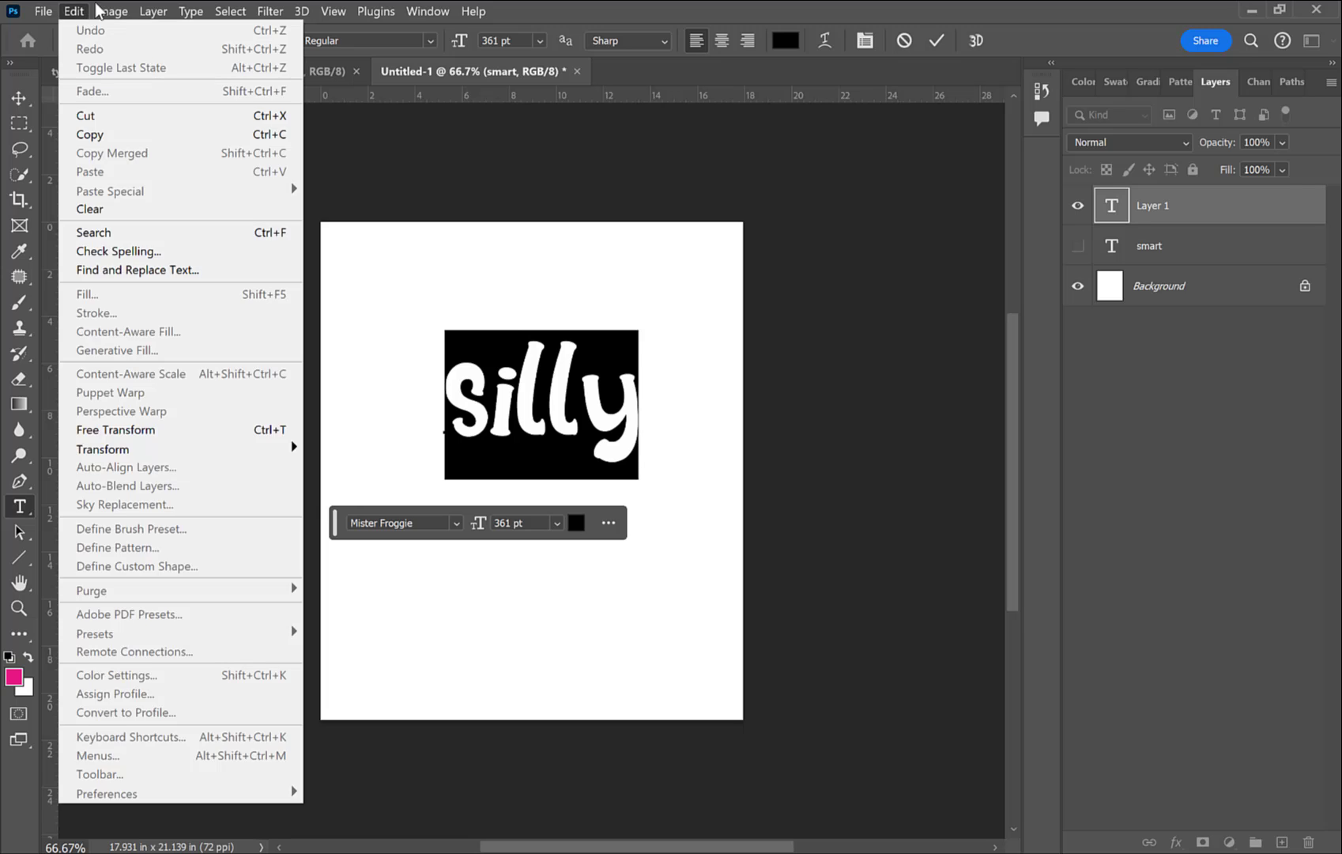
pyautogui.press('Escape')
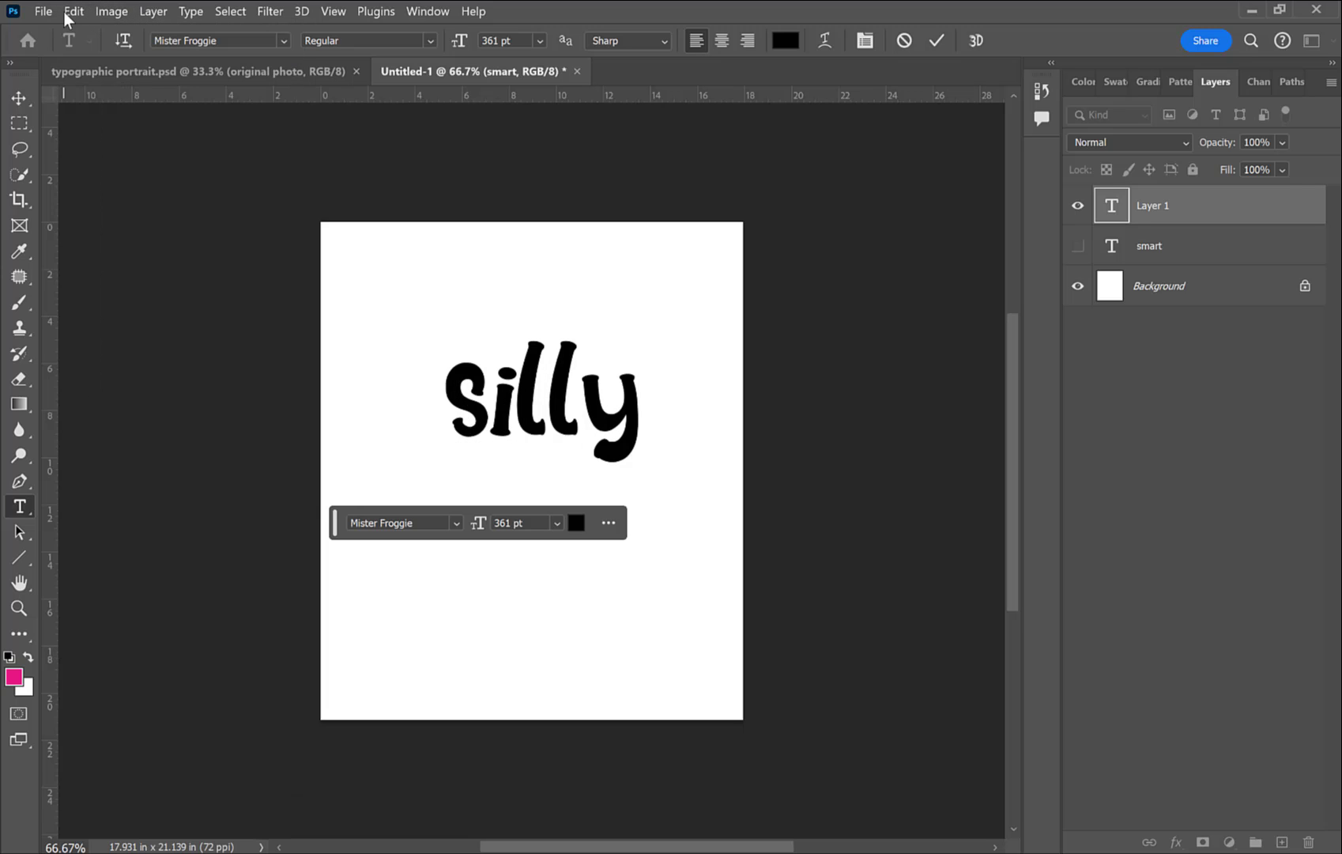
pyautogui.click(66, 12)
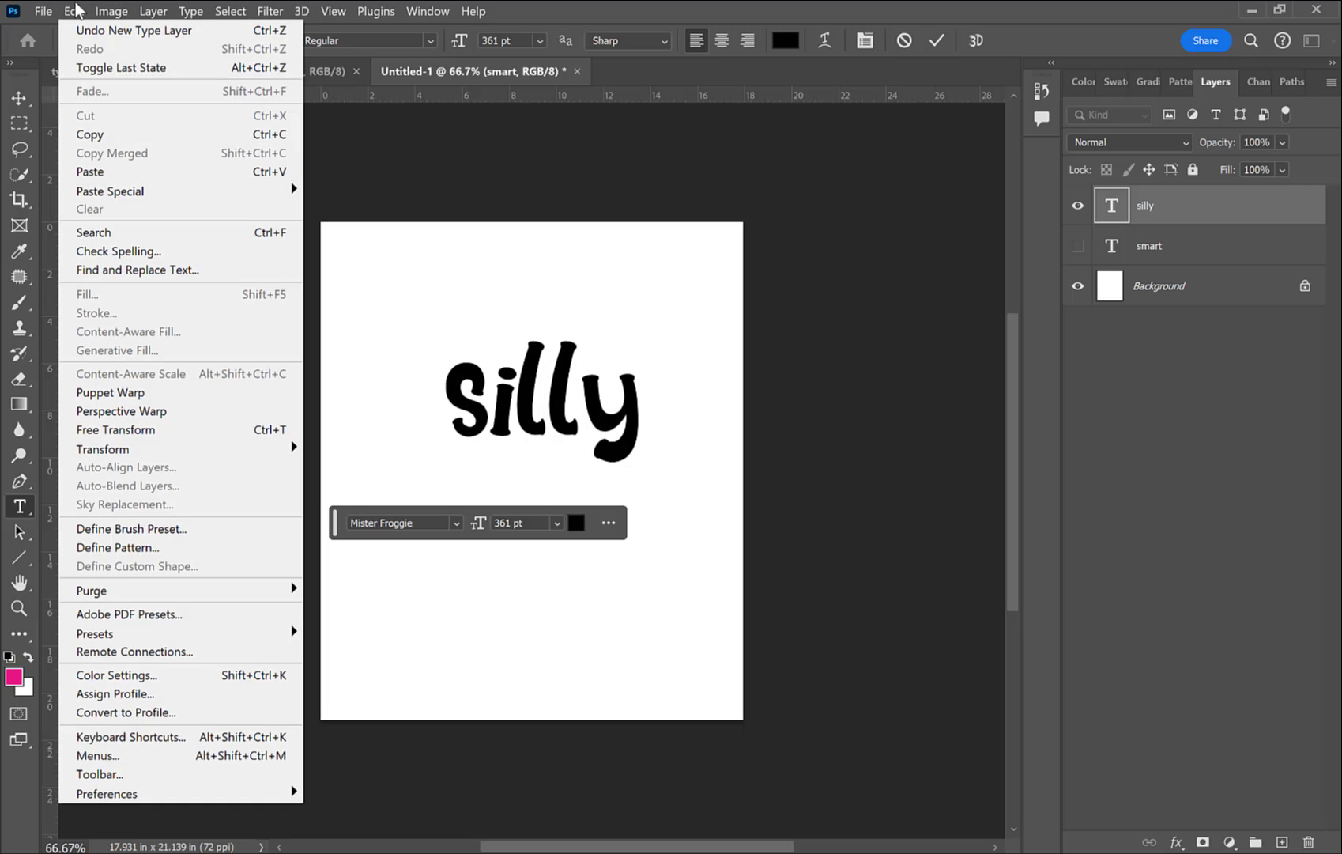
pyautogui.click(99, 525)
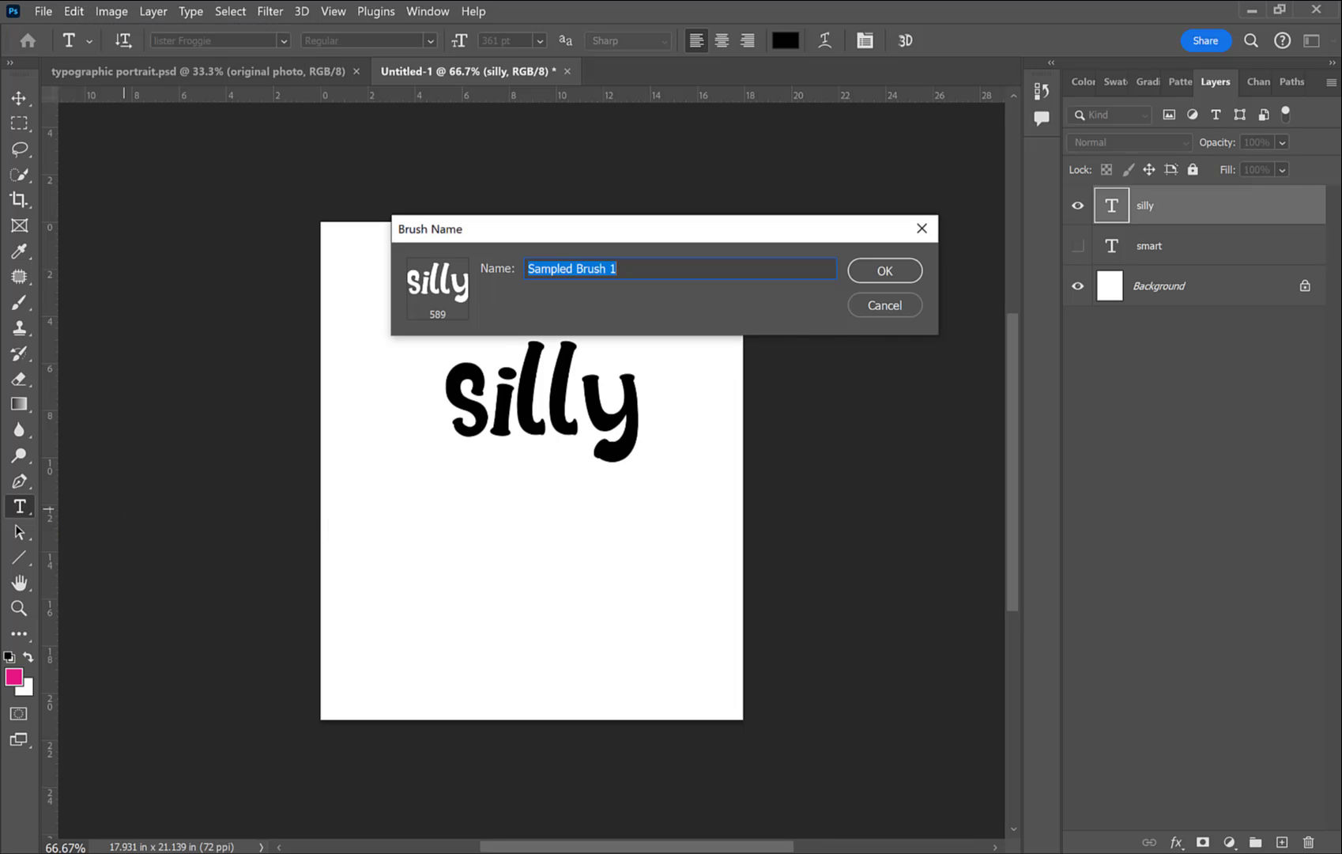
pyautogui.write('silly')
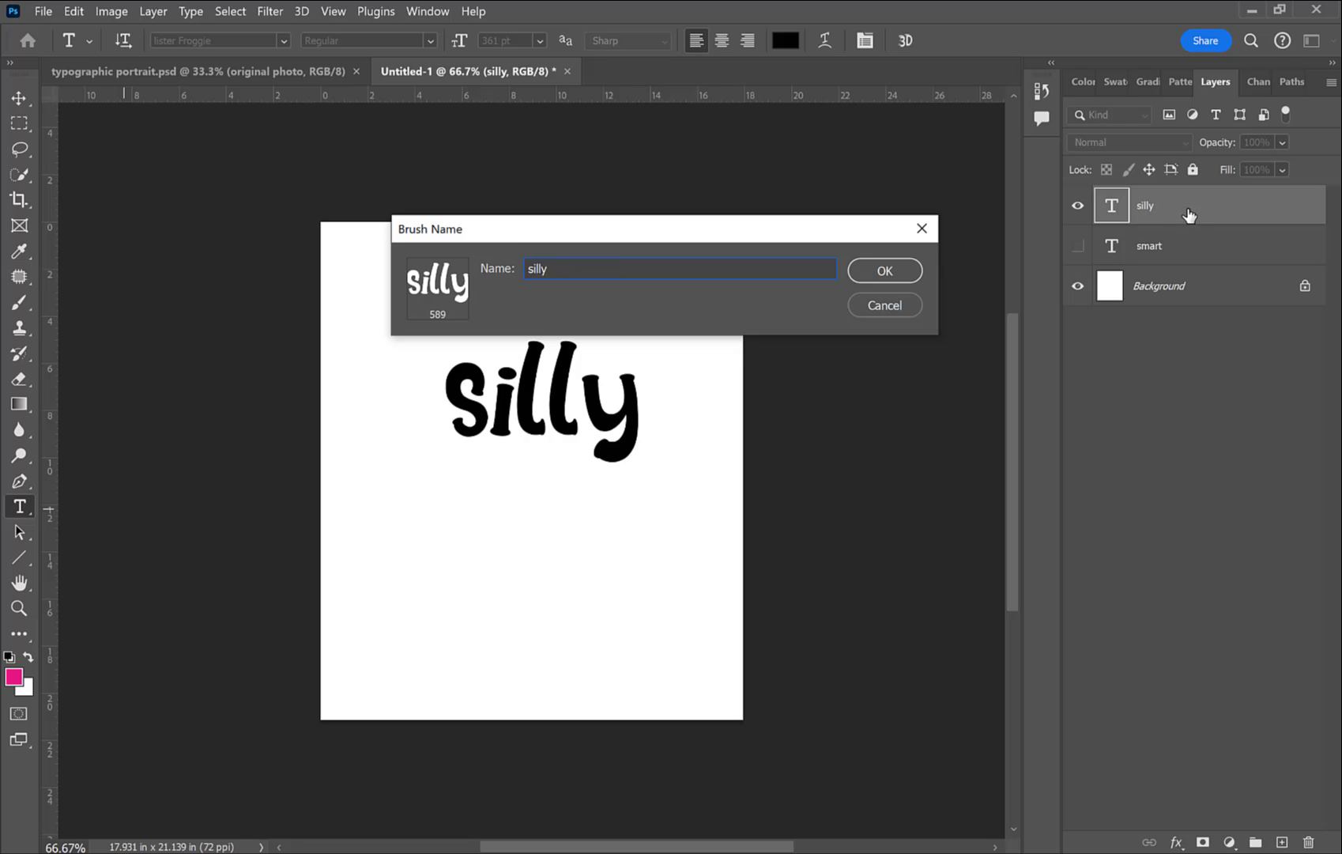
pyautogui.click(903, 277)
pyautogui.press('b')
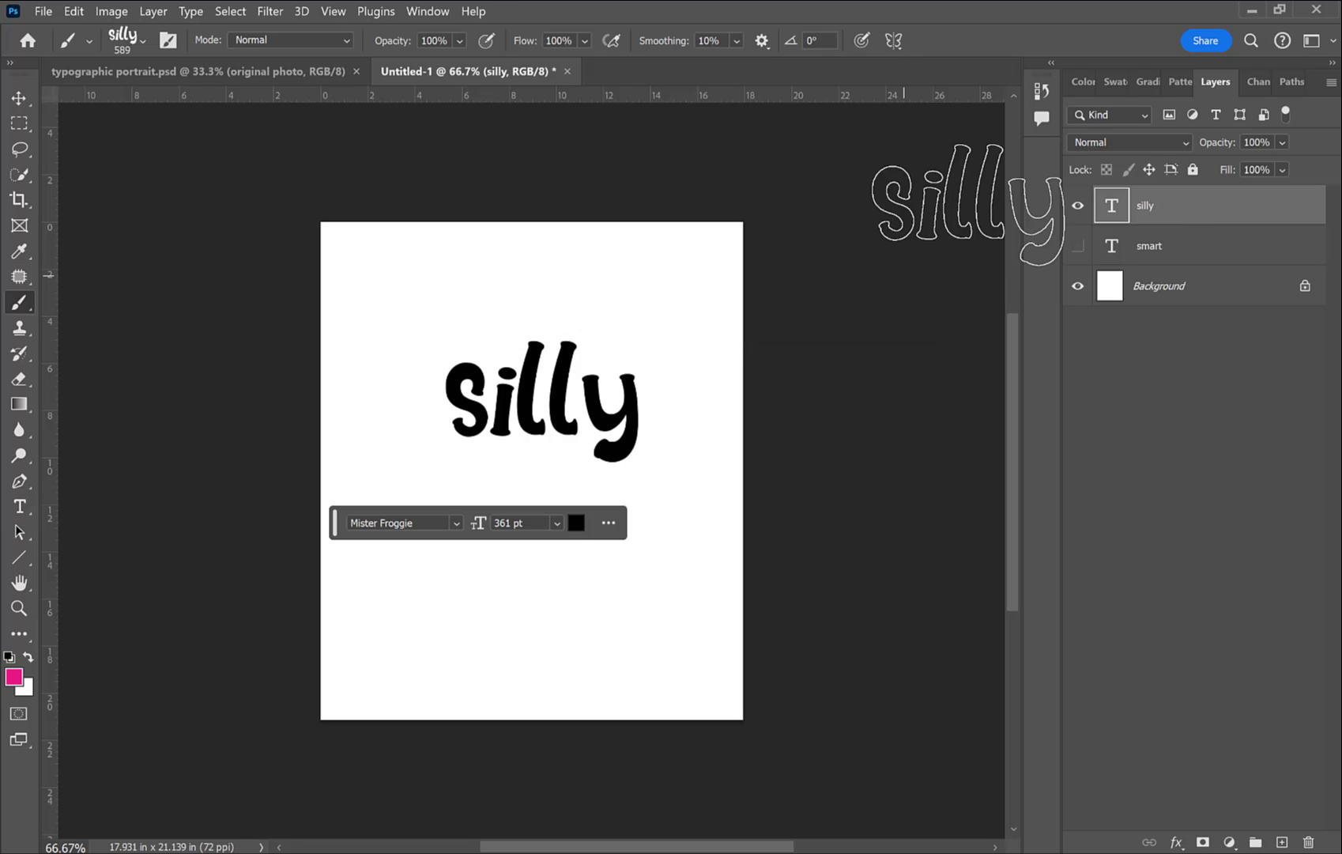
# Step: Hide the "silly" layer and add the text "funny" in Mister Froggie at 361 pt on the canvas
pyautogui.click(1077, 207)
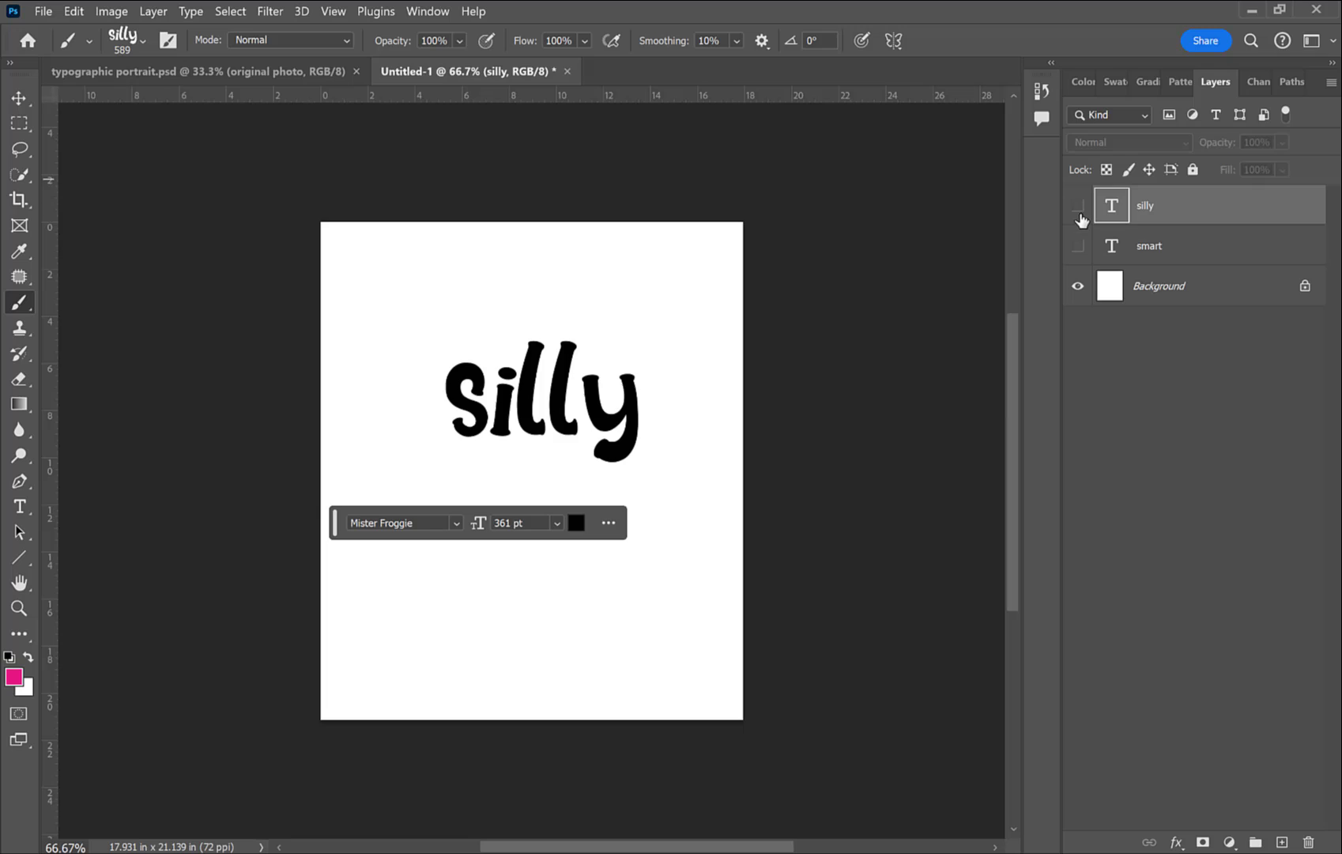
pyautogui.click(21, 510)
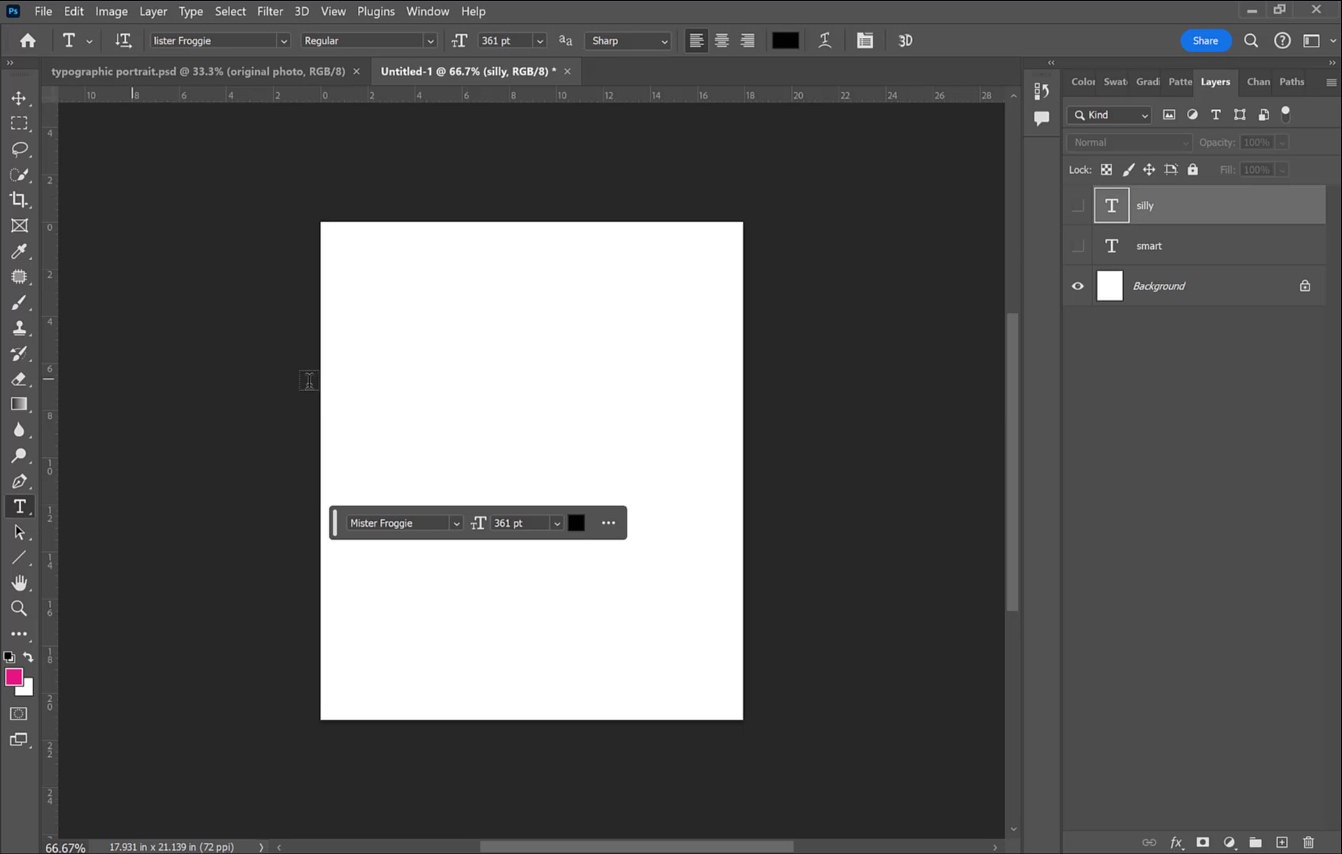
pyautogui.click(451, 426)
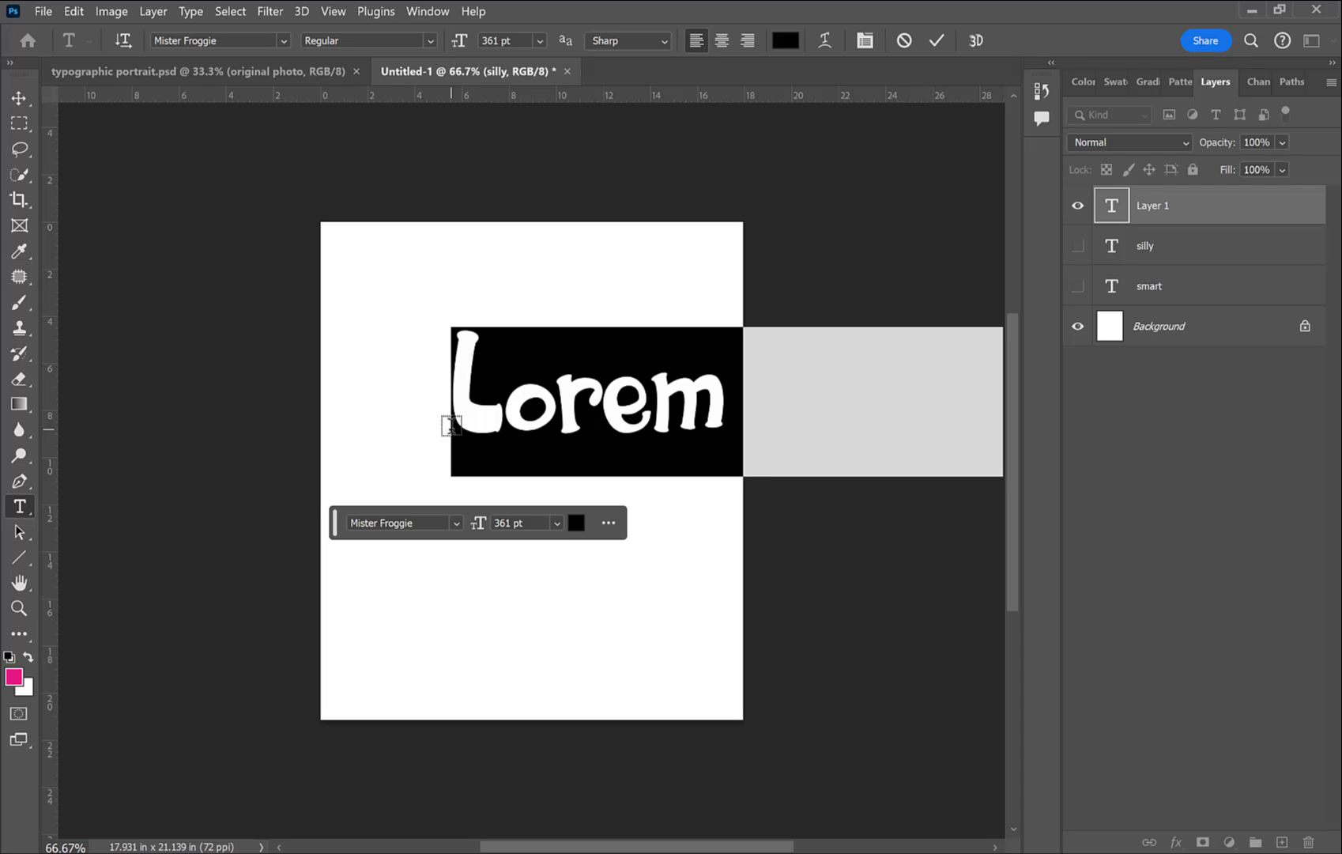
pyautogui.write('f')
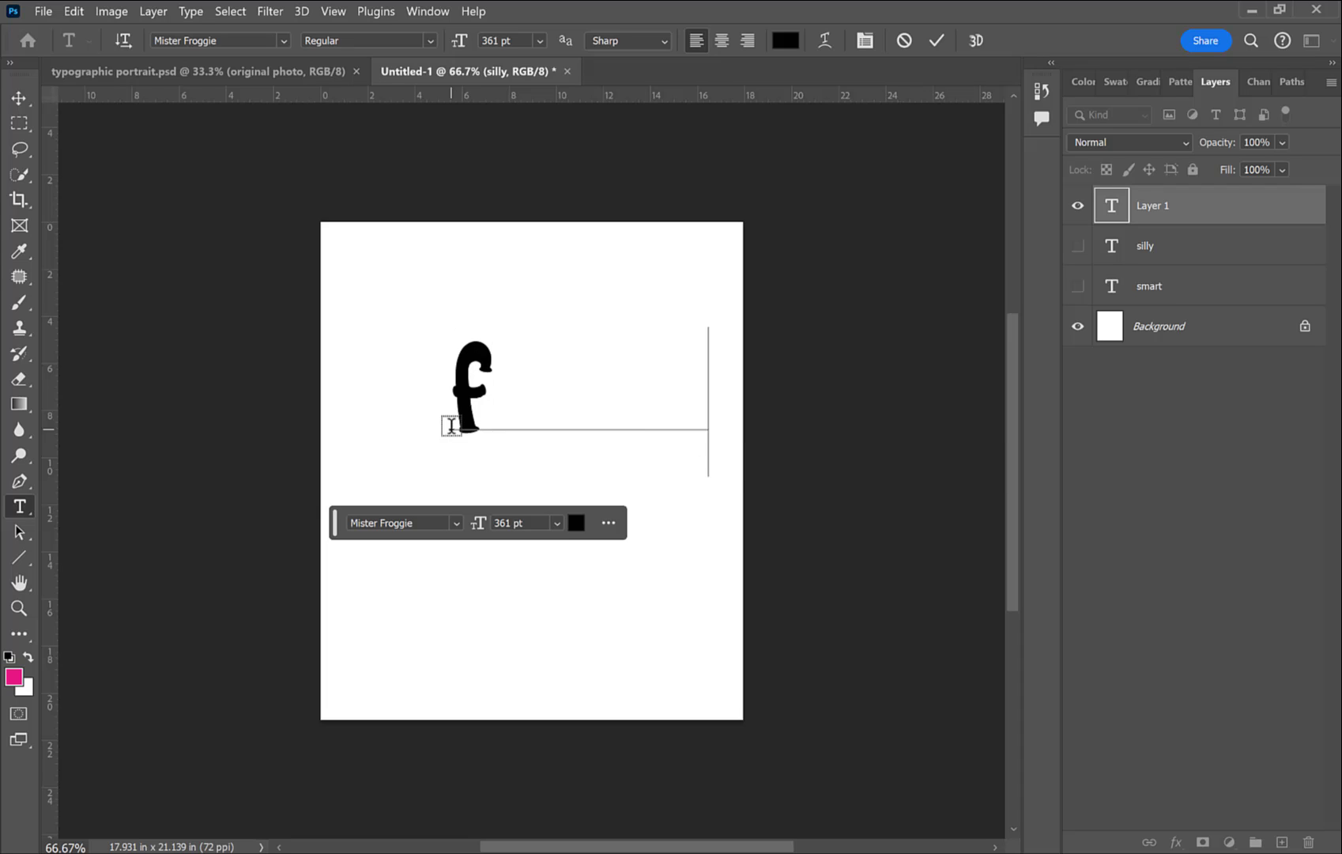
pyautogui.write('unny')
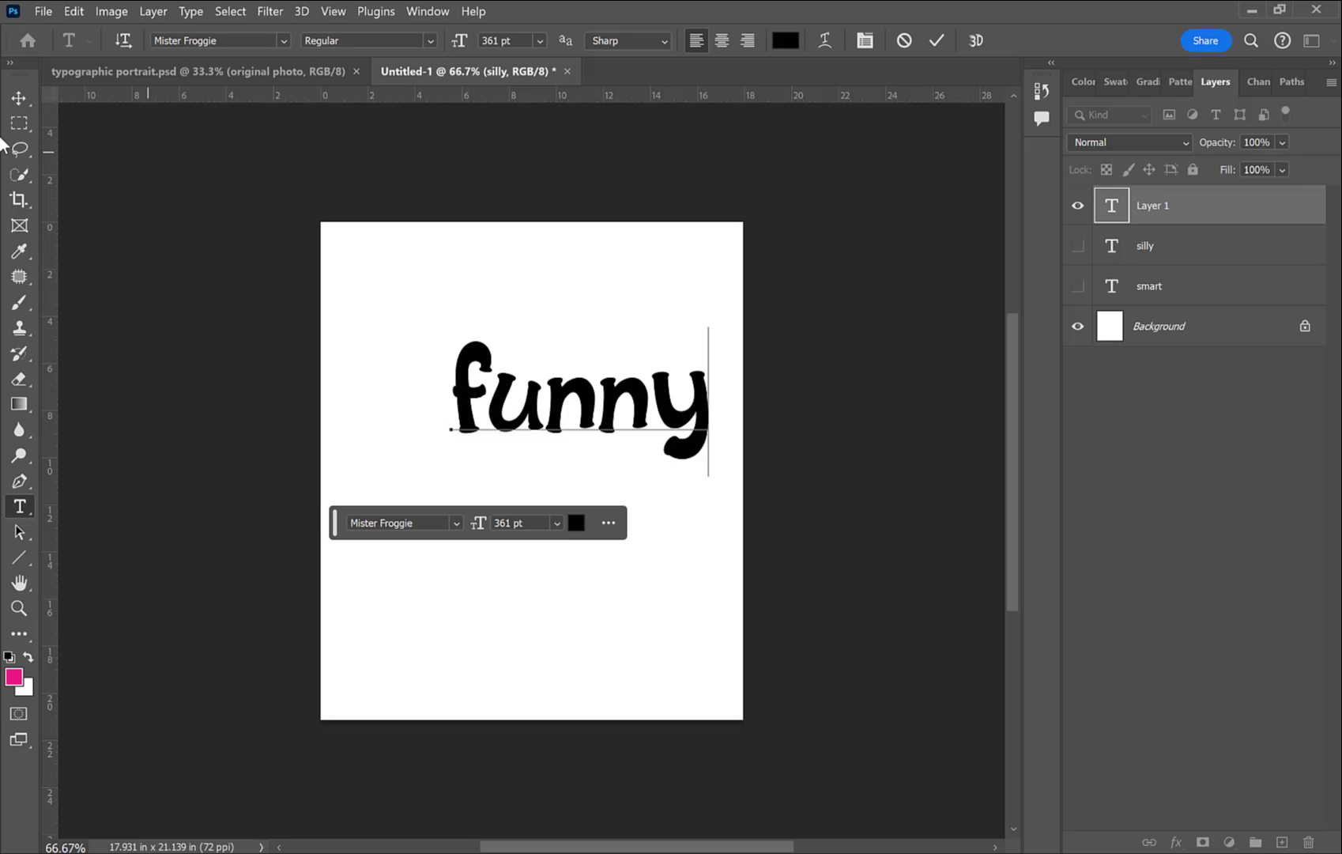
pyautogui.click(19, 97)
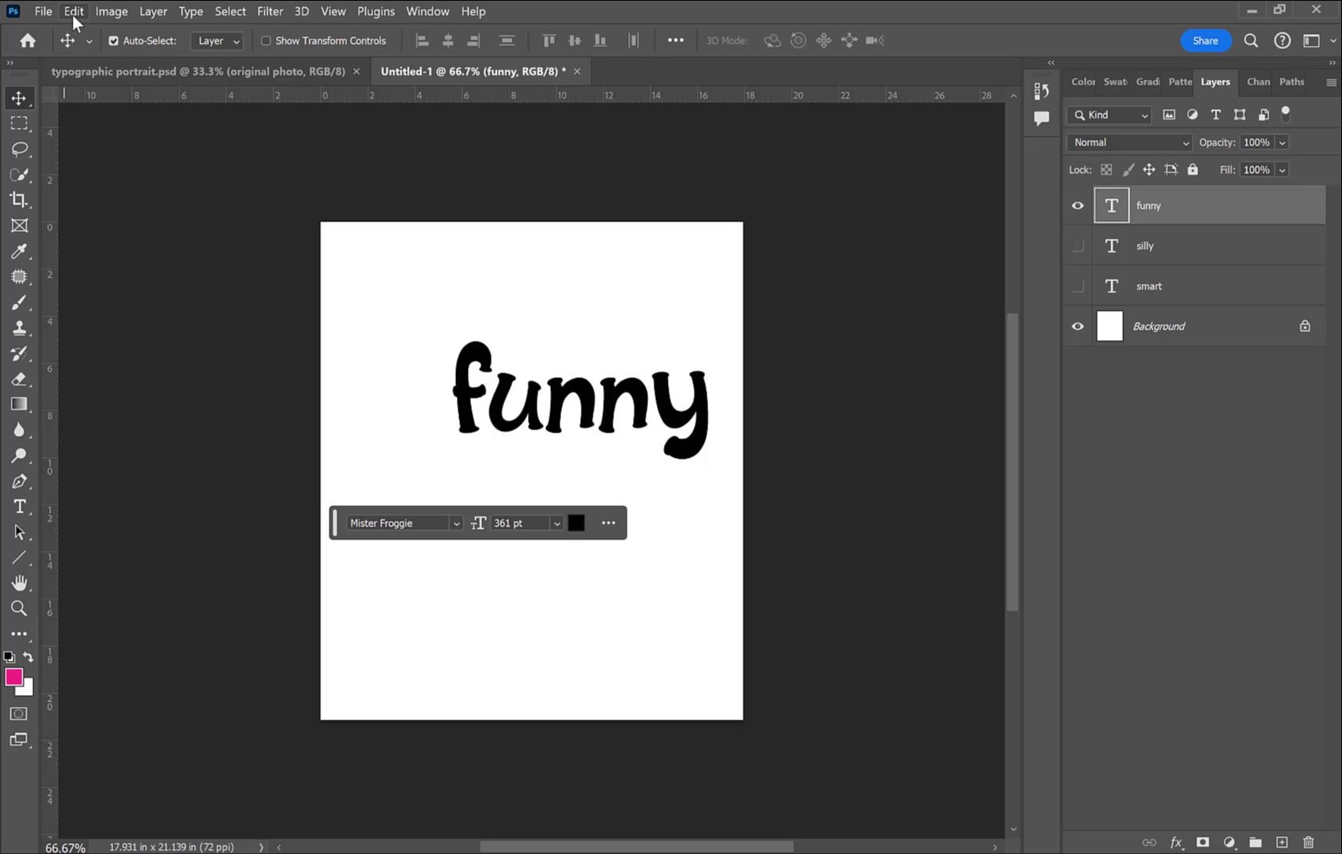
# Step: Define the visible word as a brush preset named "funny" and activate the Brush tool
pyautogui.click(73, 12)
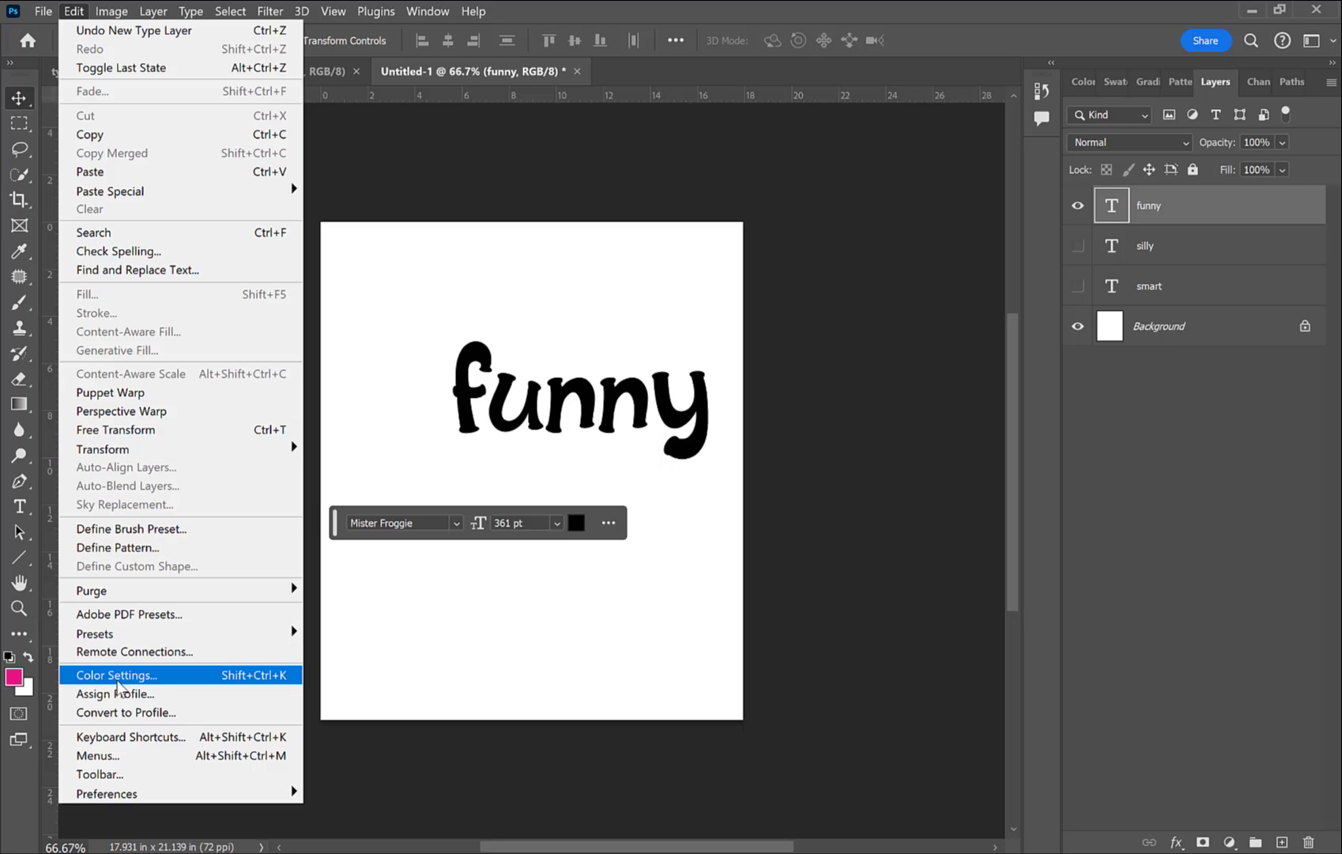
pyautogui.click(115, 535)
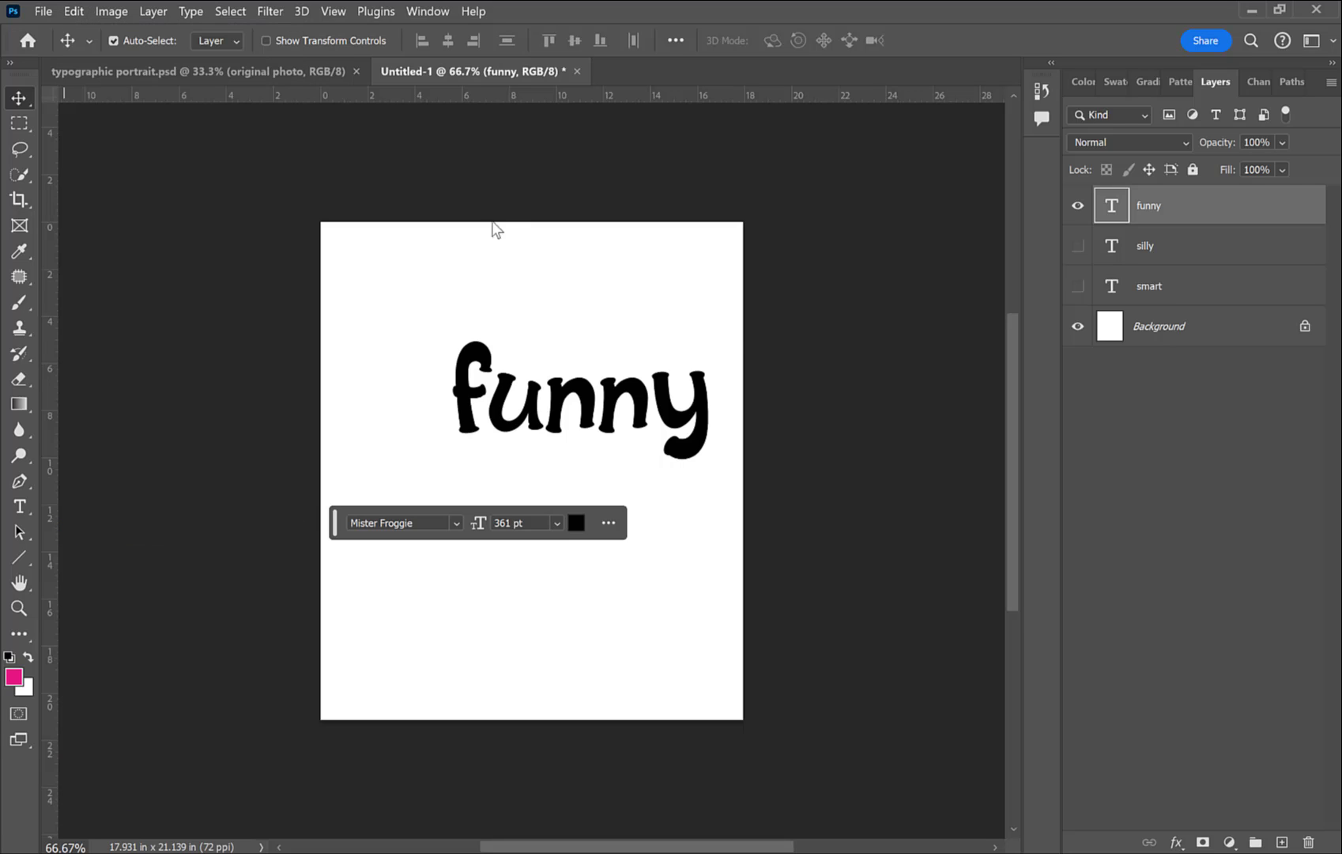
pyautogui.write('funny')
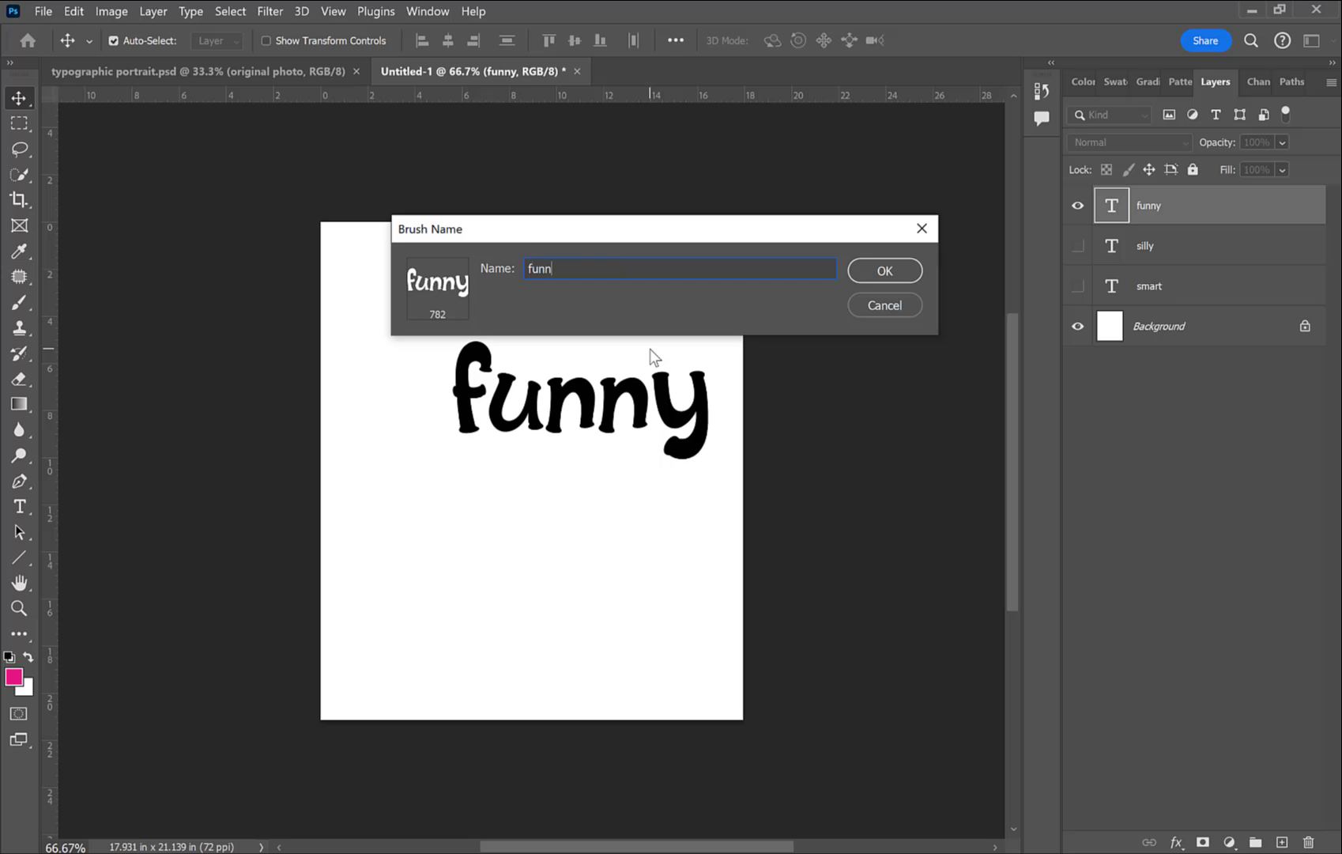
pyautogui.click(896, 275)
pyautogui.press('b')
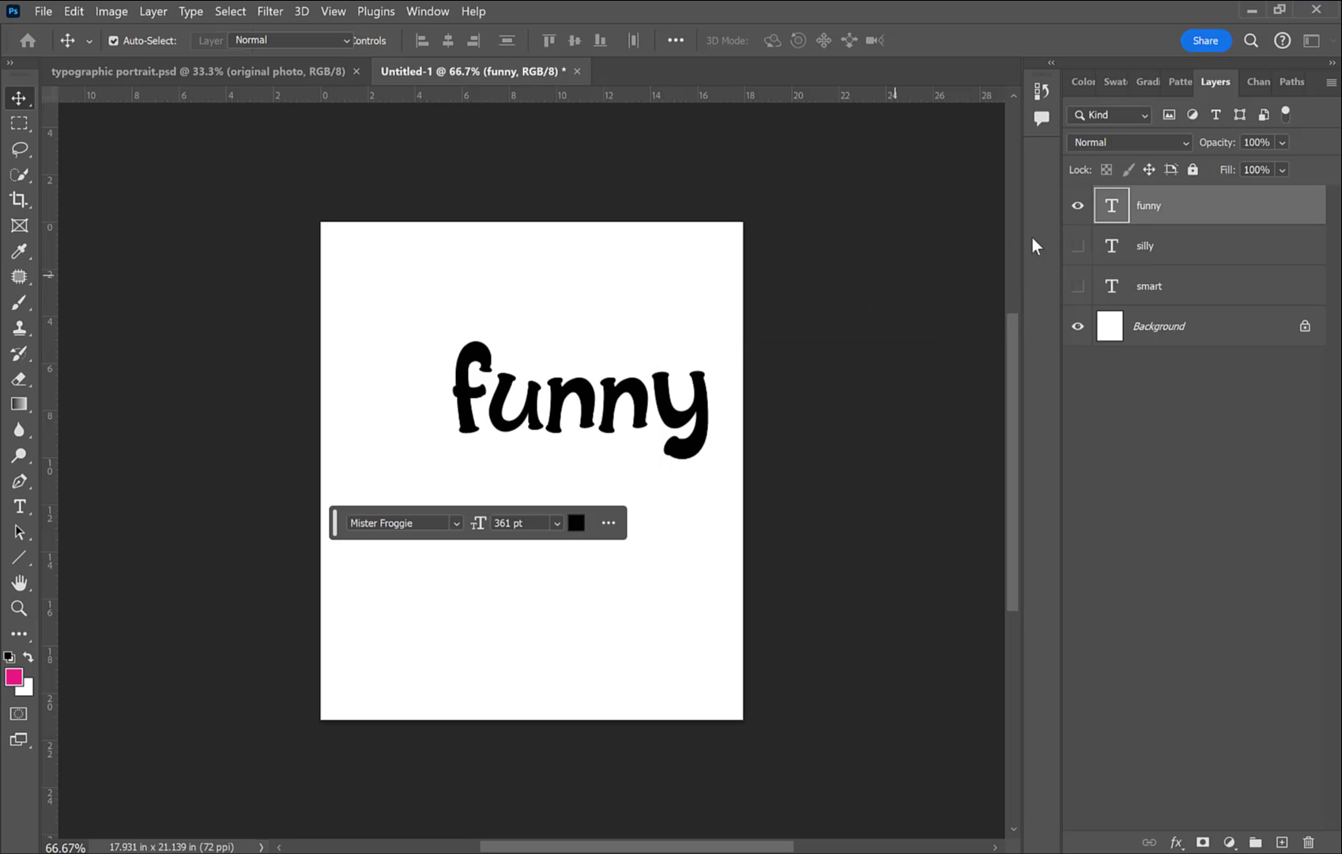
# Step: Hide the "funny" layer and close the untitled word document without saving it
pyautogui.click(1077, 209)
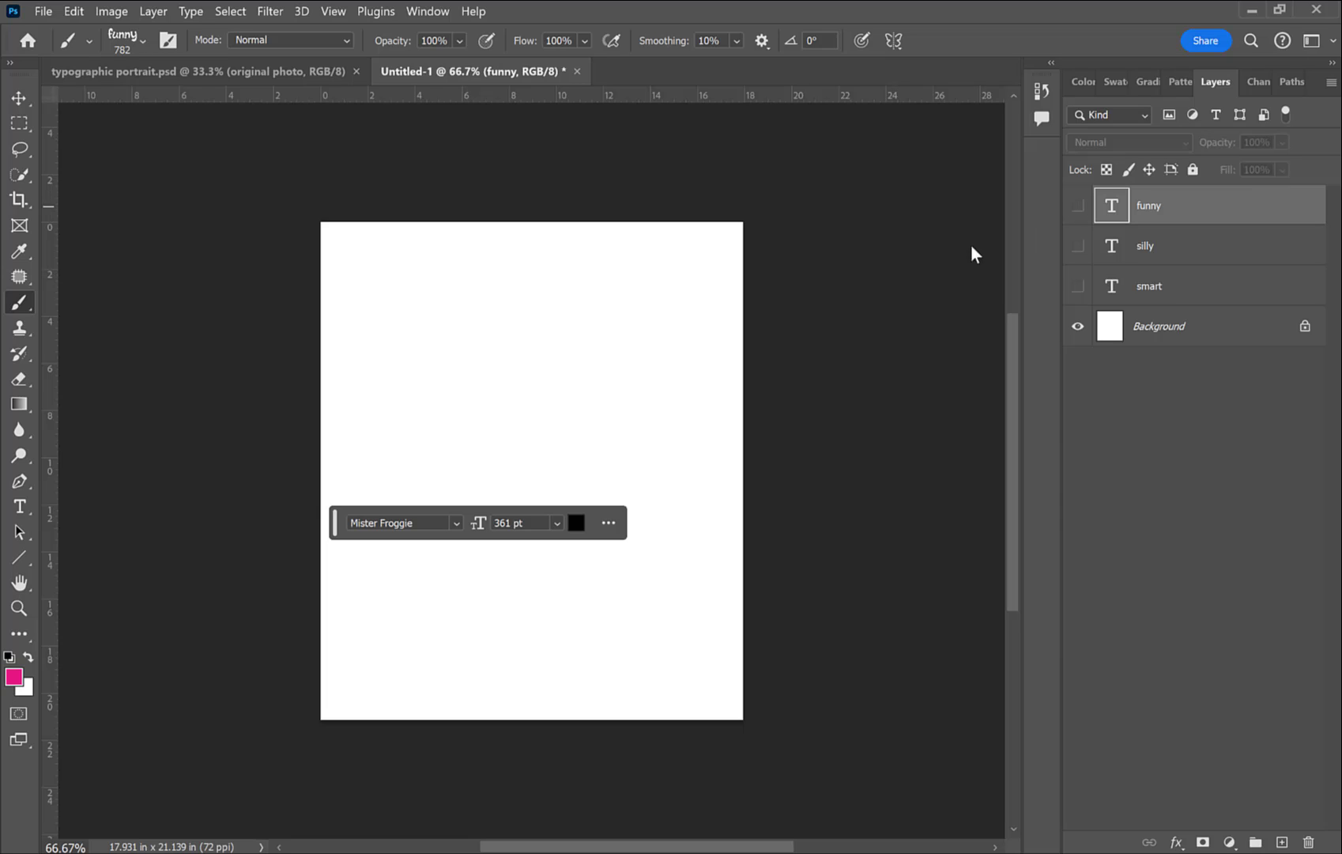
pyautogui.click(576, 73)
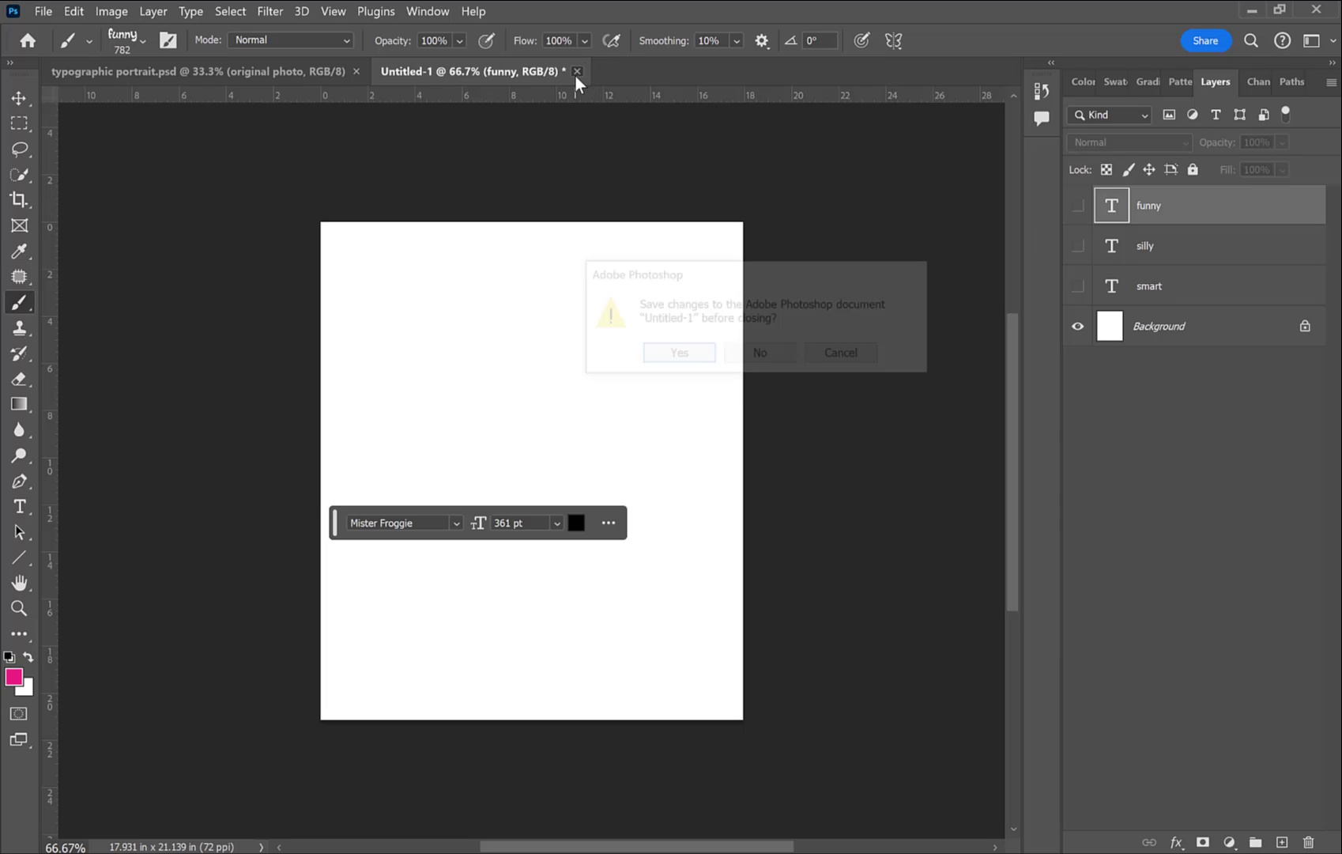
pyautogui.click(752, 360)
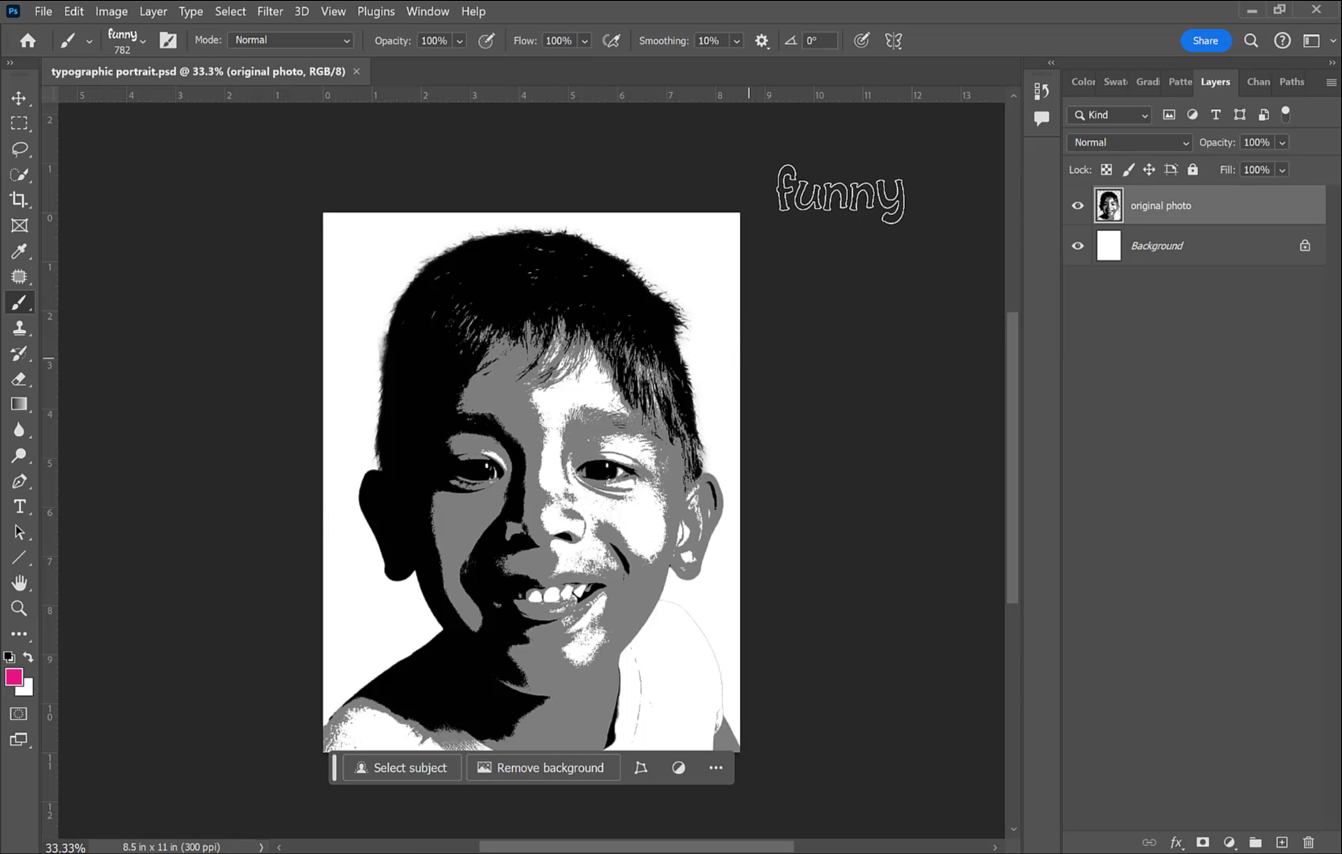
# Step: Set the opacity of the original photo layer to 50%
pyautogui.click(20, 98)
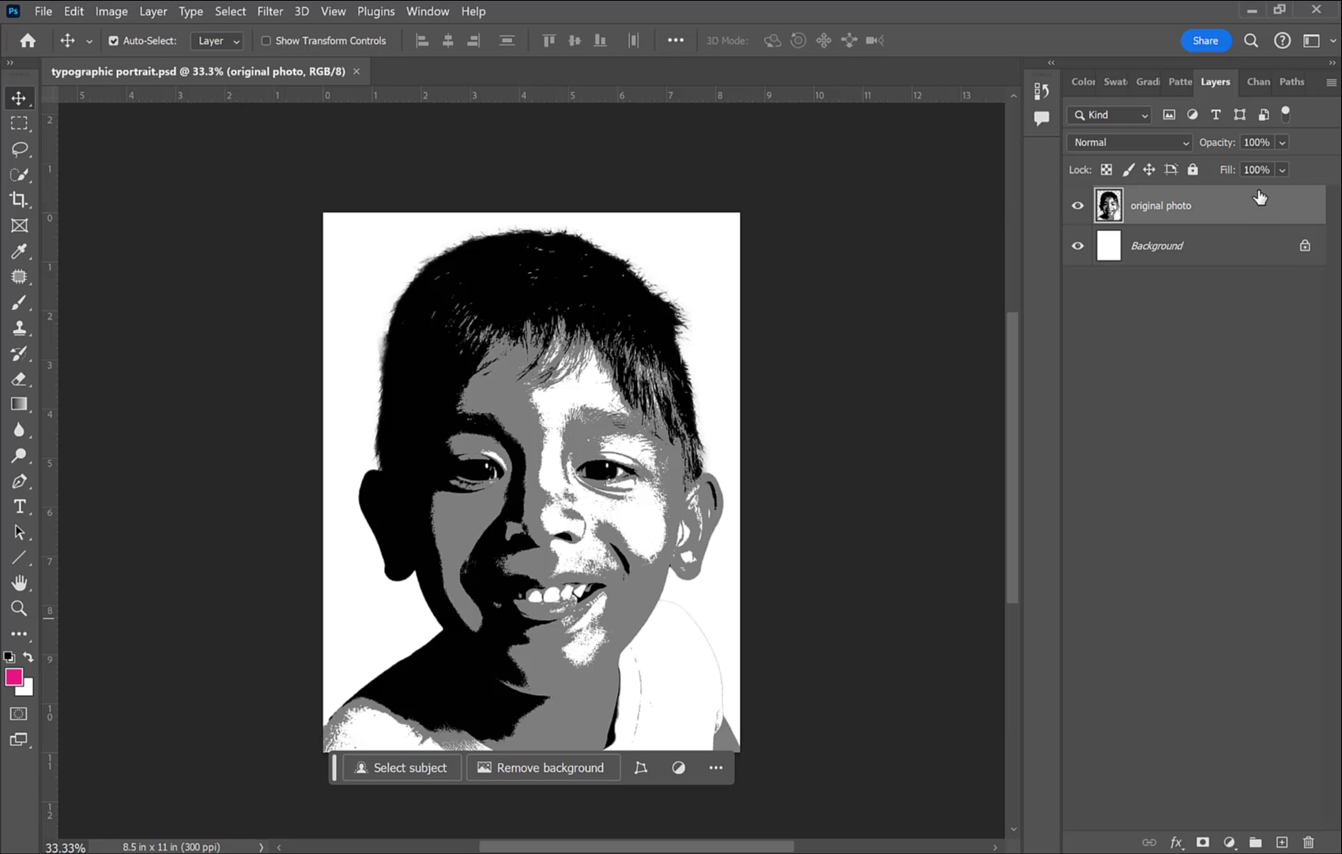
pyautogui.click(1282, 146)
pyautogui.click(1266, 147)
pyautogui.write('50')
pyautogui.press('Return')
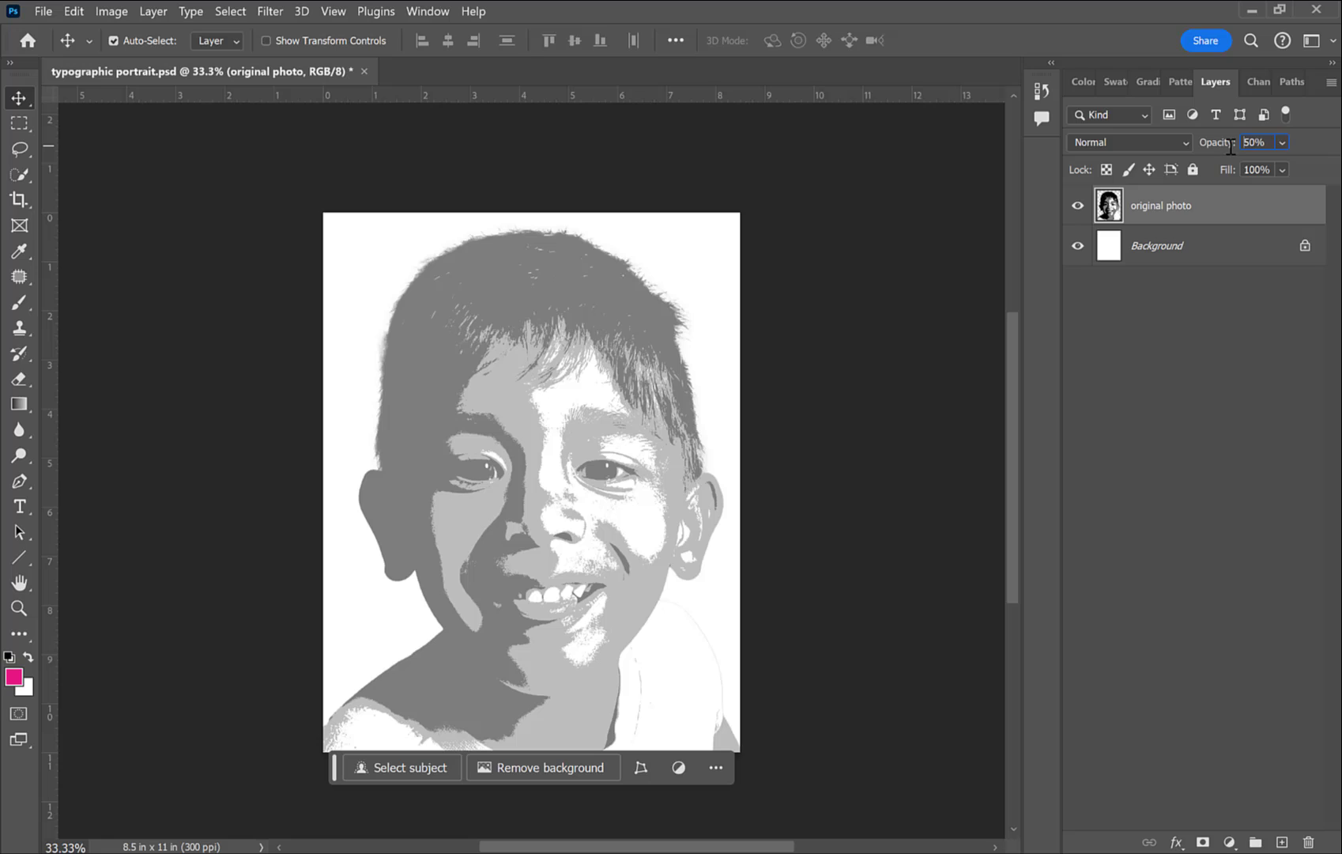
# Step: Add an empty layer named "black areas" above the original photo and activate the Brush tool
pyautogui.click(1282, 842)
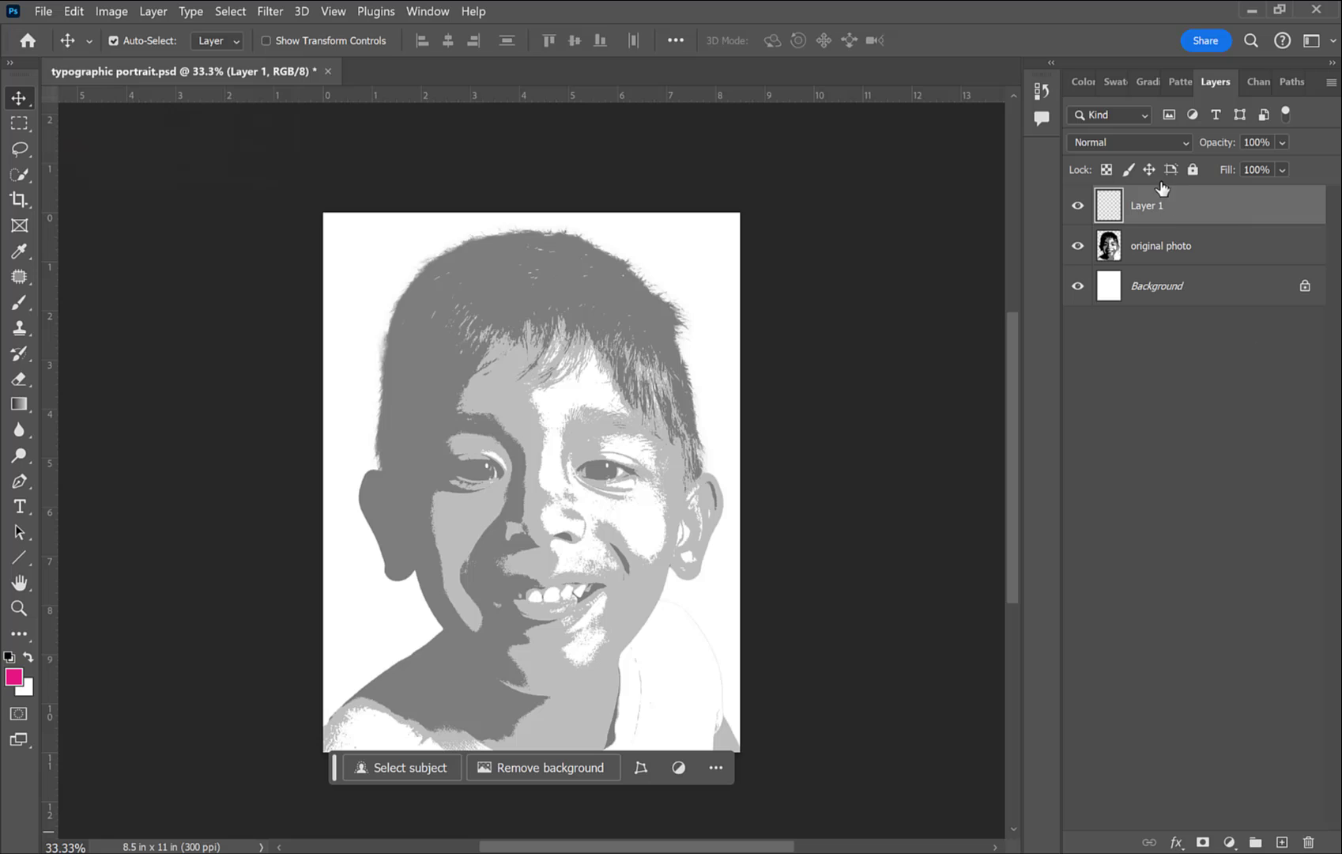
pyautogui.doubleClick(1152, 207)
pyautogui.write('black areas')
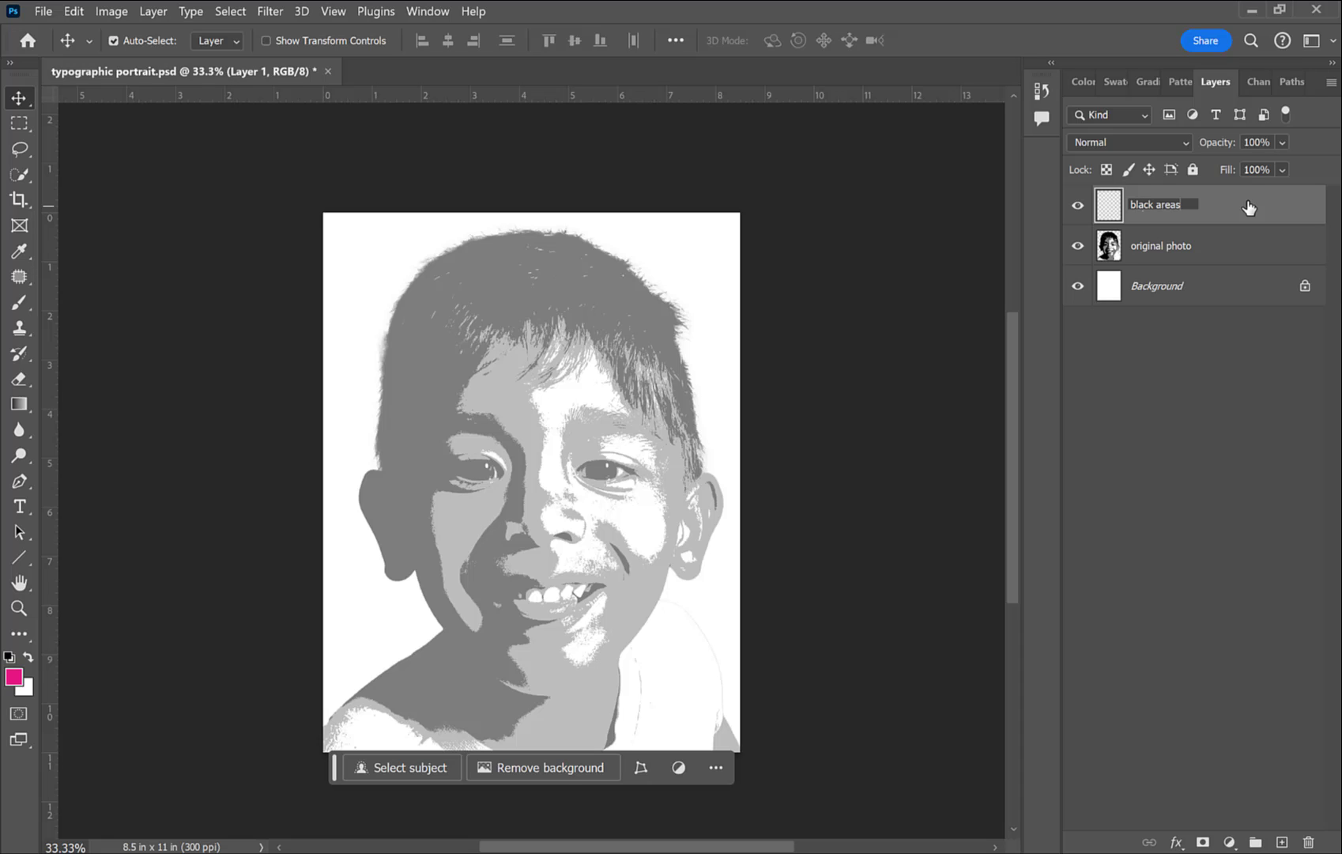
pyautogui.press('Return')
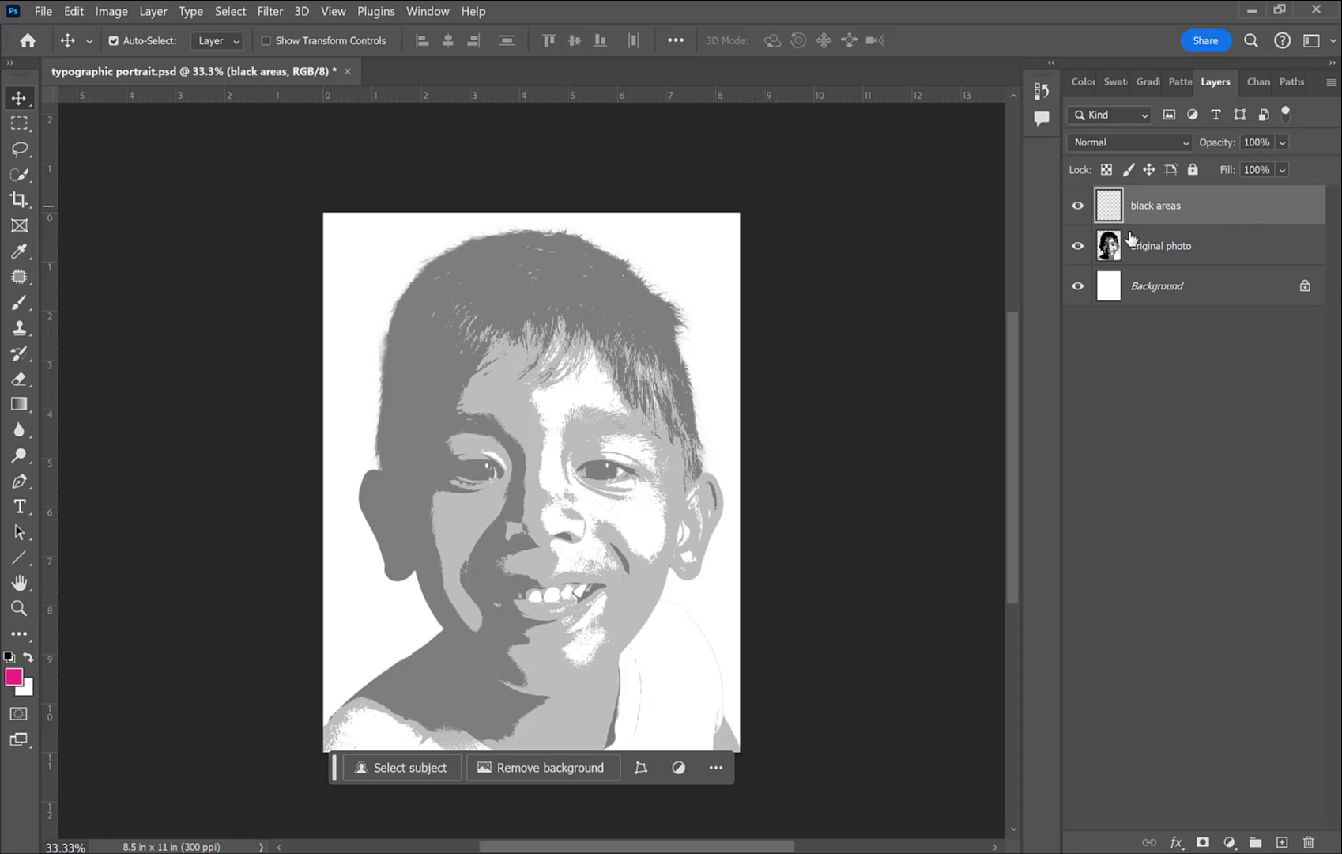
pyautogui.click(16, 304)
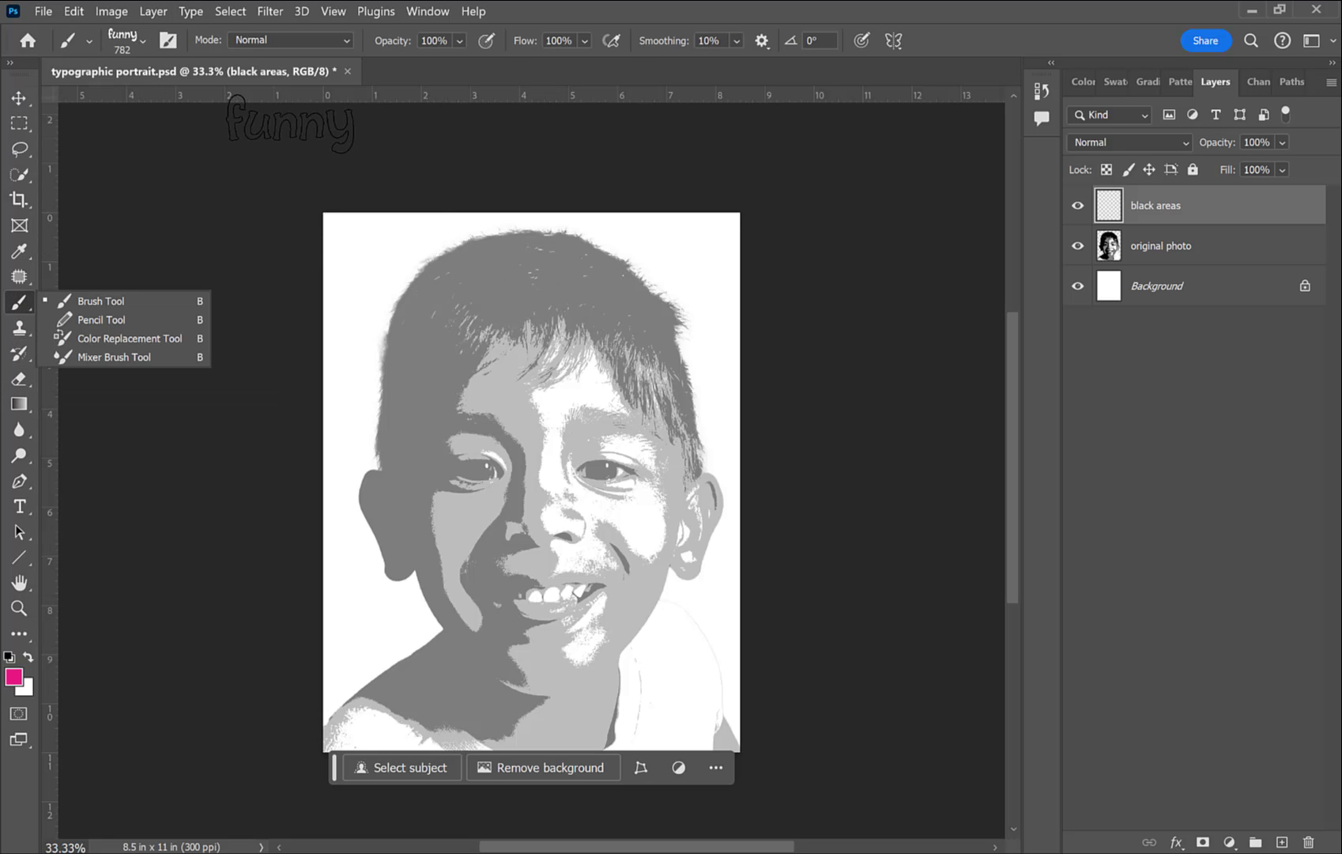
# Step: Choose the "smart" word brush preset at its original size for painting on the "black areas" layer
pyautogui.click(144, 40)
pyautogui.click(144, 39)
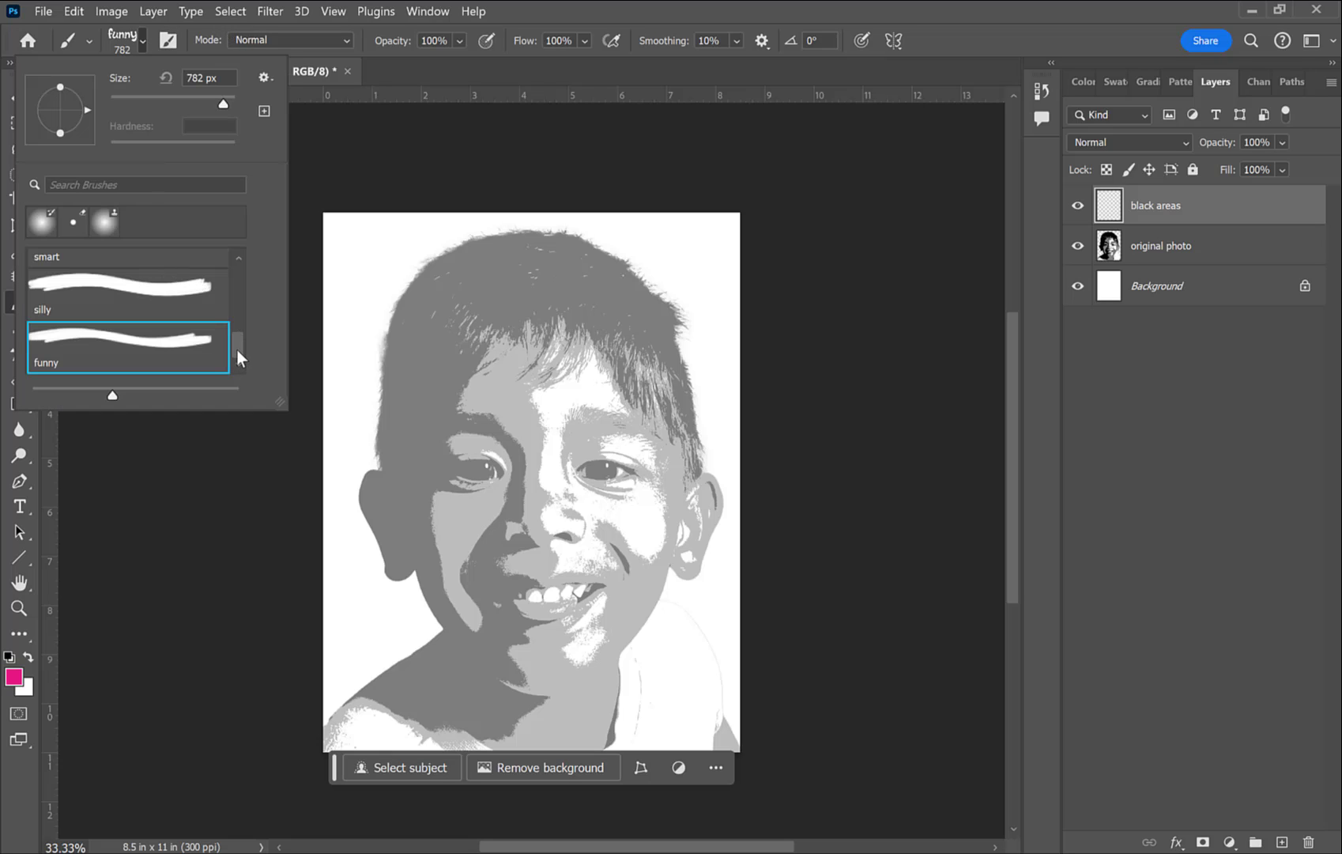
pyautogui.moveTo(235, 348); pyautogui.dragTo(236, 332)
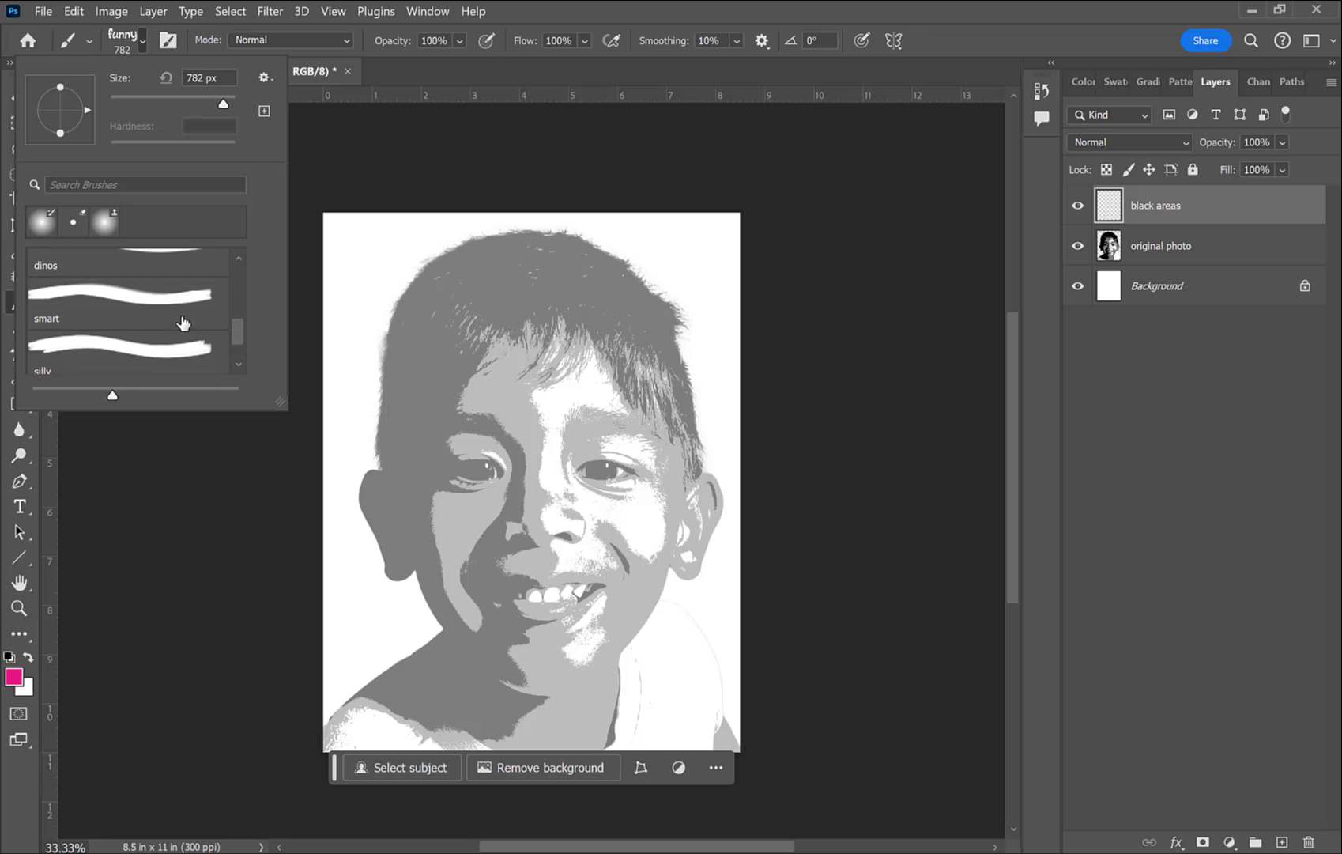
pyautogui.click(175, 312)
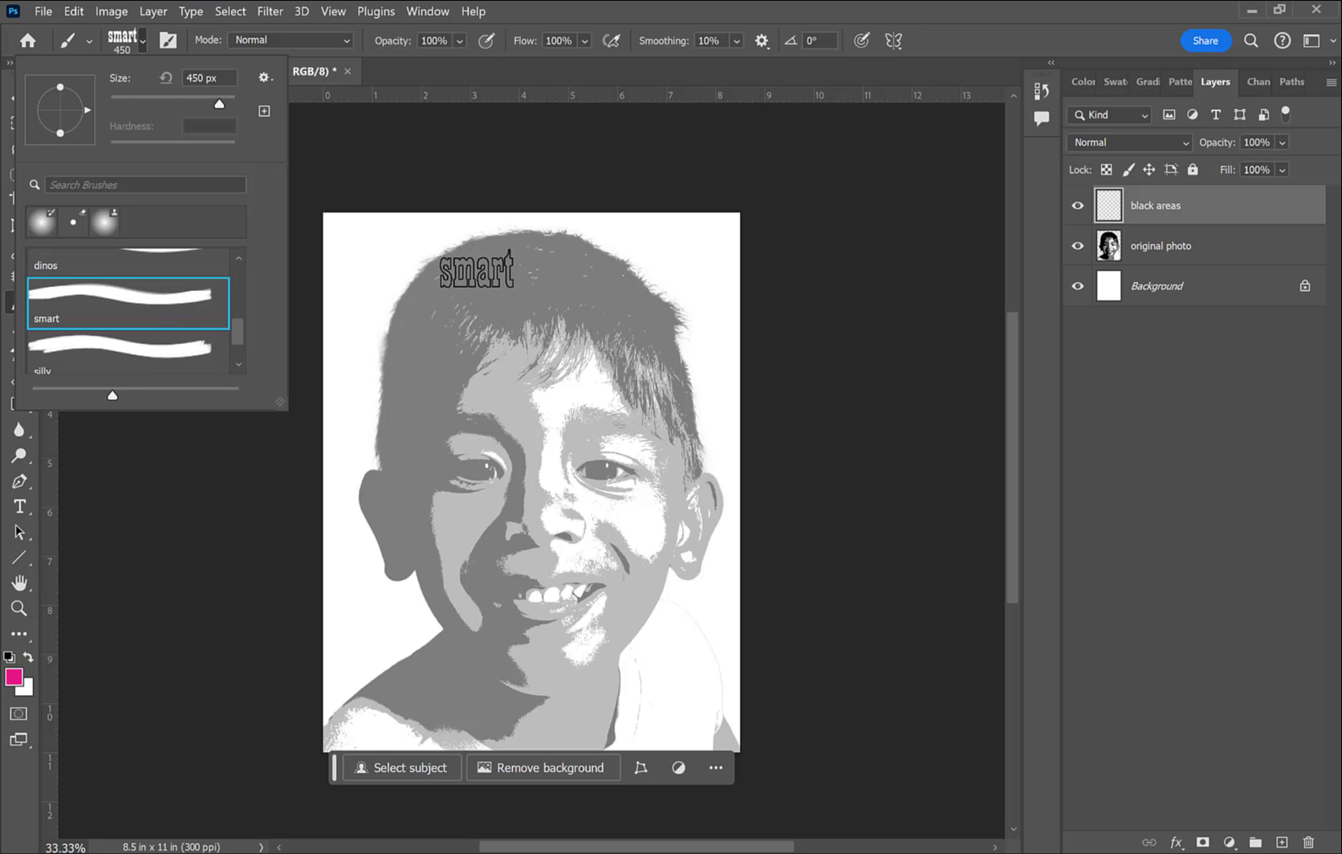
pyautogui.click(443, 267)
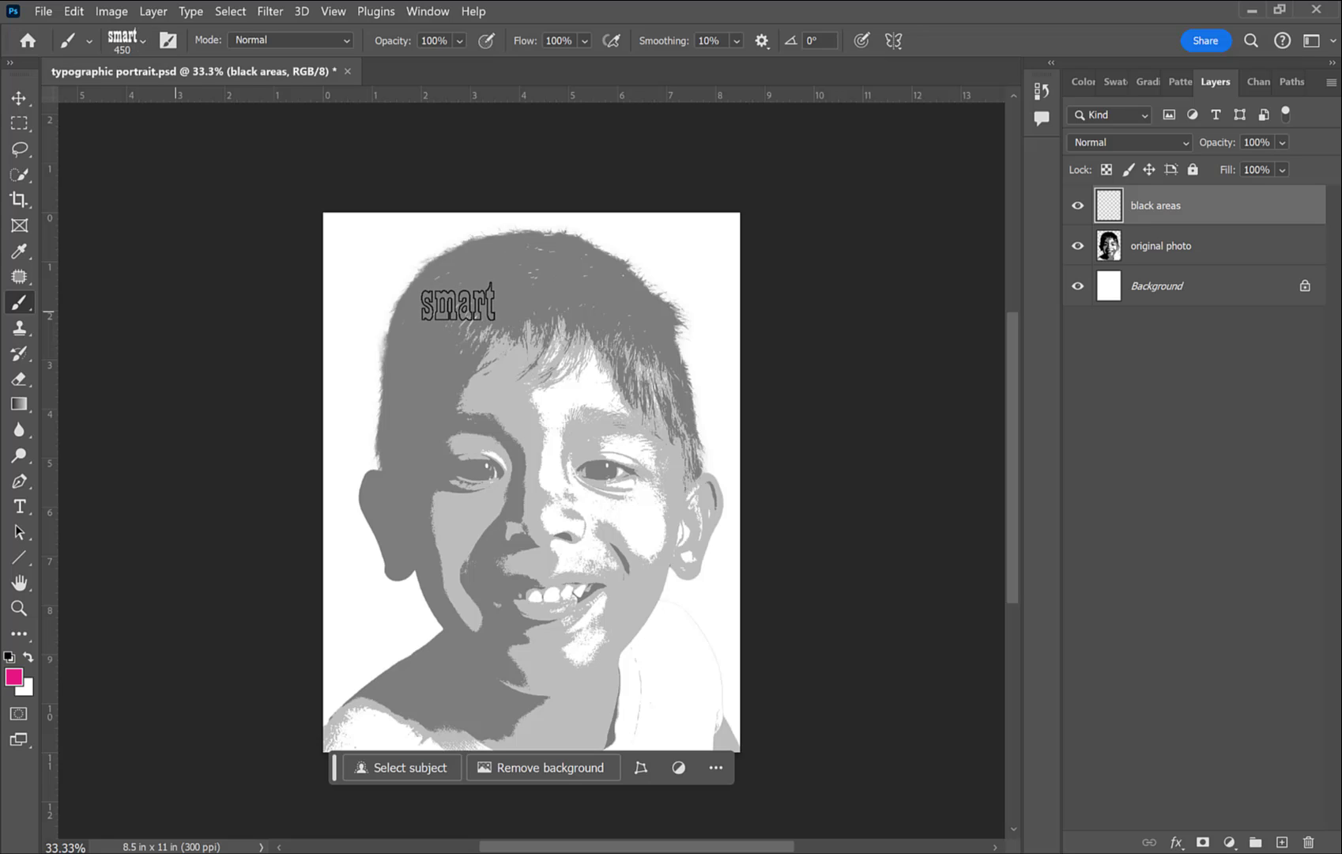
# Step: Reset the foreground colour to black and stamp the word "smart" six times across the top of the hair
pyautogui.click(476, 267)
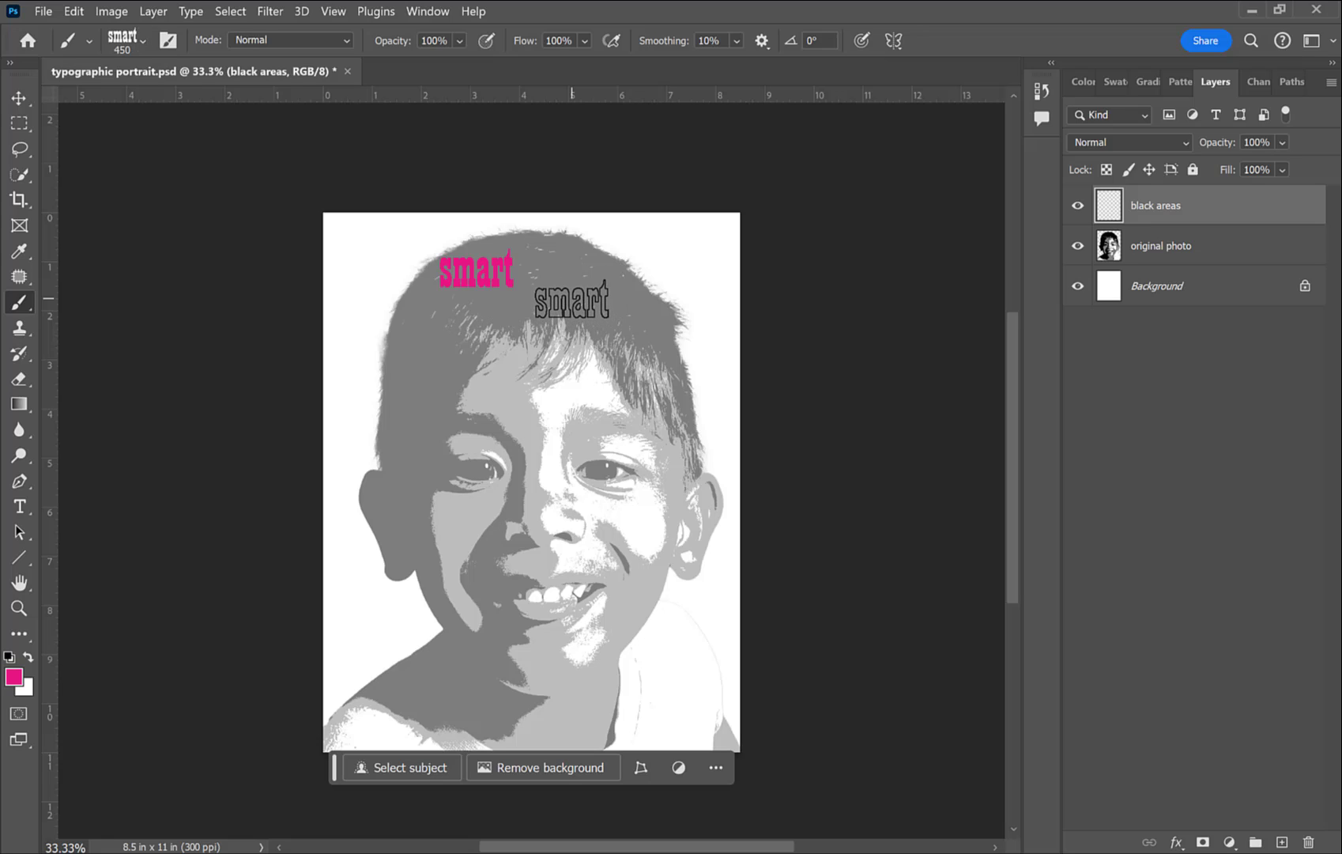
pyautogui.hotkey('ctrl', 'z')
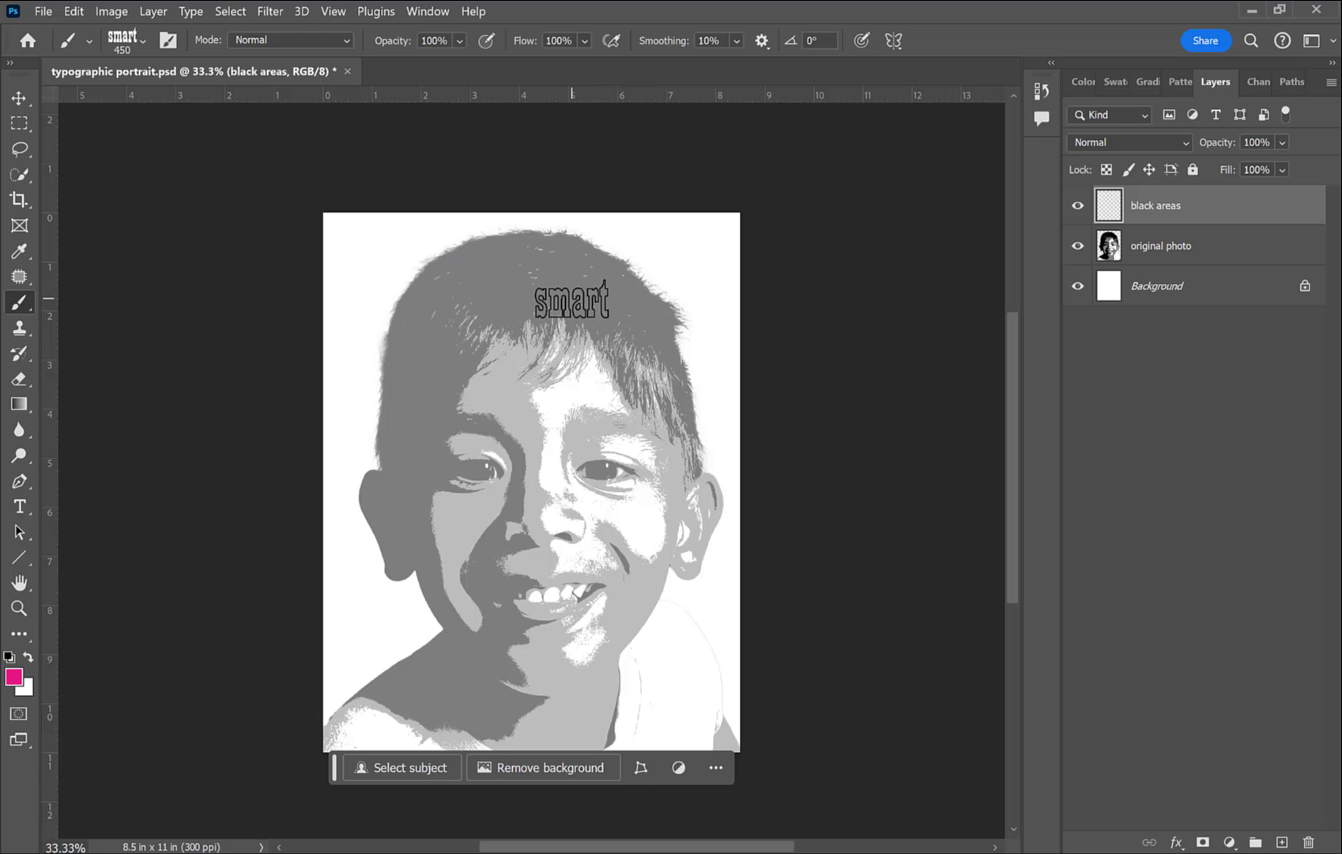
pyautogui.click(9, 657)
pyautogui.click(478, 263)
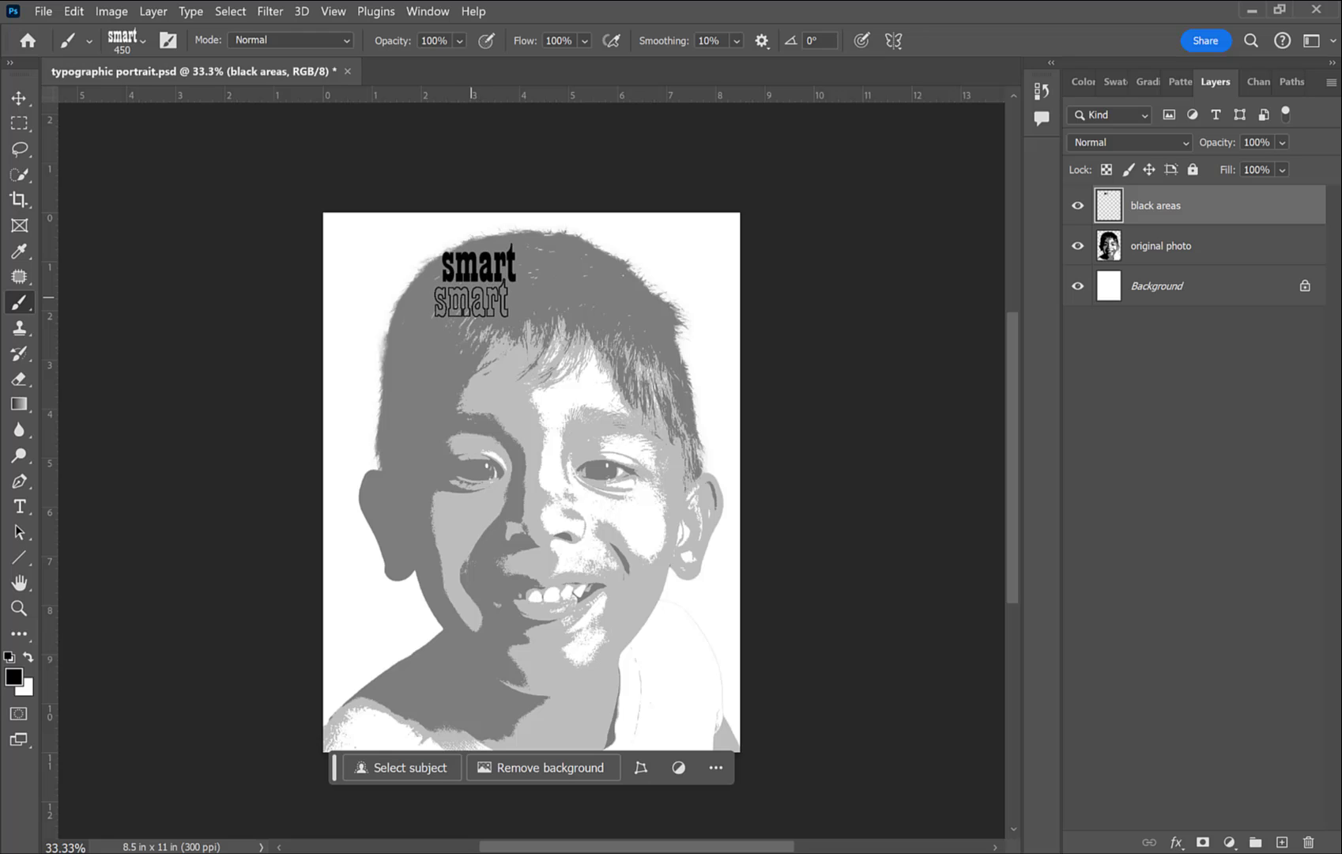
pyautogui.click(472, 300)
pyautogui.click(545, 300)
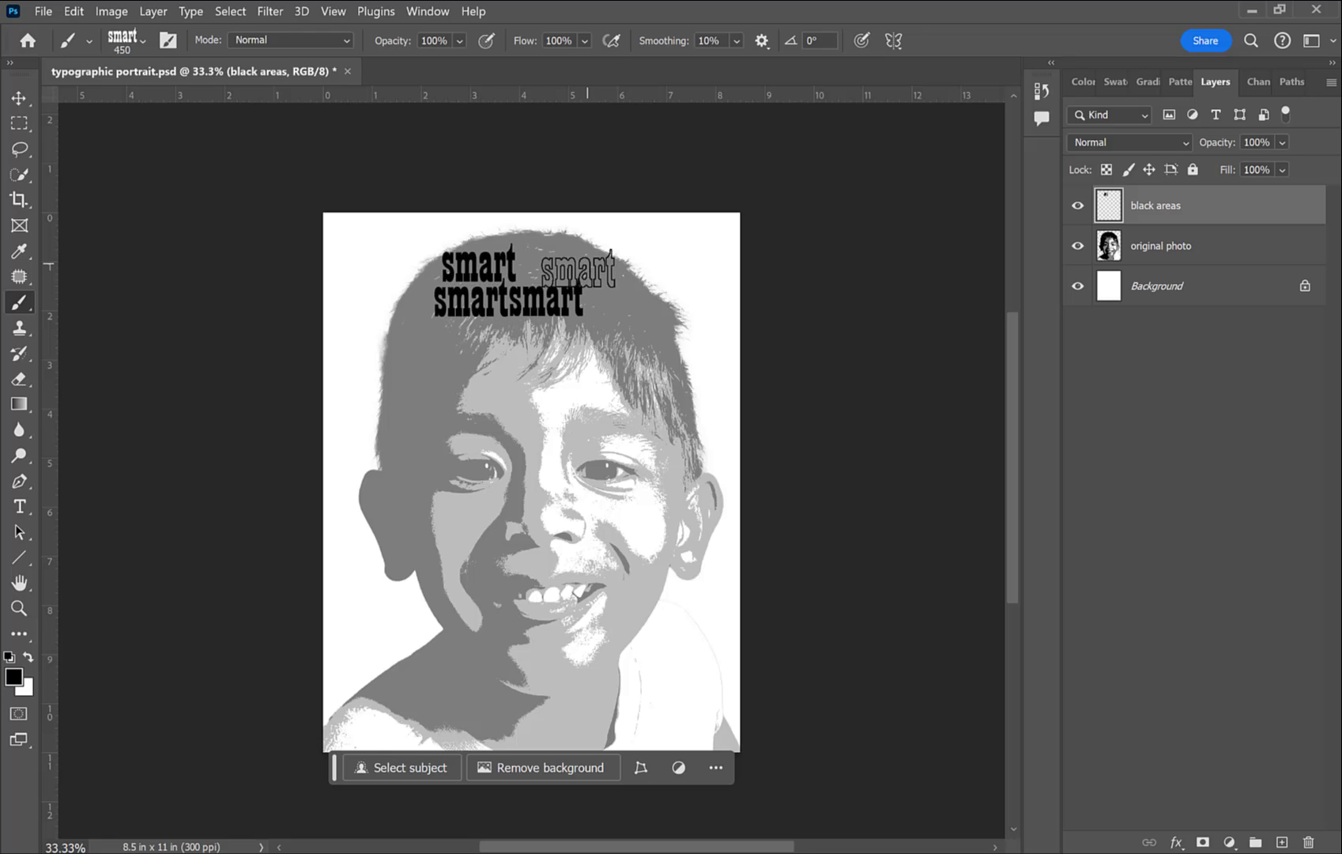
pyautogui.click(556, 263)
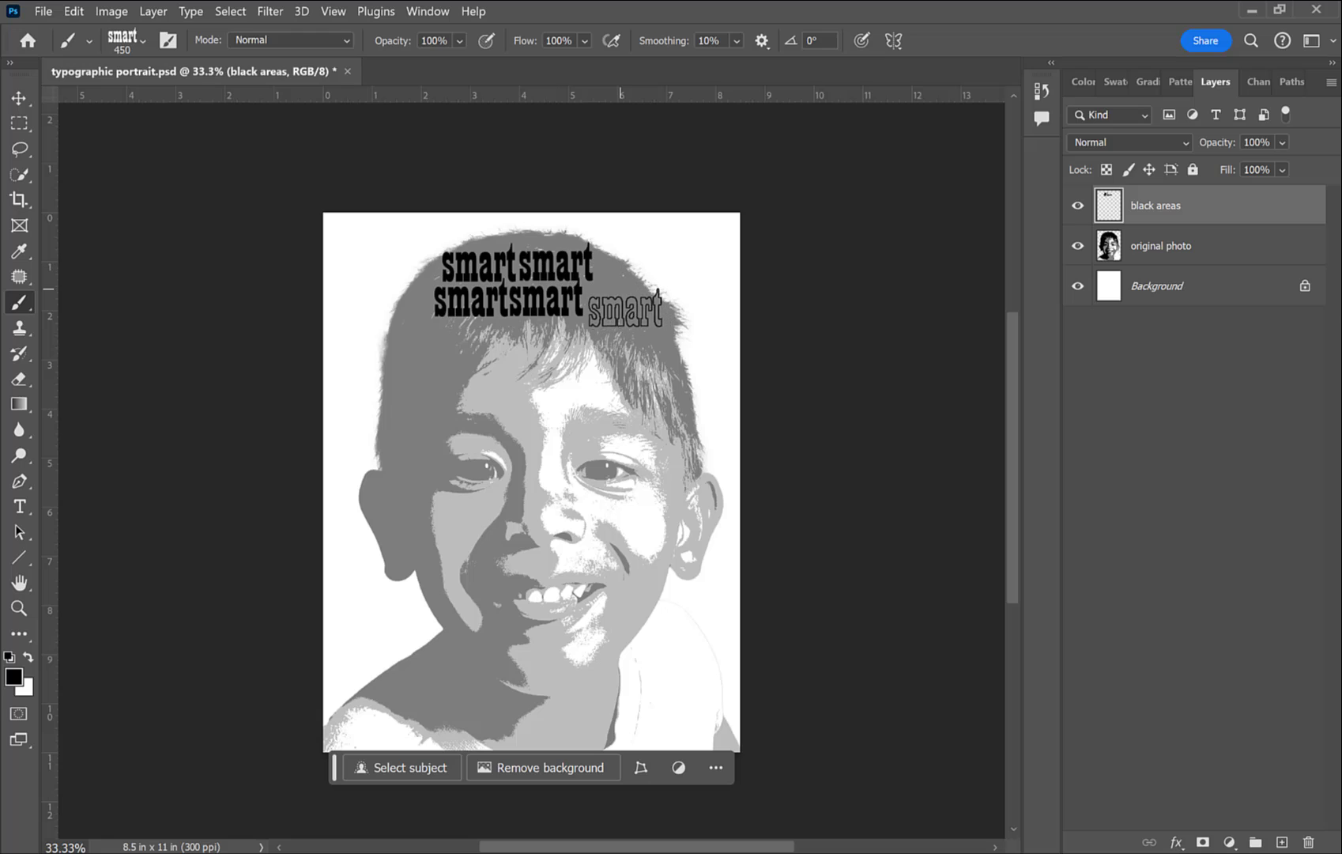
pyautogui.click(621, 301)
pyautogui.click(641, 335)
# Step: Stamp five stacked "smart" words down the dark left side of the hair and face
pyautogui.click(426, 336)
pyautogui.click(426, 369)
pyautogui.click(421, 403)
pyautogui.click(414, 437)
pyautogui.click(416, 471)
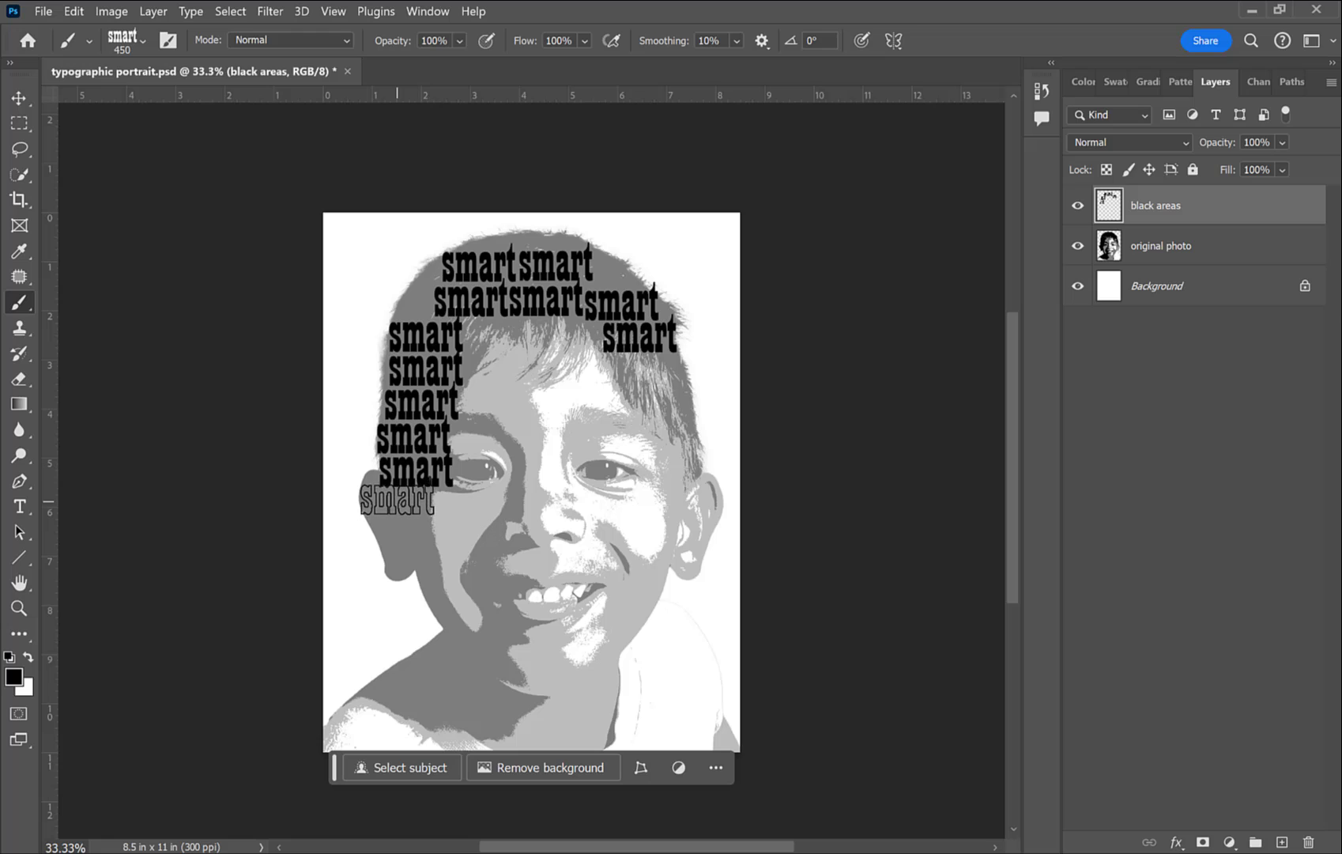
# Step: Reduce the "smart" brush to 338 px and stamp three words down the dark ear on the left of the portrait
pyautogui.click(146, 42)
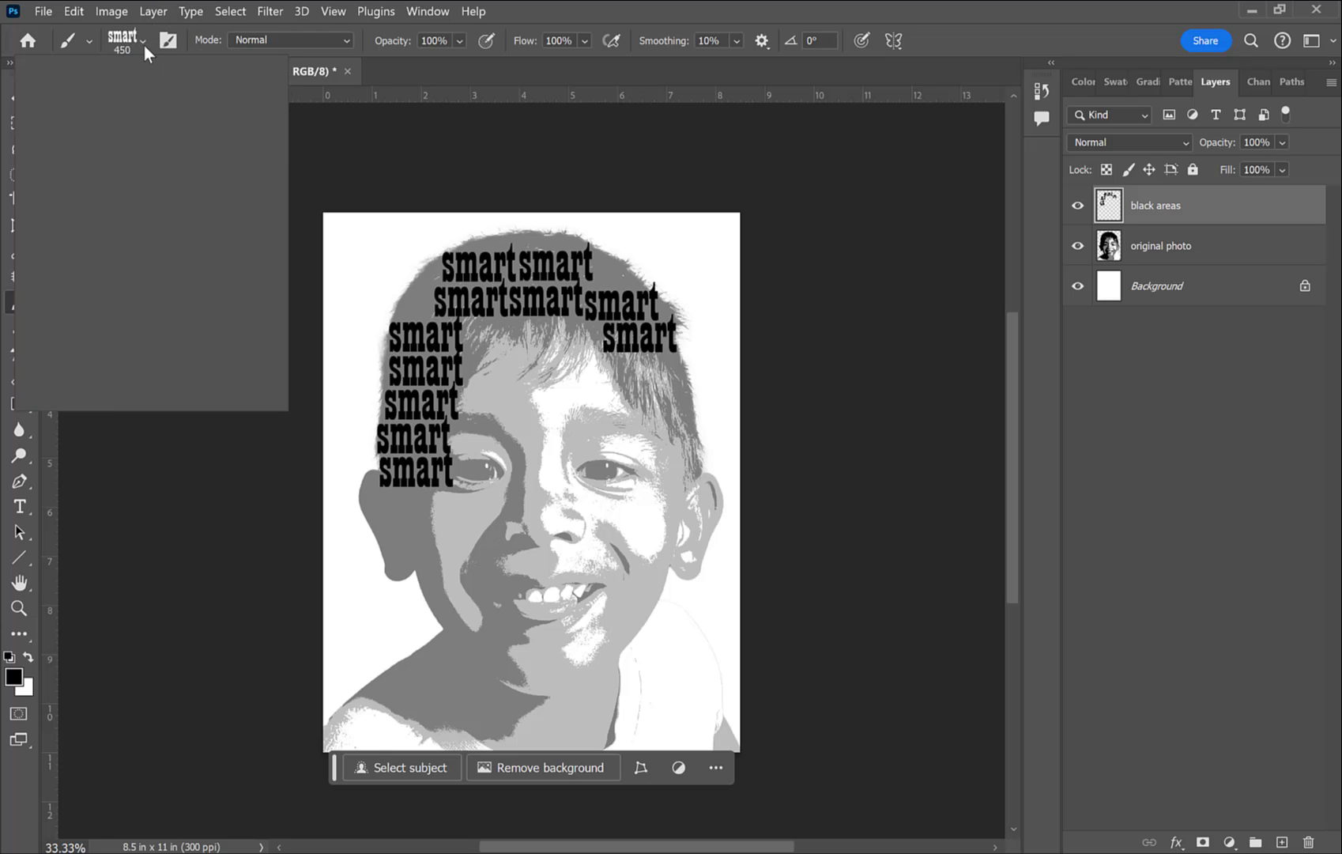
pyautogui.moveTo(197, 102); pyautogui.dragTo(212, 100)
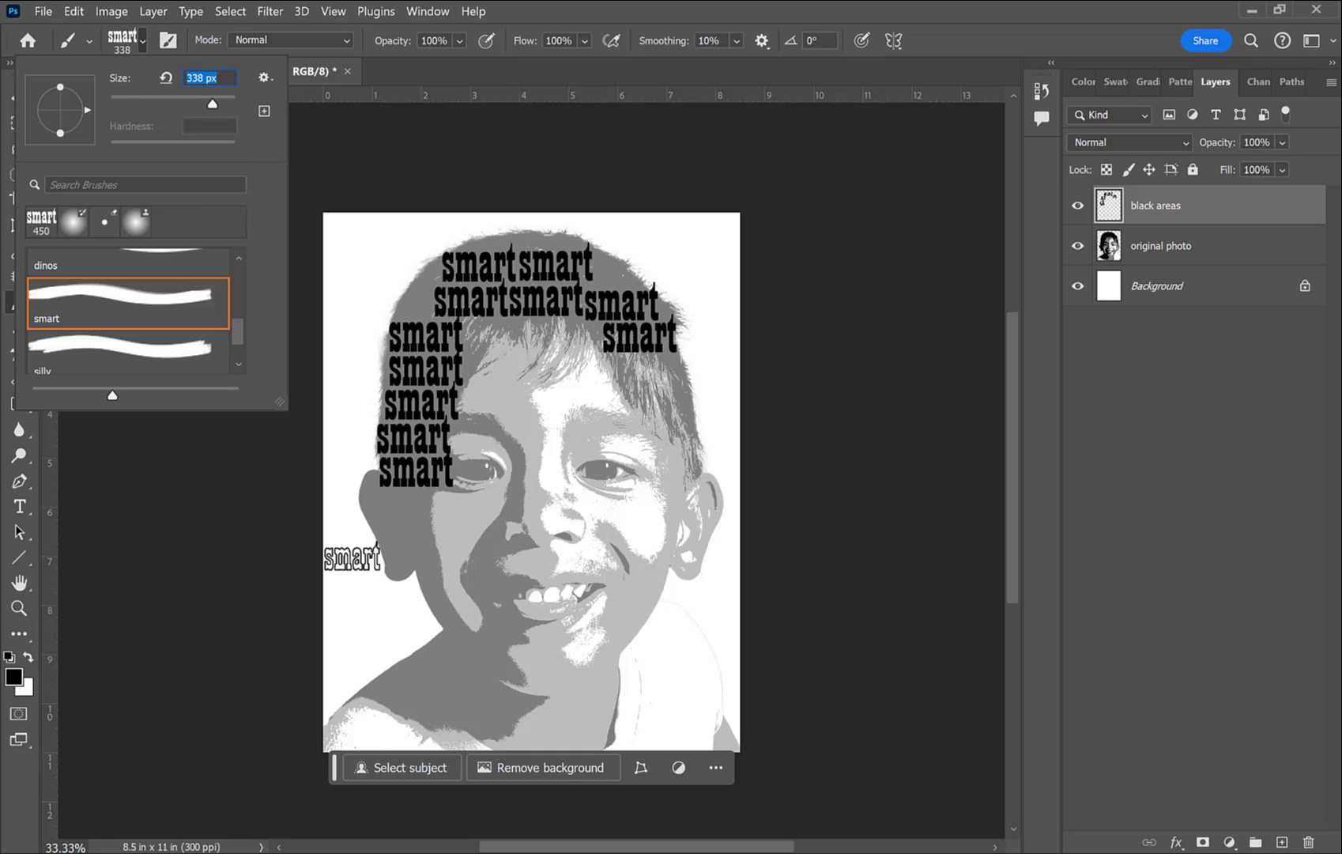
pyautogui.click(395, 502)
pyautogui.click(395, 502)
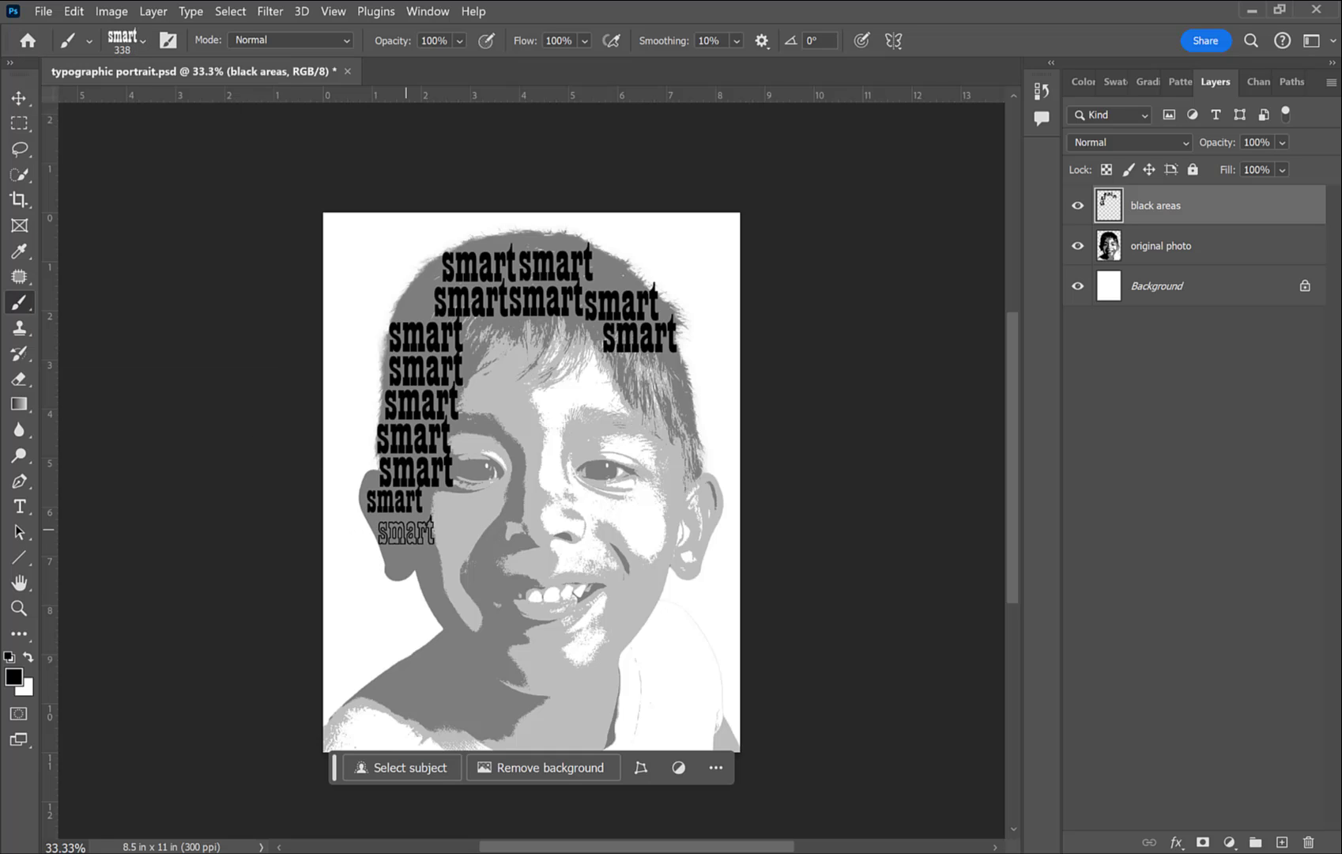
pyautogui.click(402, 524)
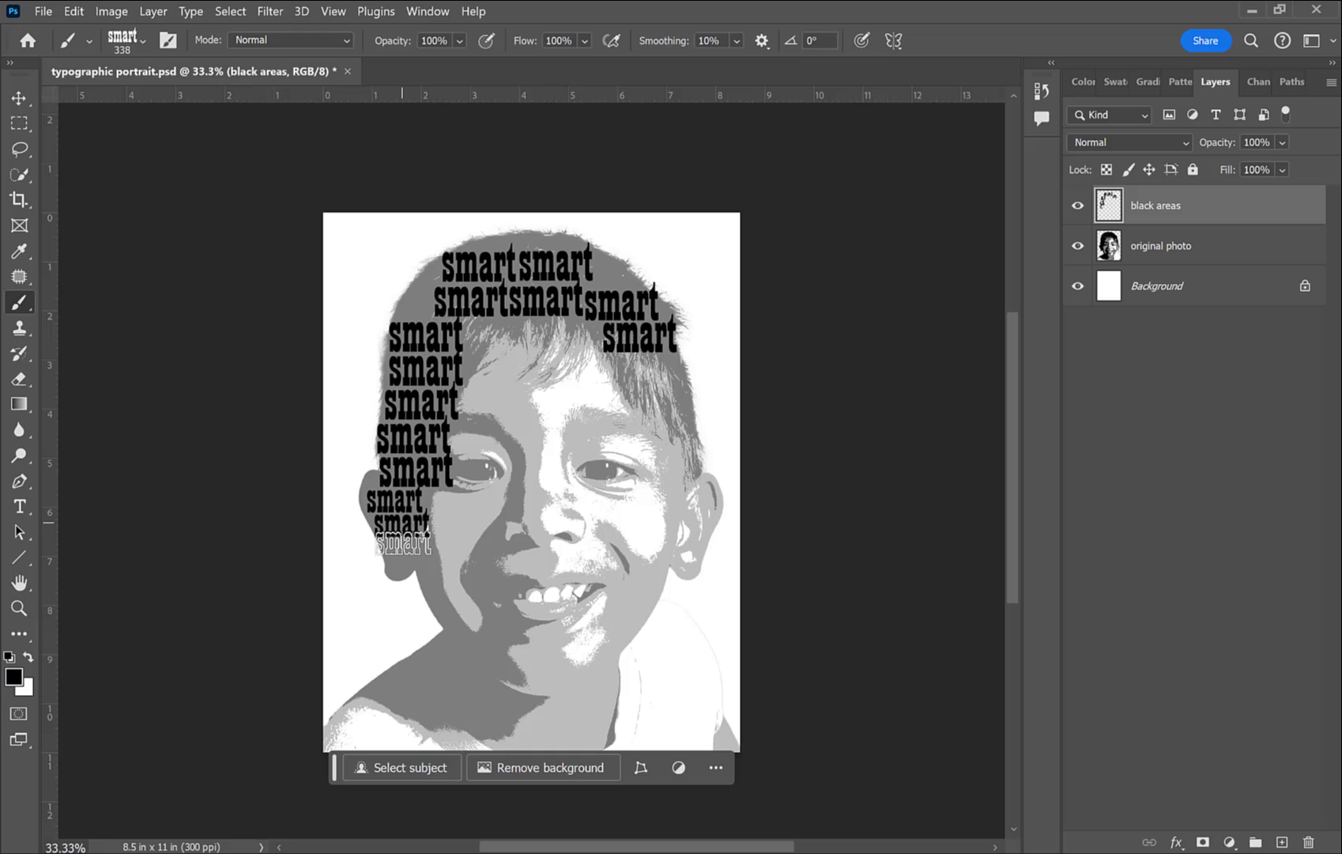
pyautogui.click(404, 549)
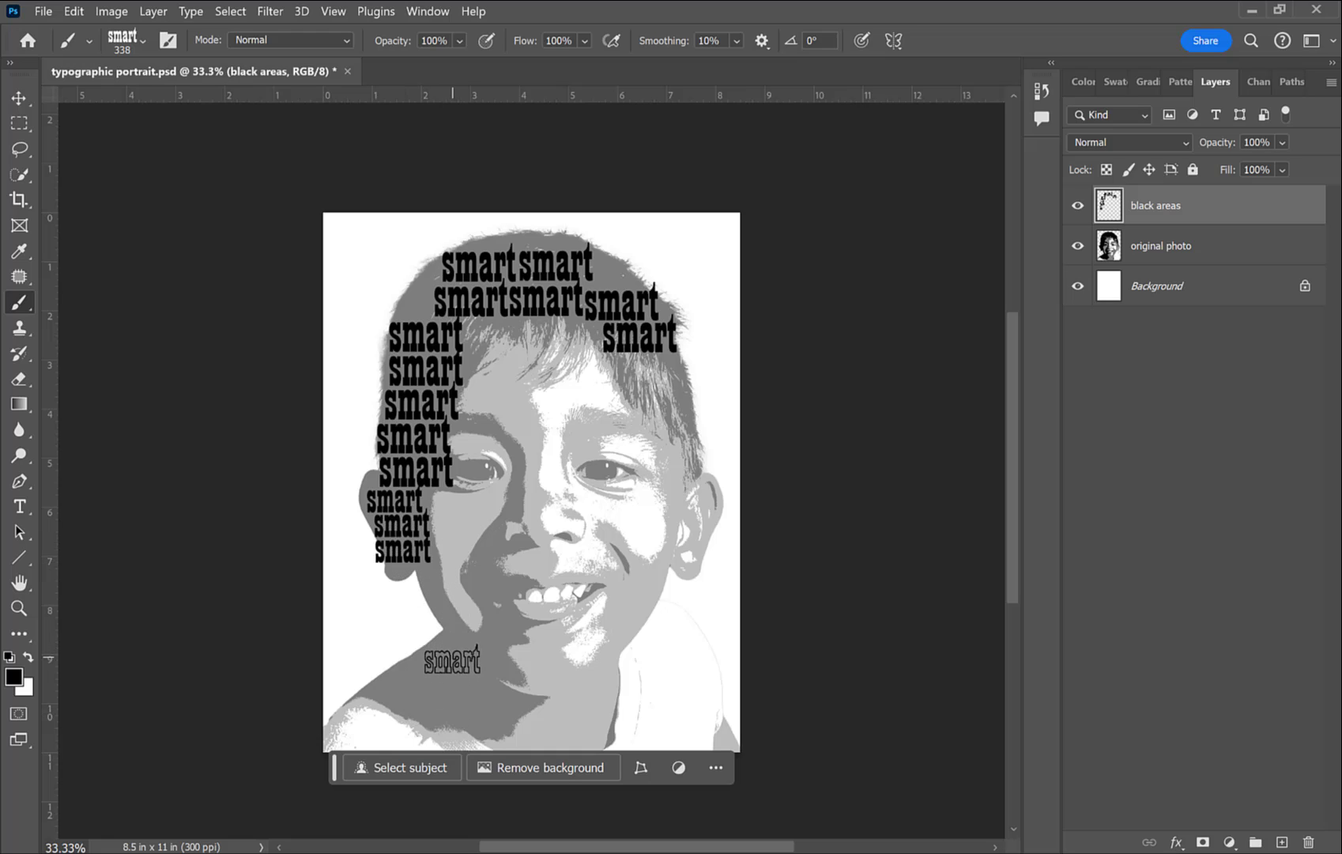
# Step: Fill the shadowed neck and shoulder area with "smart" stamps at the same brush size
pyautogui.click(452, 658)
pyautogui.click(426, 679)
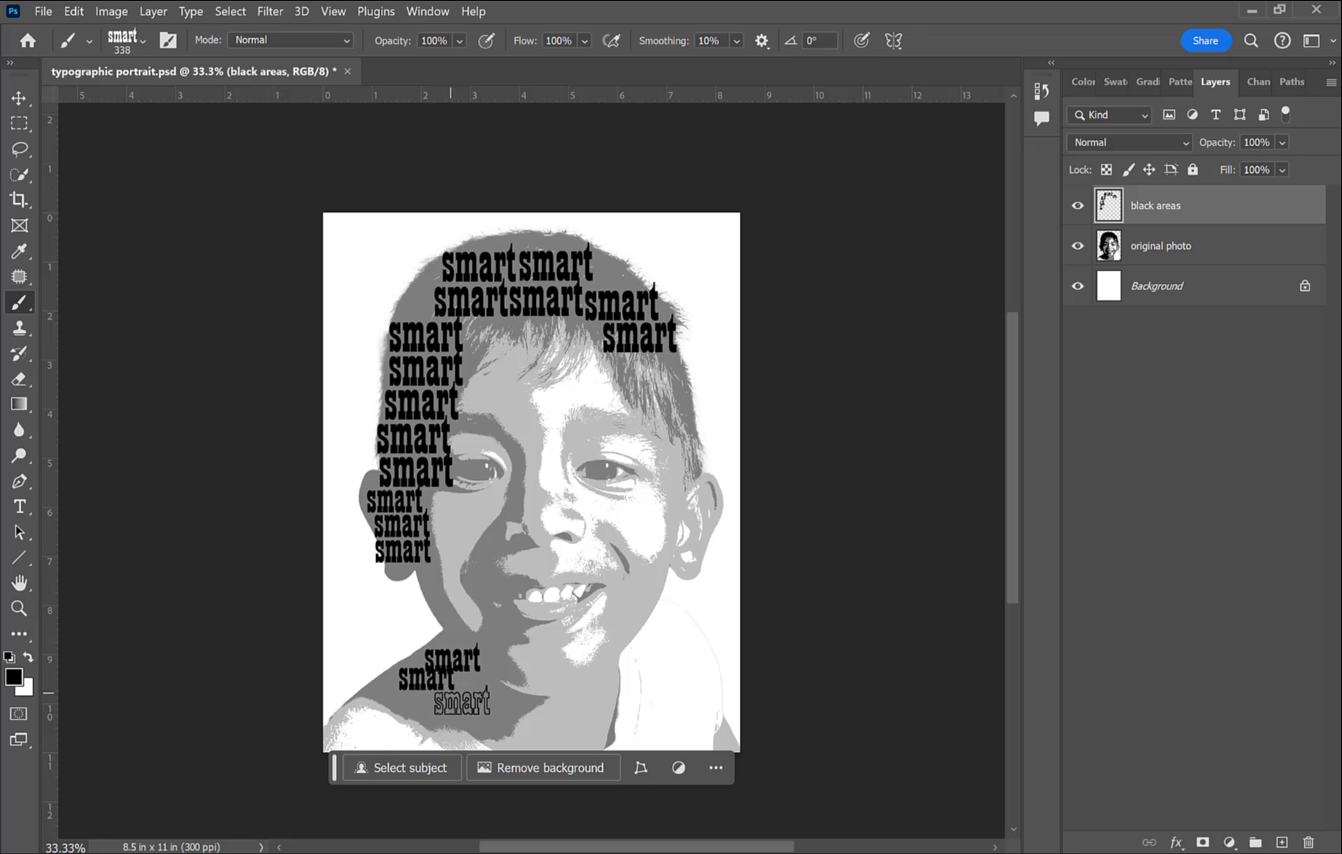
pyautogui.click(435, 699)
pyautogui.click(490, 702)
pyautogui.click(490, 683)
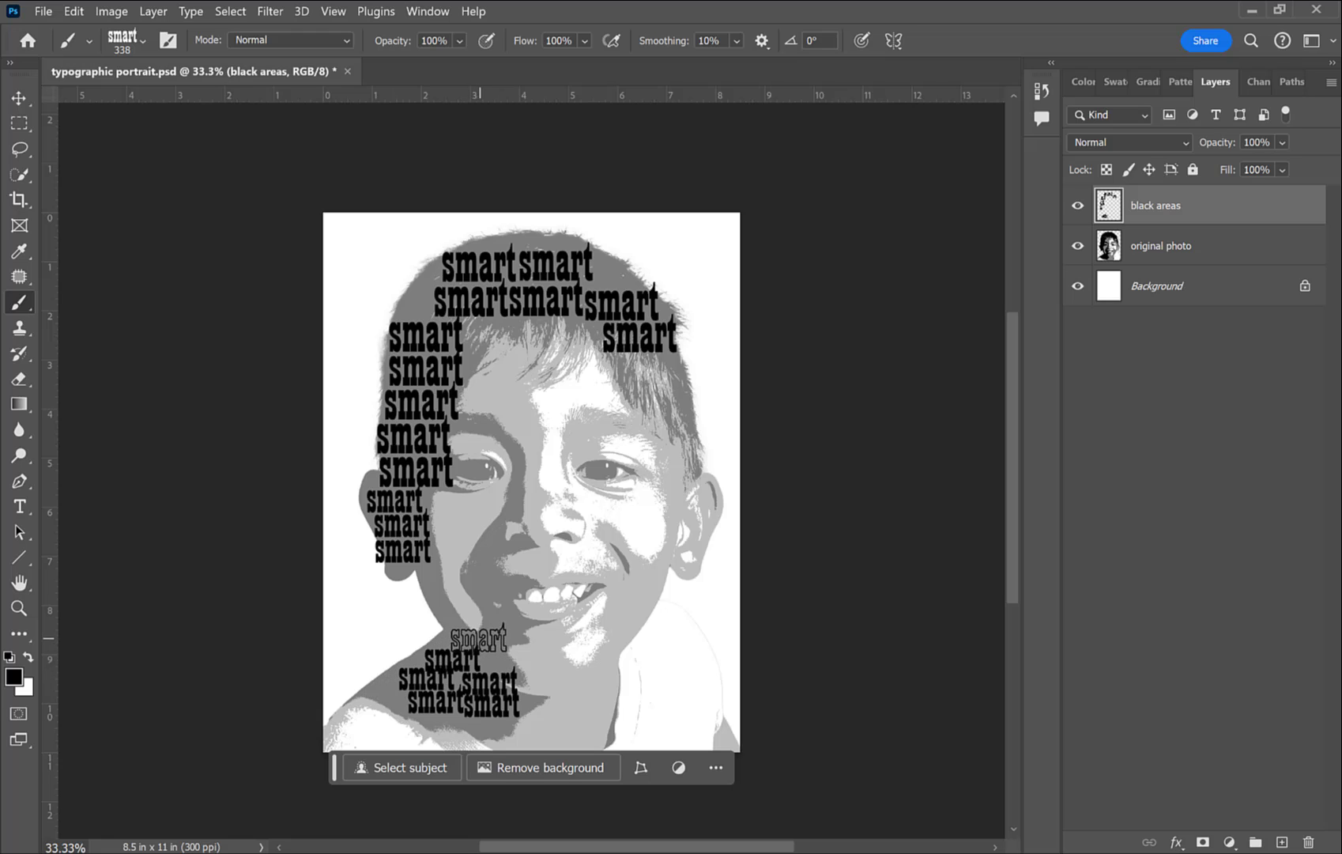
pyautogui.click(479, 637)
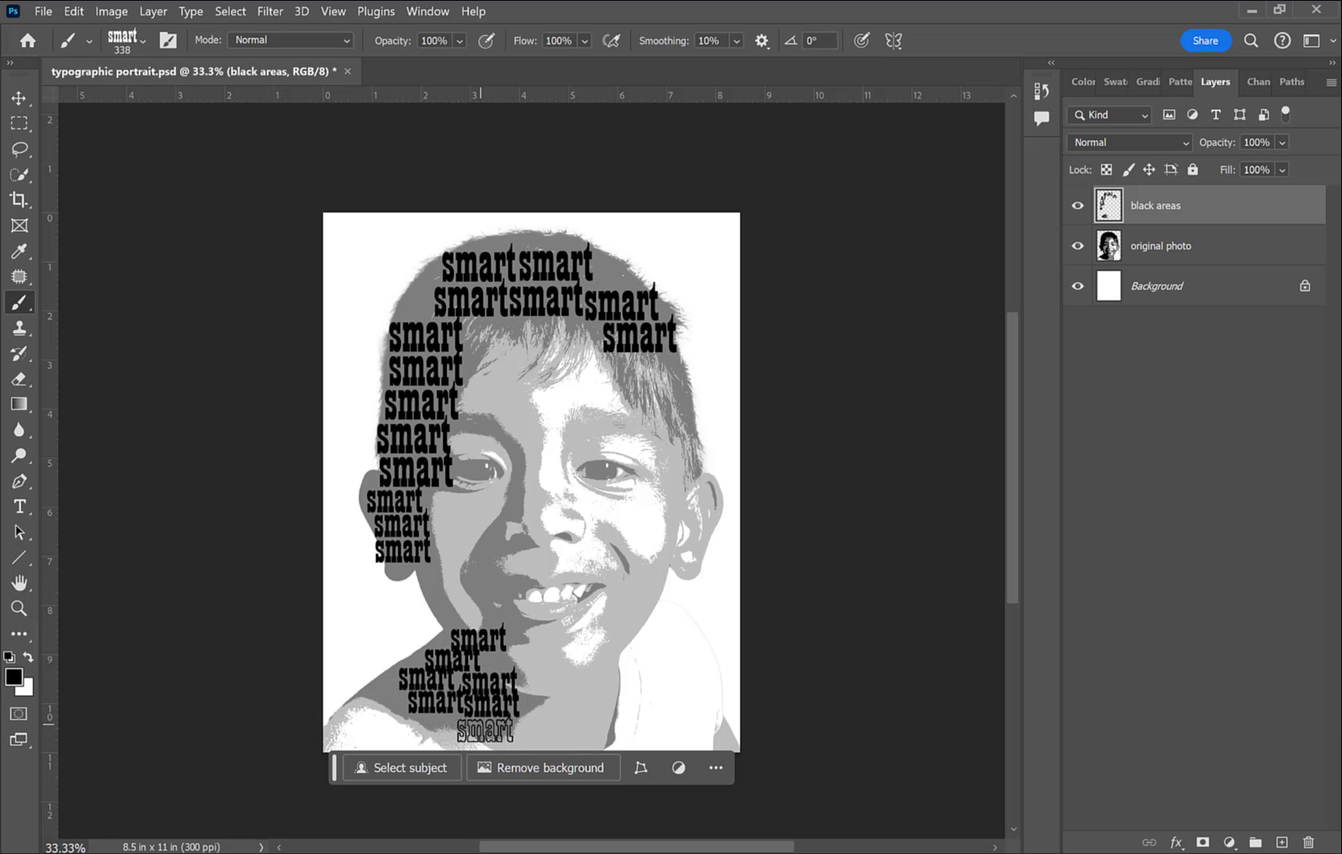
pyautogui.click(485, 731)
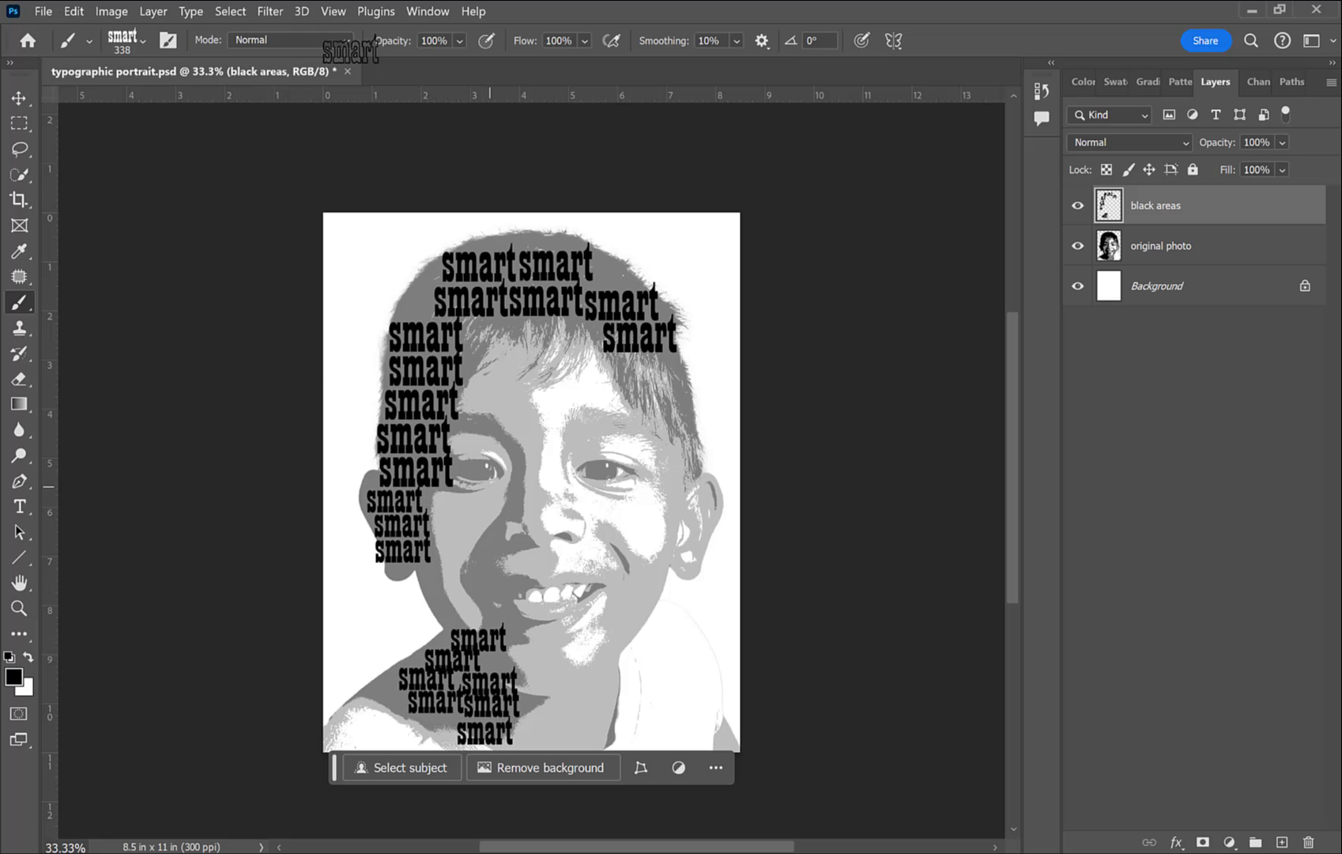
# Step: Switch to the "silly" brush at 196 px and stamp it along the upper-left edge of the hair
pyautogui.click(142, 40)
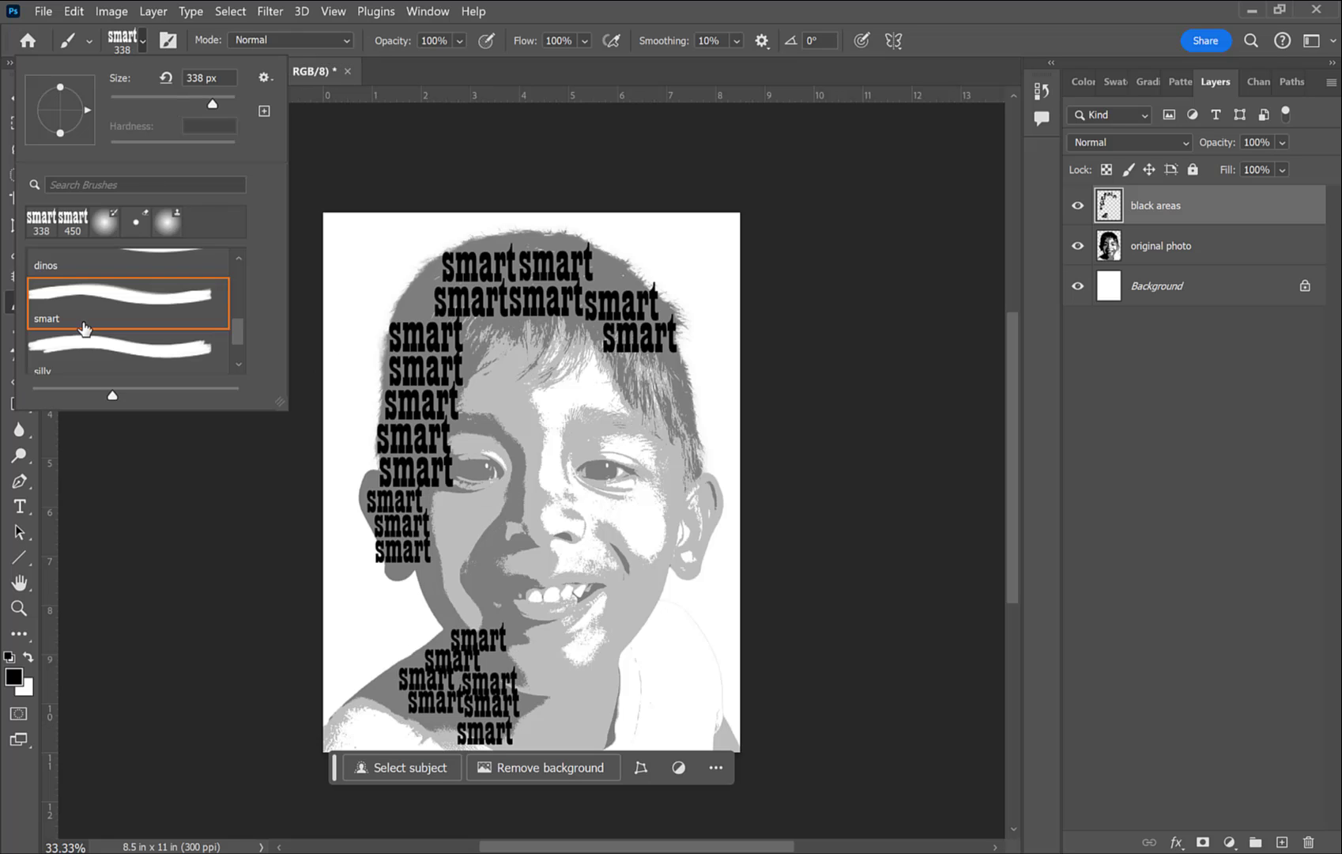
pyautogui.click(117, 372)
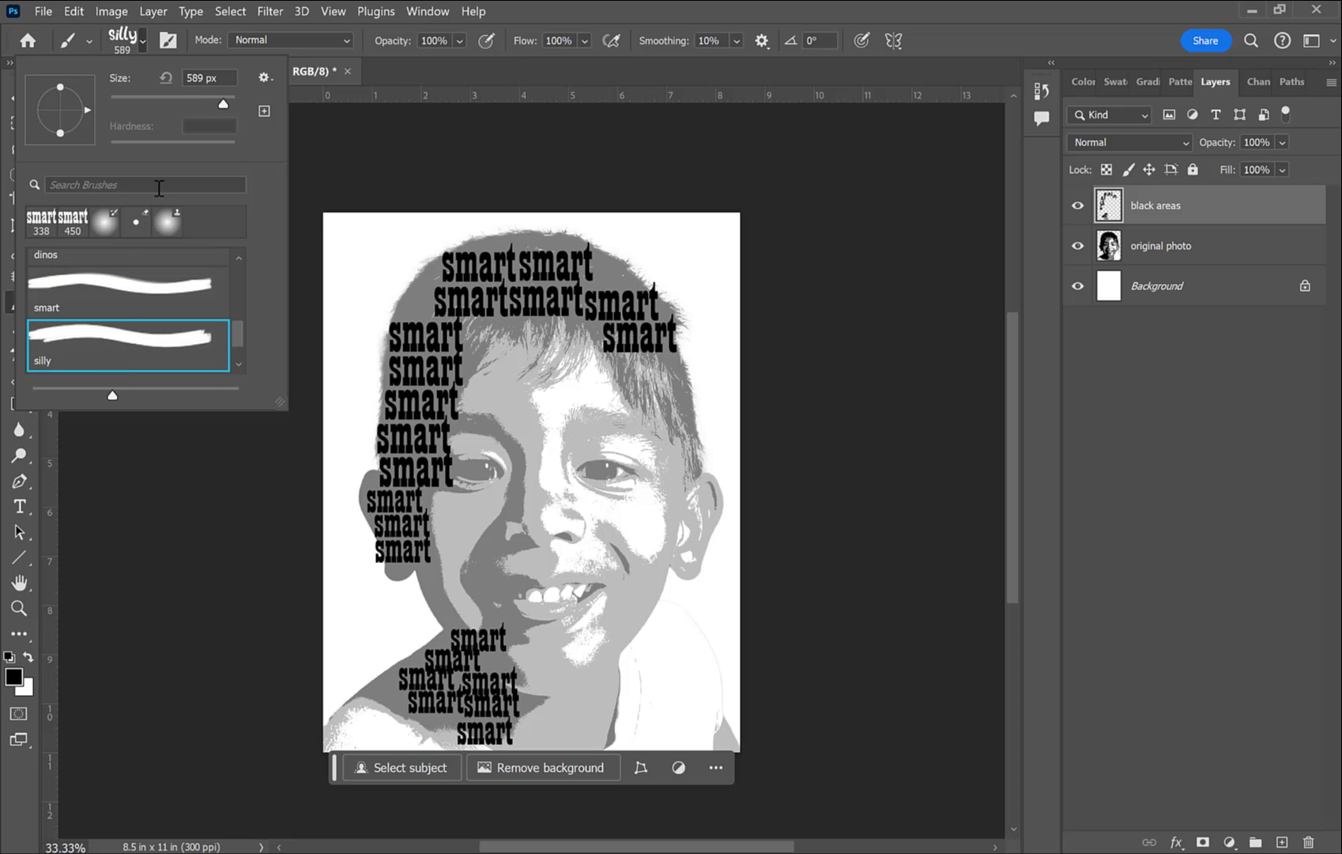
pyautogui.moveTo(203, 100); pyautogui.dragTo(202, 101)
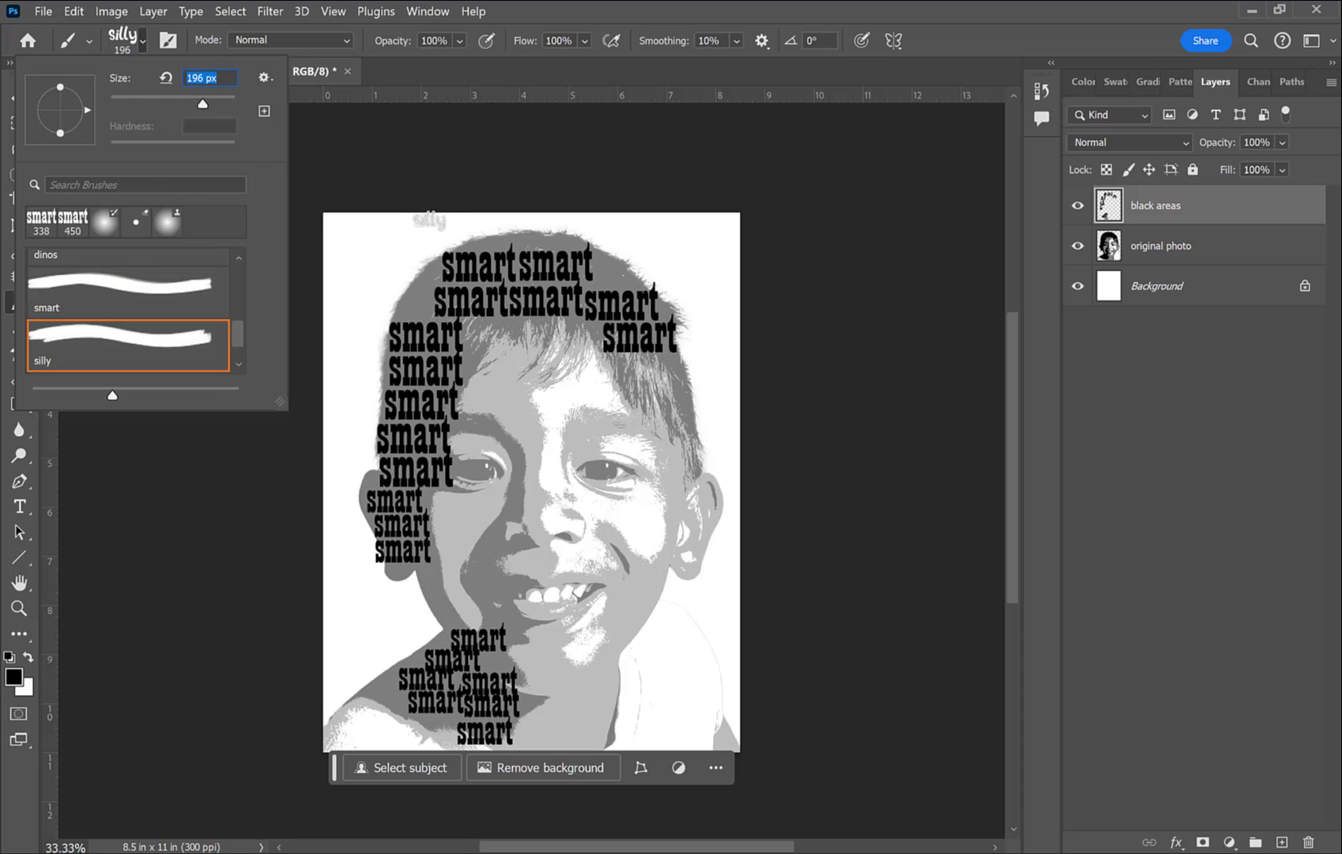
pyautogui.click(411, 313)
pyautogui.click(412, 310)
pyautogui.click(425, 275)
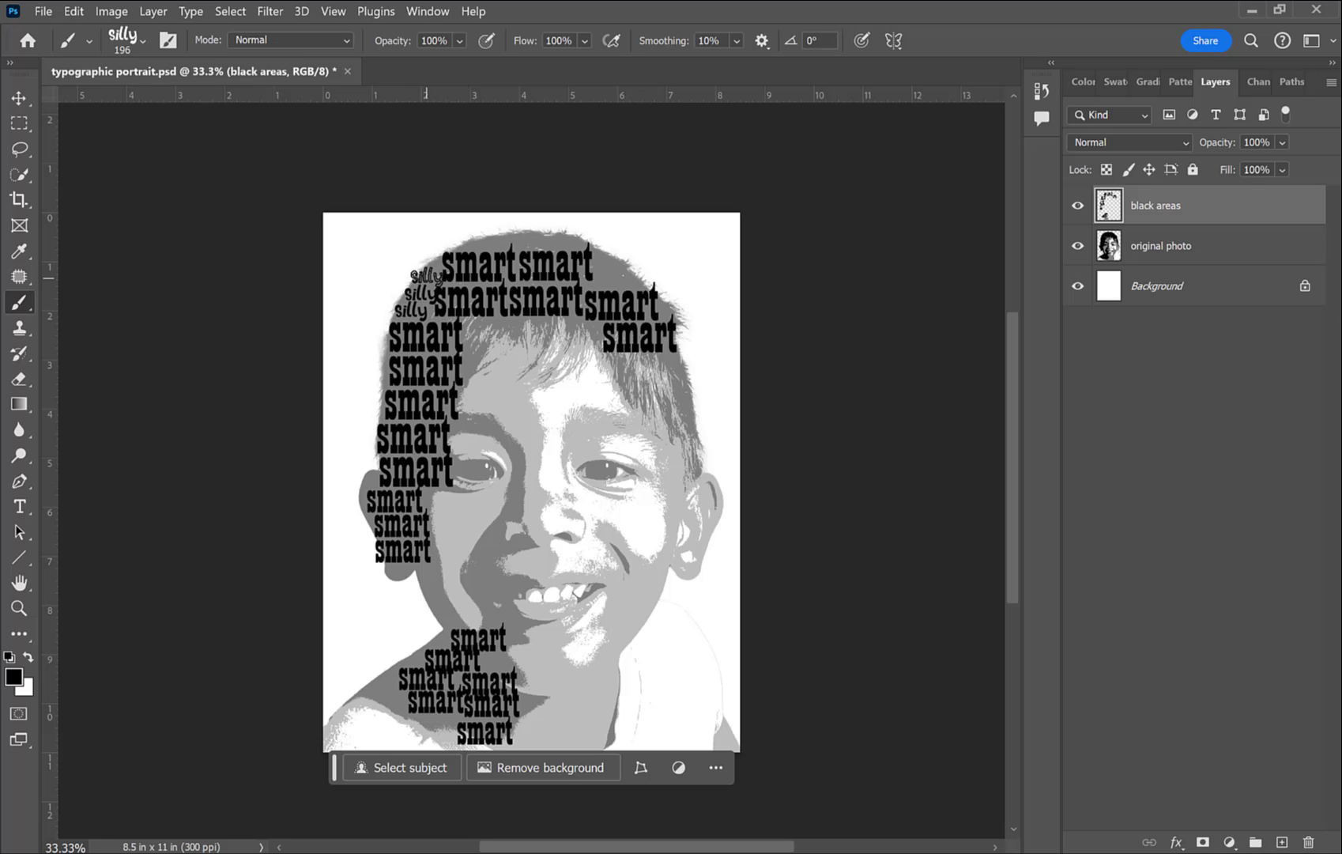
# Step: Stamp "silly" along the top and upper-right edge of the hair, above the large "smart" words
pyautogui.click(622, 280)
pyautogui.click(610, 280)
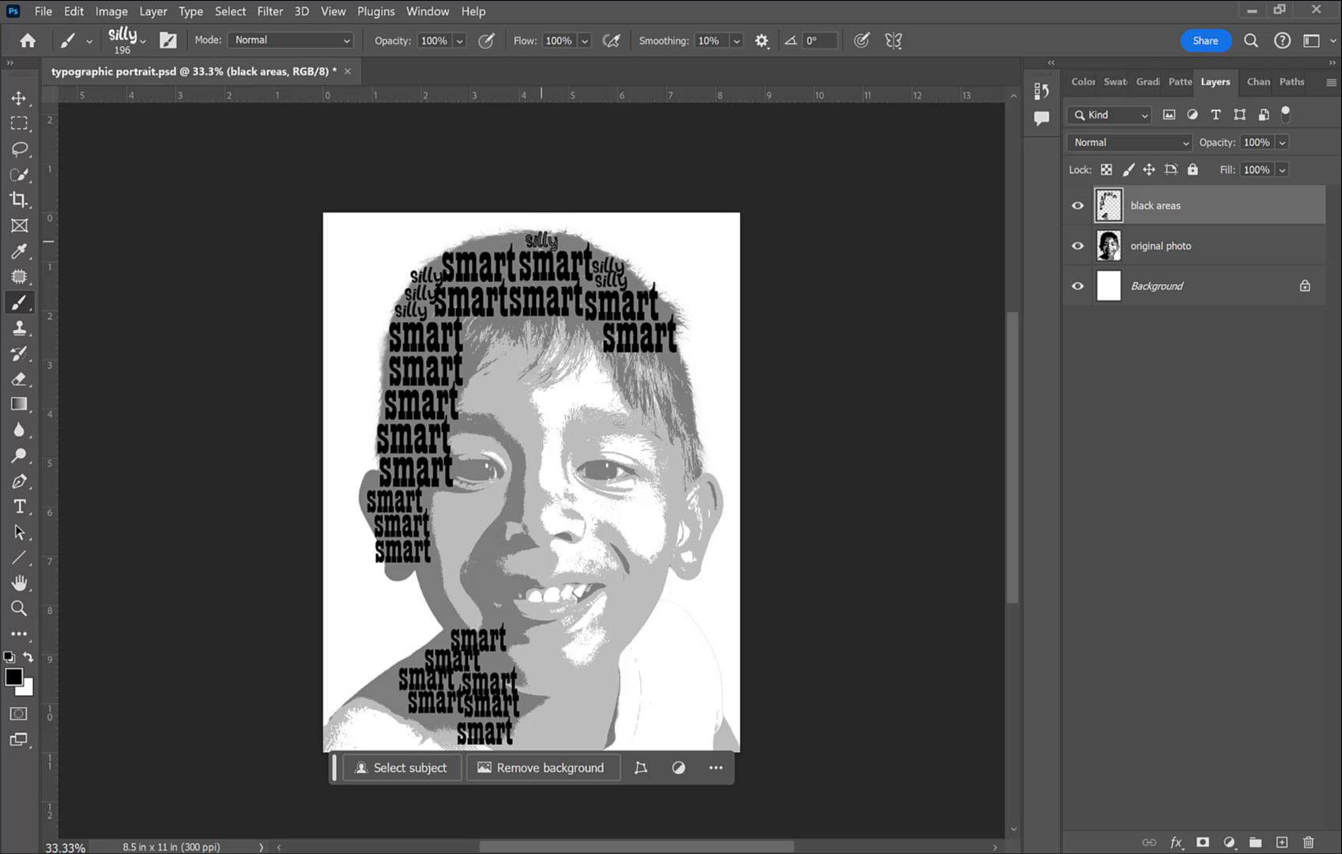
pyautogui.click(542, 242)
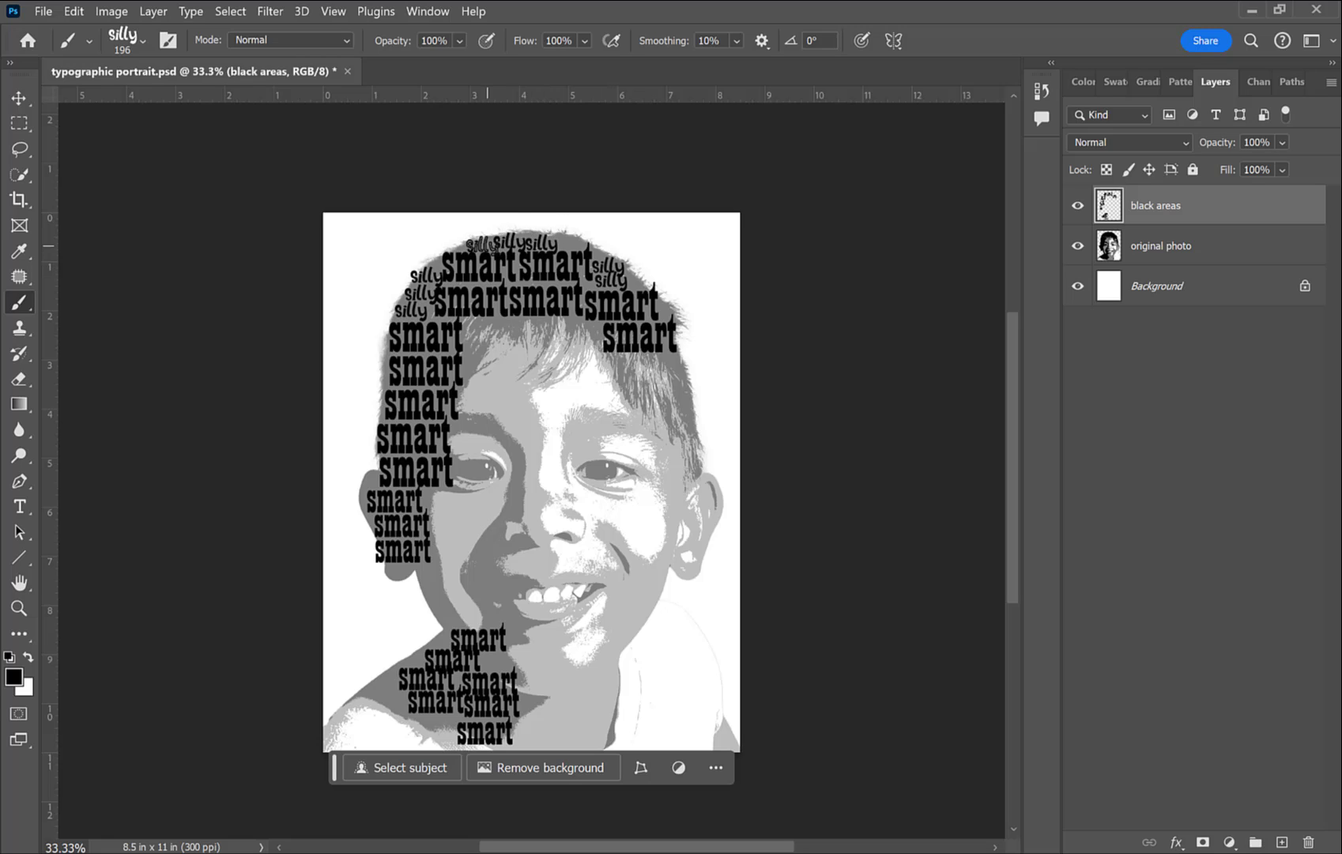
pyautogui.click(588, 240)
pyautogui.click(476, 245)
# Step: Stamp "silly" into the gaps around the "smart" words on the shadowed shoulder
pyautogui.click(387, 694)
pyautogui.click(387, 676)
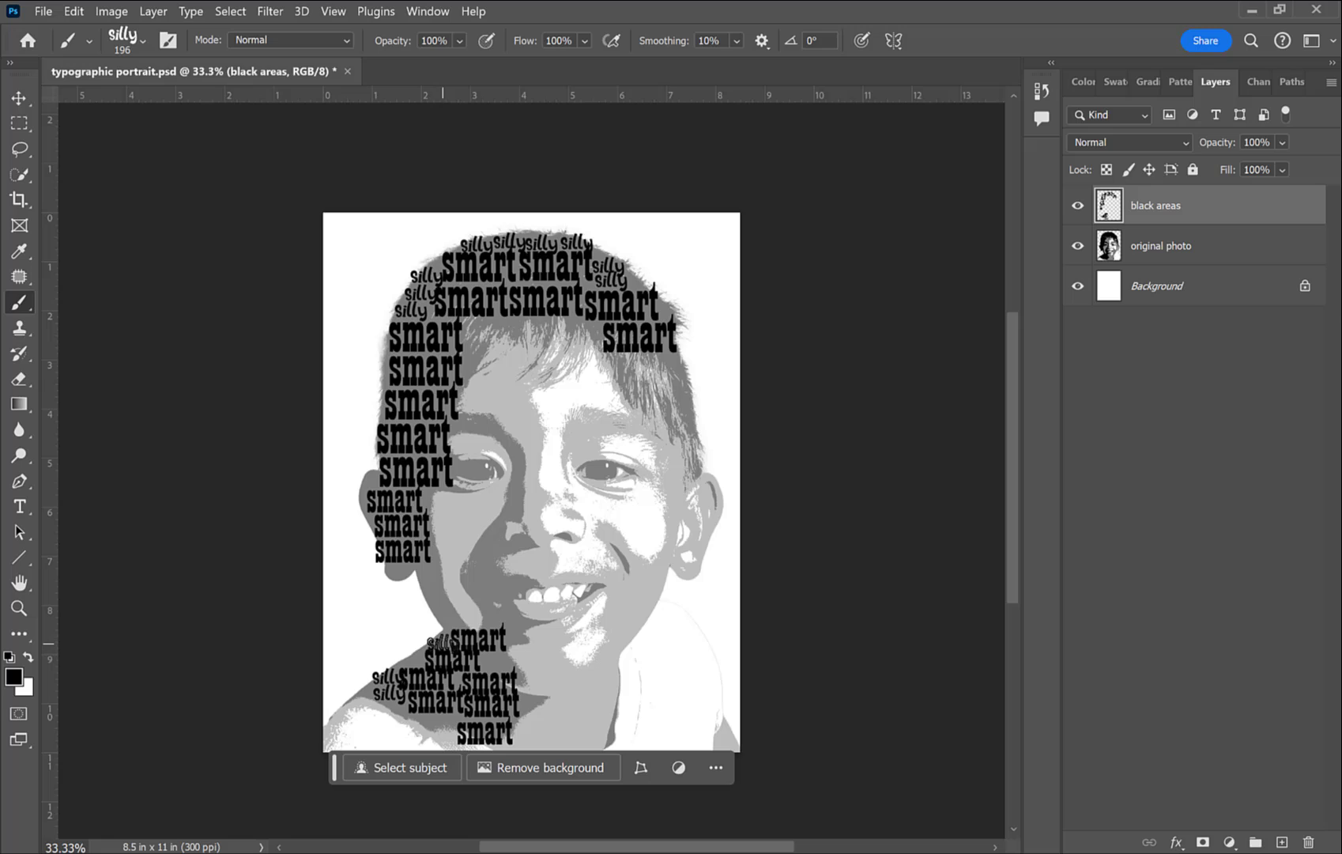
pyautogui.click(440, 720)
# Step: Set the "silly" brush size to 127 px and stamp small words around the left jaw and ear
pyautogui.click(138, 45)
pyautogui.click(169, 97)
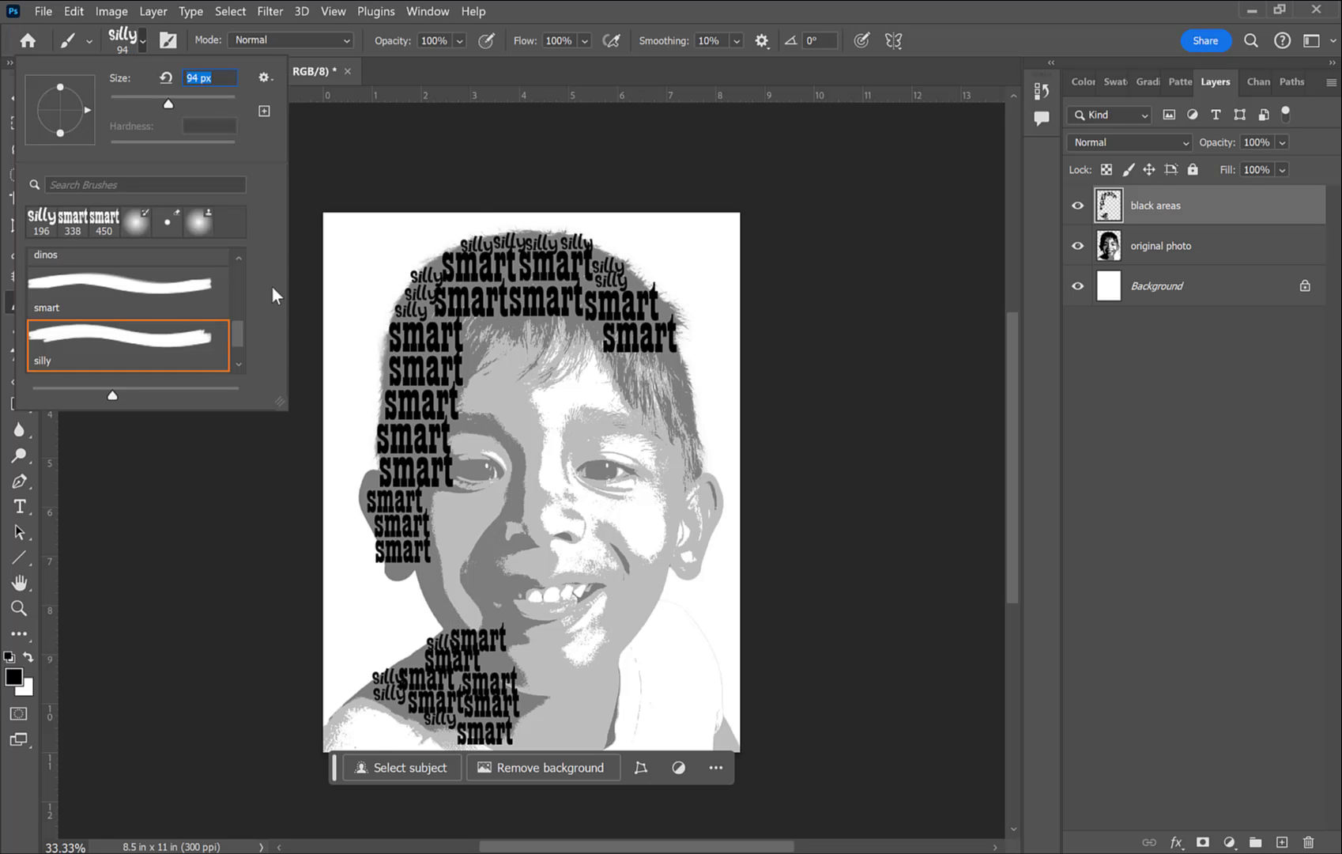
pyautogui.click(181, 97)
pyautogui.press('Return')
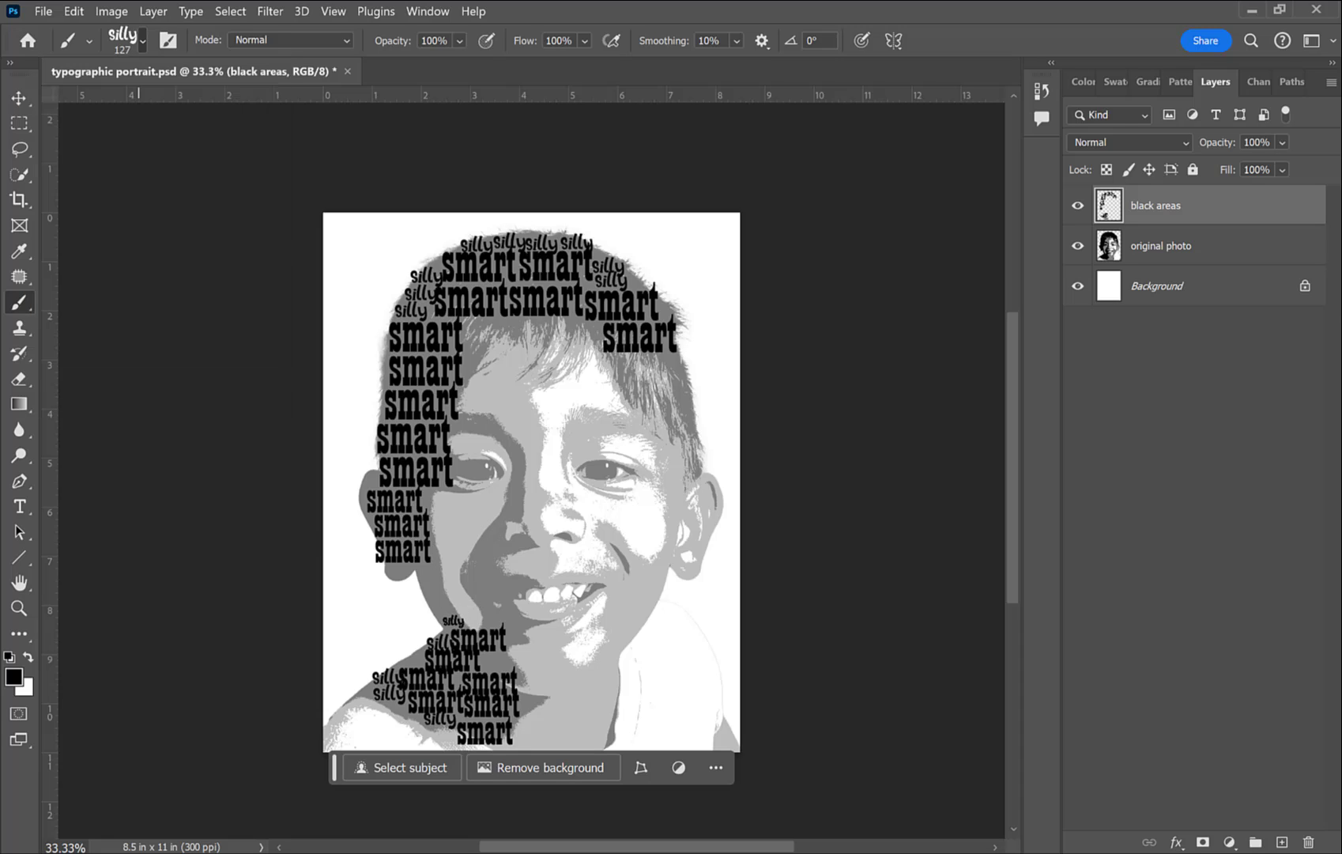
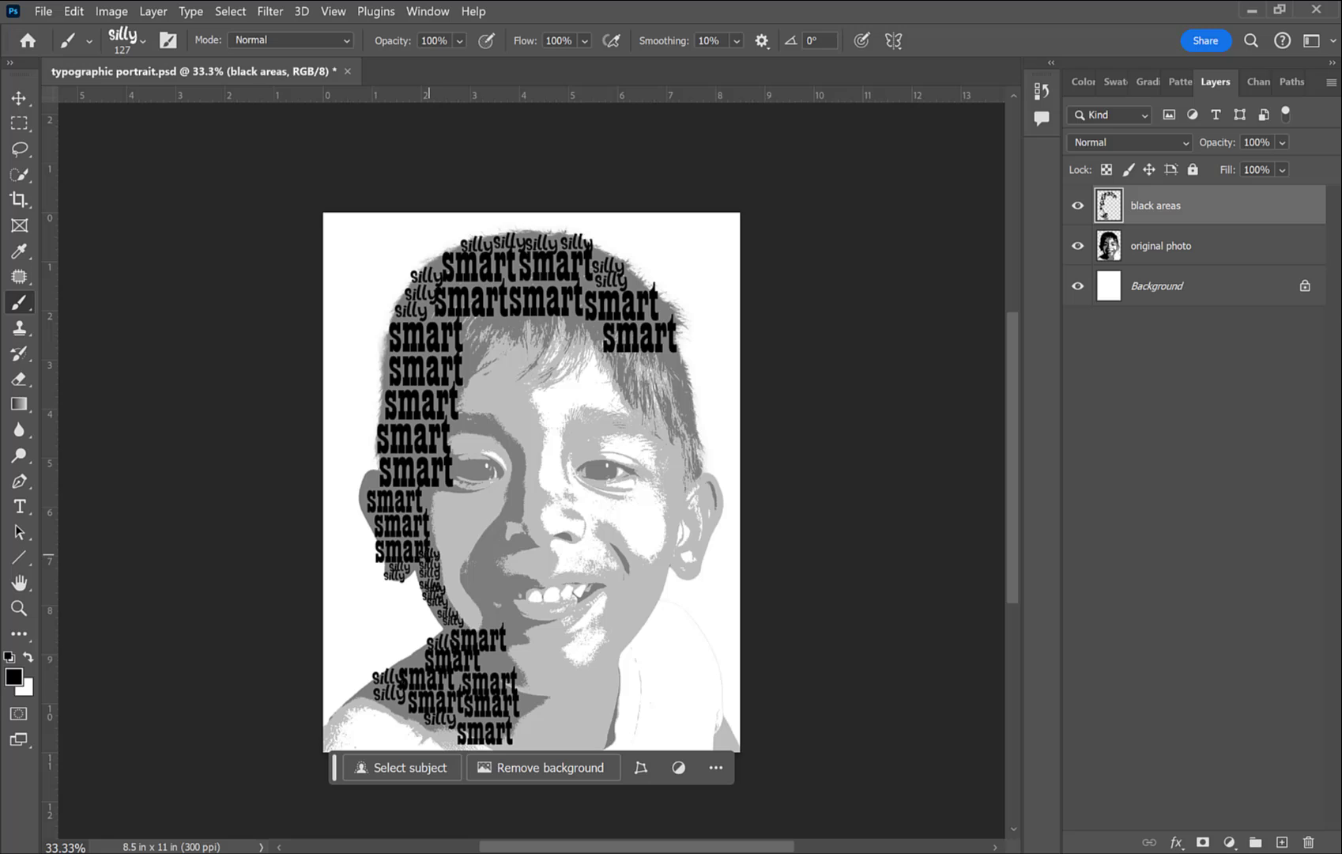
pyautogui.click(370, 478)
pyautogui.click(369, 511)
pyautogui.click(427, 489)
# Step: Stamp small "silly" words along the lower edge of the hair above the forehead
pyautogui.click(511, 321)
pyautogui.click(510, 329)
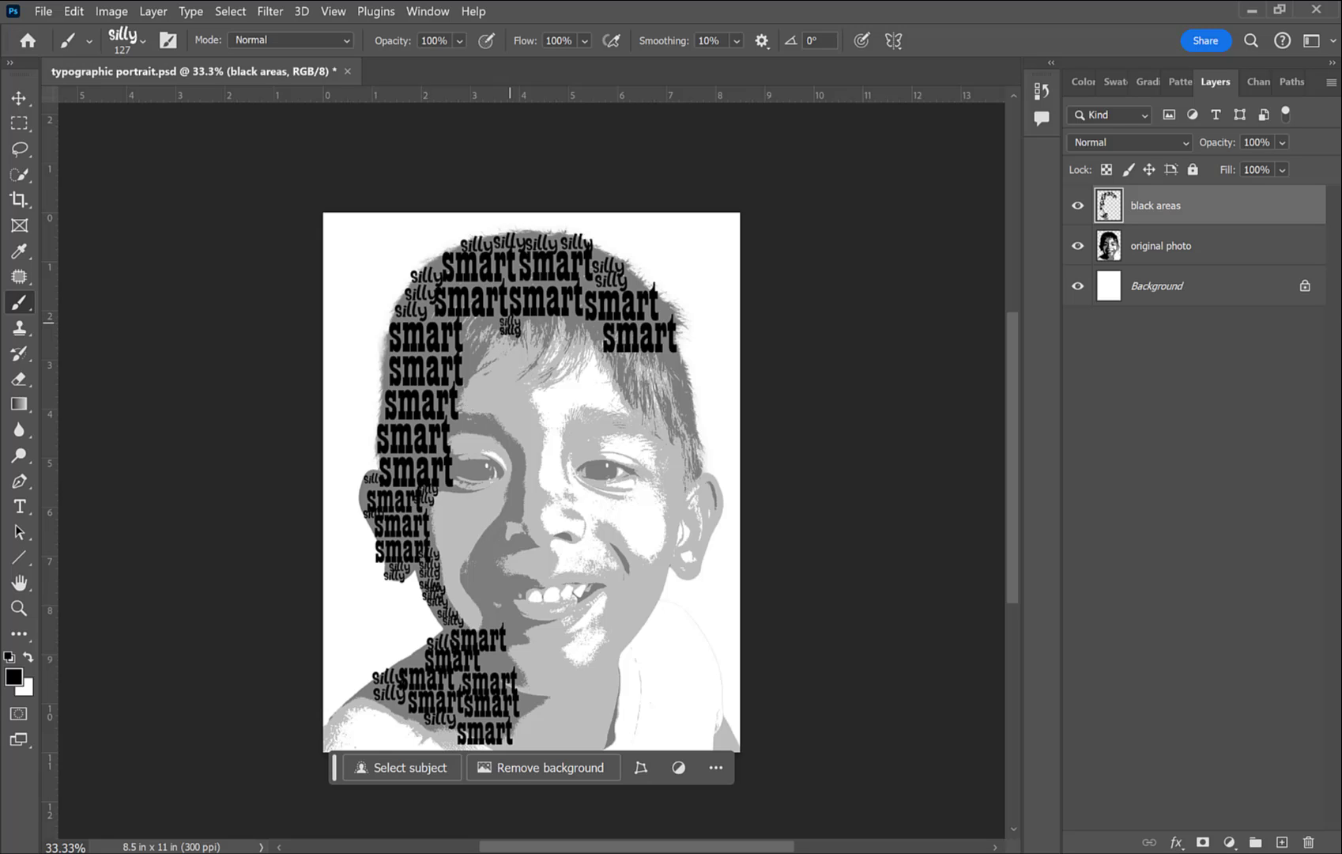
pyautogui.click(486, 321)
# Step: Stamp small "silly" words down the right side of the hair towards the ear and save the document
pyautogui.click(664, 315)
pyautogui.click(676, 371)
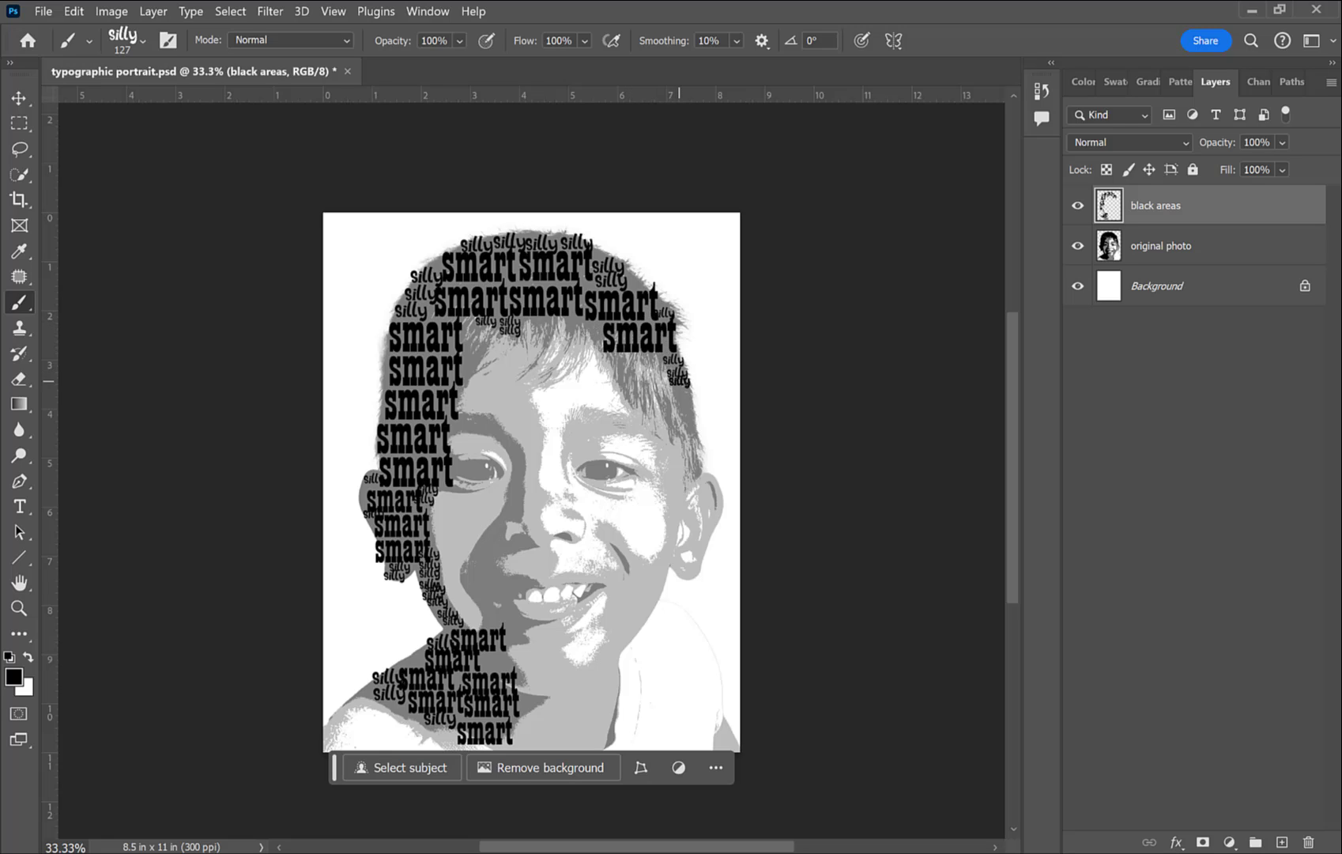
pyautogui.click(678, 383)
pyautogui.click(680, 391)
pyautogui.click(681, 405)
pyautogui.click(683, 416)
pyautogui.click(687, 434)
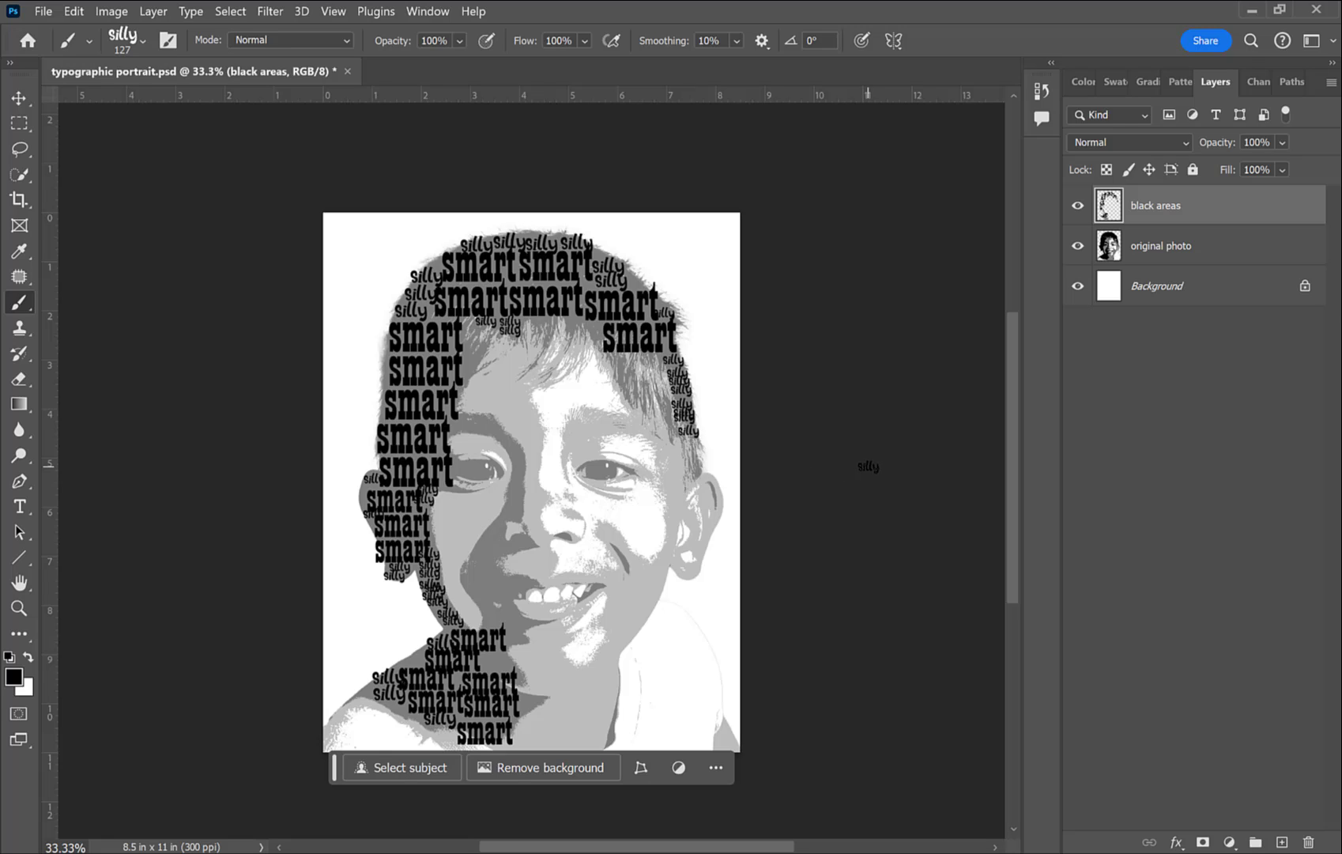
pyautogui.hotkey('ctrl', 's')
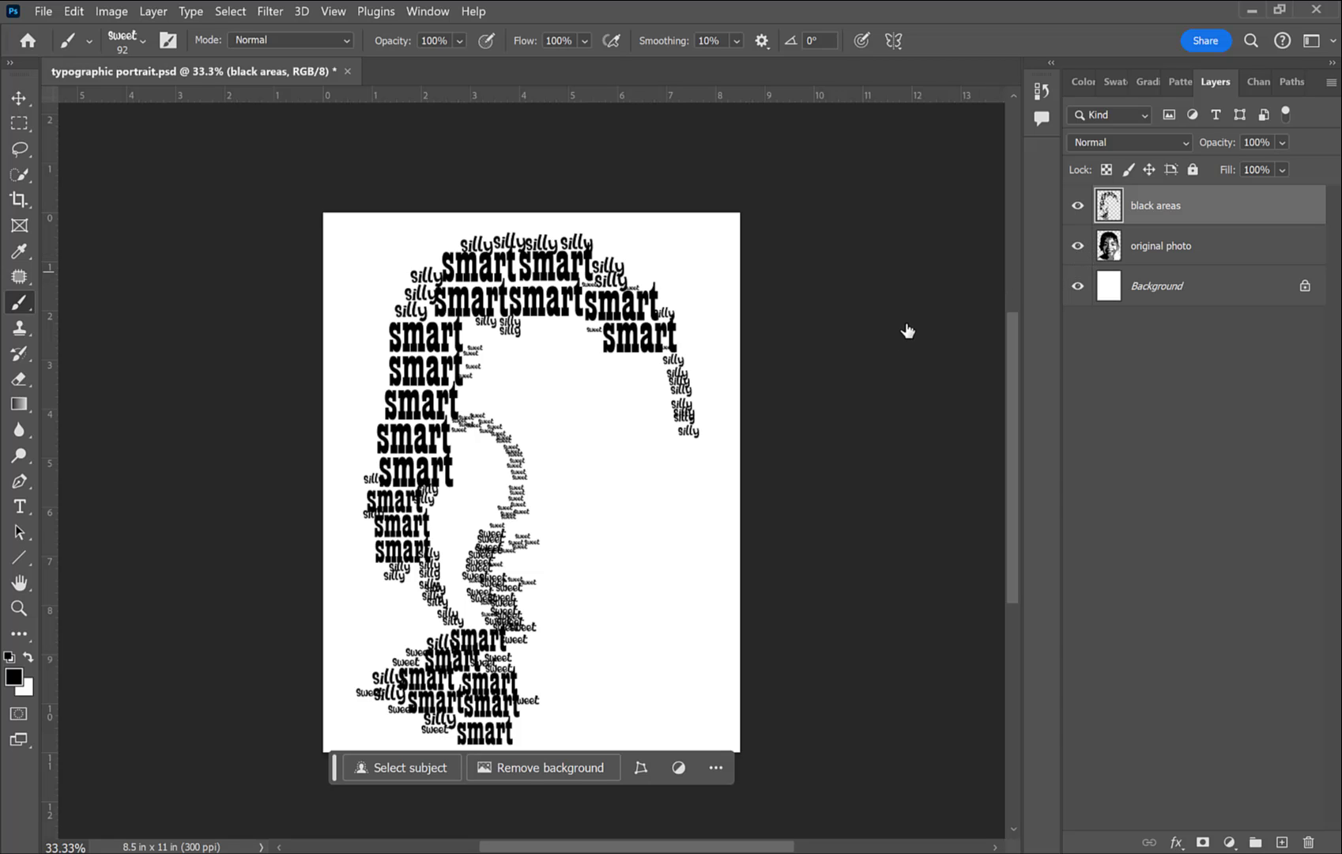
# Step: Set the "dinos" brush size to 70 px and stamp small words into the gaps of the dark shadow along the nose
pyautogui.press('z')
pyautogui.hotkey('ctrl', '+')
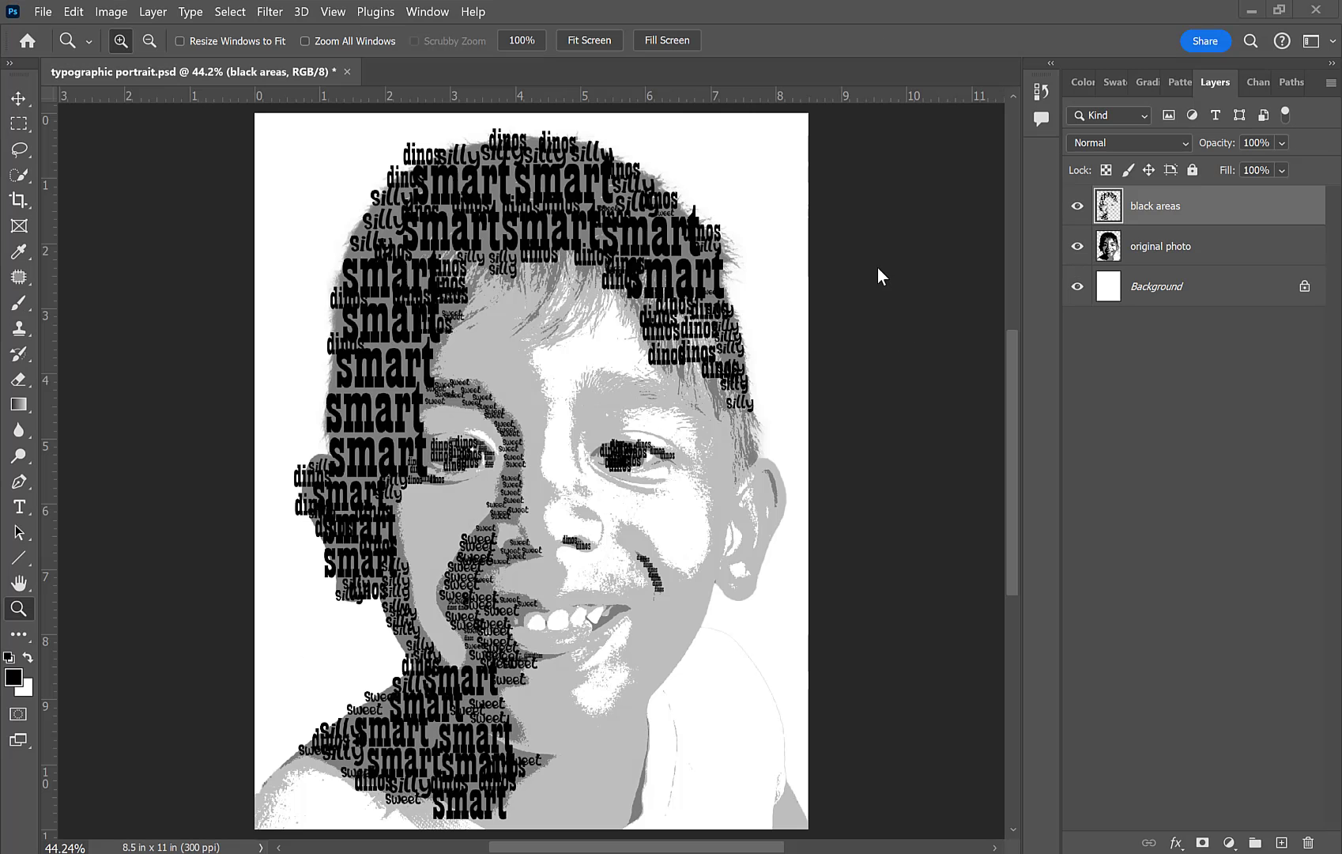
pyautogui.click(565, 429)
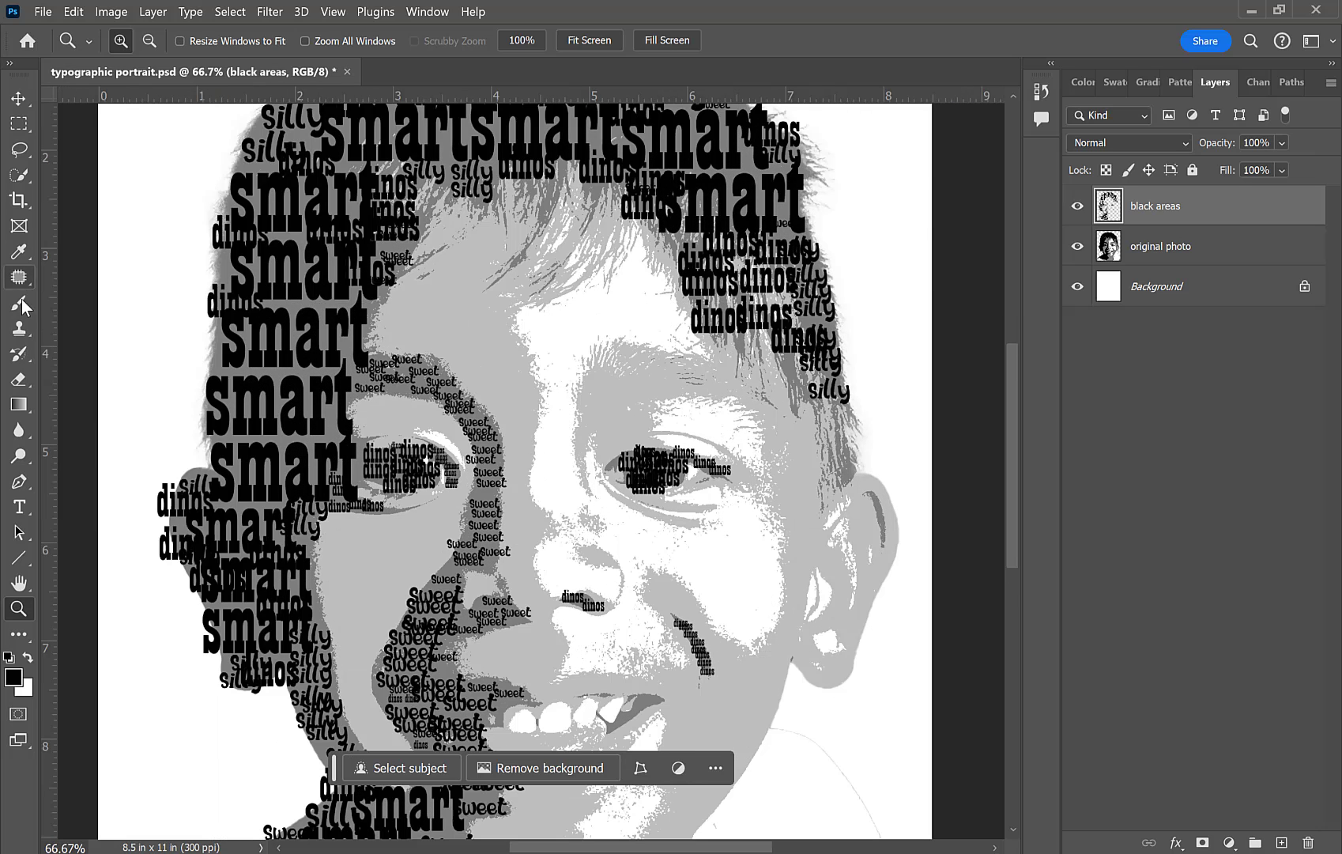
pyautogui.click(19, 302)
pyautogui.click(133, 46)
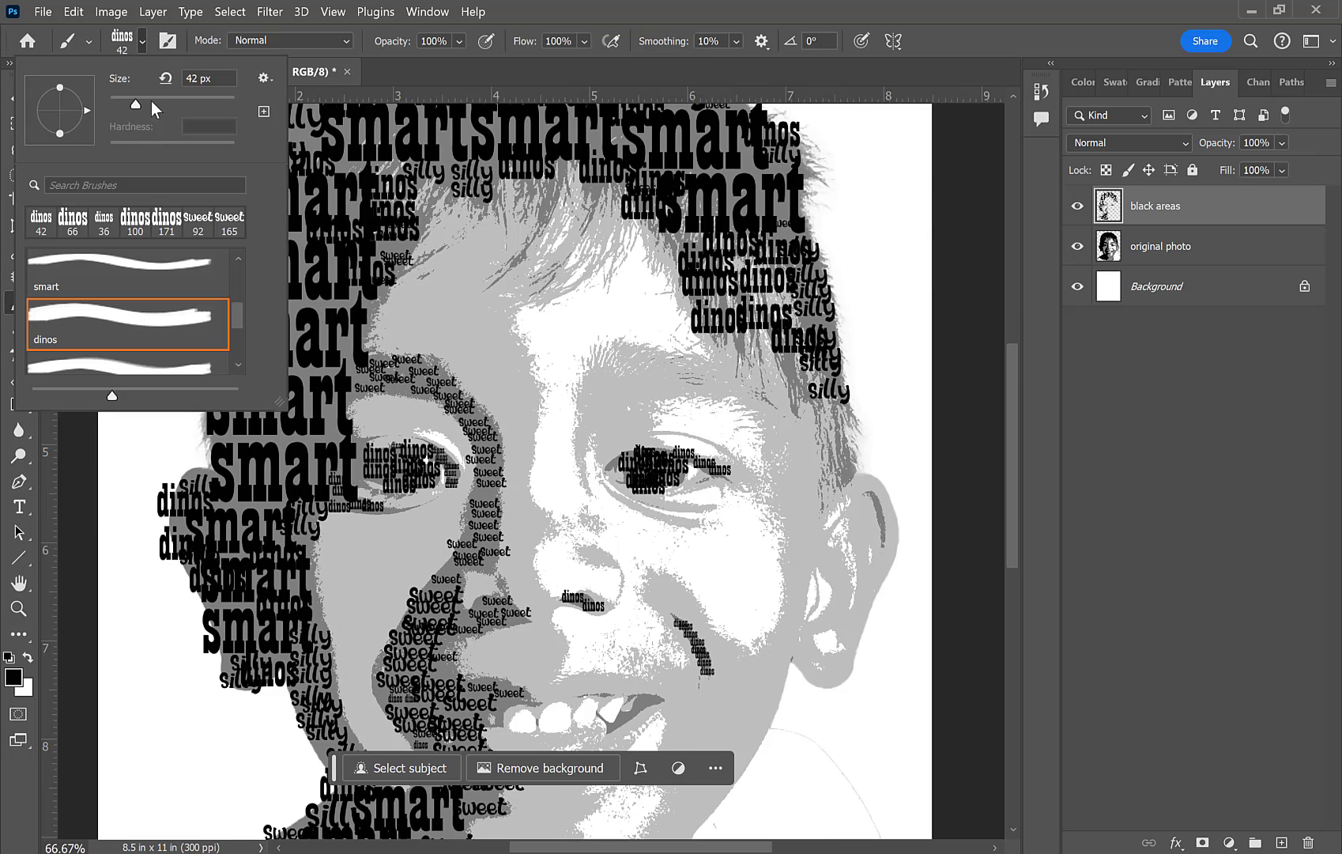
pyautogui.doubleClick(227, 76)
pyautogui.write('70')
pyautogui.press('Return')
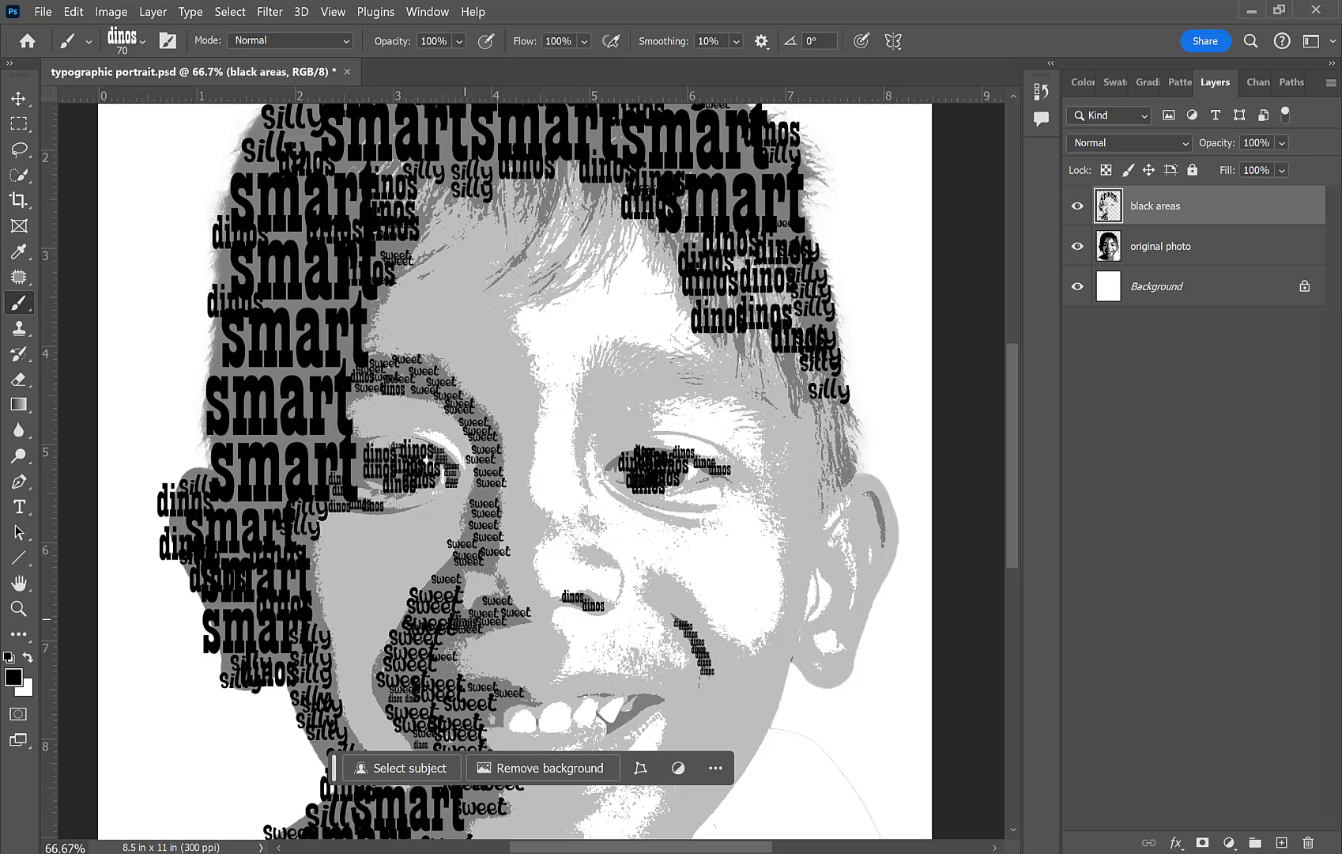
pyautogui.click(488, 491)
pyautogui.click(485, 565)
pyautogui.click(512, 620)
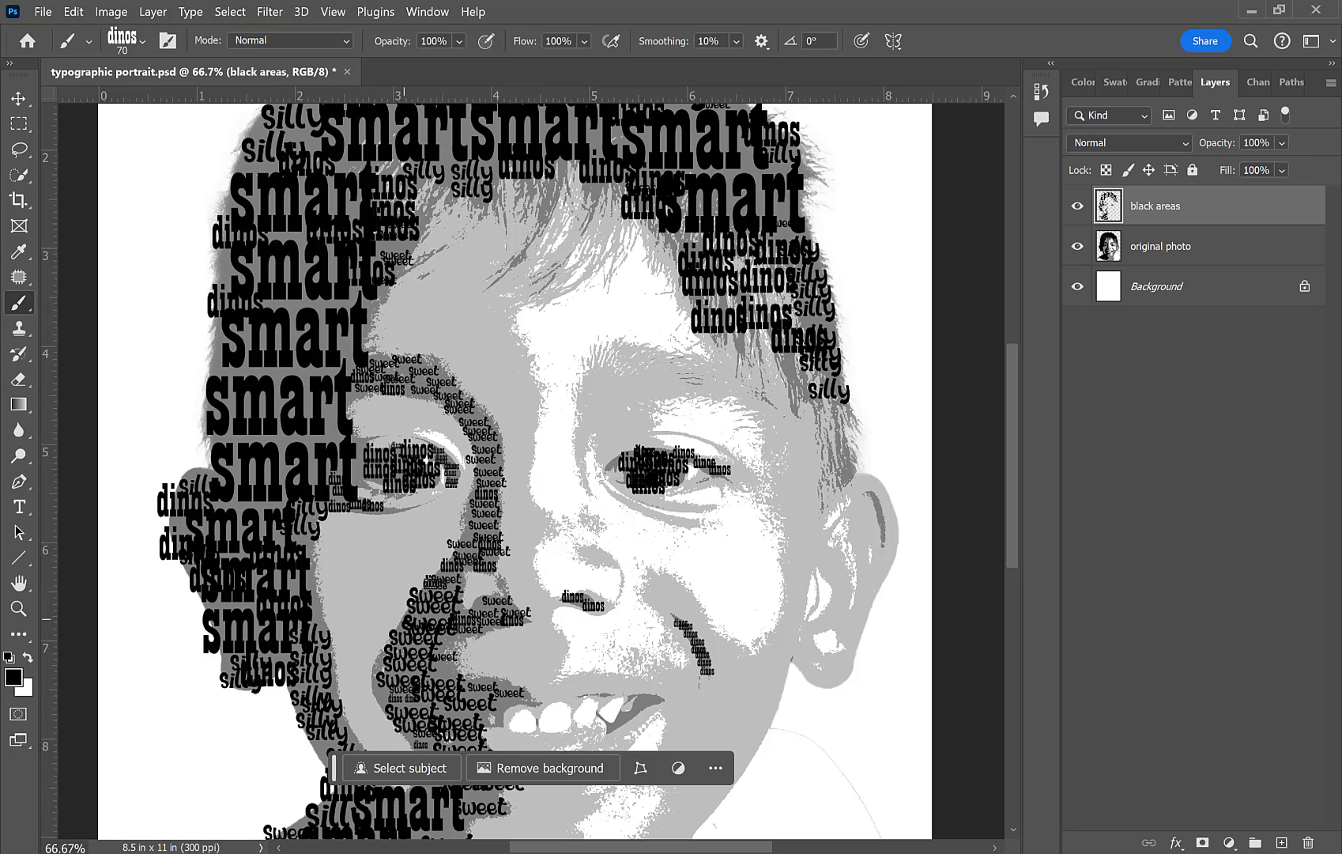
pyautogui.click(452, 566)
# Step: Stamp small "dinos" words over the dark outer corner of the eye on the shadowed side of the face
pyautogui.click(359, 475)
pyautogui.click(360, 460)
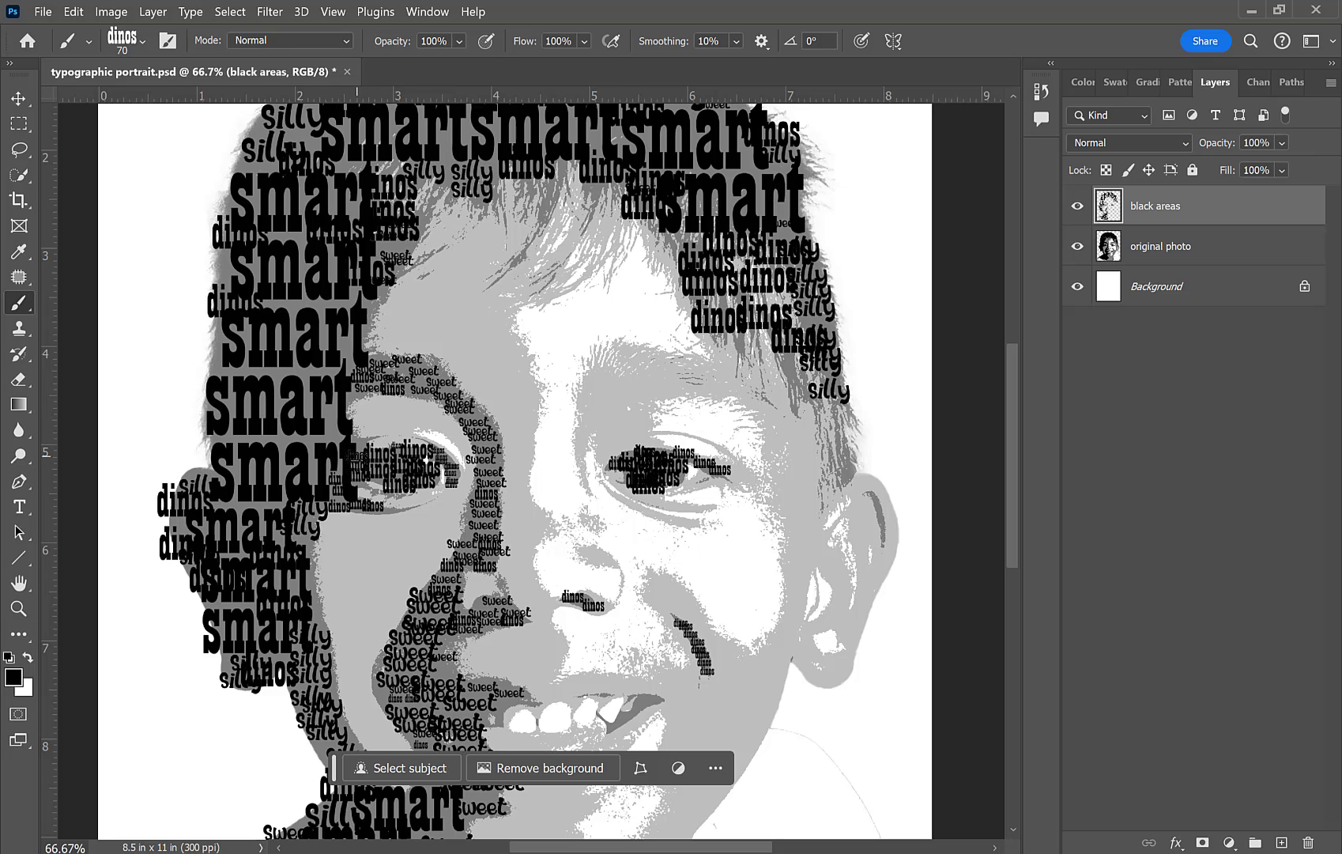
pyautogui.click(360, 443)
pyautogui.click(354, 483)
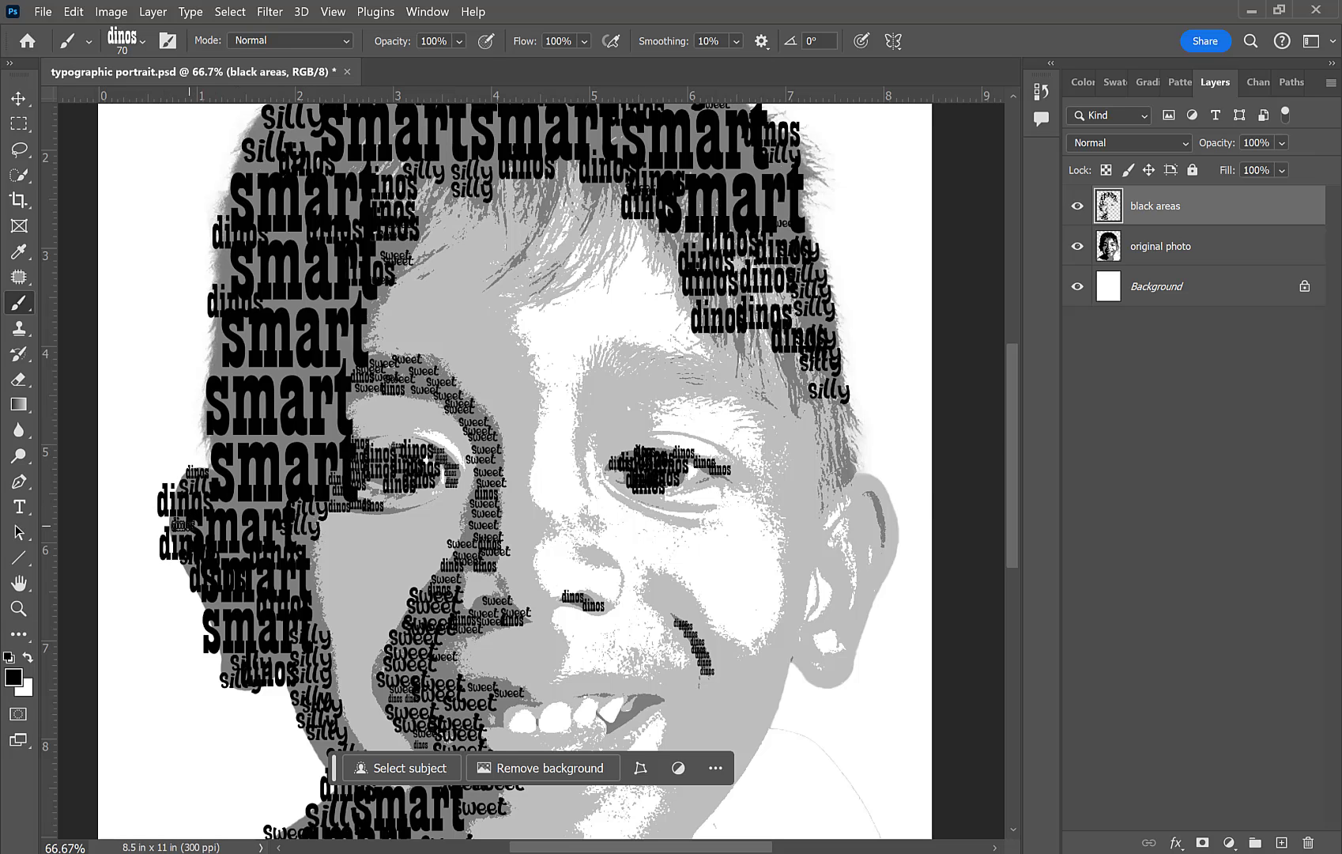
# Step: Stamp small "dinos" words into the remaining gaps on the shadowed shoulder, neck and jaw
pyautogui.moveTo(1013, 414); pyautogui.dragTo(1015, 481)
pyautogui.click(235, 703)
pyautogui.click(376, 650)
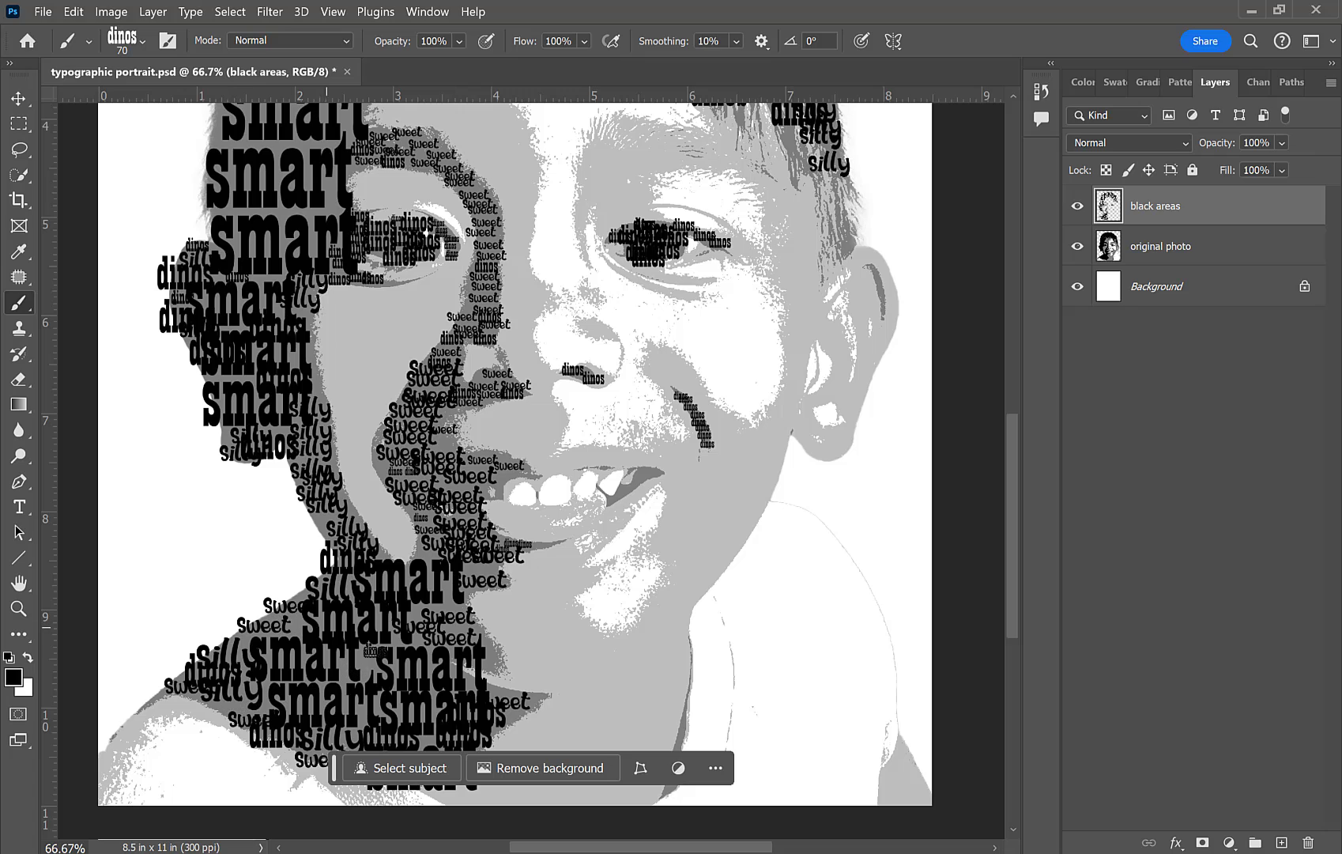
pyautogui.click(369, 667)
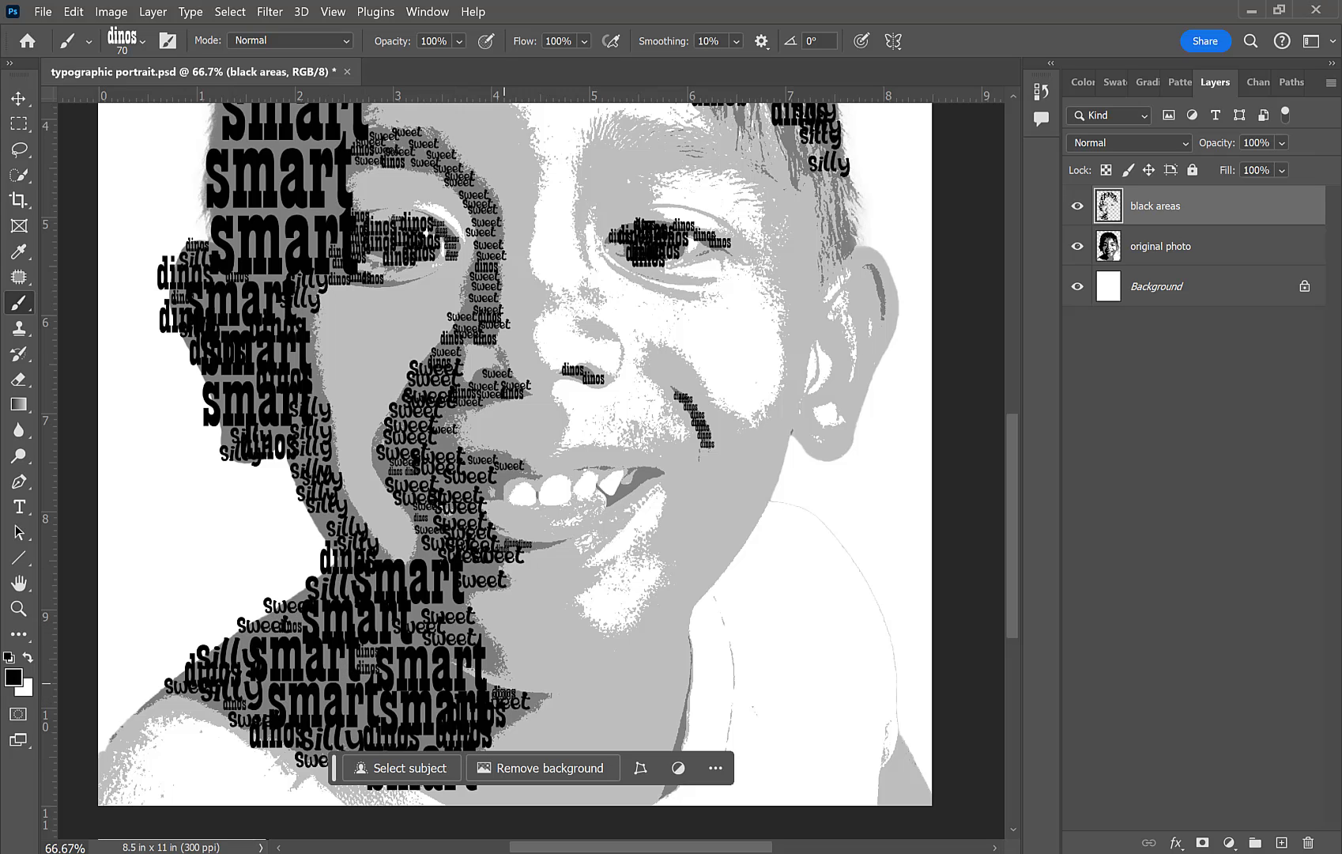
pyautogui.click(494, 658)
pyautogui.click(494, 646)
pyautogui.click(516, 713)
pyautogui.click(483, 570)
pyautogui.click(322, 517)
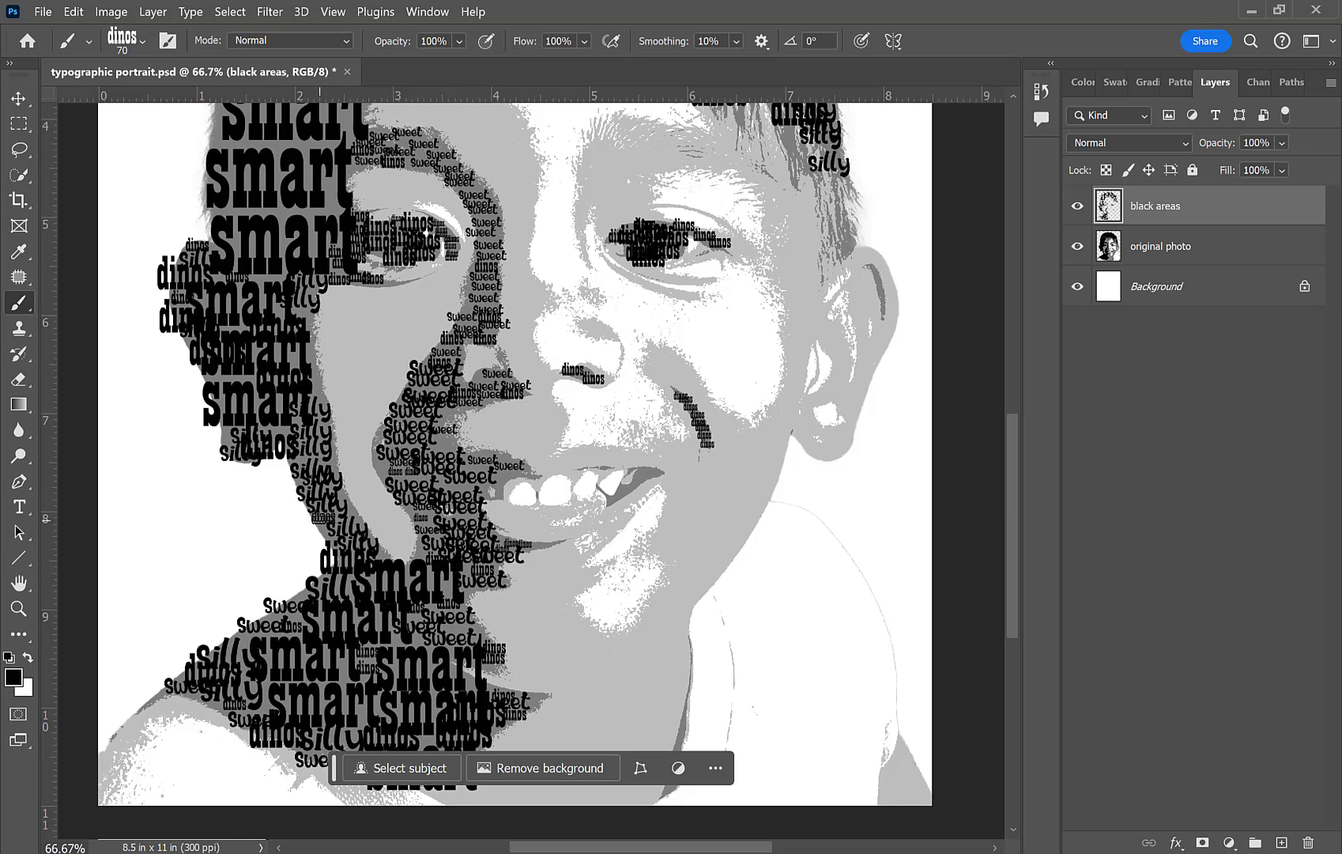
pyautogui.click(238, 633)
# Step: Fill the dark corners of the mouth with "dinos" stamps, reducing the brush size to 45 px for the finer spots
pyautogui.click(650, 473)
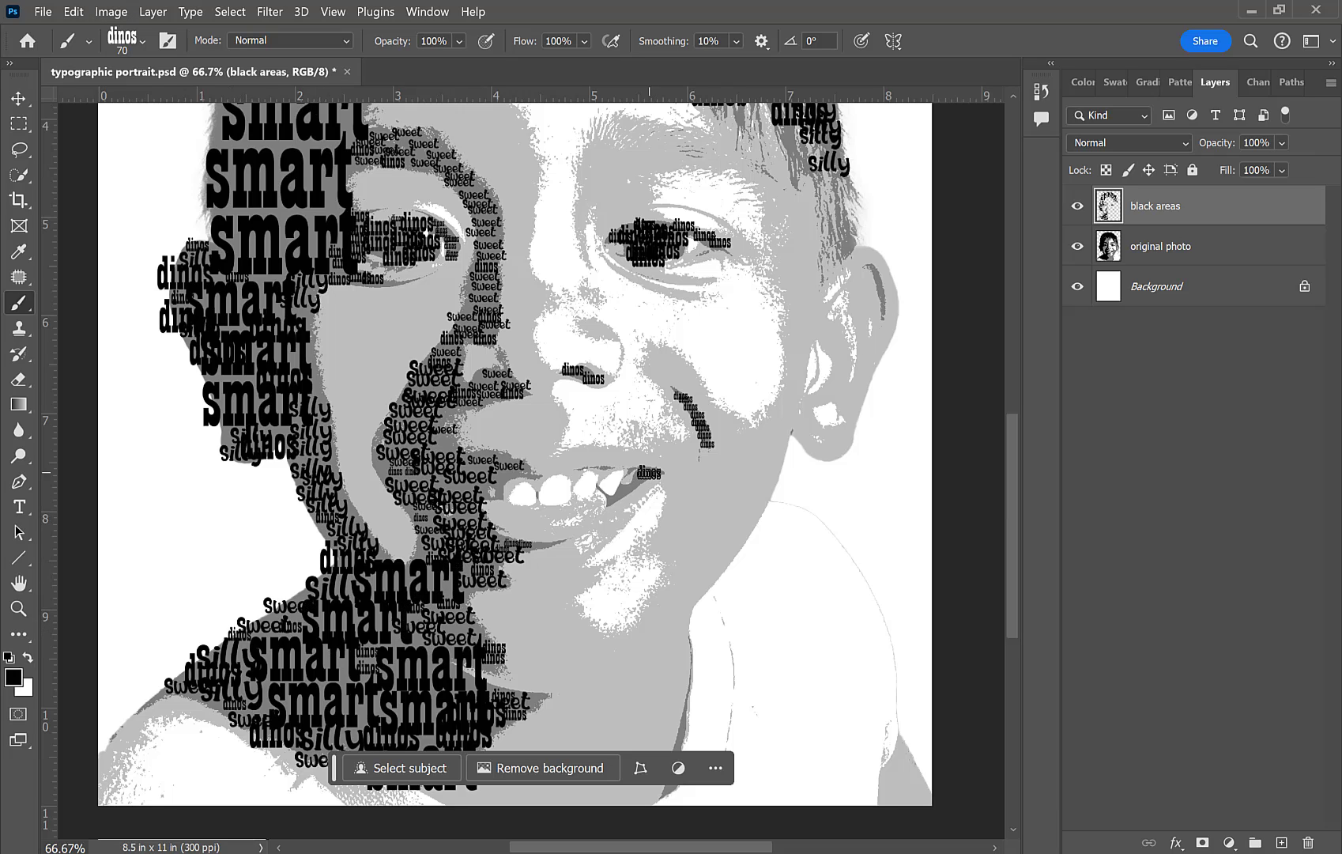
pyautogui.click(142, 41)
pyautogui.press('[')
pyautogui.press('[')
pyautogui.press('[')
pyautogui.press('Return')
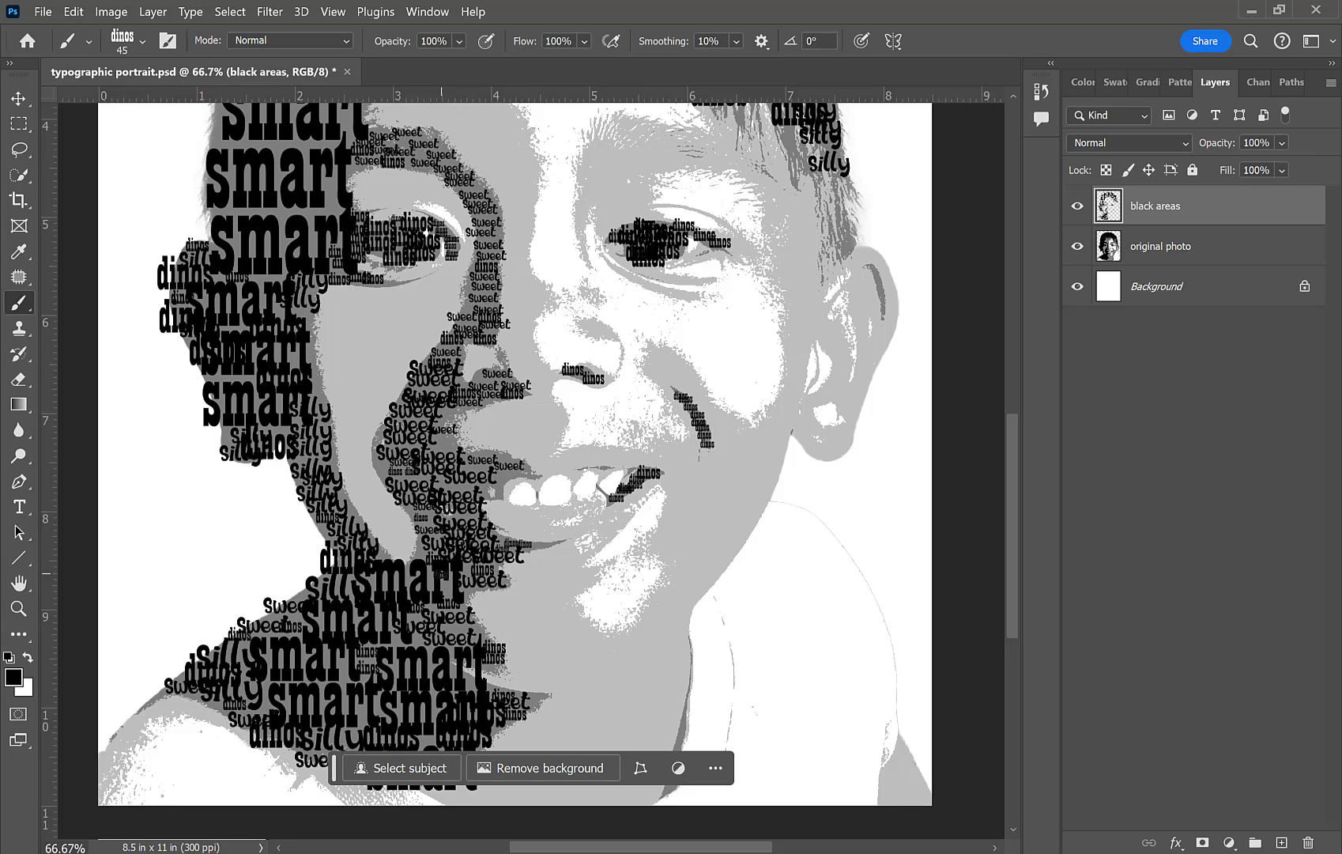
pyautogui.click(506, 479)
# Step: Set the "dinos" brush size to 72 px
pyautogui.click(138, 41)
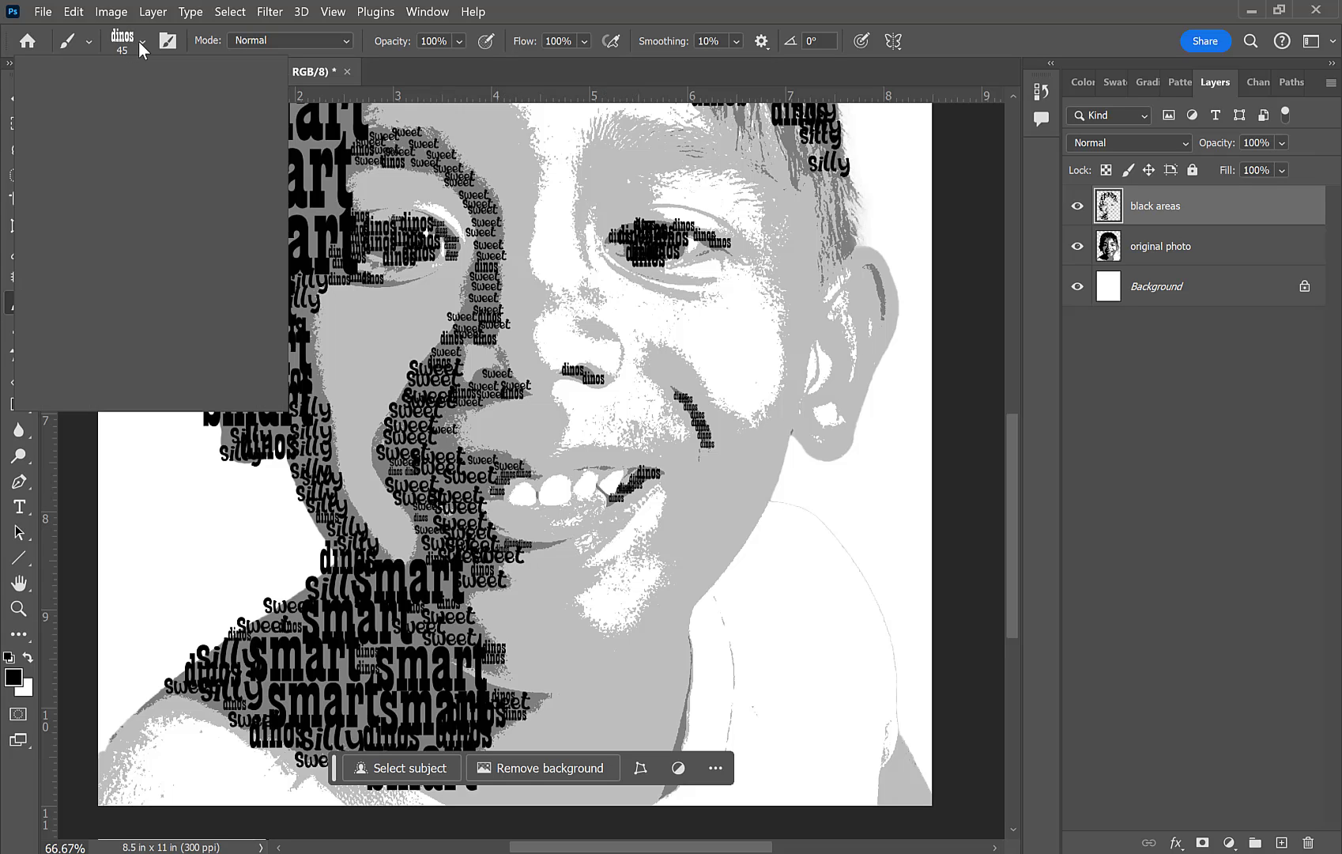
pyautogui.write('72')
pyautogui.press('Return')
pyautogui.click(138, 41)
pyautogui.press('Return')
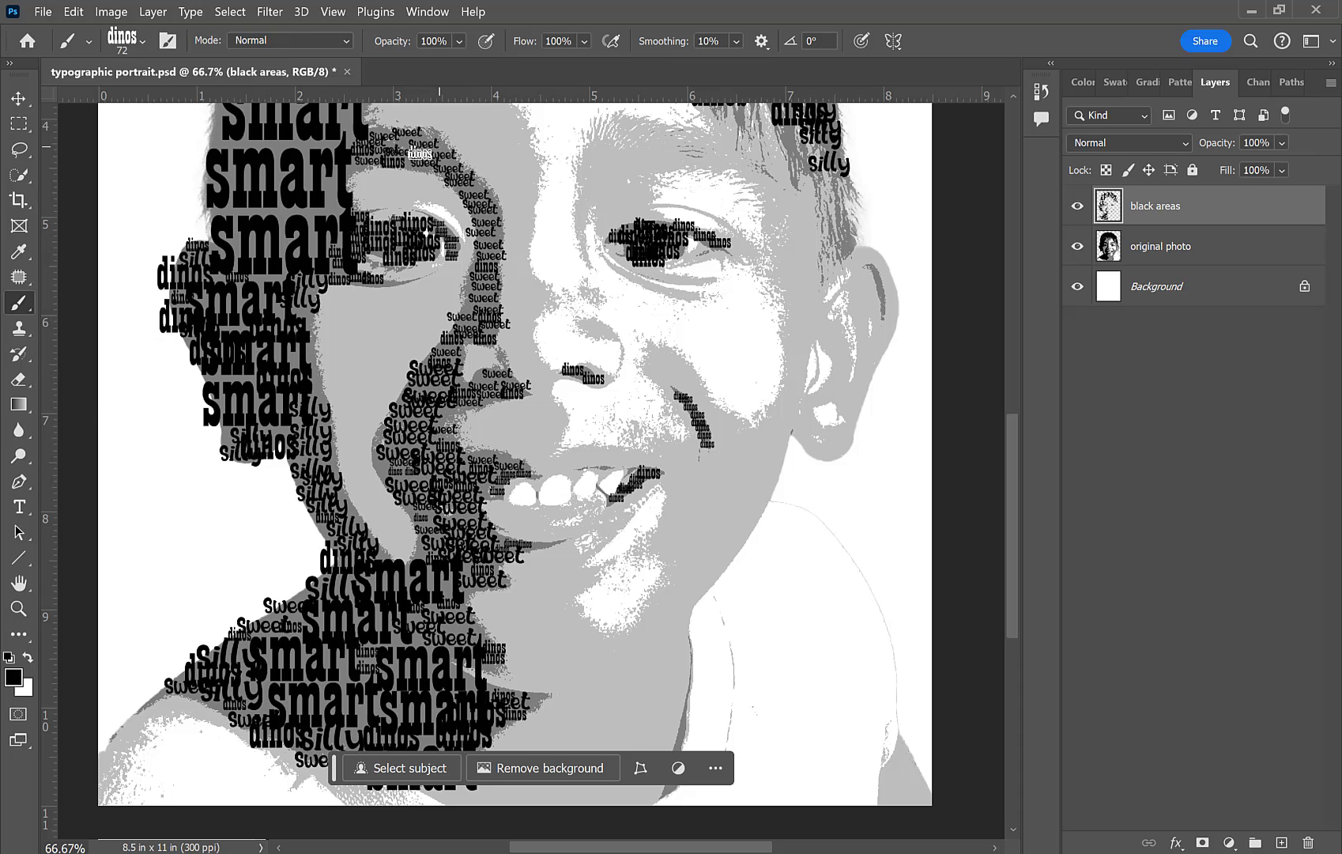
# Step: Hide the "original photo" layer to examine the black words on their own across the portrait, and show the photo again
pyautogui.scroll(5, 1012, 399)
pyautogui.scroll(2, 1008, 341)
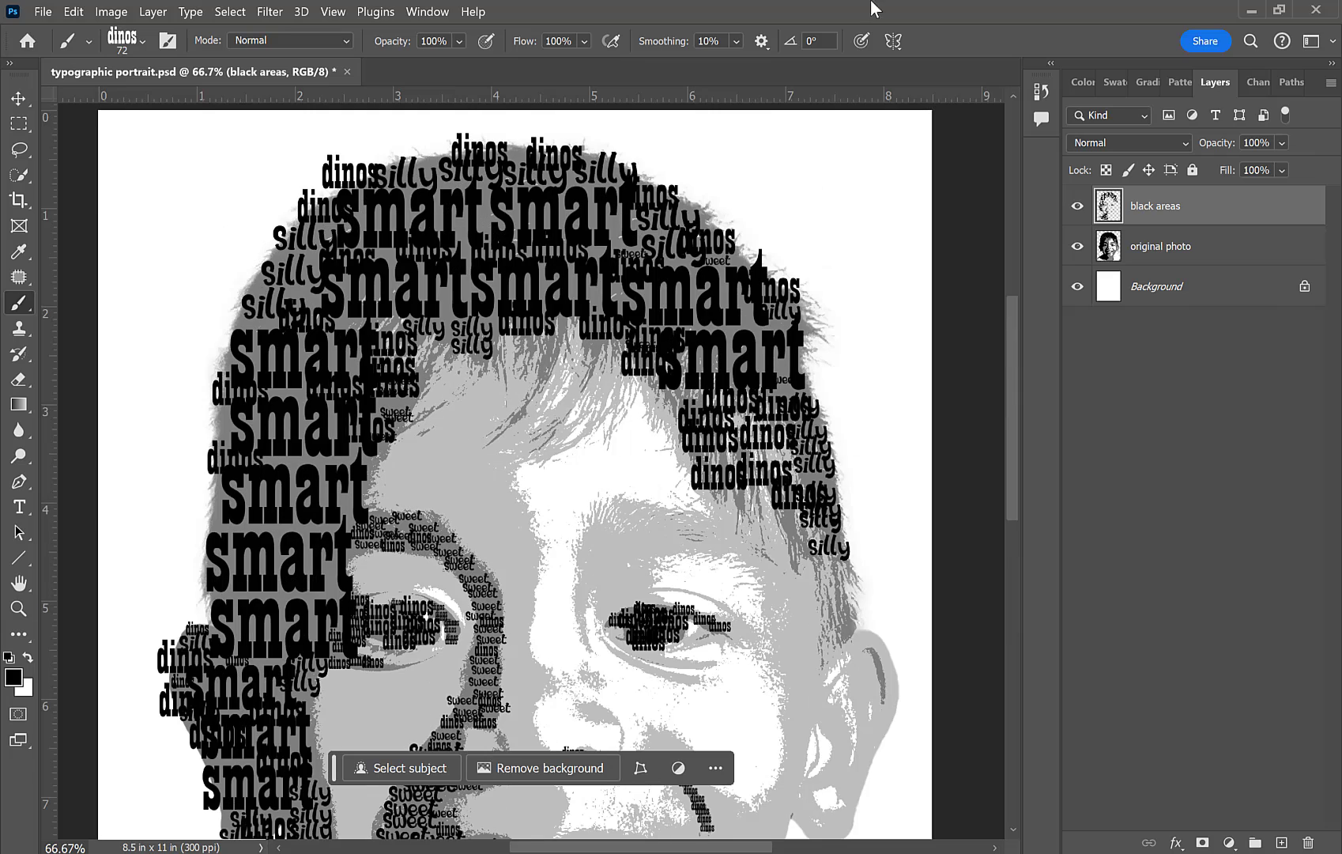
pyautogui.click(1077, 246)
pyautogui.scroll(1, 1000, 401)
pyautogui.scroll(-8, 1007, 513)
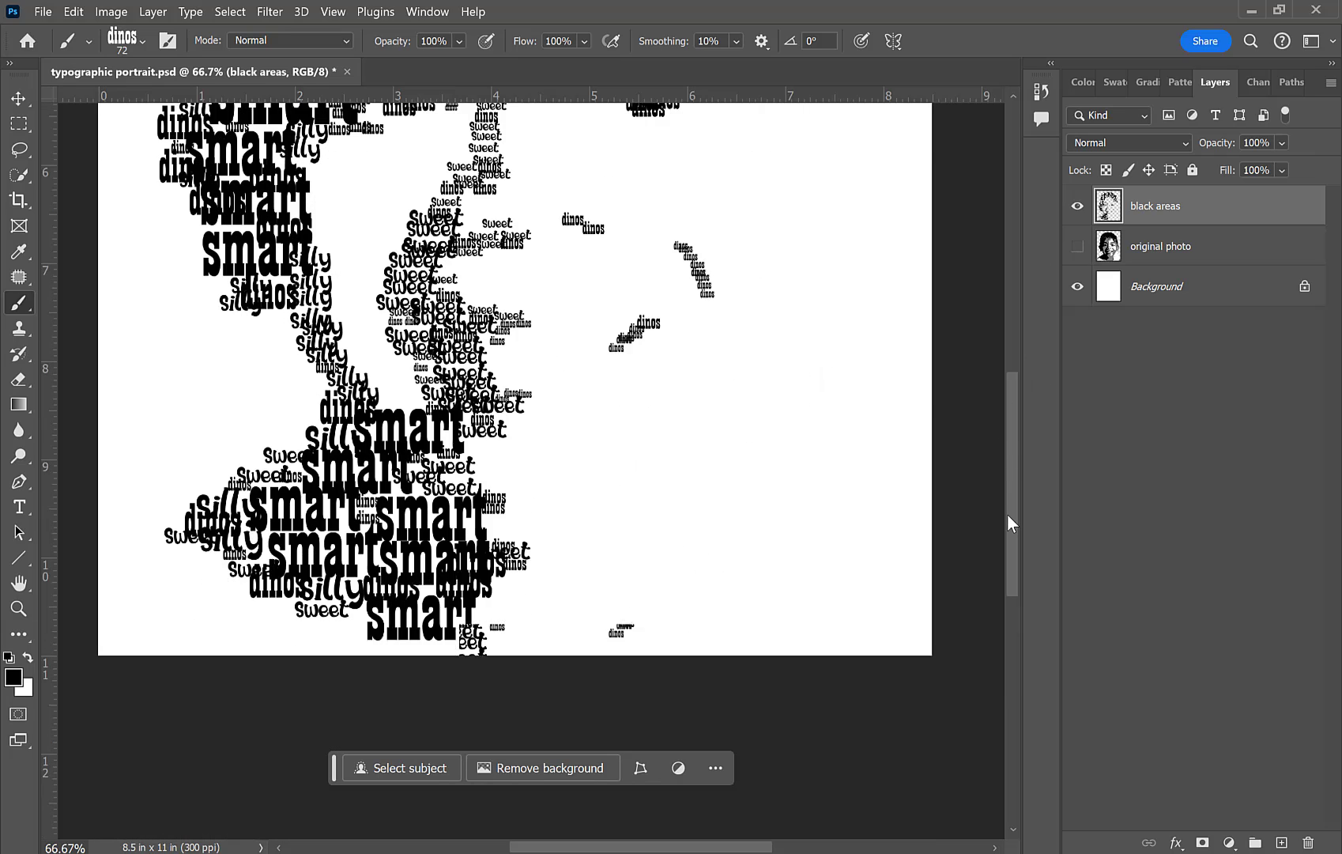
pyautogui.scroll(6, 1021, 417)
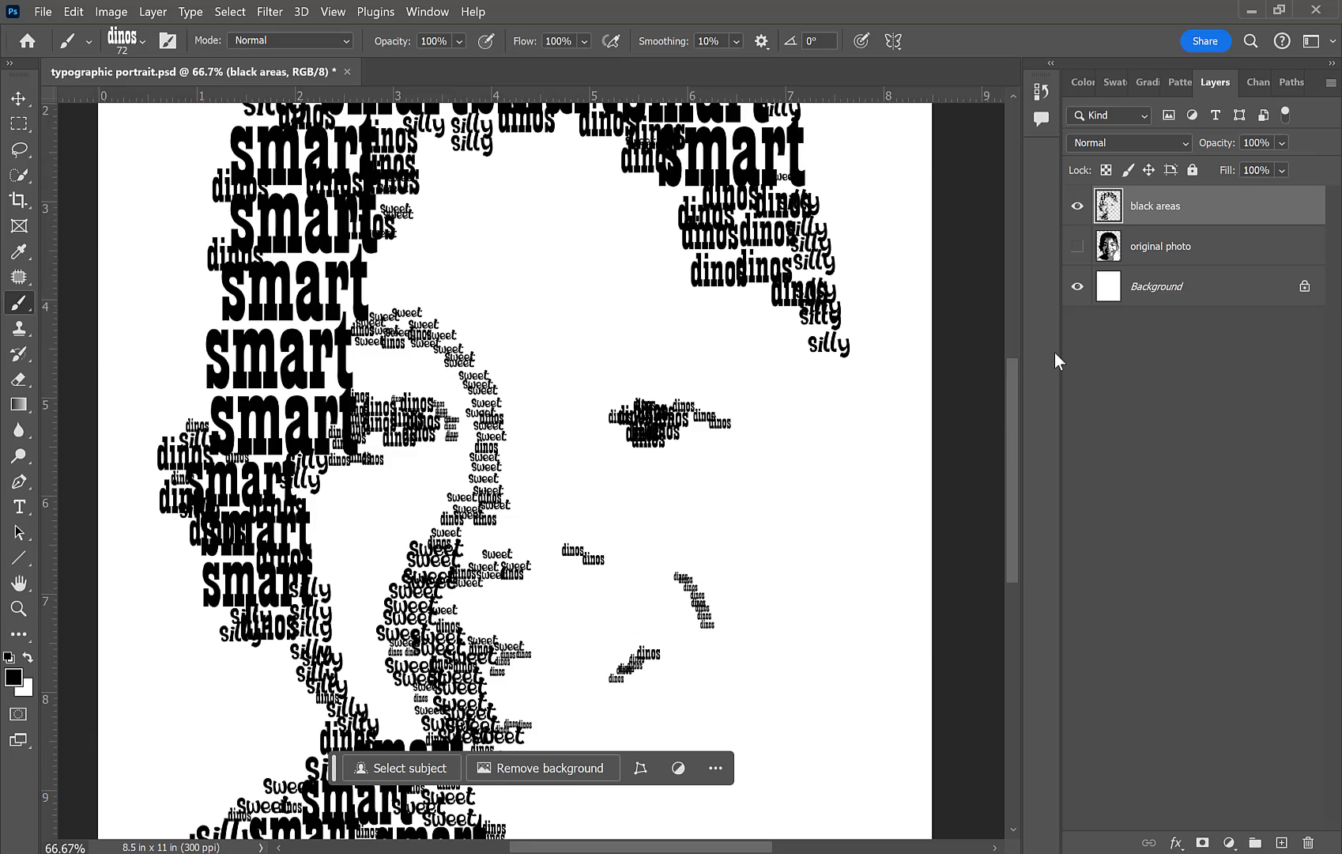
pyautogui.click(1080, 247)
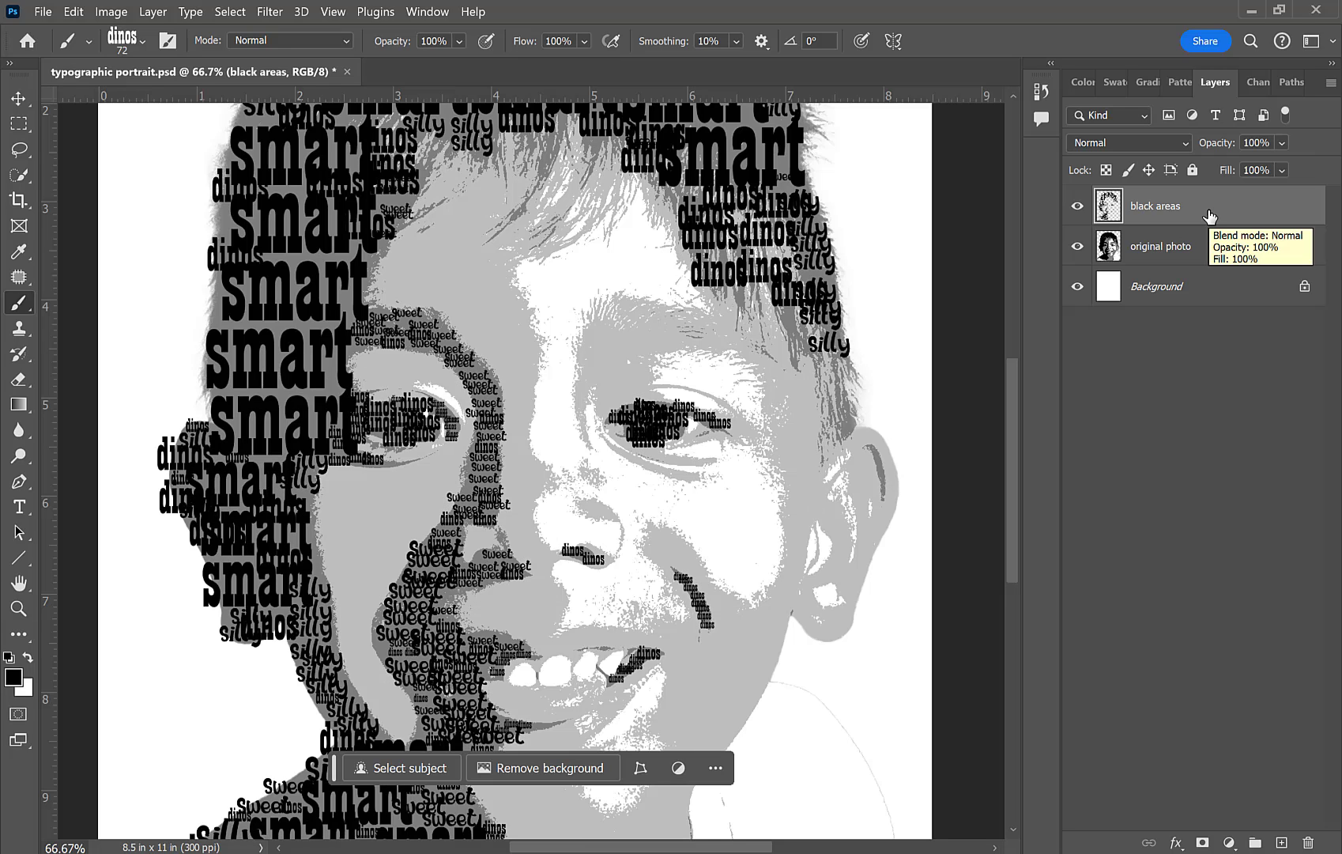
# Step: Add a new layer above "black areas" and name it "gray areas"
pyautogui.click(1280, 843)
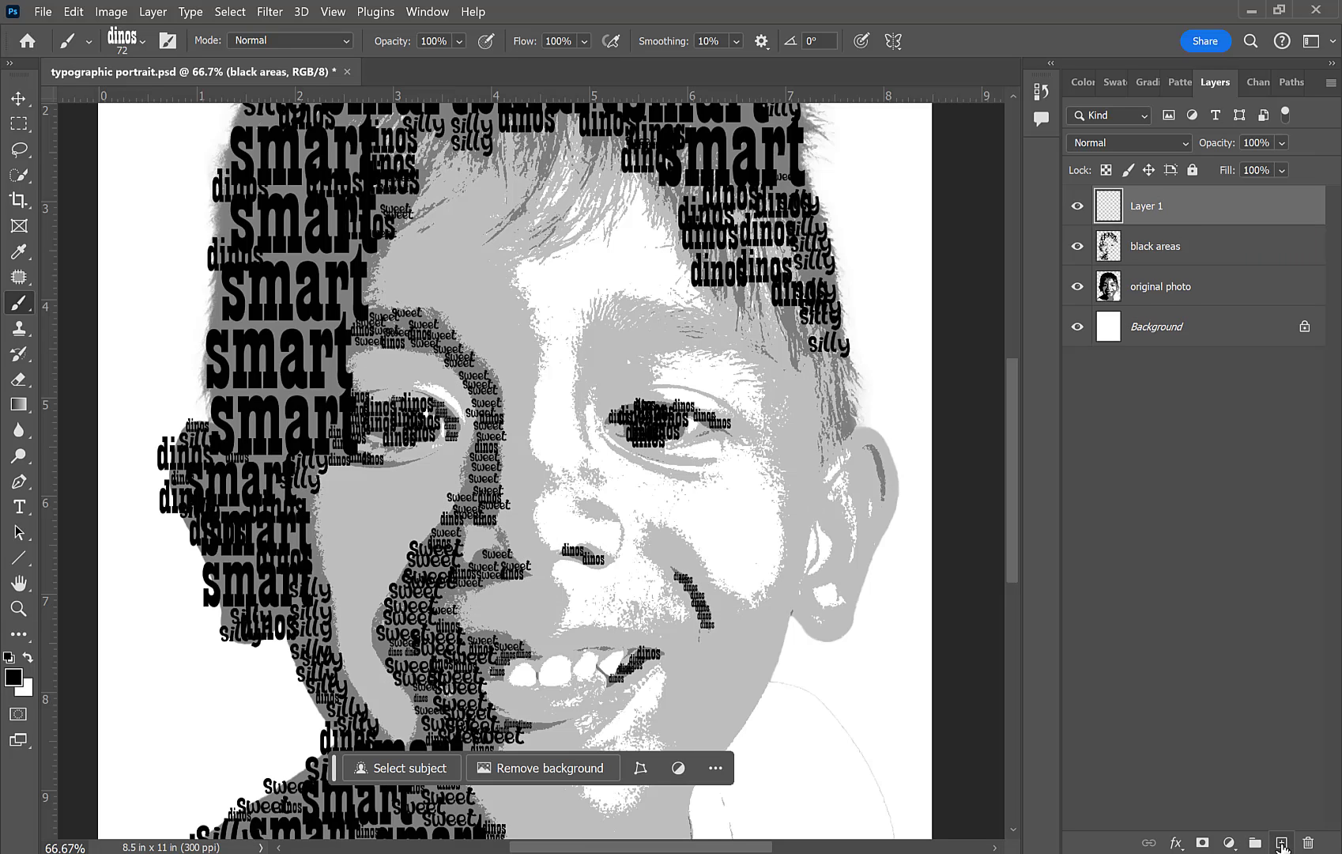
pyautogui.doubleClick(1158, 207)
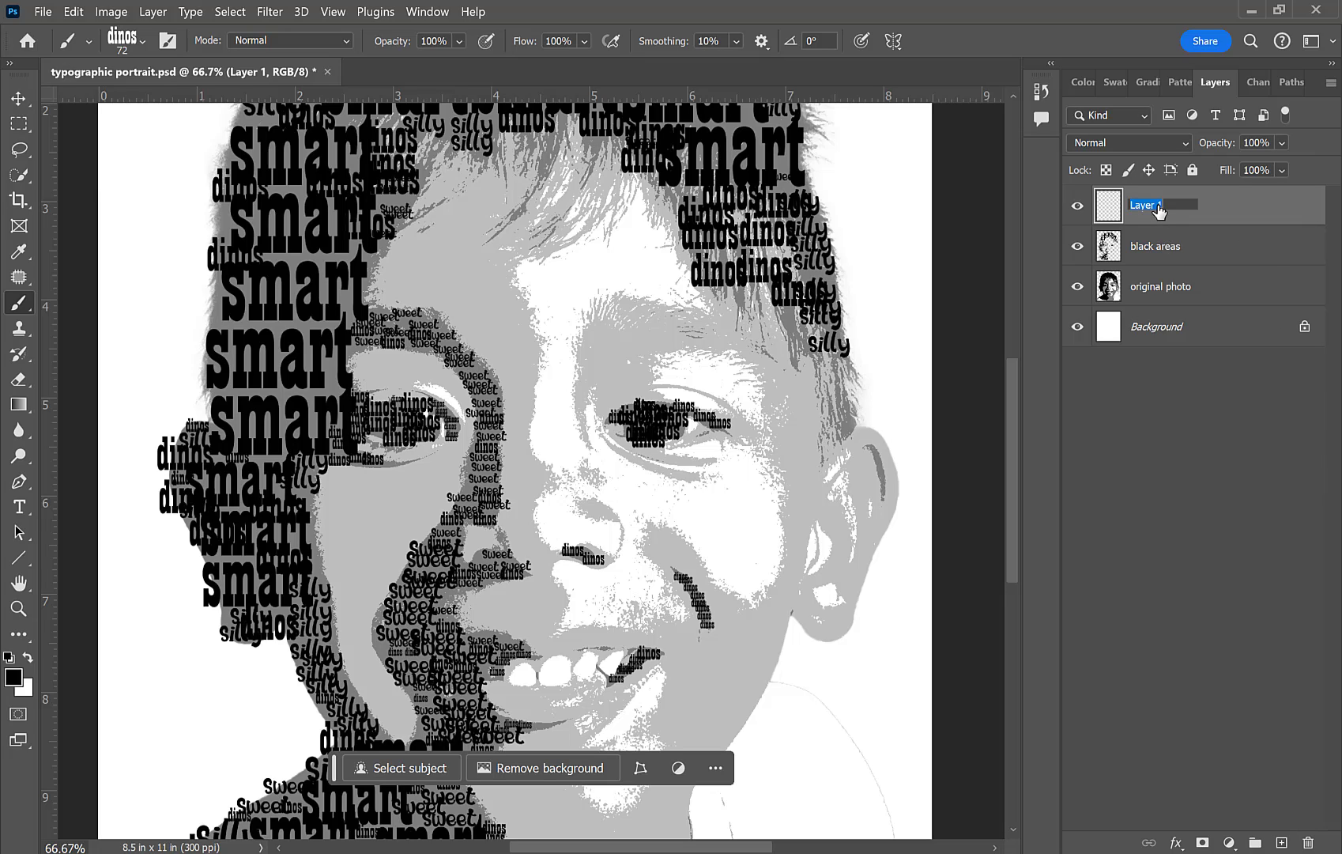
pyautogui.write('gray areas')
pyautogui.press('Return')
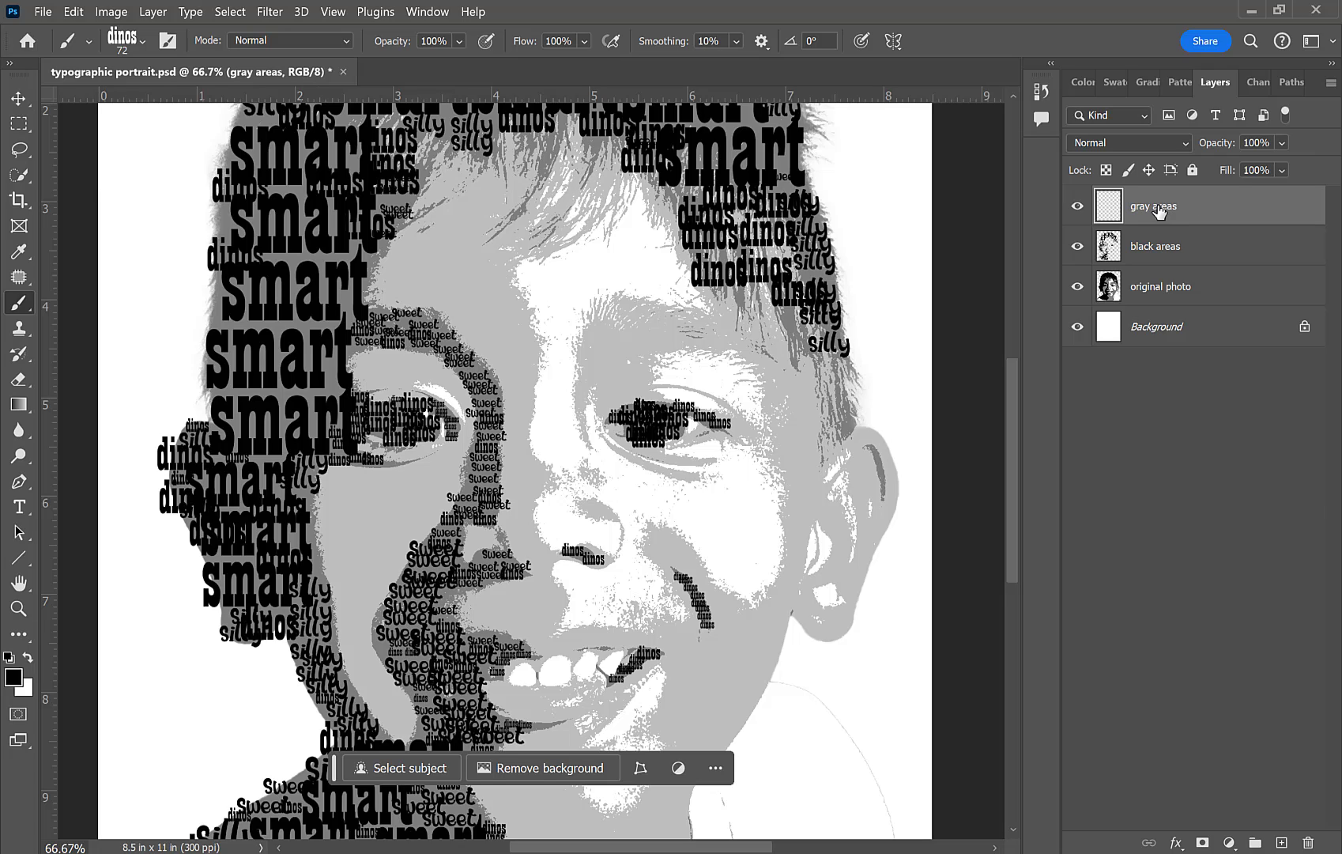
# Step: Set the foreground color to the medium gray 7b7575 and return to the Brush tool
pyautogui.click(16, 677)
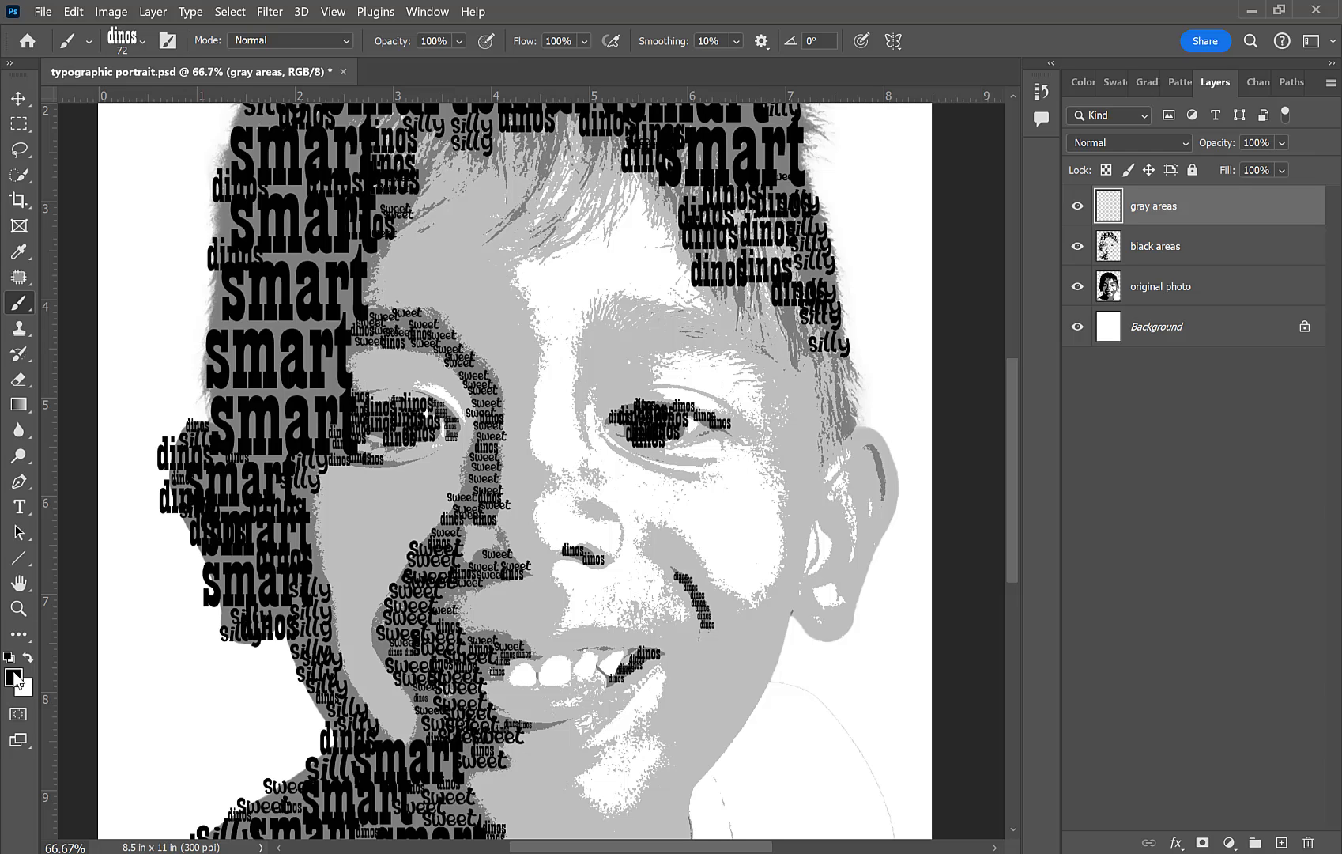
pyautogui.click(15, 681)
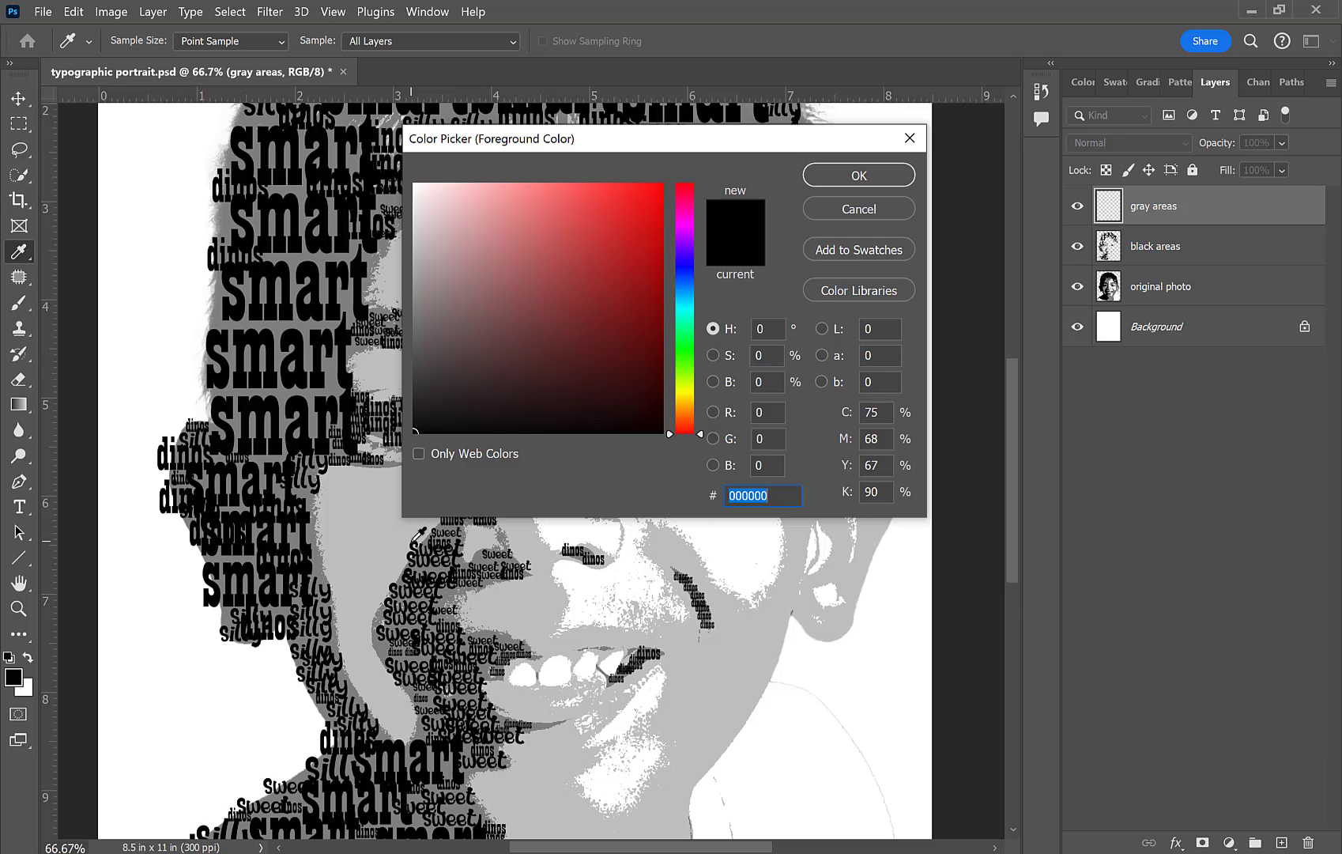
pyautogui.click(381, 528)
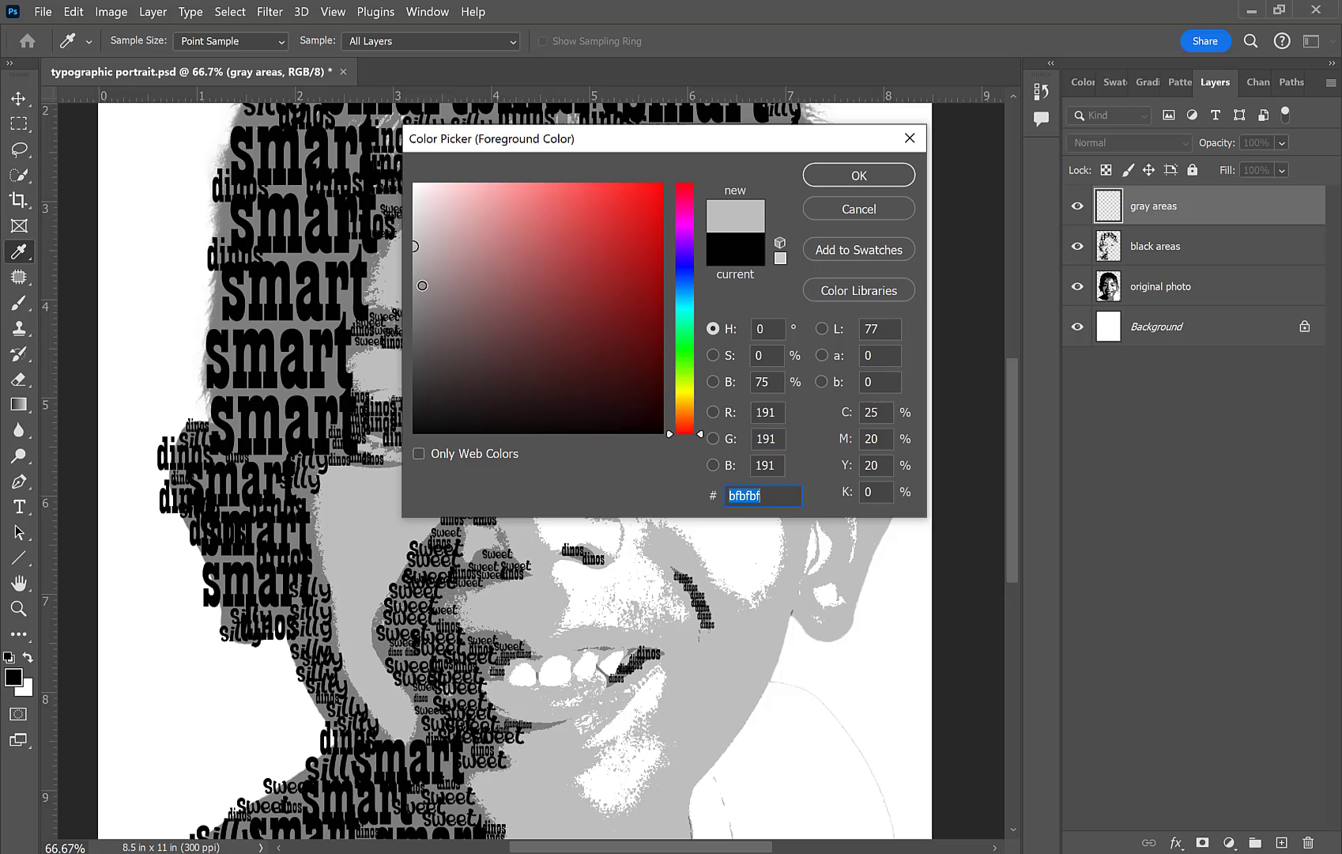
pyautogui.click(422, 288)
pyautogui.click(424, 313)
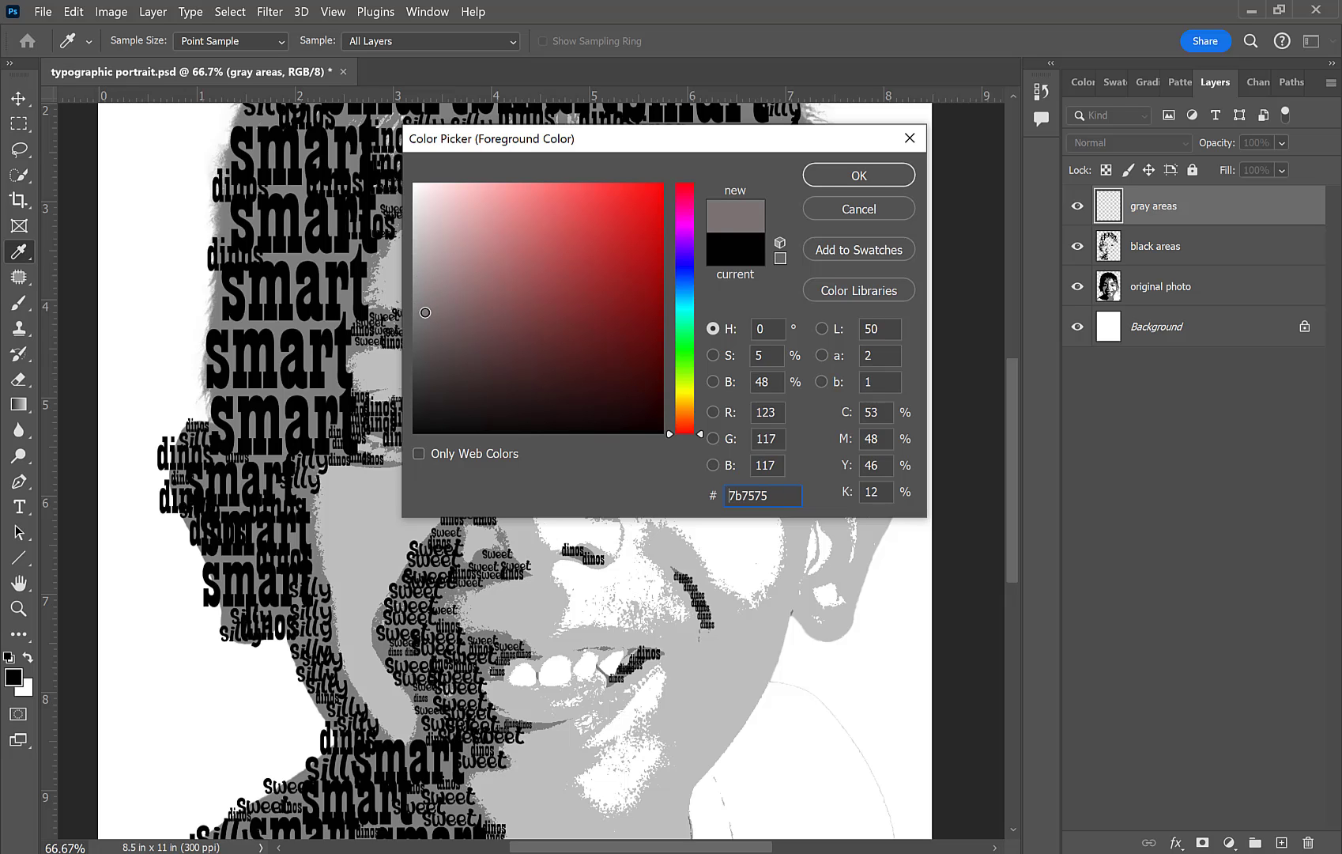
pyautogui.click(862, 173)
pyautogui.press('b')
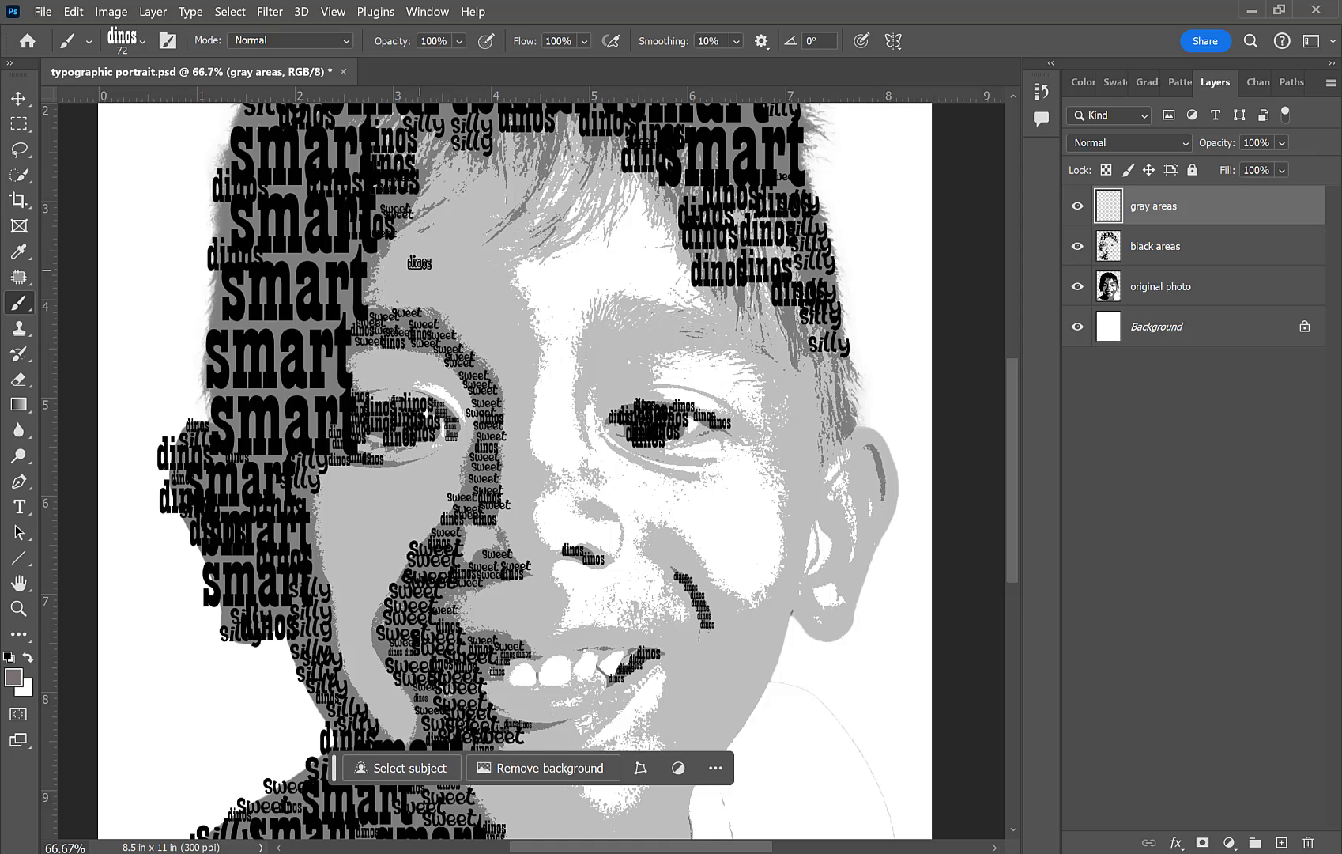
# Step: Set the "dinos" brush size to 158 px and stamp gray words over the gray area of the forehead on the shadowed side
pyautogui.click(141, 41)
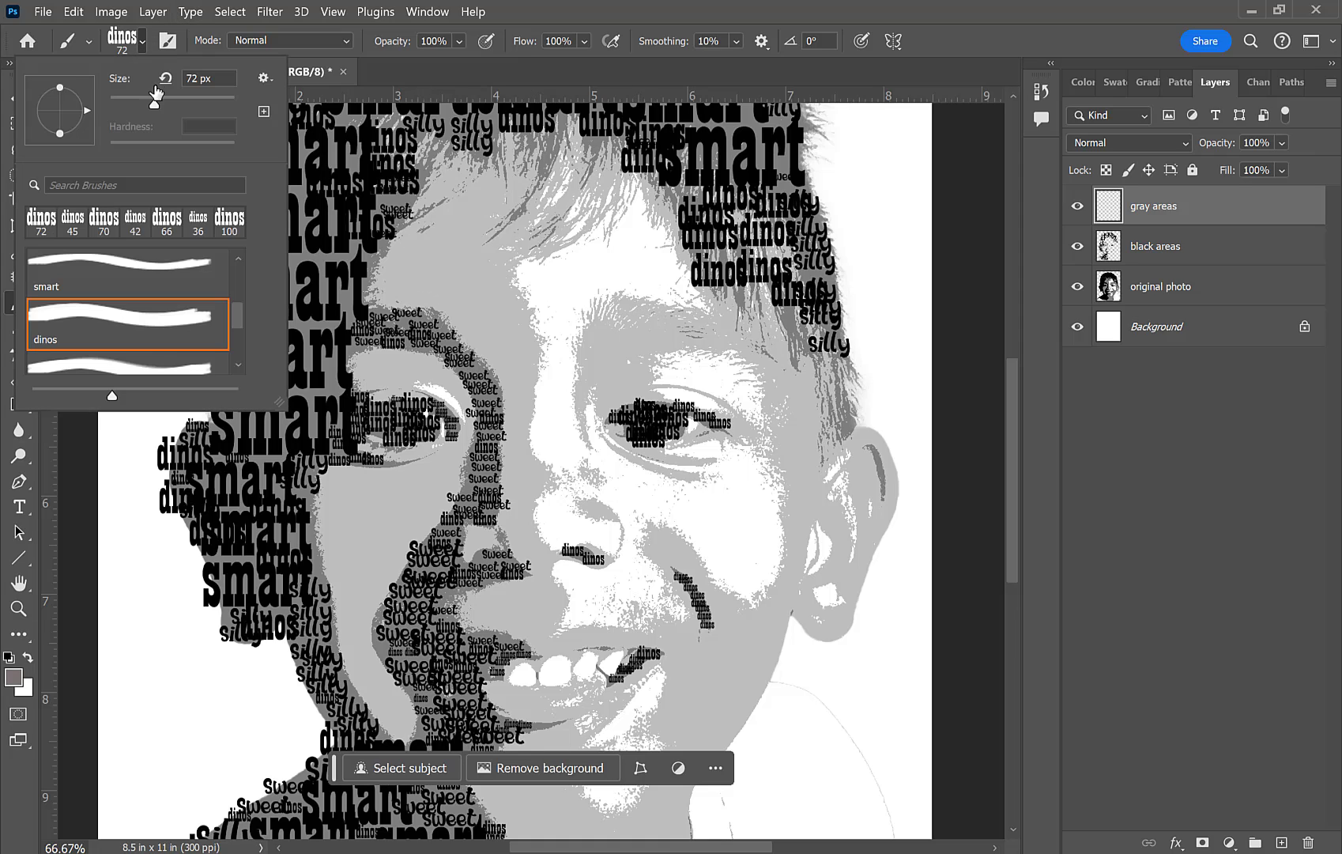
pyautogui.click(191, 99)
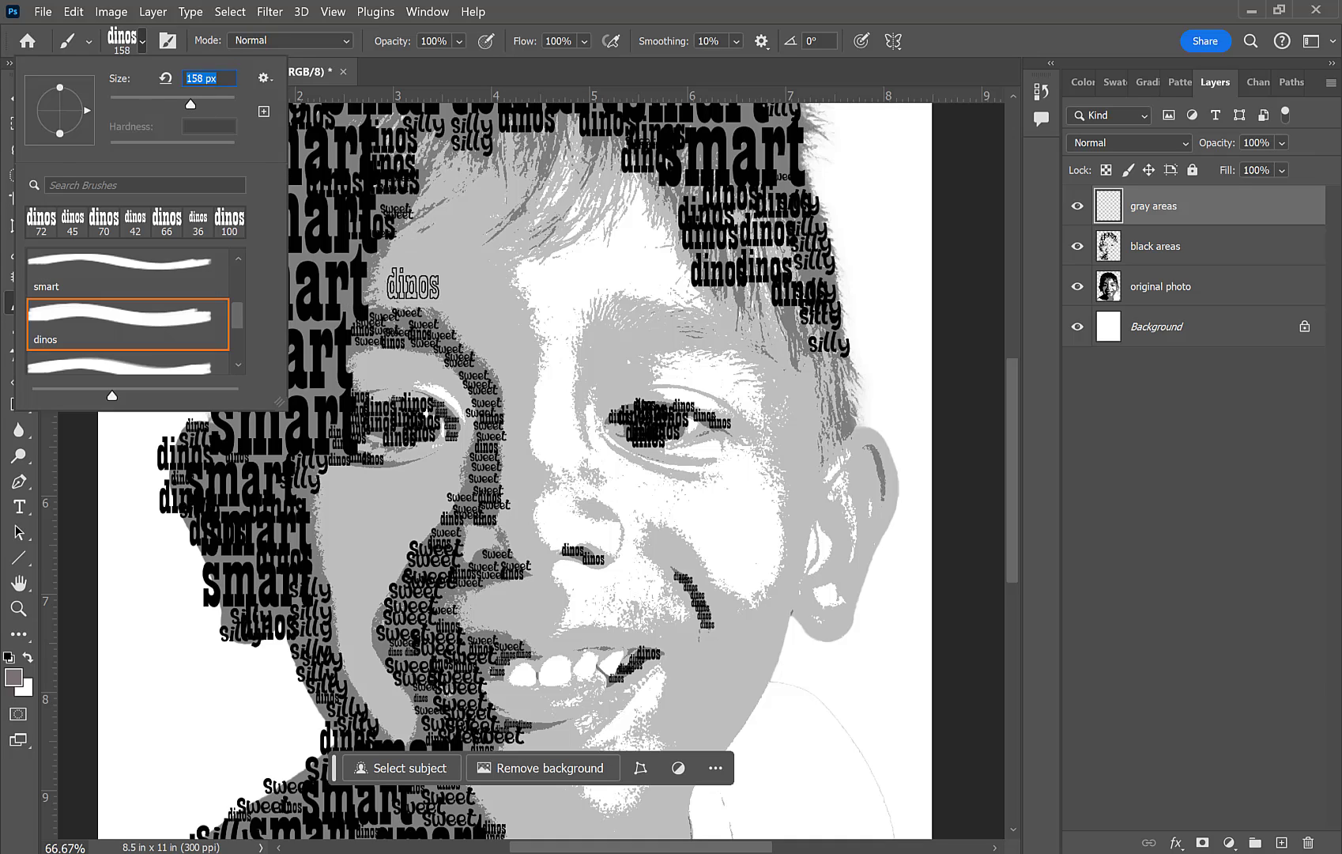
pyautogui.click(406, 289)
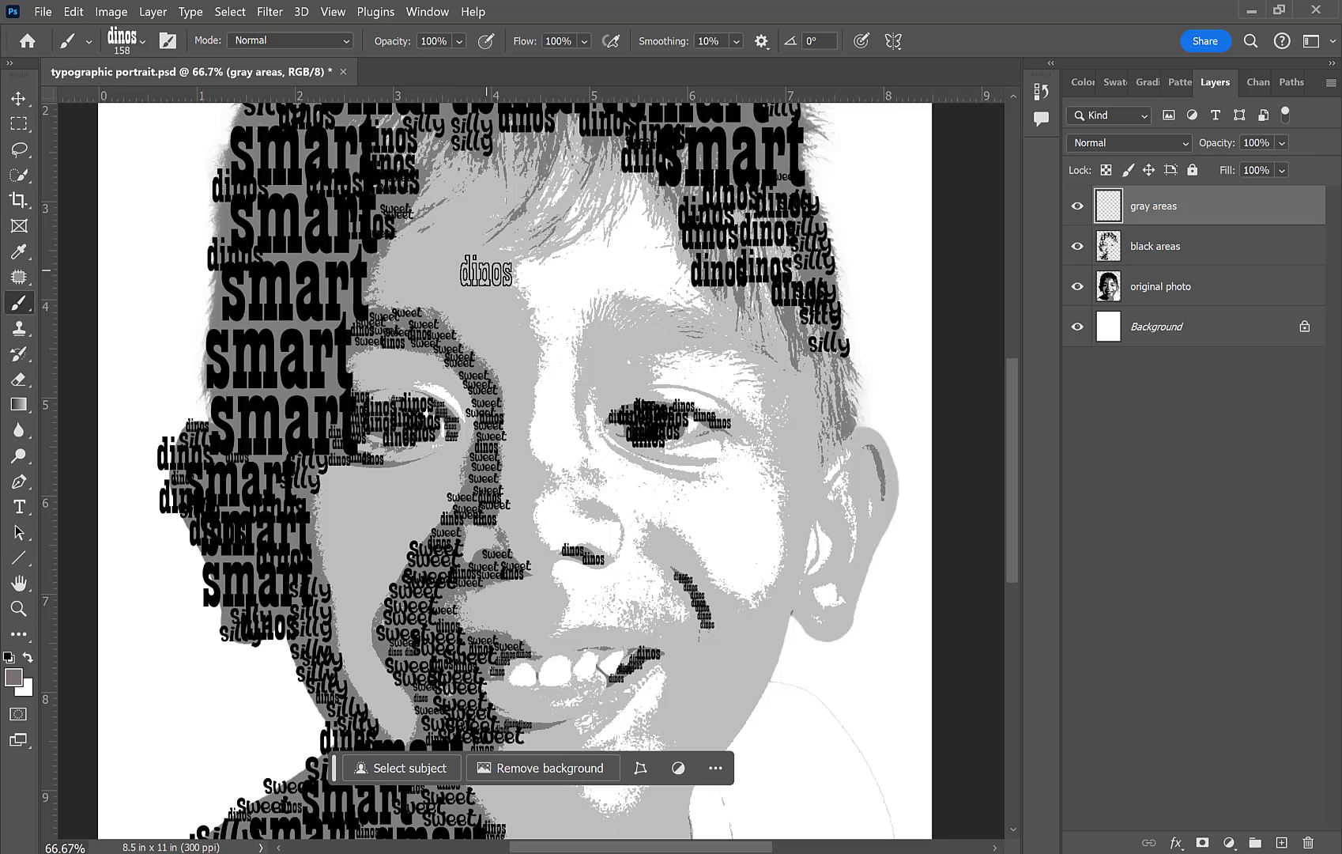
pyautogui.click(405, 289)
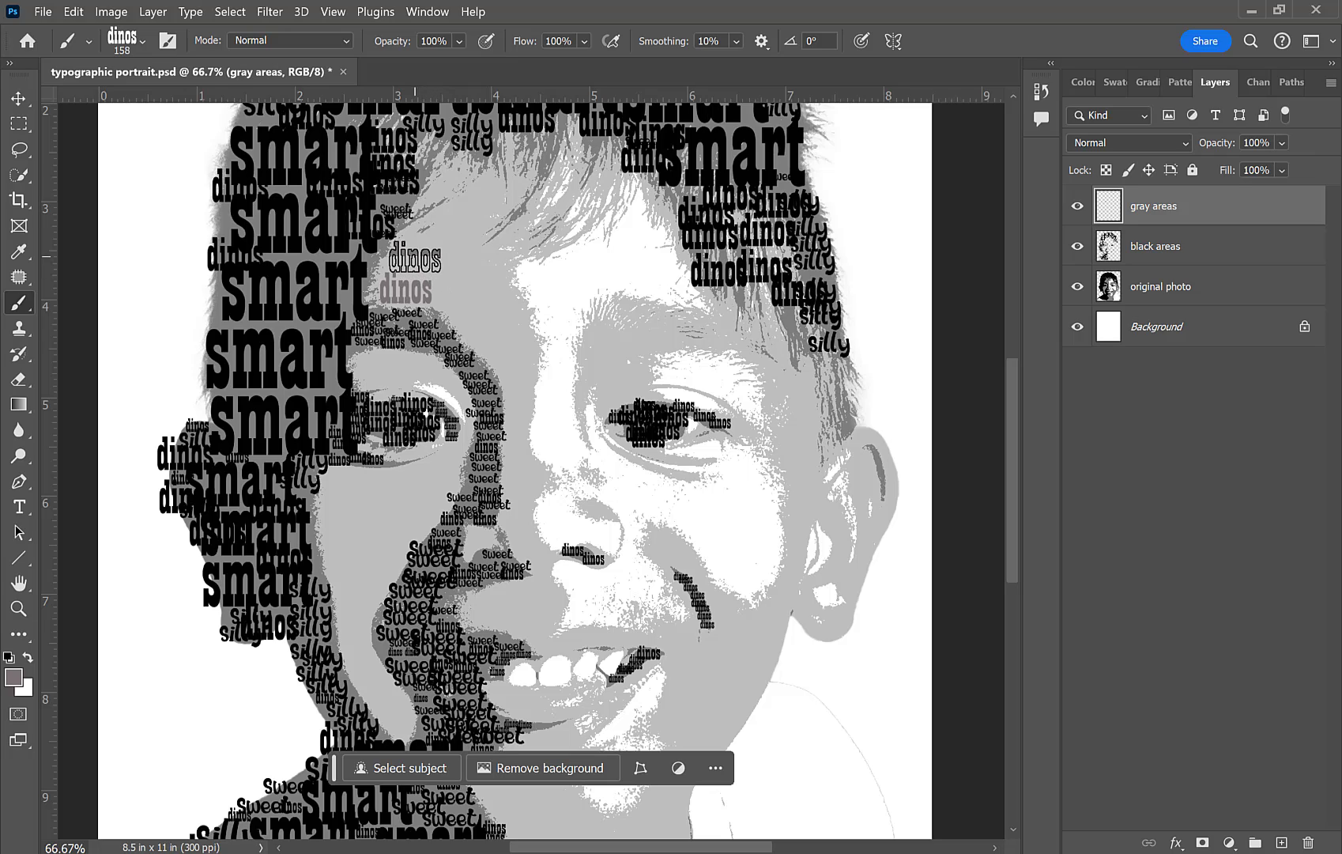
pyautogui.click(415, 259)
pyautogui.click(455, 299)
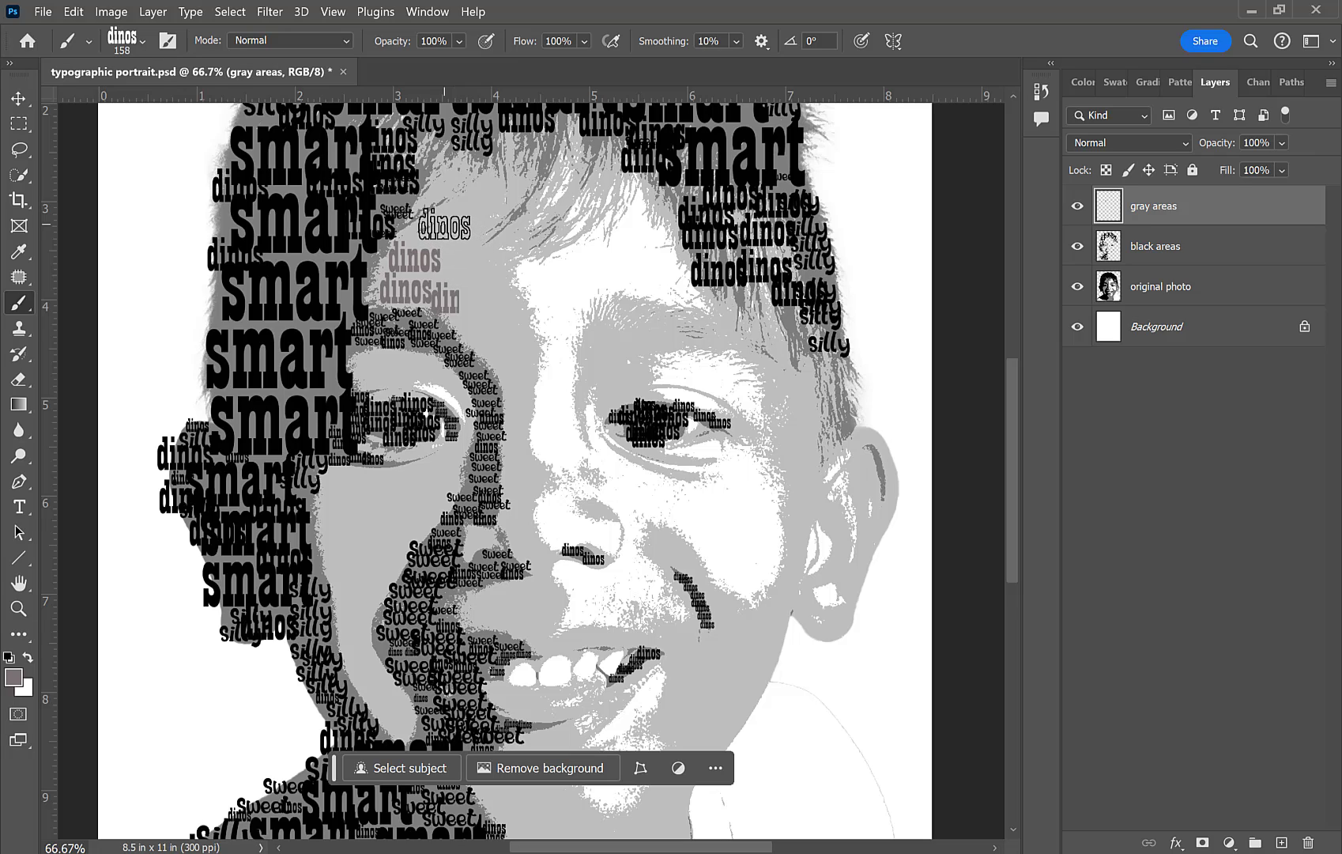
pyautogui.click(445, 226)
pyautogui.click(472, 268)
pyautogui.click(468, 198)
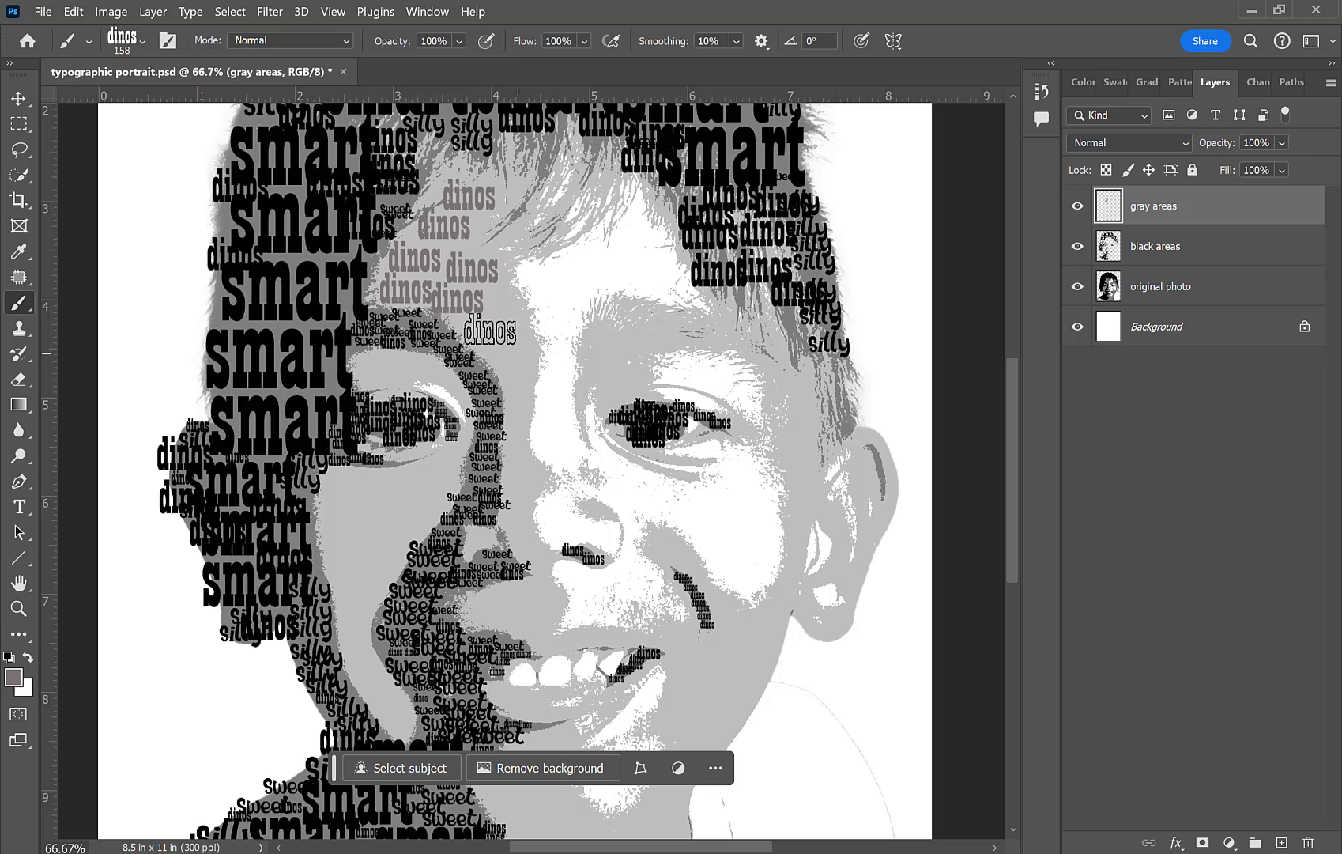
# Step: Stamp gray "dinos" words from between the eyebrows down the bridge of the nose
pyautogui.click(490, 329)
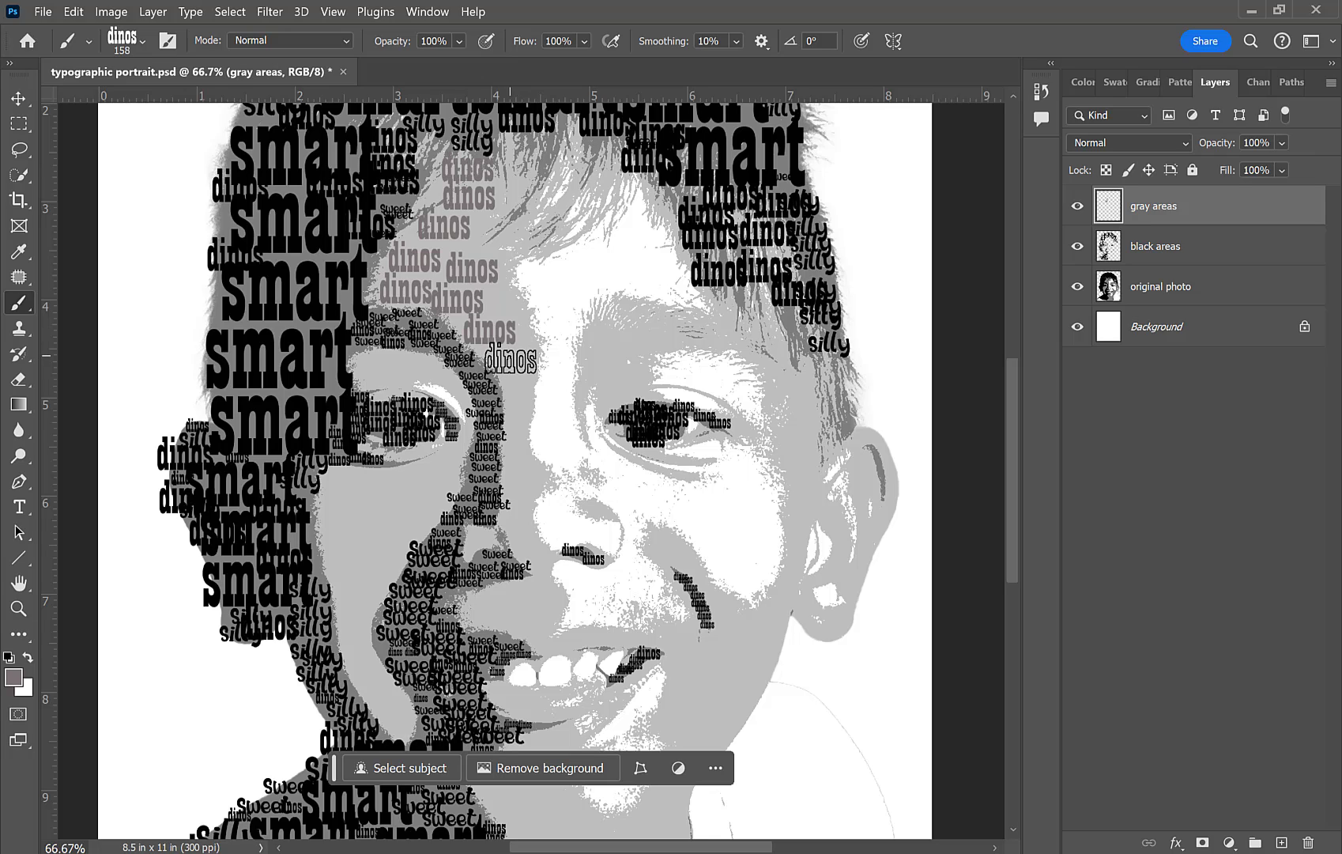
pyautogui.click(511, 359)
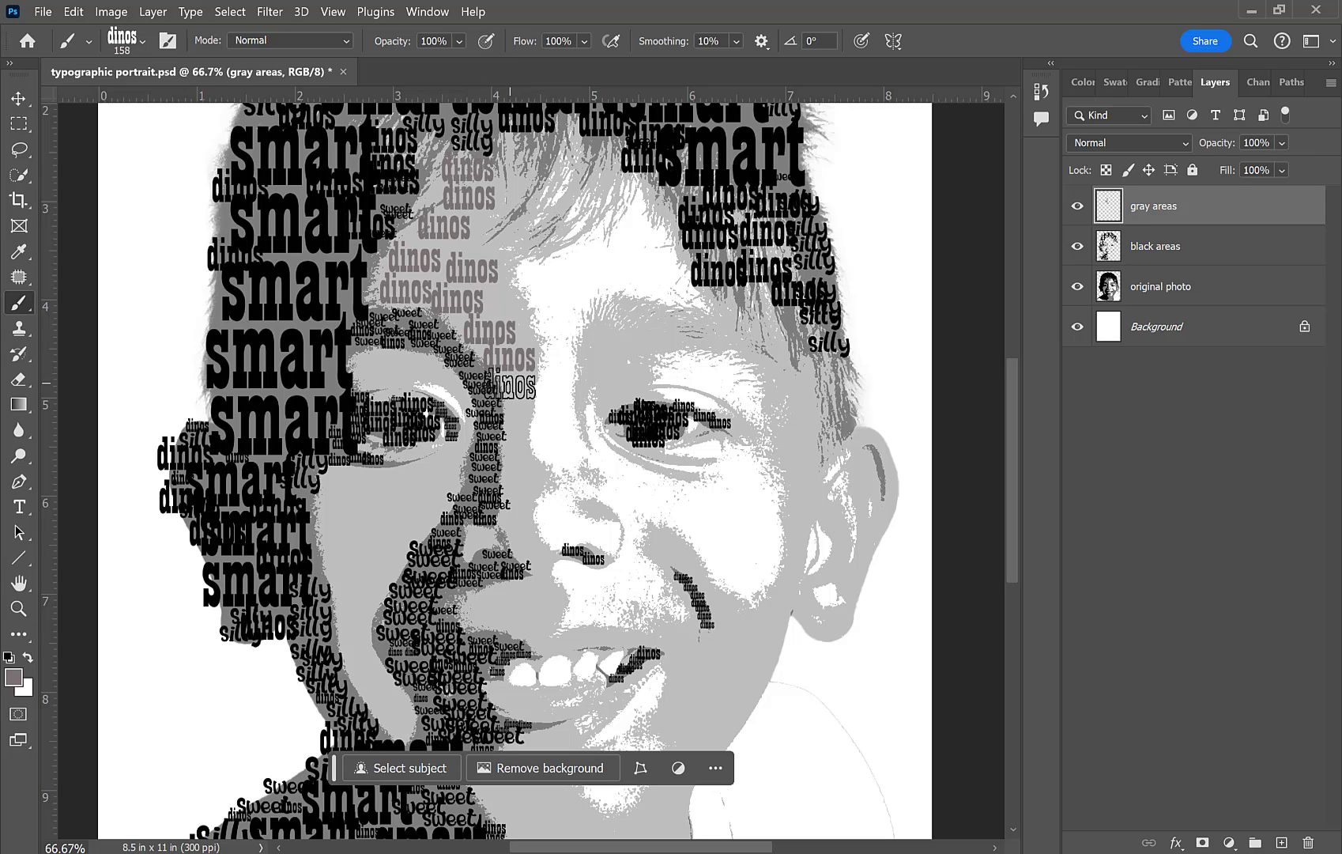
pyautogui.click(504, 415)
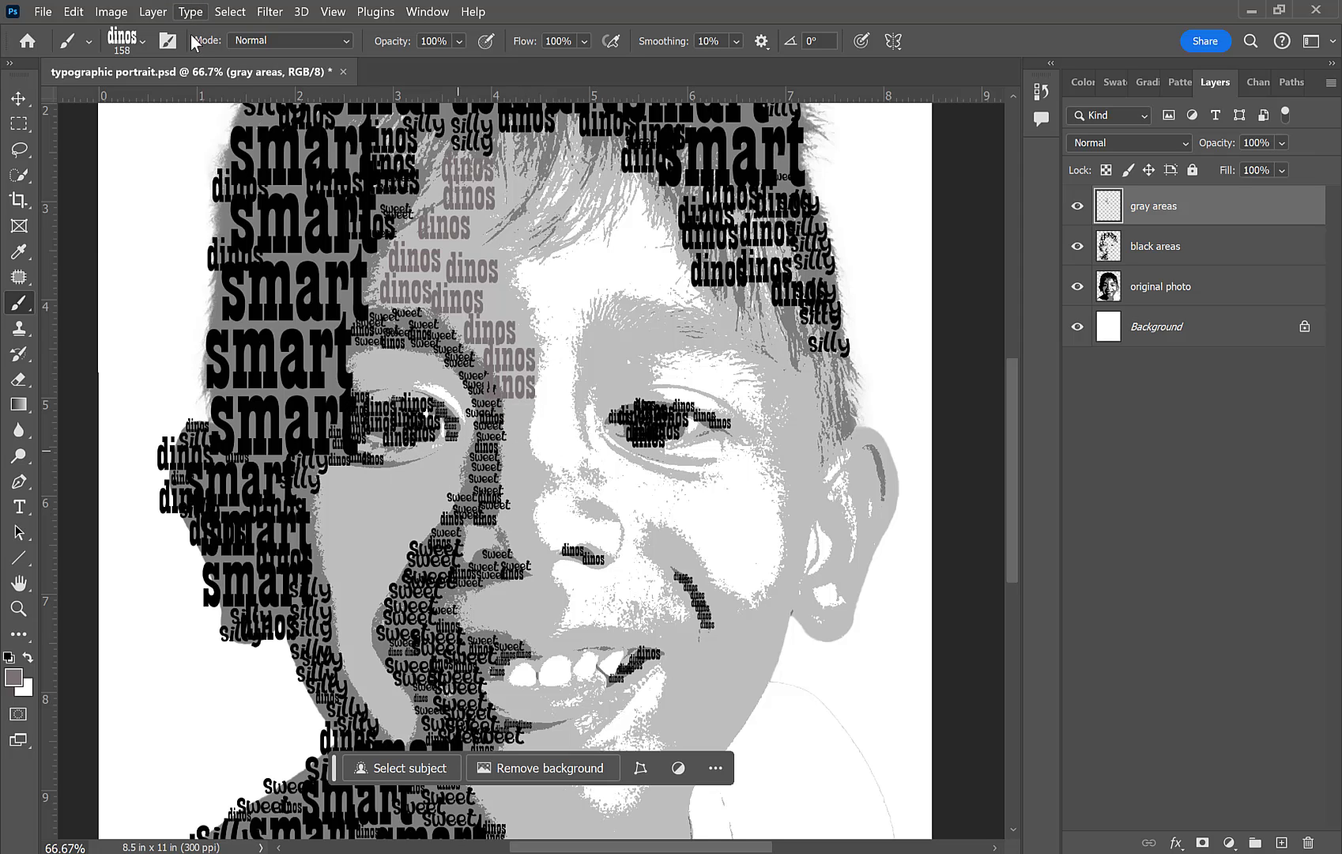
# Step: Set the "dinos" brush size to 92 px and stamp smaller gray words down the shadowed side of the nose
pyautogui.click(138, 45)
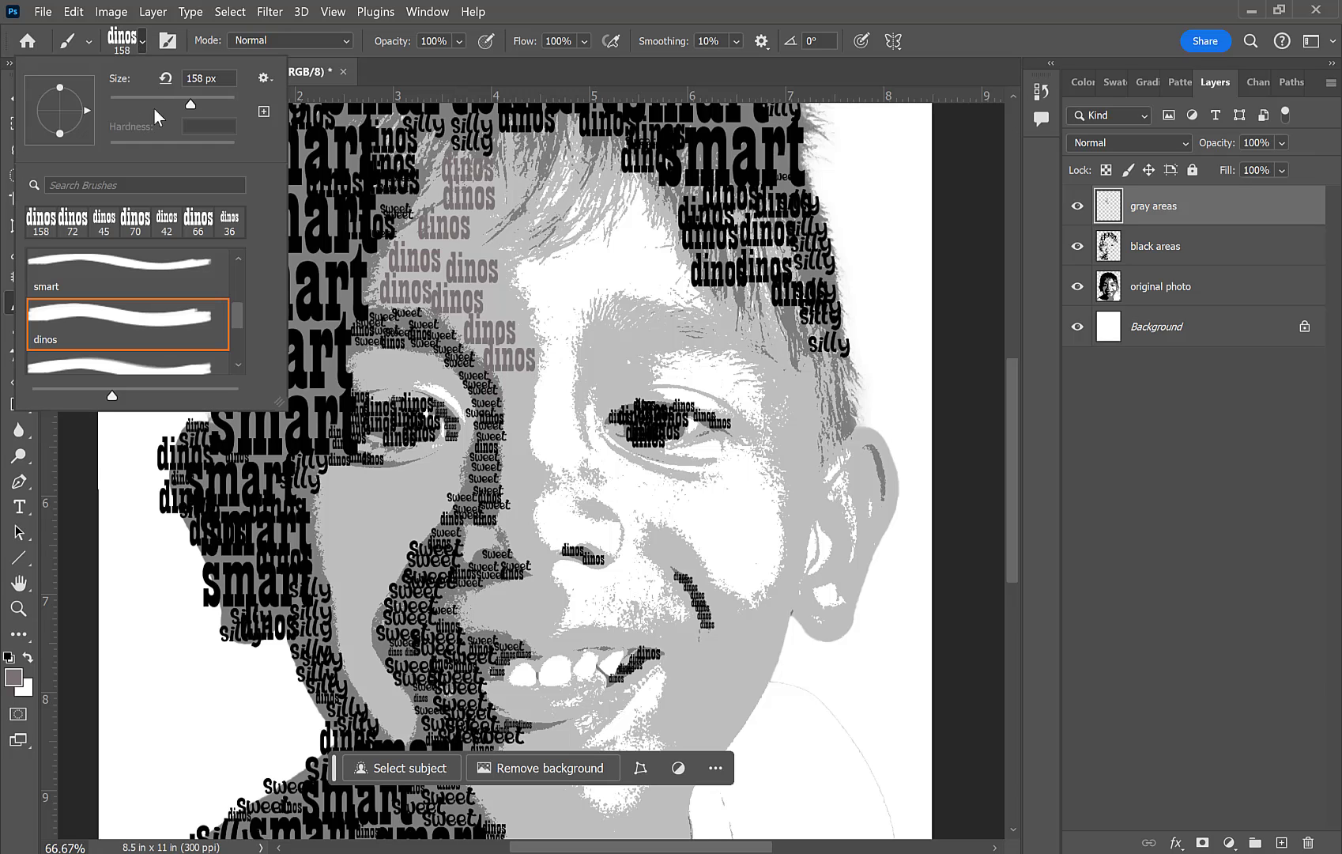
pyautogui.click(163, 99)
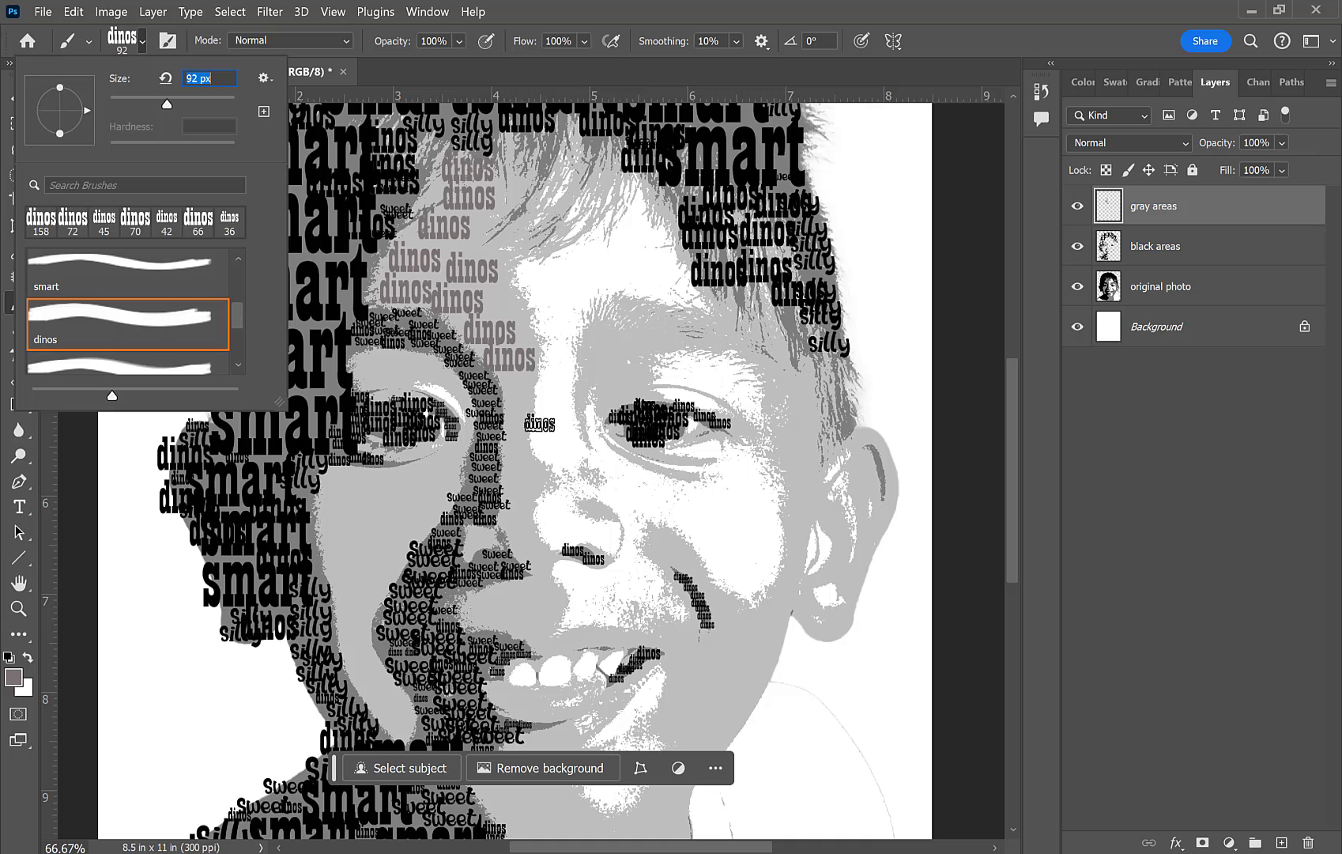
pyautogui.press('Return')
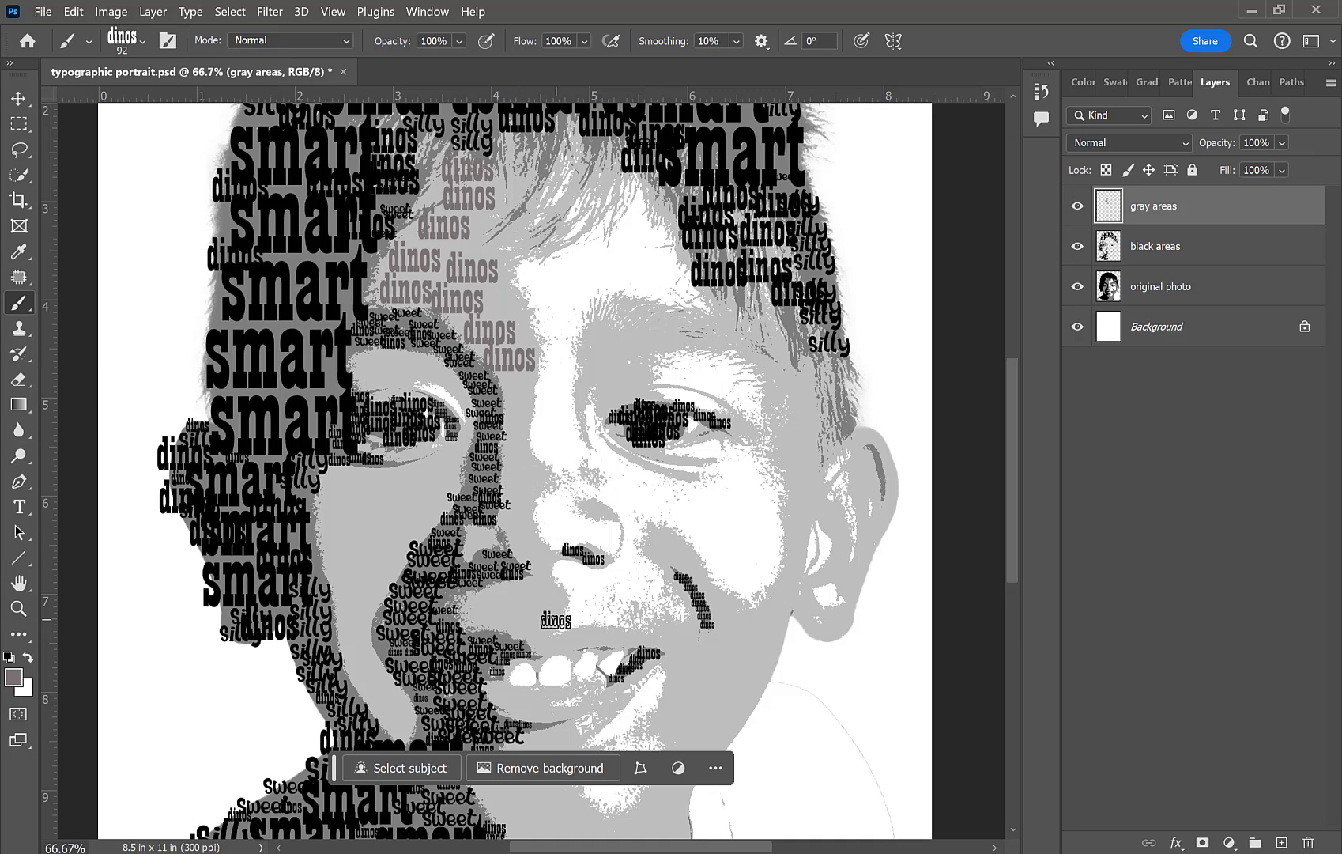
pyautogui.moveTo(515, 437); pyautogui.dragTo(525, 490)
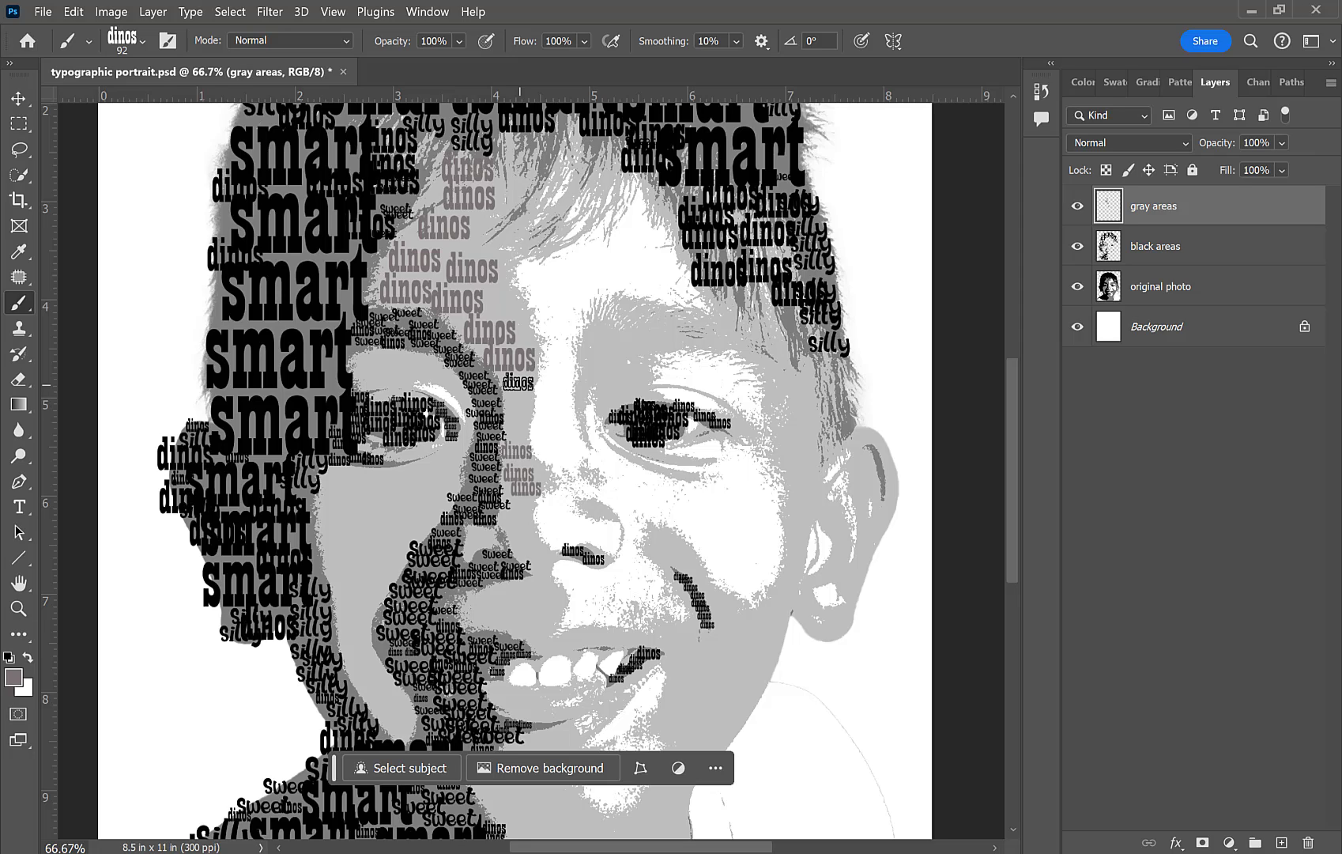
pyautogui.moveTo(517, 382); pyautogui.dragTo(520, 506)
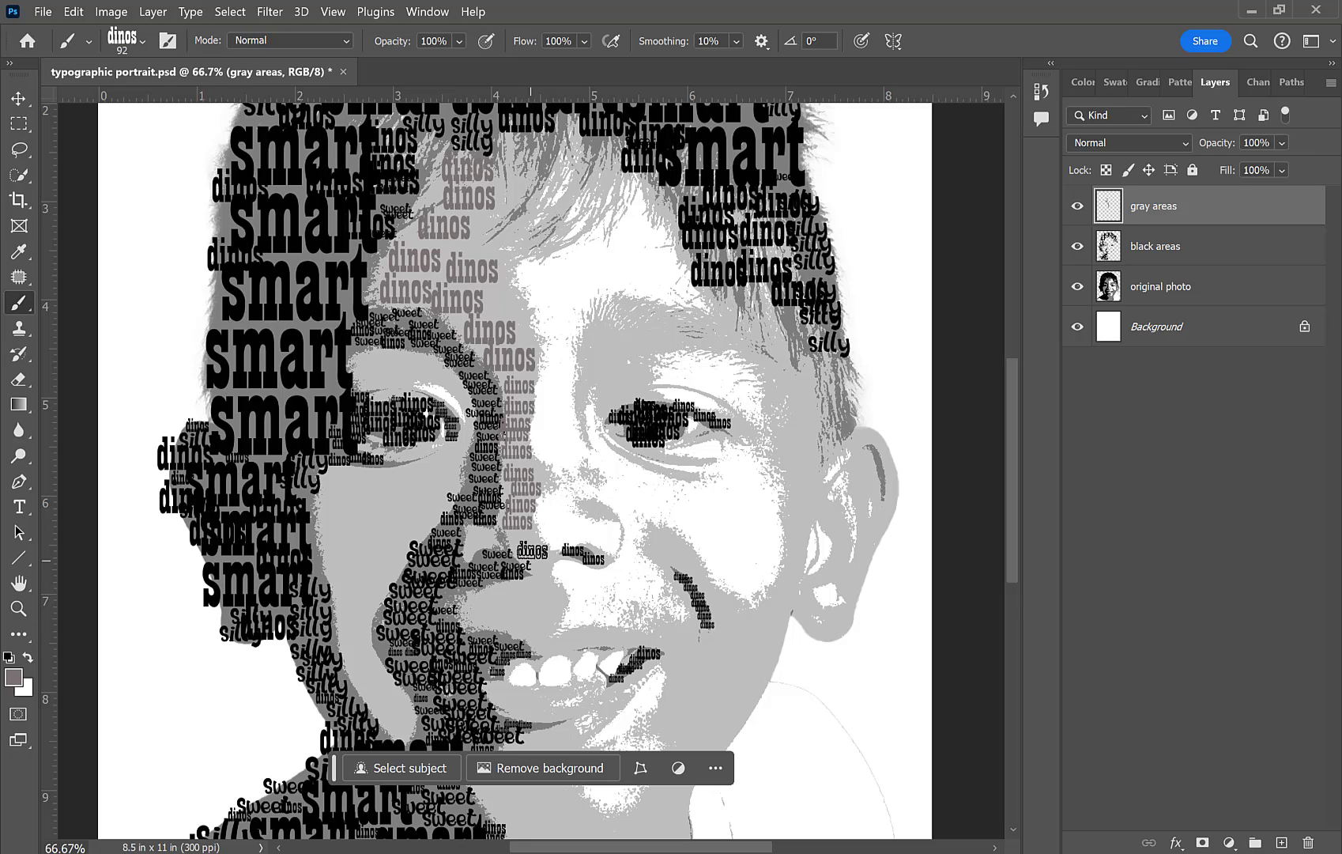
# Step: Stamp gray "dinos" words around the base of the nose and across the upper lip area
pyautogui.click(519, 523)
pyautogui.click(521, 539)
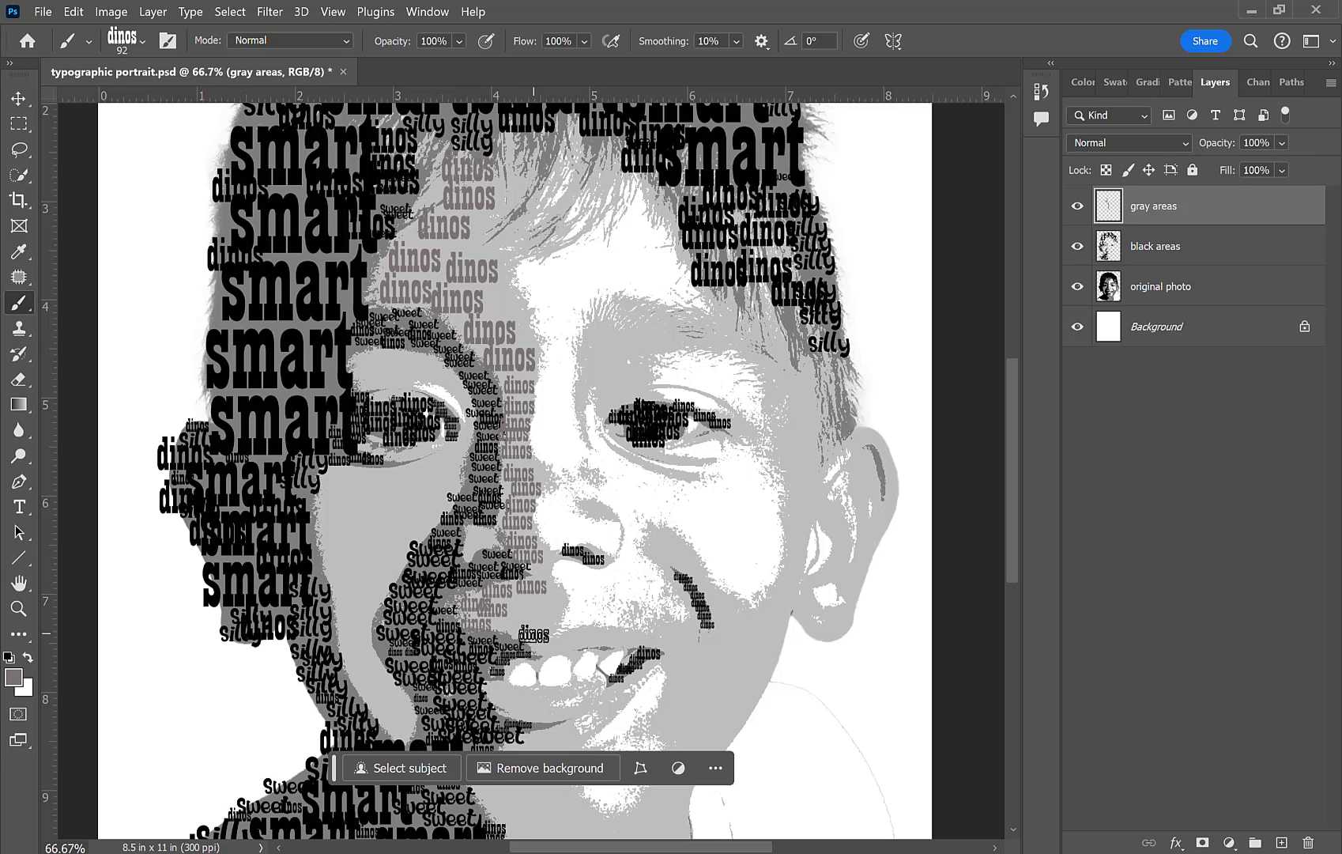
pyautogui.click(534, 635)
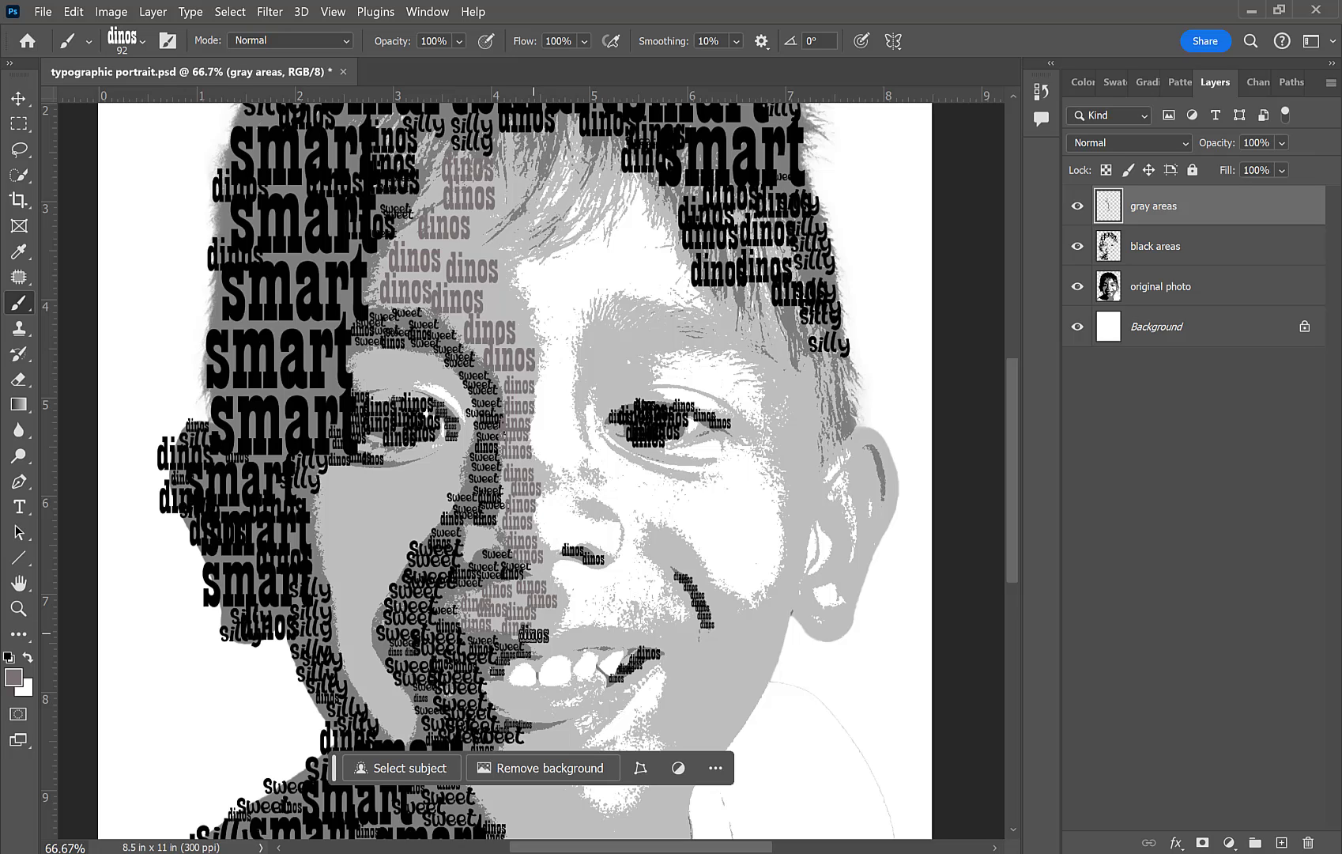
pyautogui.click(549, 618)
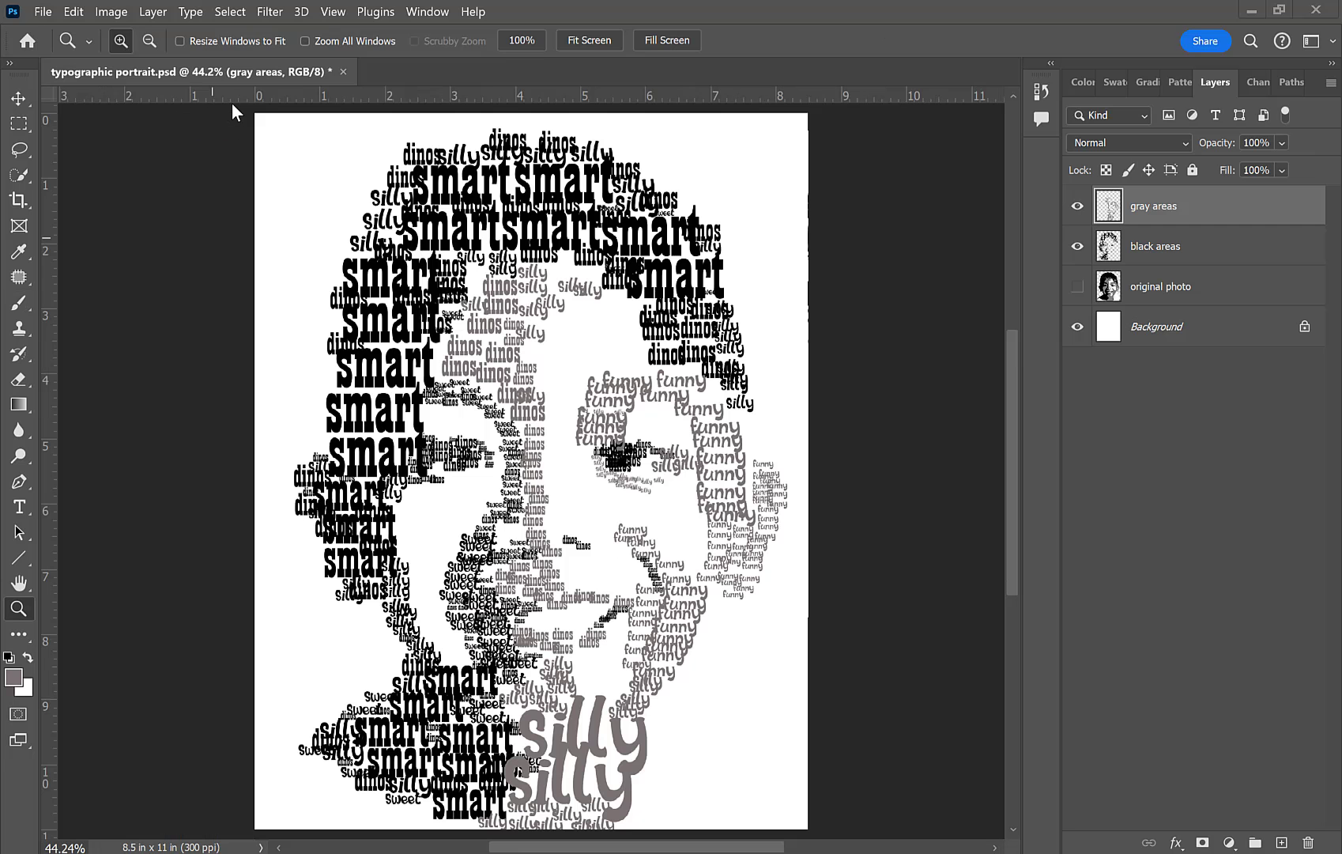
# Step: Show the "original photo" layer, return to the Brush tool, and set the foreground to a lighter gray sampled from the shadowed cheek
pyautogui.click(1078, 286)
pyautogui.click(19, 303)
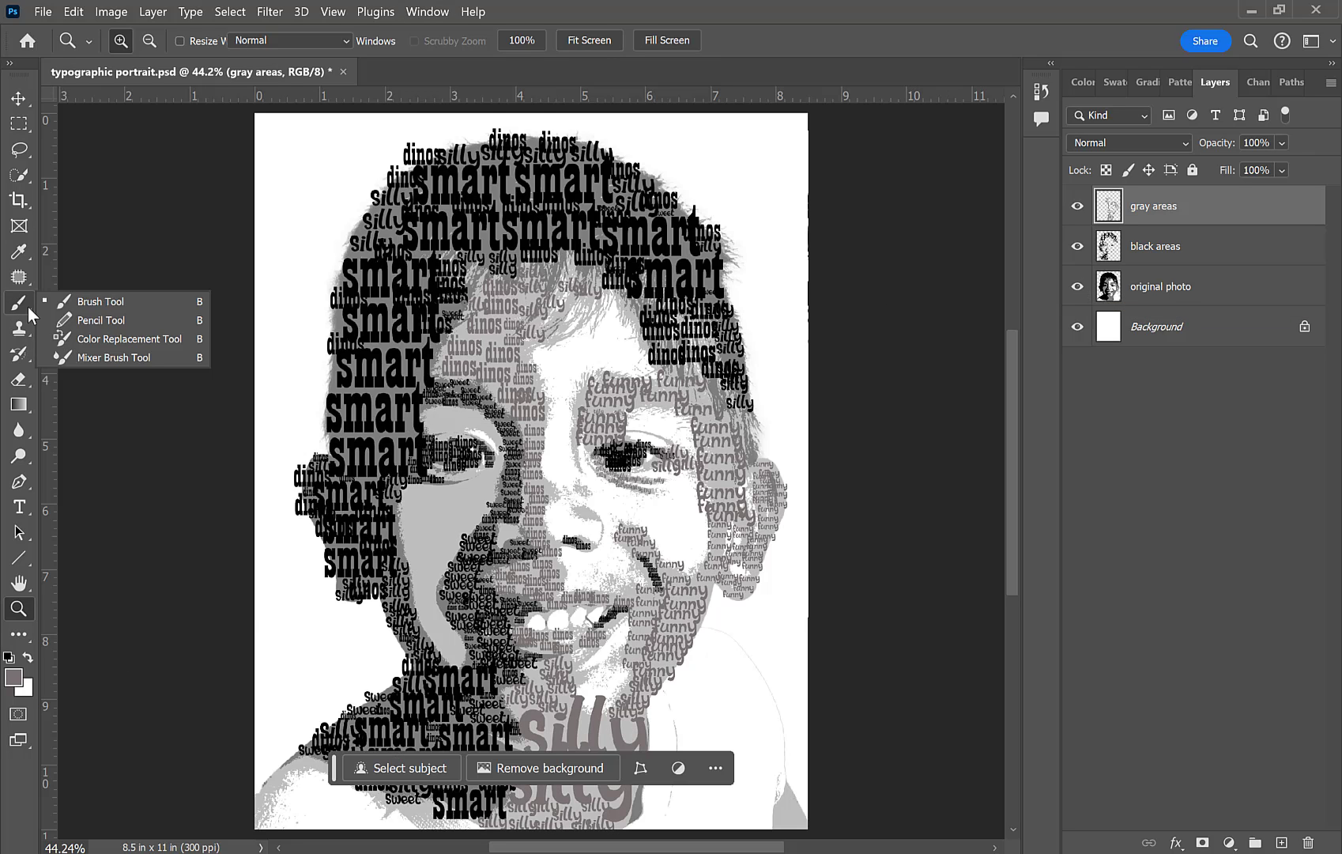
pyautogui.click(14, 678)
pyautogui.click(833, 175)
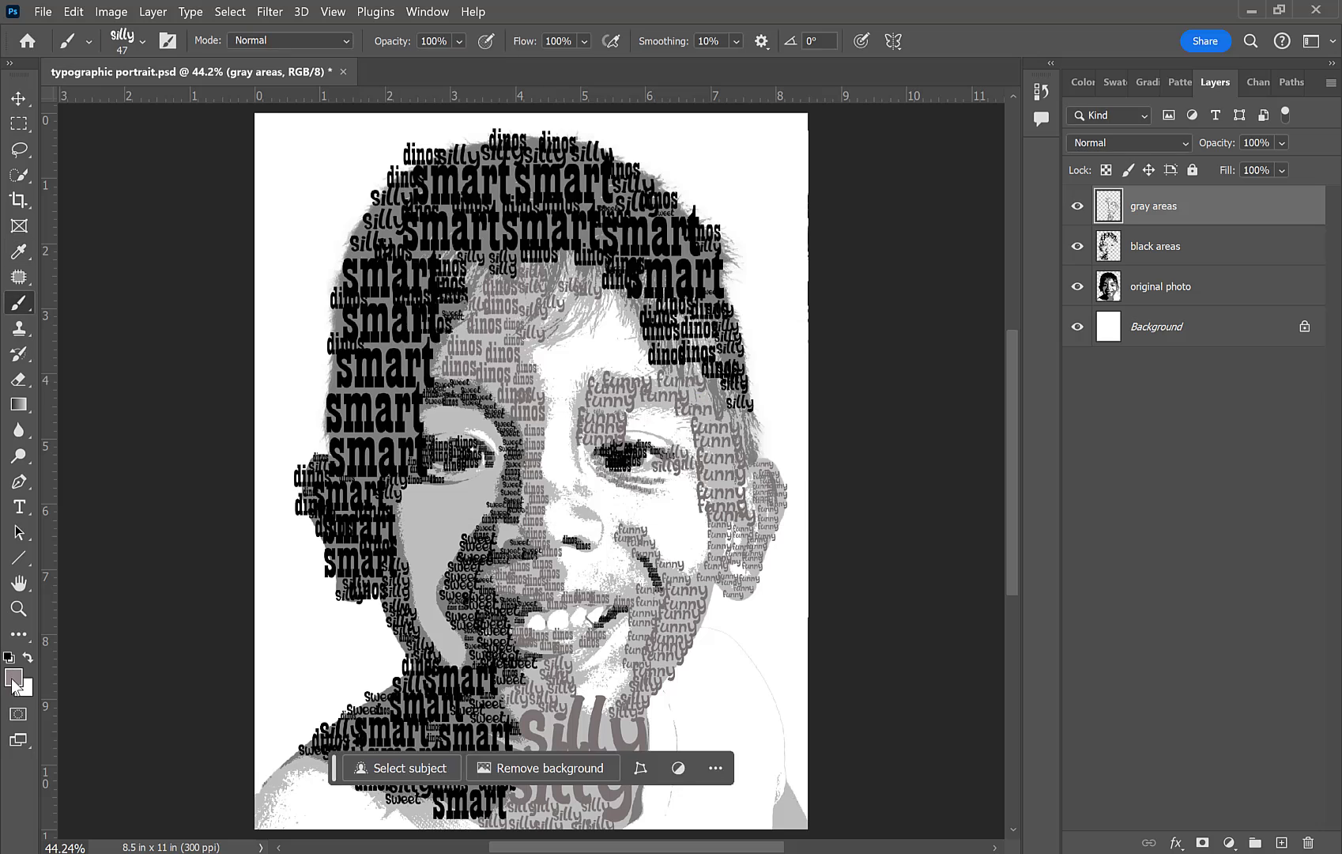
pyautogui.click(13, 677)
pyautogui.click(435, 543)
pyautogui.click(394, 254)
pyautogui.click(852, 181)
# Step: Set the "silly" brush size to 146 px and stamp light gray words over the shadowed cheek and the area around the eye
pyautogui.click(141, 41)
pyautogui.write('146')
pyautogui.press('Return')
pyautogui.moveTo(425, 490); pyautogui.dragTo(425, 525)
pyautogui.click(427, 563)
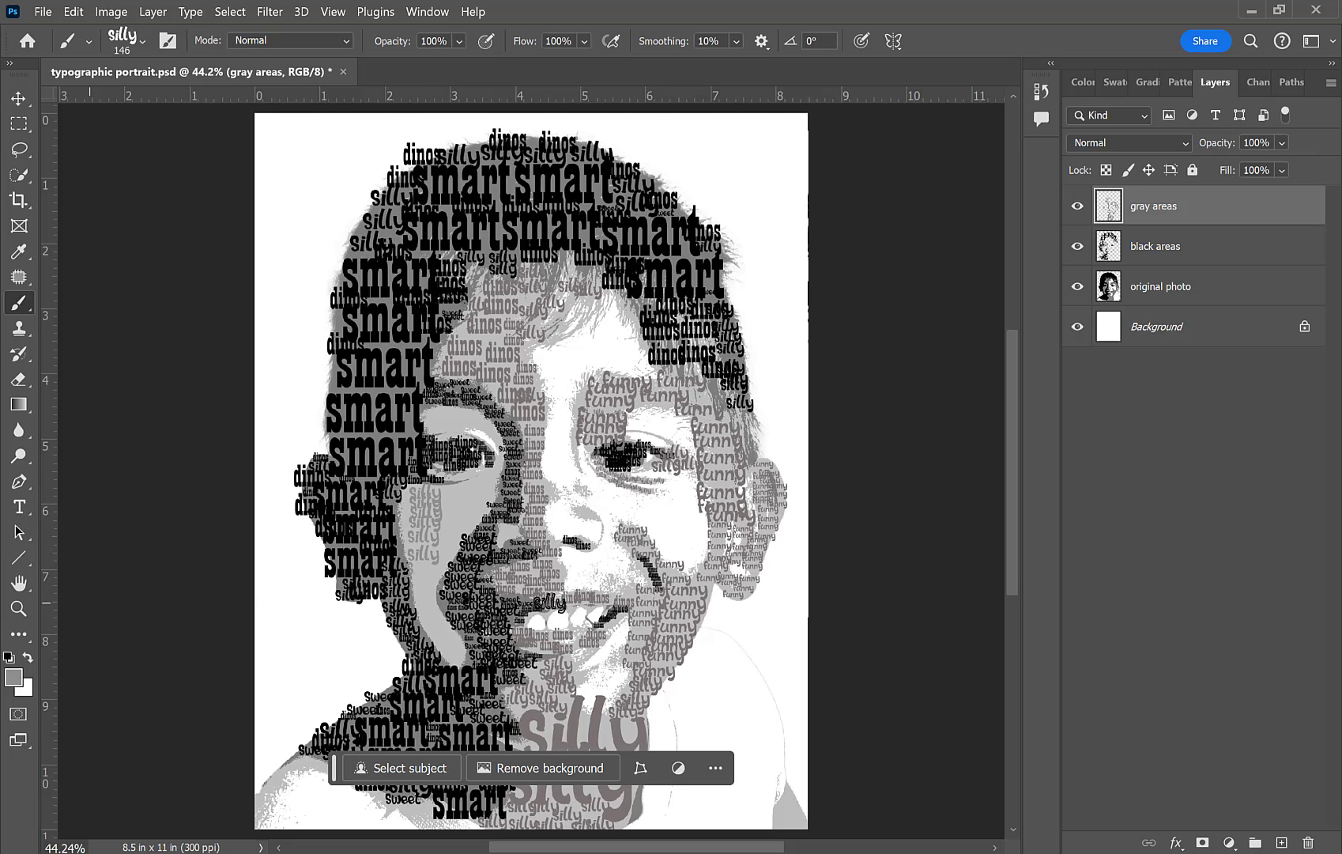
pyautogui.moveTo(431, 620); pyautogui.dragTo(486, 484)
pyautogui.click(457, 510)
pyautogui.click(440, 478)
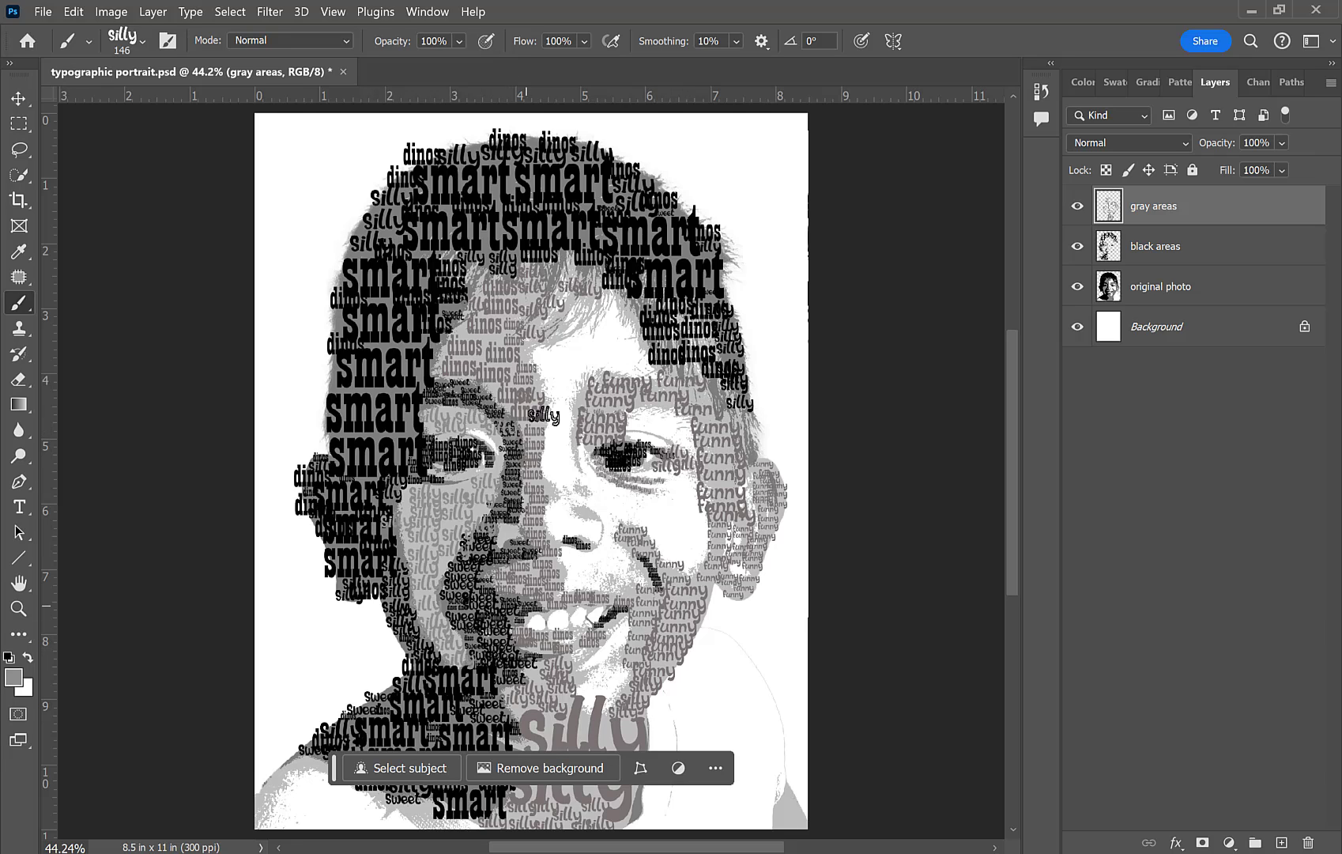
# Step: Hide the "original photo" layer to check the word coverage on its own, and show it again
pyautogui.click(1077, 287)
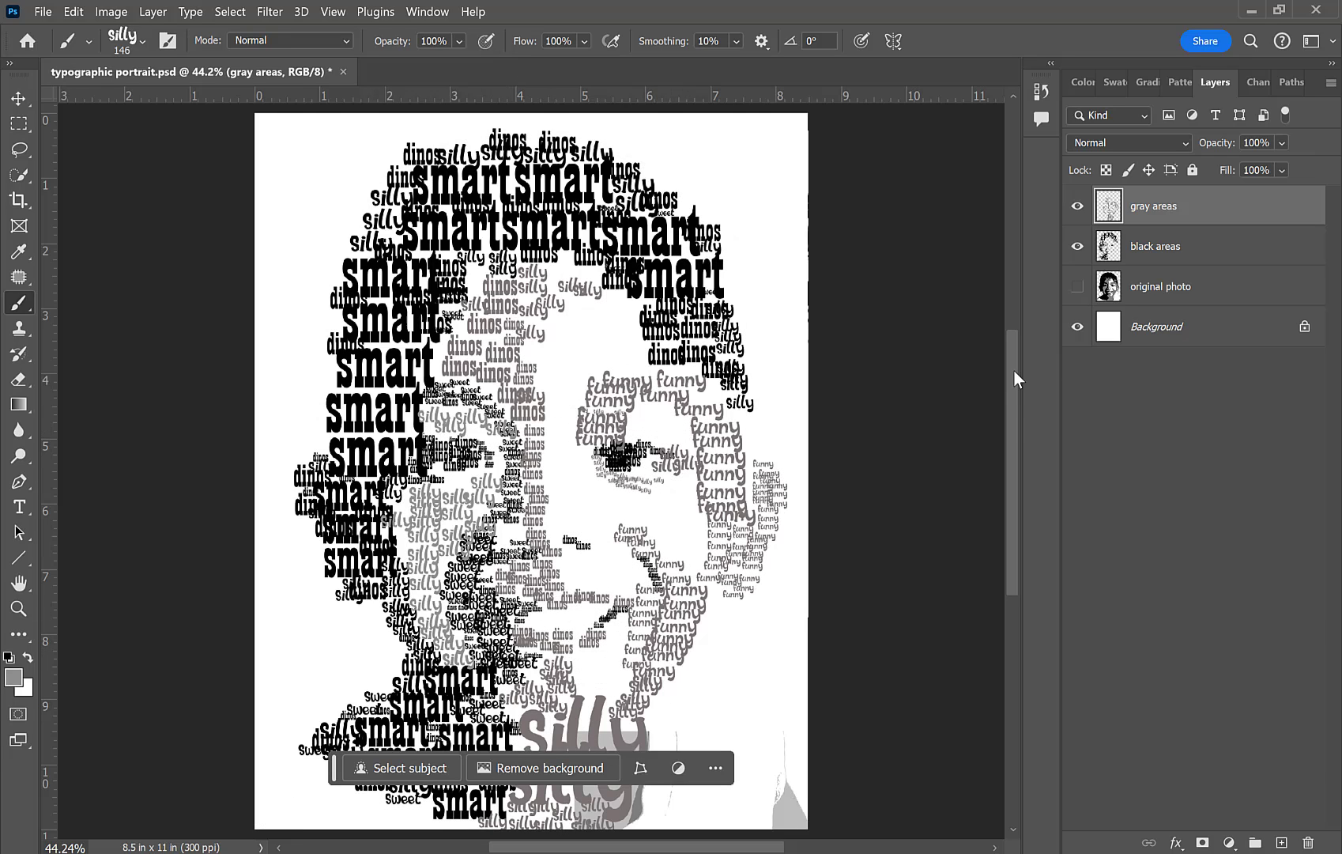
pyautogui.rightClick(1018, 500)
pyautogui.click(1078, 286)
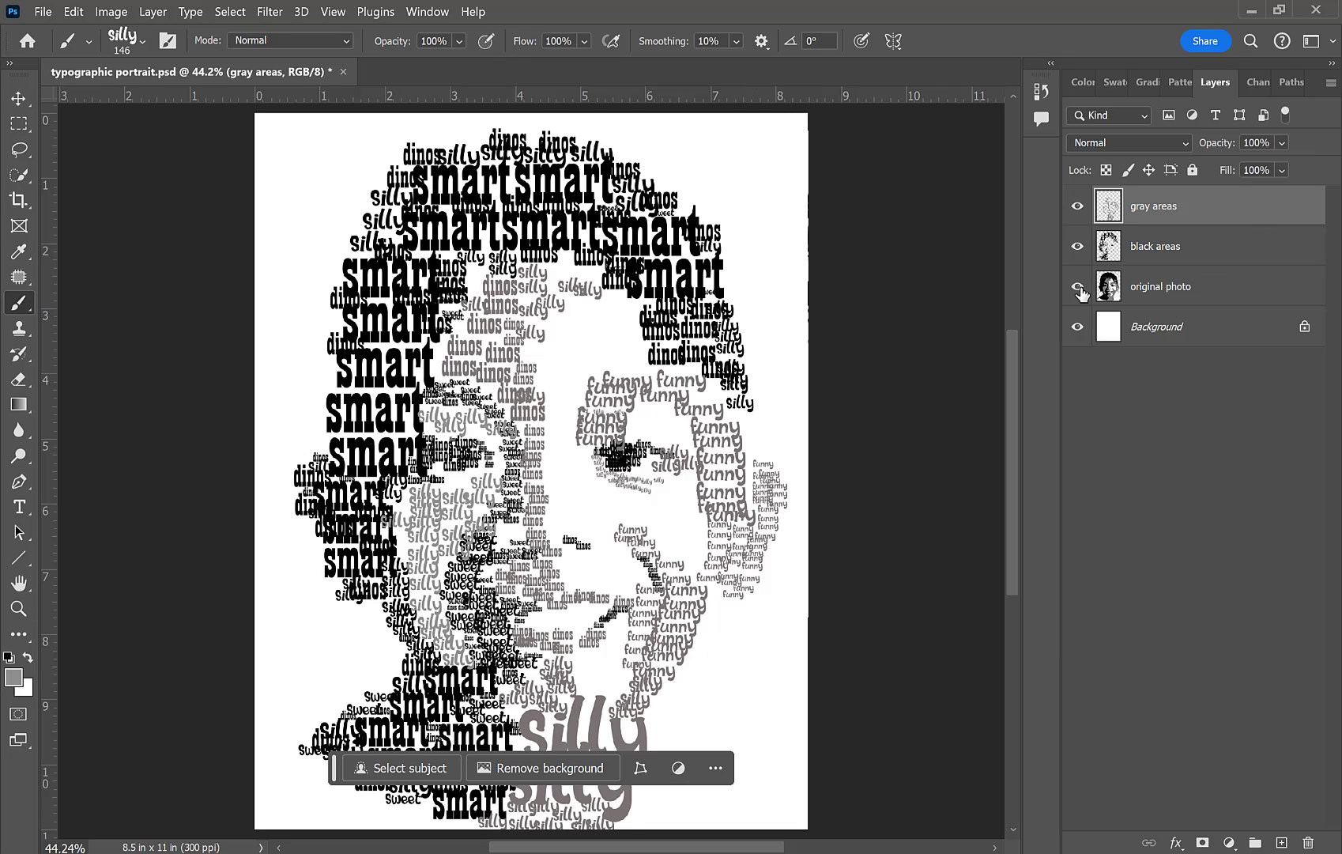
# Step: Switch to the "smart" word brush and stamp small words into the remaining gaps of the portrait
pyautogui.rightClick(707, 392)
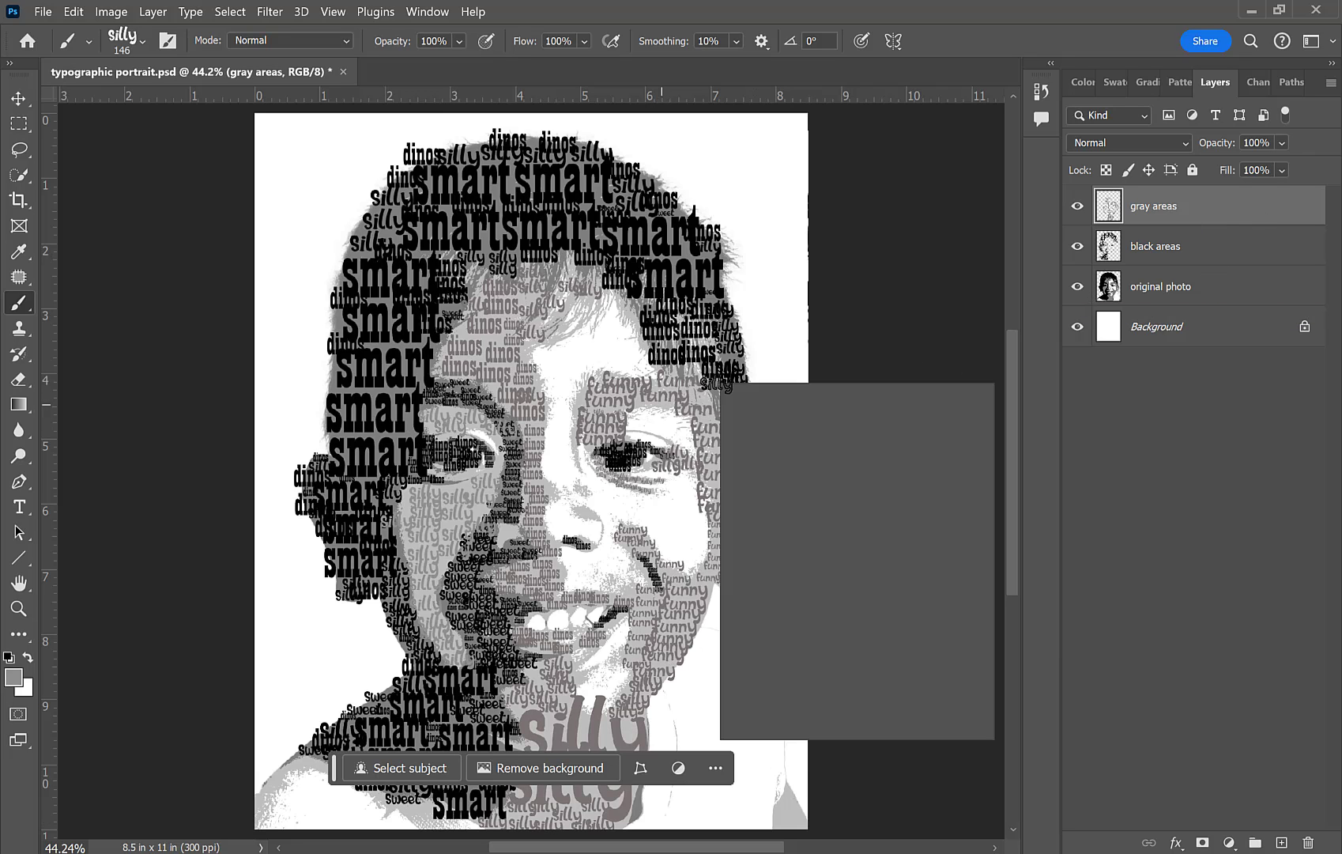
pyautogui.scroll(1, 782, 633)
pyautogui.doubleClick(749, 620)
pyautogui.click(118, 46)
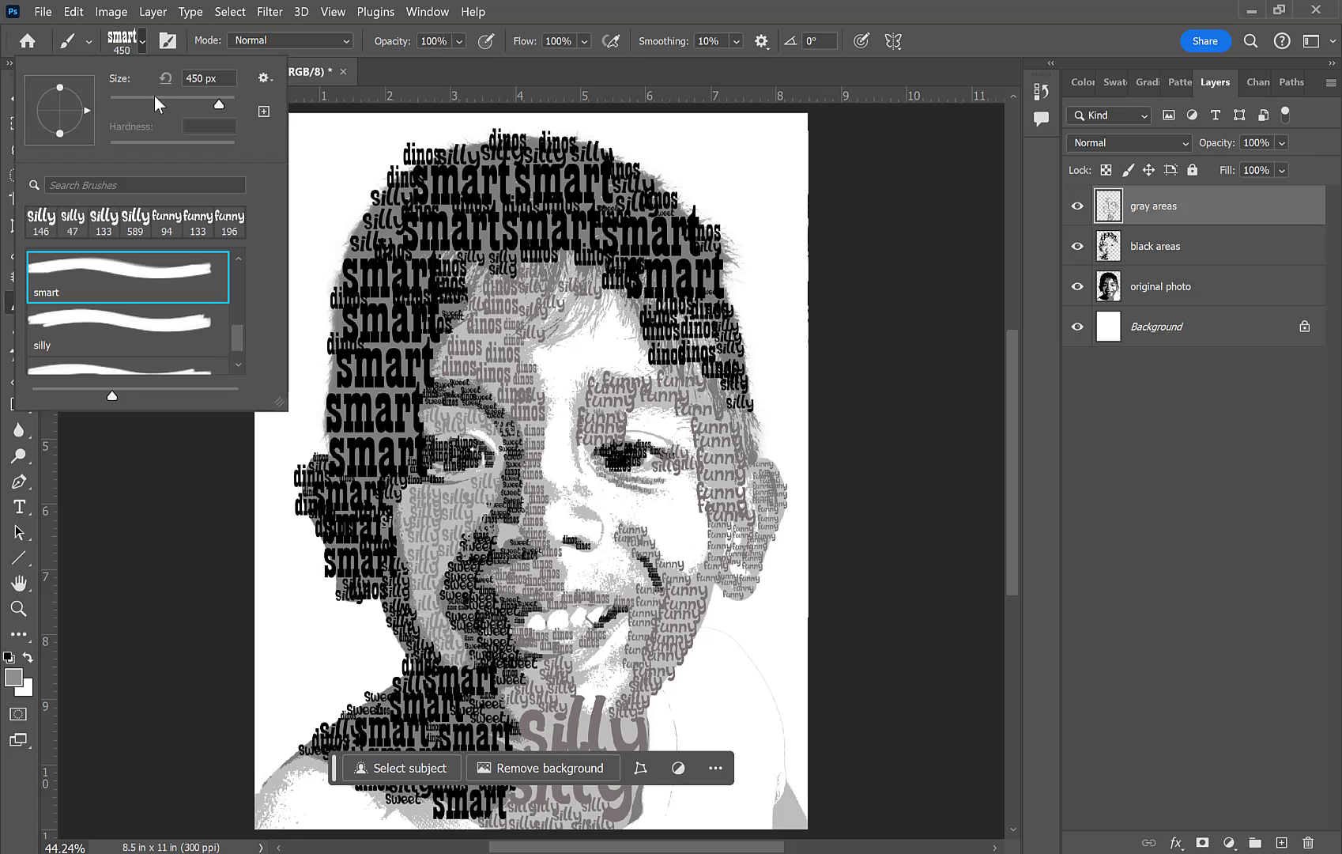
pyautogui.click(593, 737)
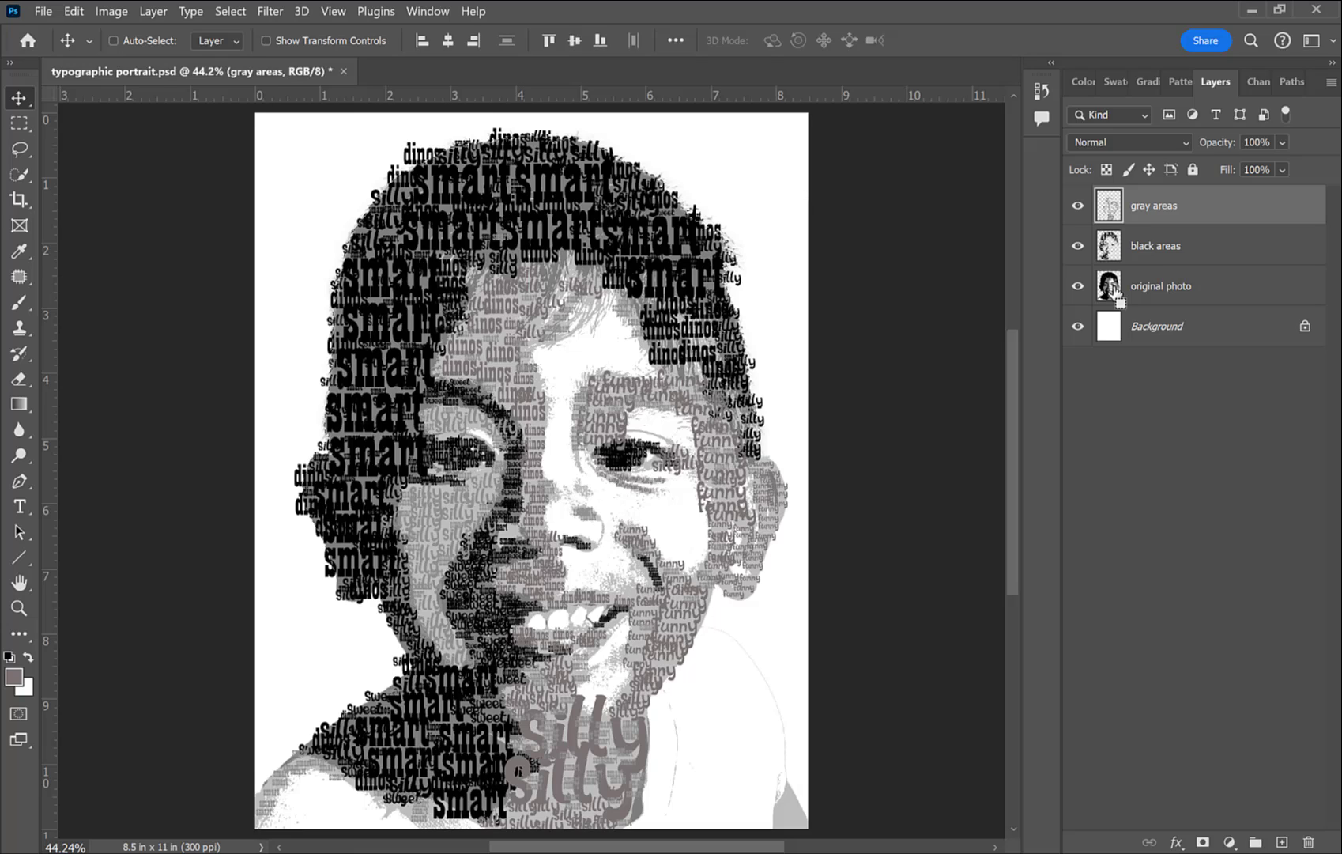
# Step: Load the "original photo" layer's outline as a selection, activate "black areas", and hide the original photo
pyautogui.keyDown('ctrl'); pyautogui.click(1110, 286); pyautogui.keyUp('ctrl')
pyautogui.click(1145, 257)
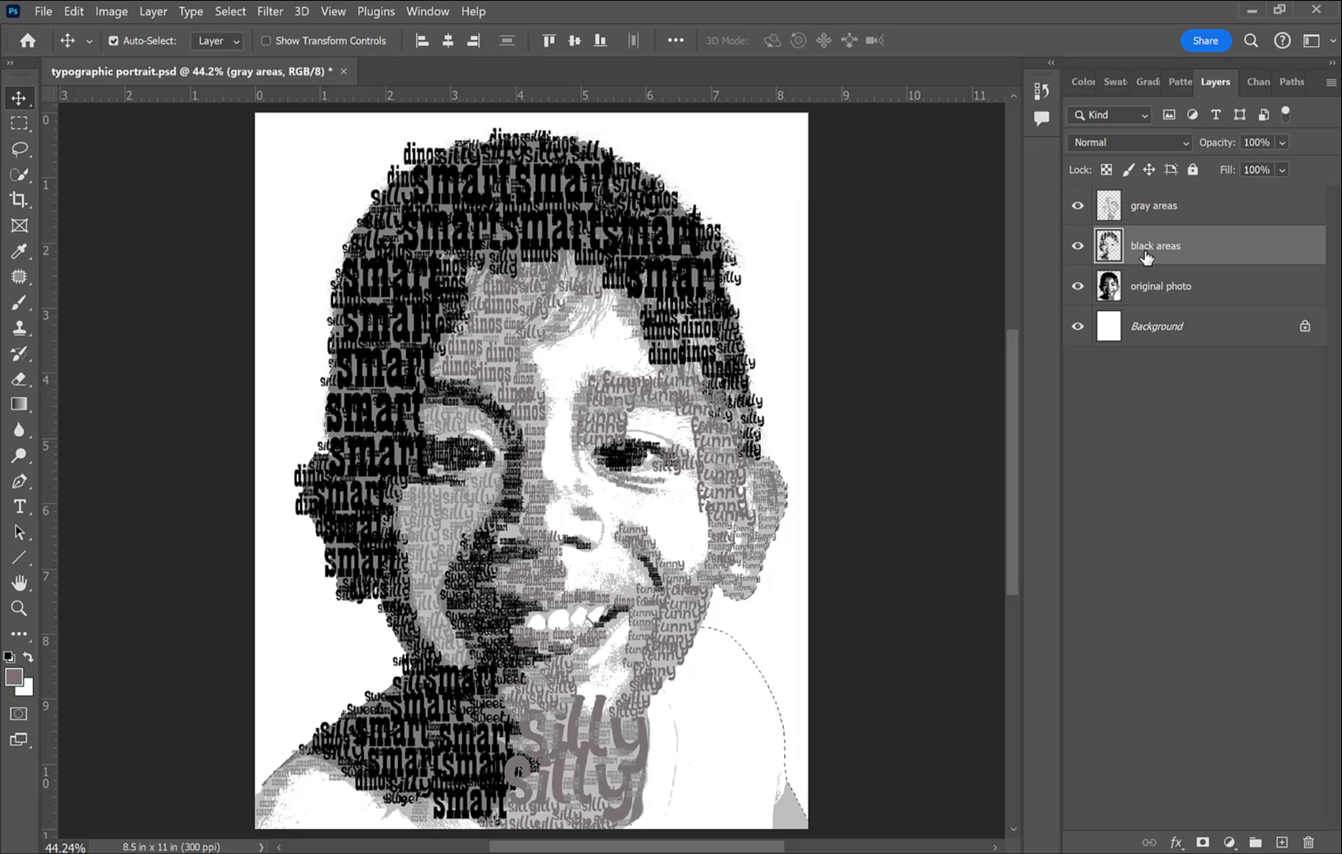
pyautogui.click(1084, 286)
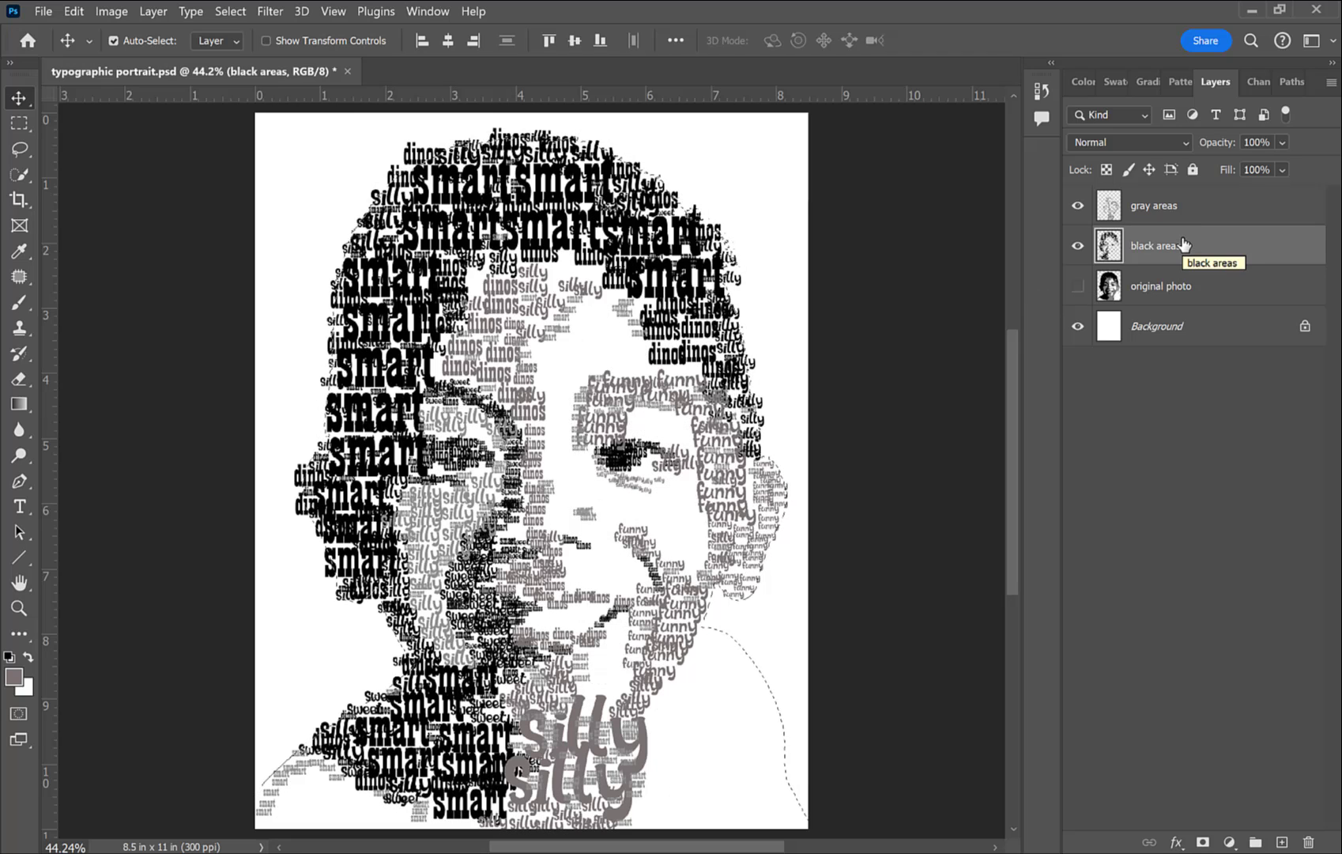
# Step: Invert the selection, delete the words outside the outline on "black areas" and "gray areas", and deselect
pyautogui.click(256, 11)
pyautogui.moveTo(229, 11)
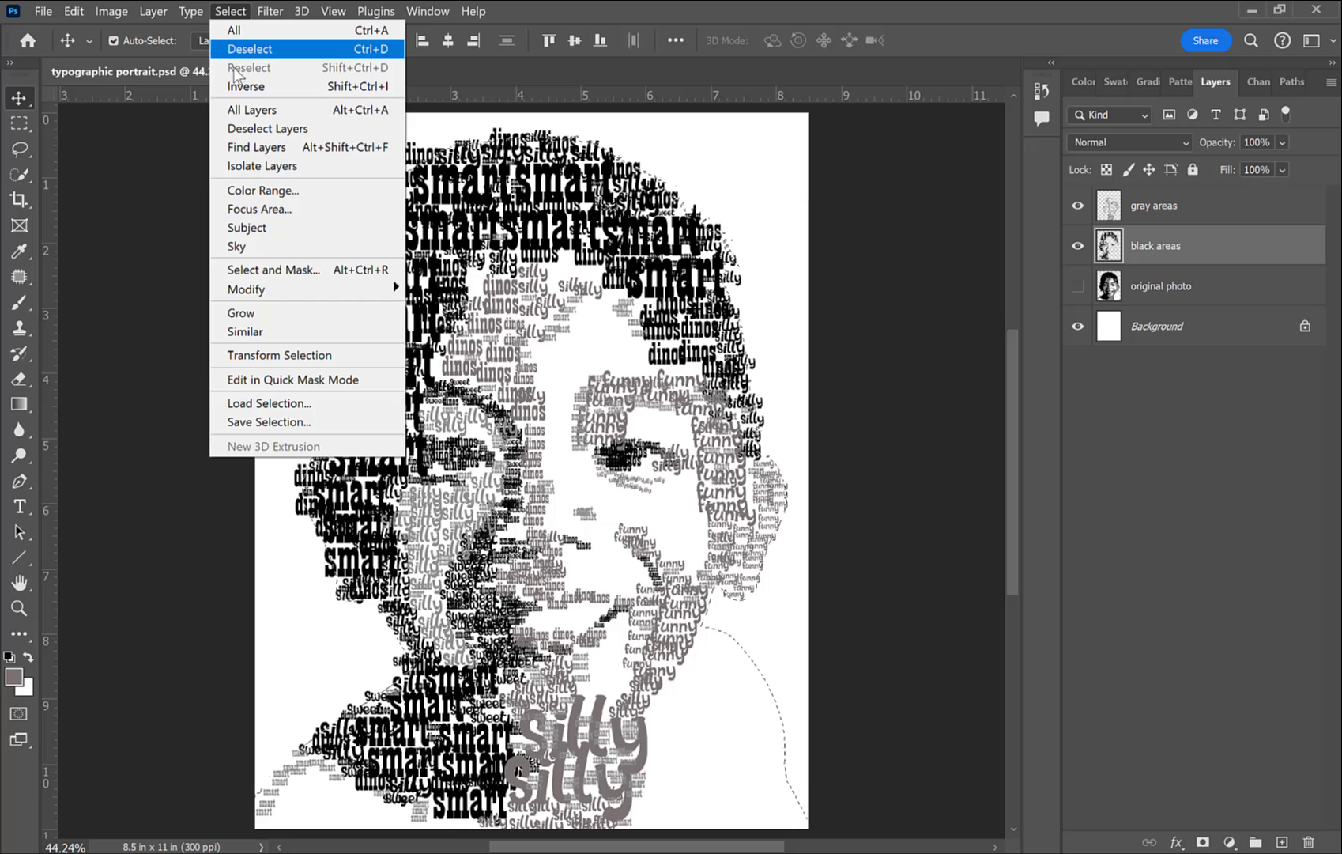
pyautogui.click(245, 88)
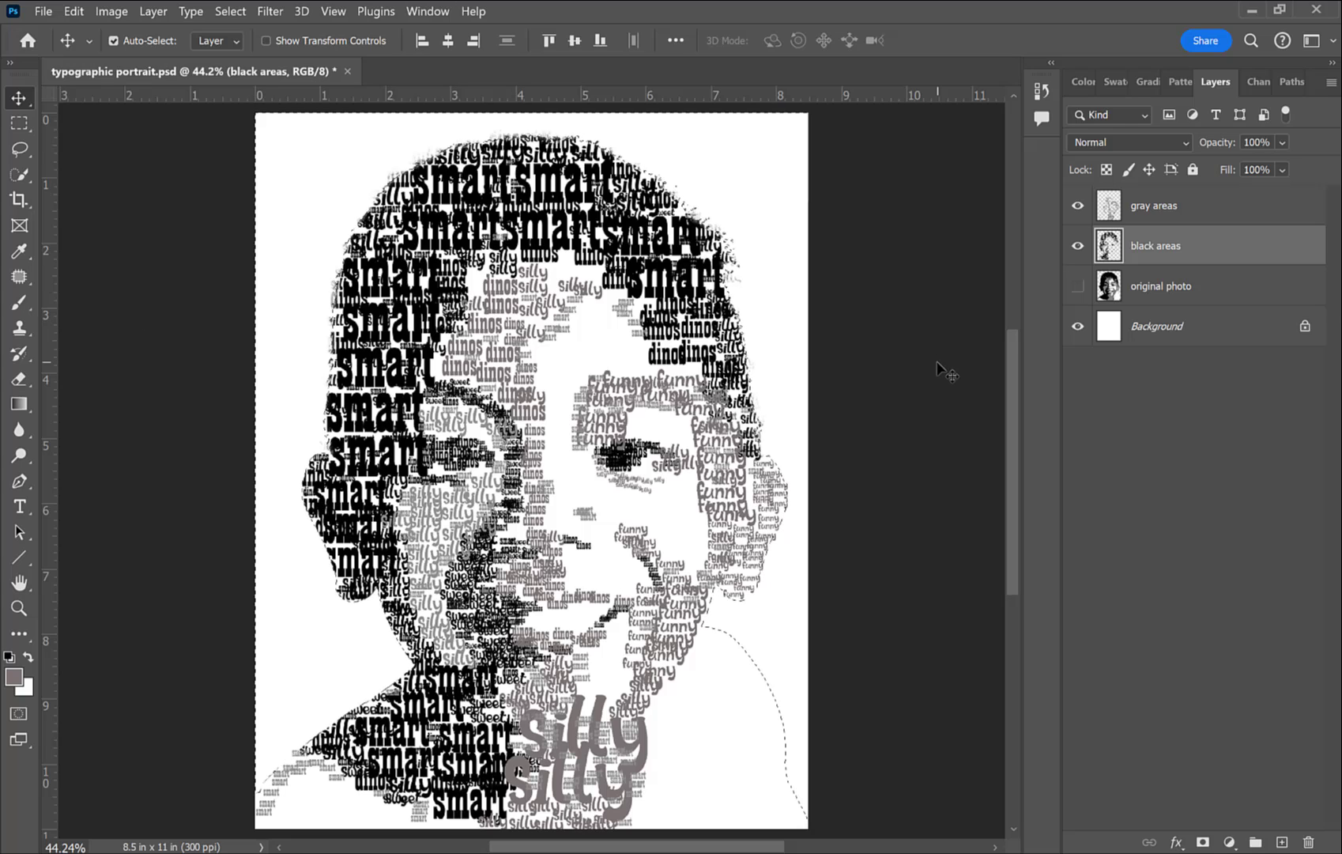
pyautogui.click(1123, 215)
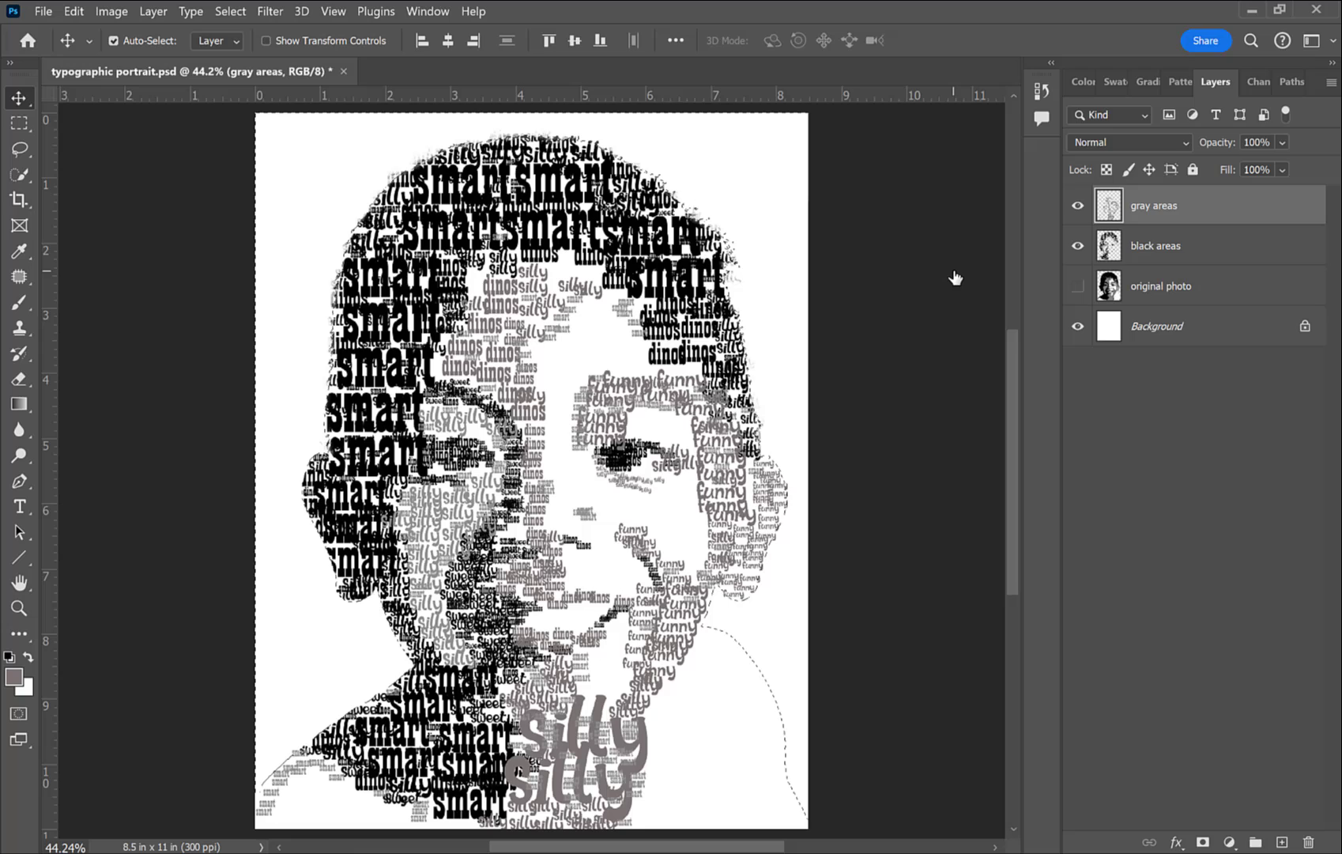
pyautogui.hotkey('ctrl', 'd')
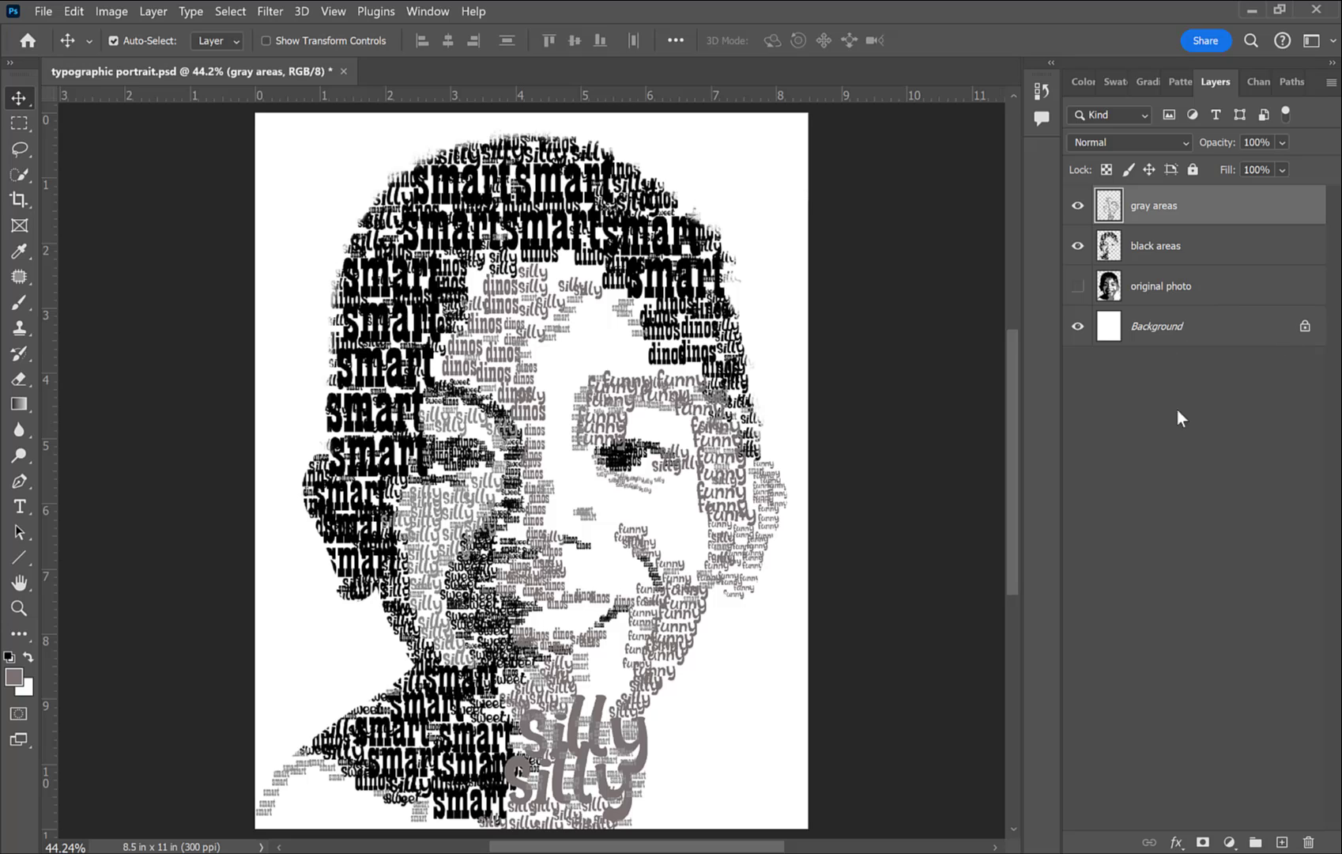
# Step: Show the "original photo" layer briefly to compare it with the trimmed words, and hide it again
pyautogui.click(1078, 286)
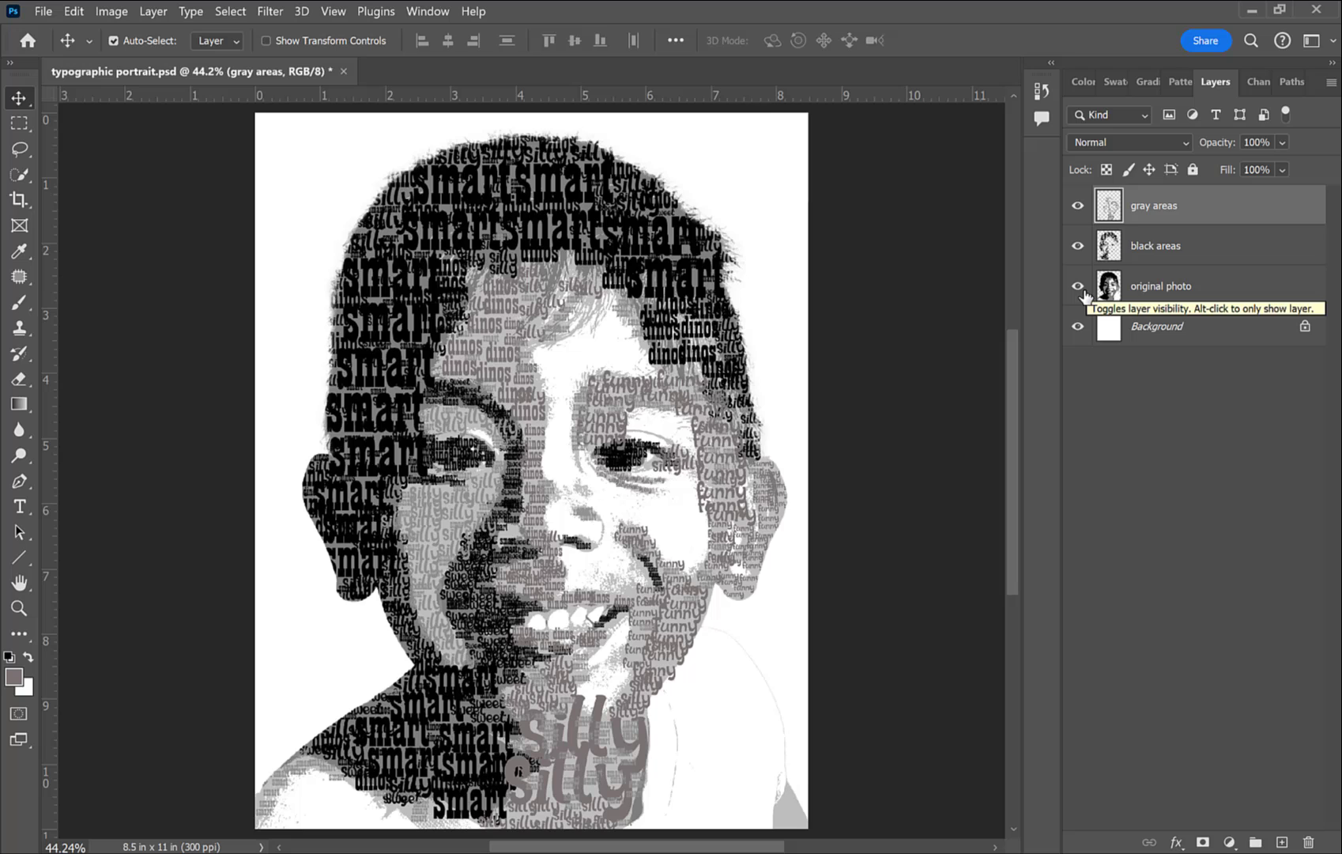
pyautogui.click(1078, 288)
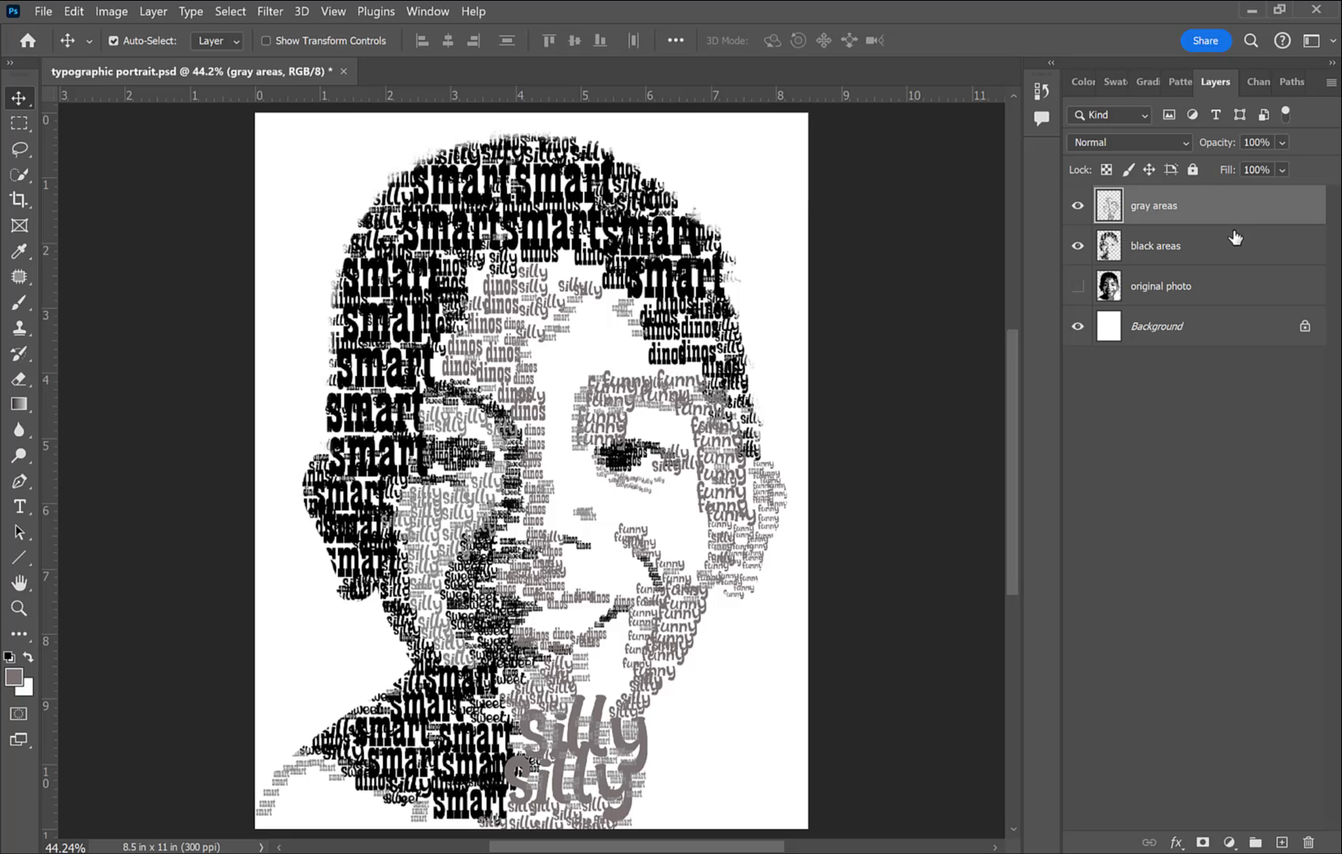
# Step: Activate the Background layer and choose the dark navy-to-steel-blue preset from the Blues group for the Gradient tool
pyautogui.click(1225, 346)
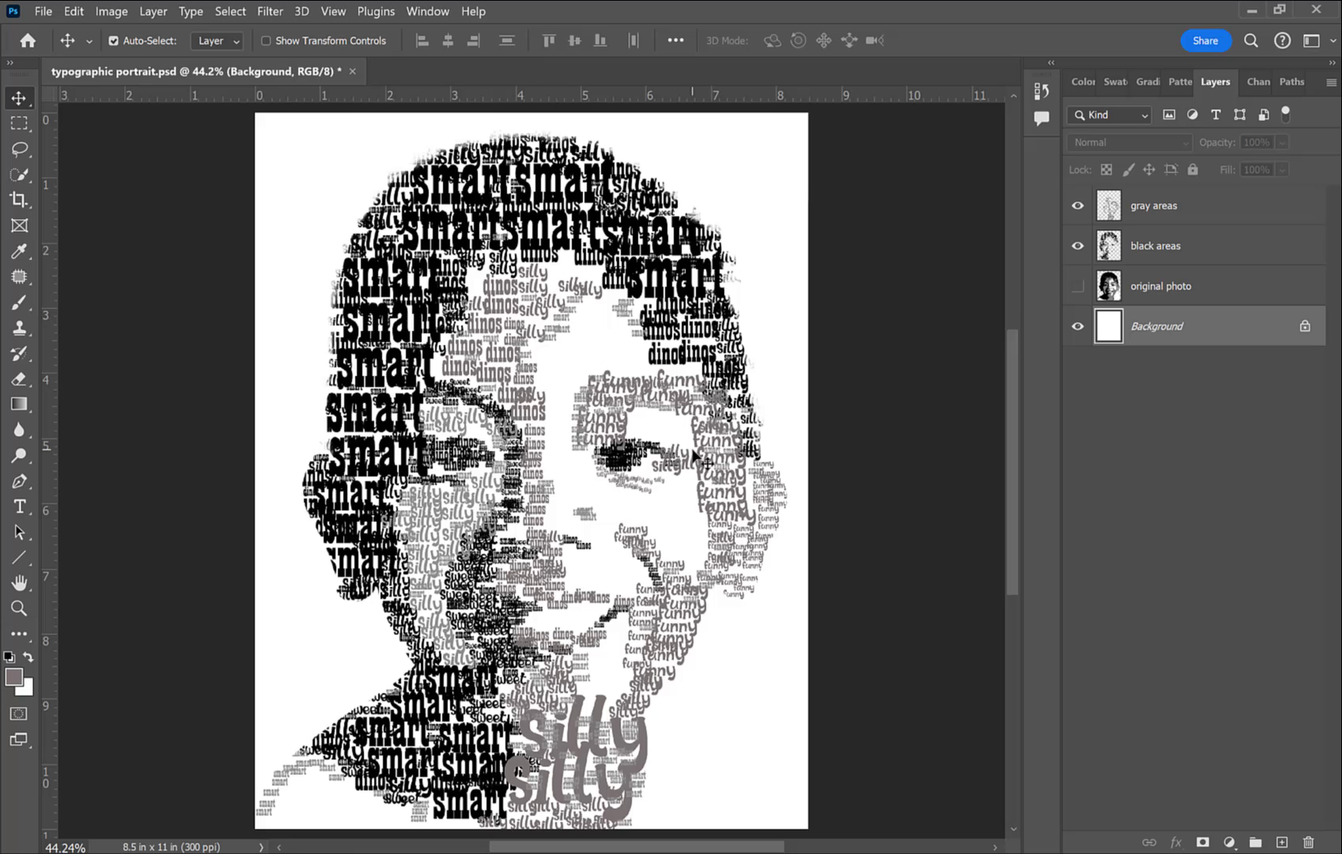
pyautogui.click(17, 405)
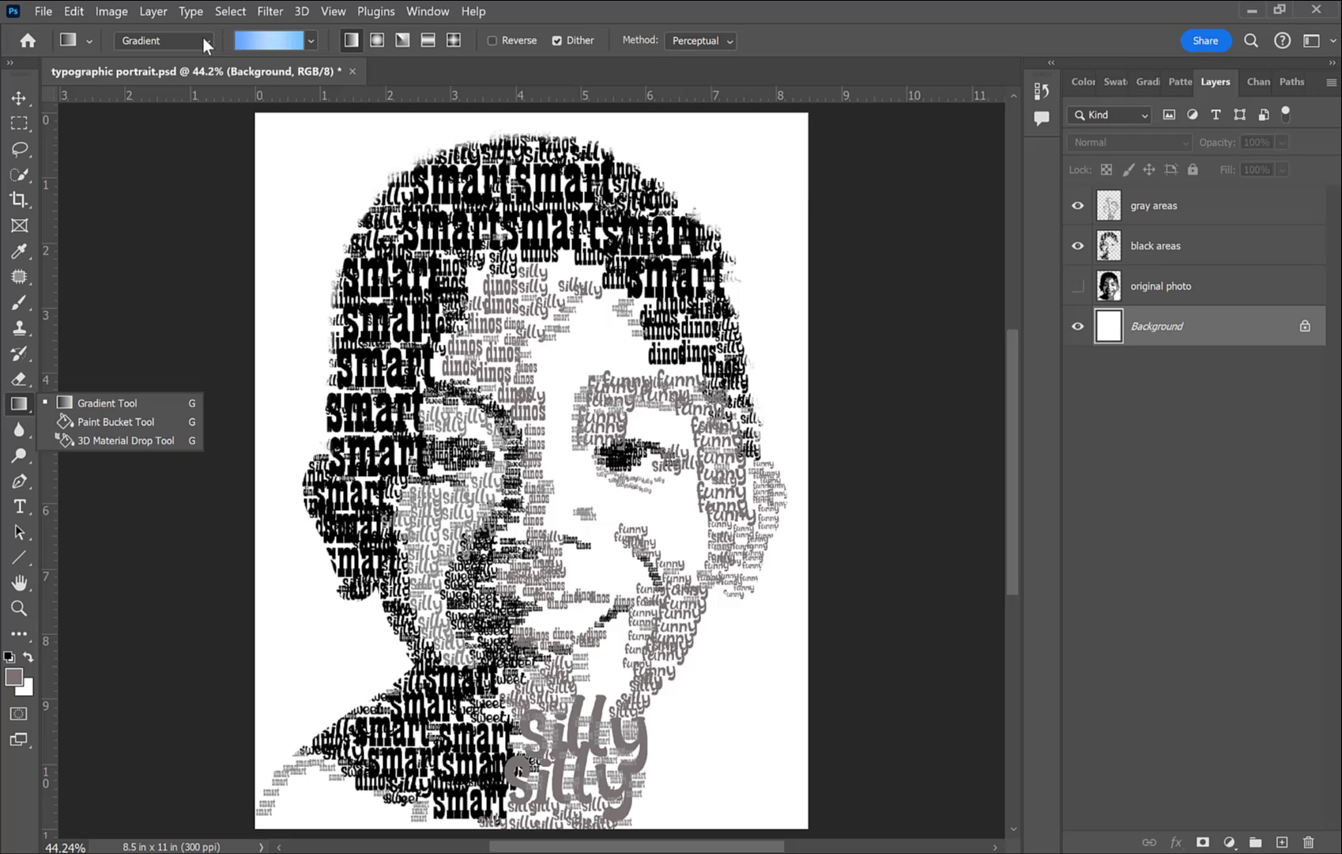
pyautogui.click(283, 39)
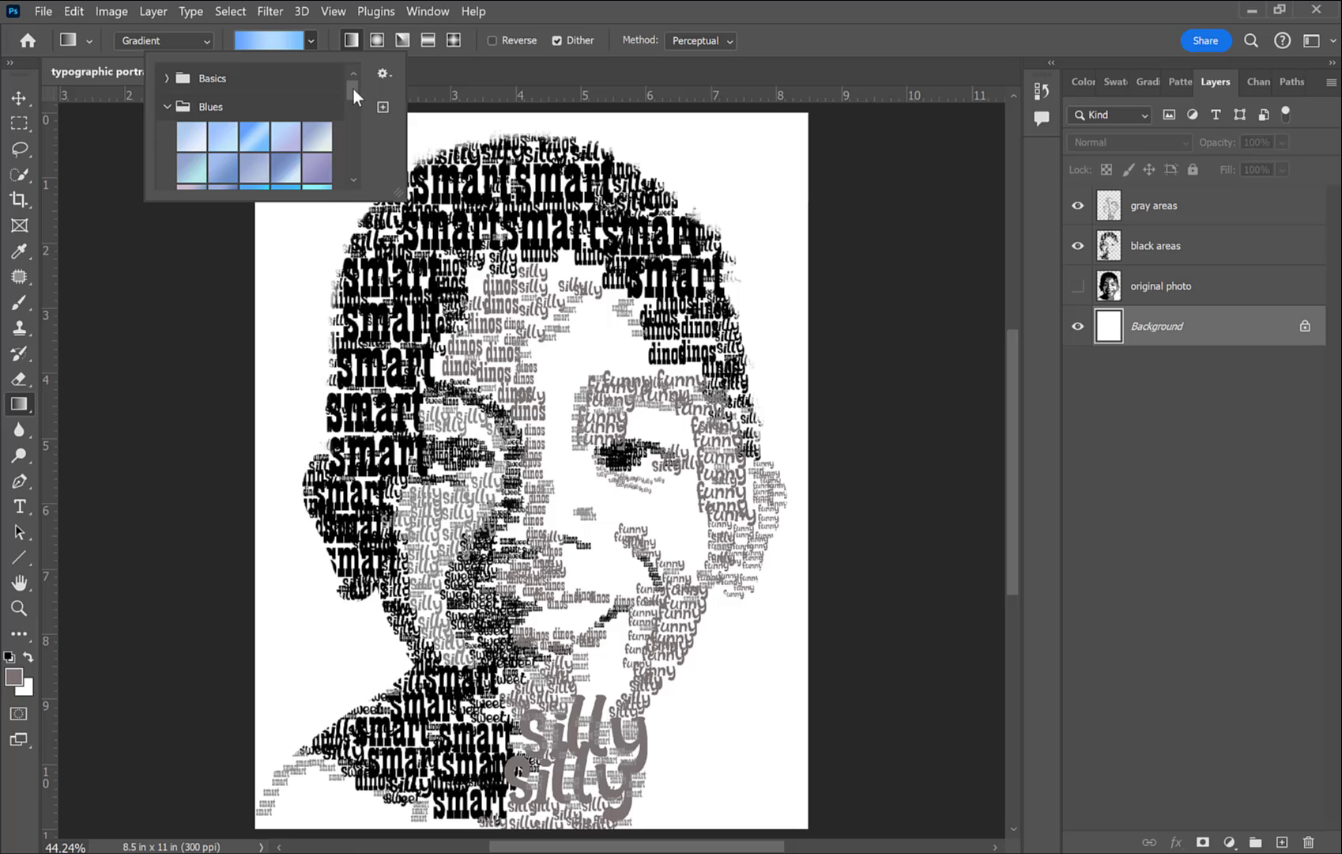
pyautogui.scroll(-2, 349, 119)
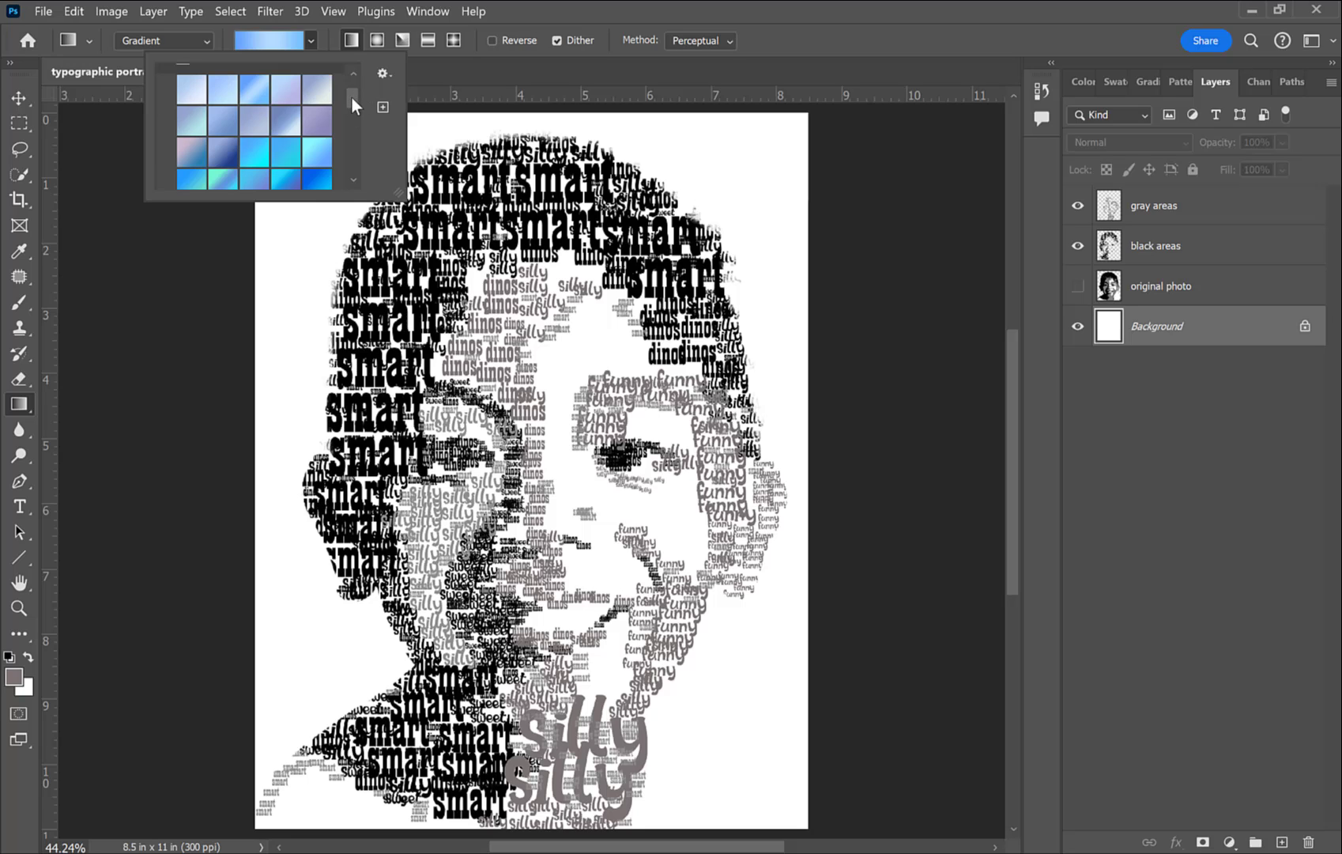
pyautogui.scroll(-2, 350, 121)
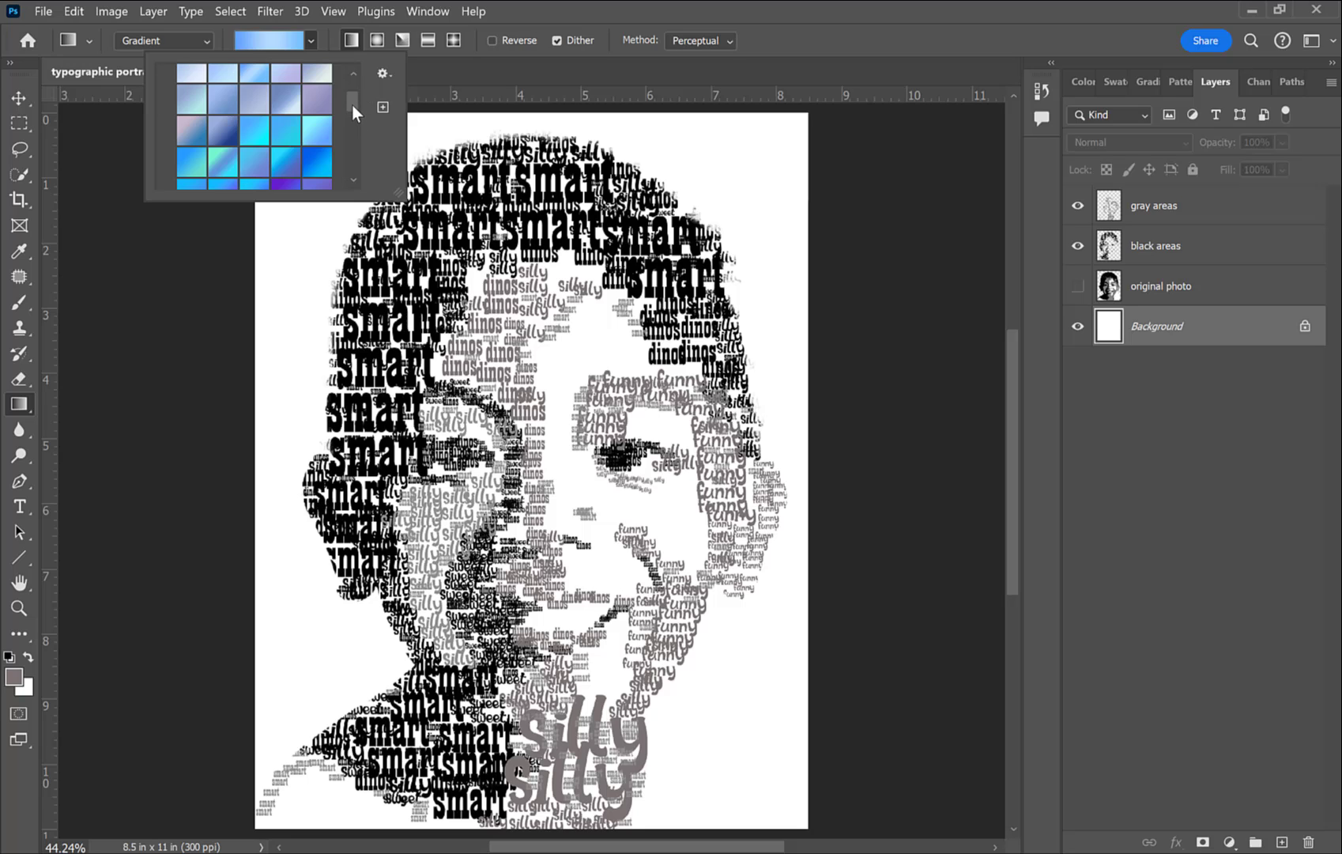
pyautogui.scroll(-3, 351, 134)
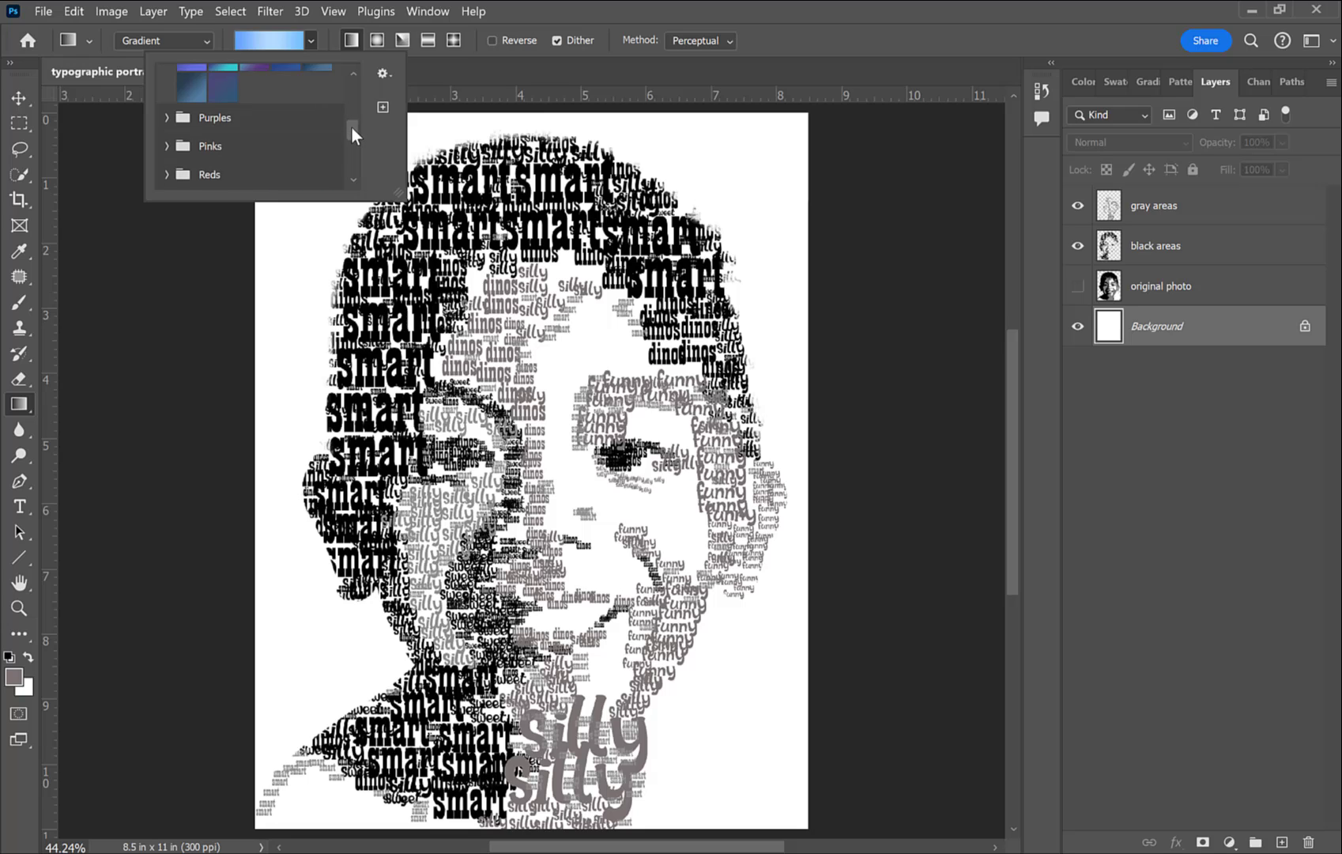
pyautogui.scroll(3, 351, 126)
pyautogui.moveTo(347, 110)
pyautogui.mouseDown()
pyautogui.moveTo(347, 131)
pyautogui.moveTo(348, 118)
pyautogui.mouseUp()
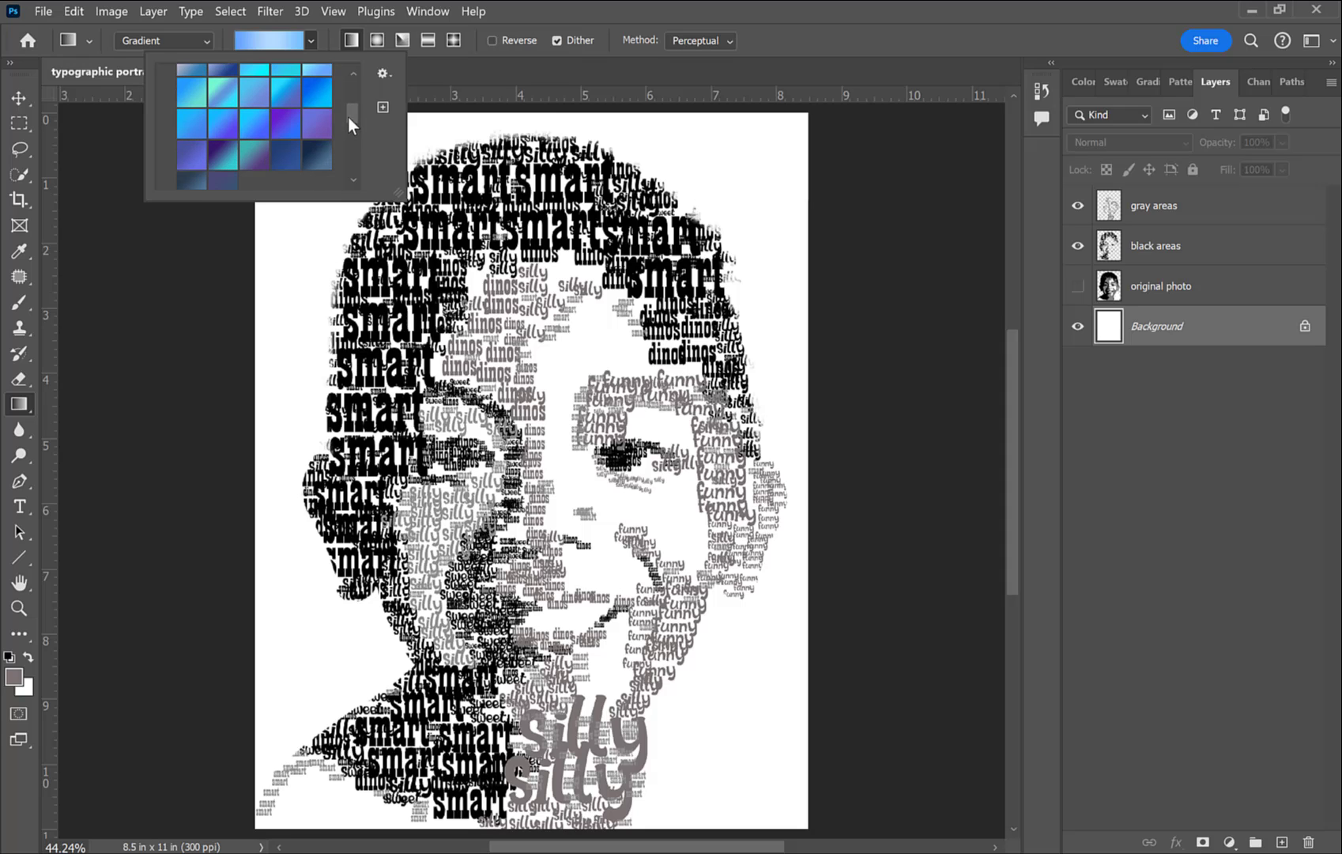
pyautogui.click(307, 164)
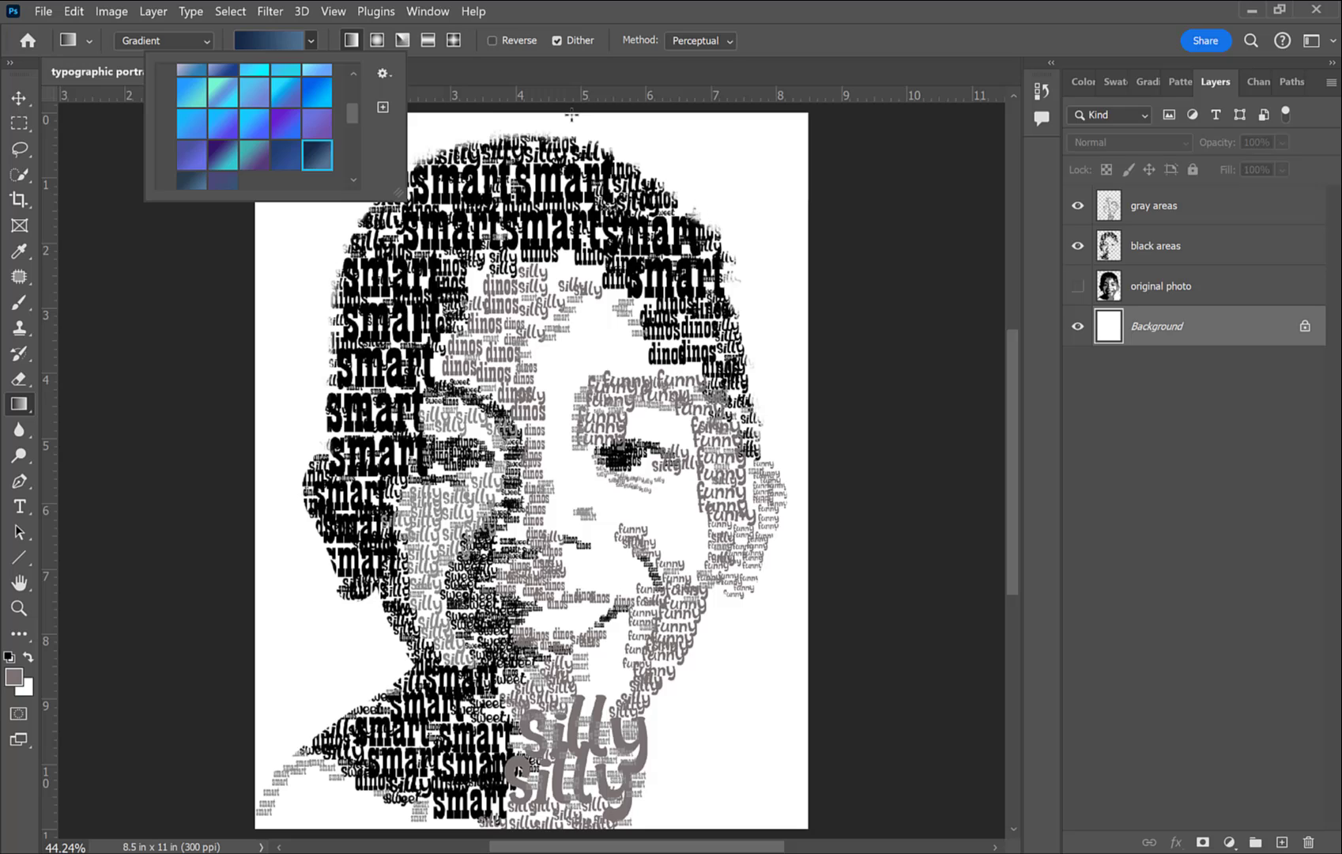
# Step: Fill the canvas behind the words with the linear gradient, reverse its direction so the dark end is at the bottom, and activate the Move tool
pyautogui.click(547, 368)
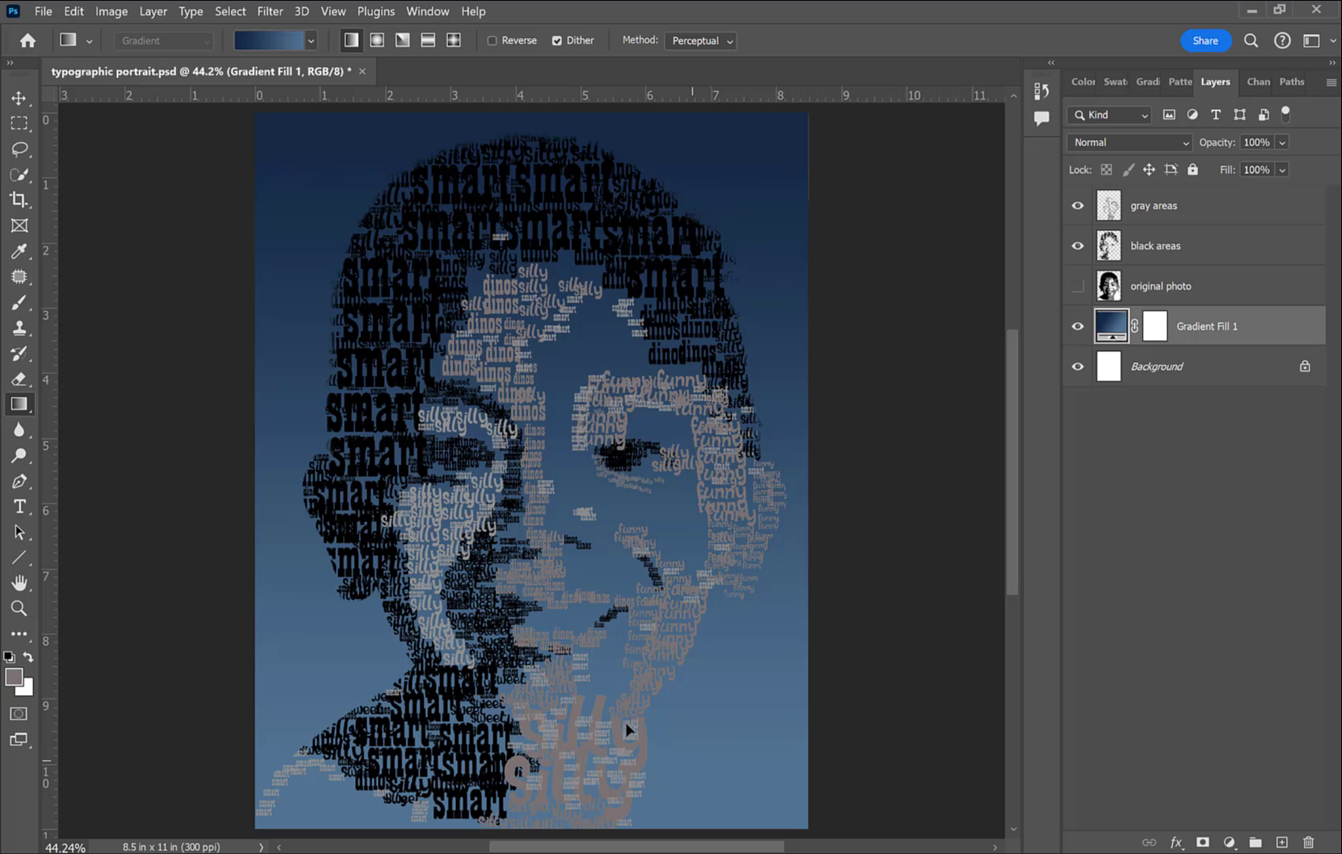
pyautogui.moveTo(626, 727); pyautogui.dragTo(439, 12)
pyautogui.press('v')
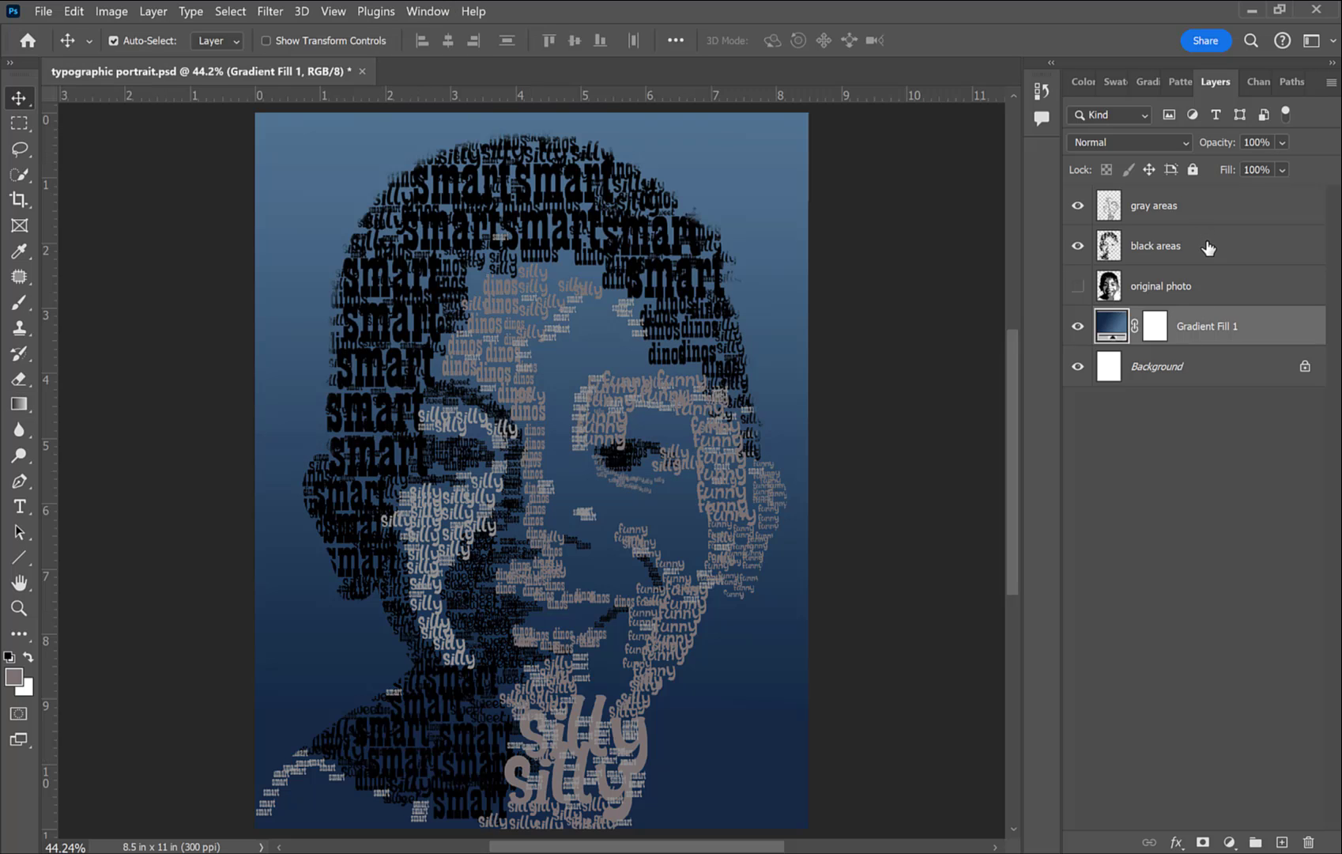
# Step: Open the layer style settings of "black areas" and enable Color Overlay and Gradient Overlay
pyautogui.click(1206, 248)
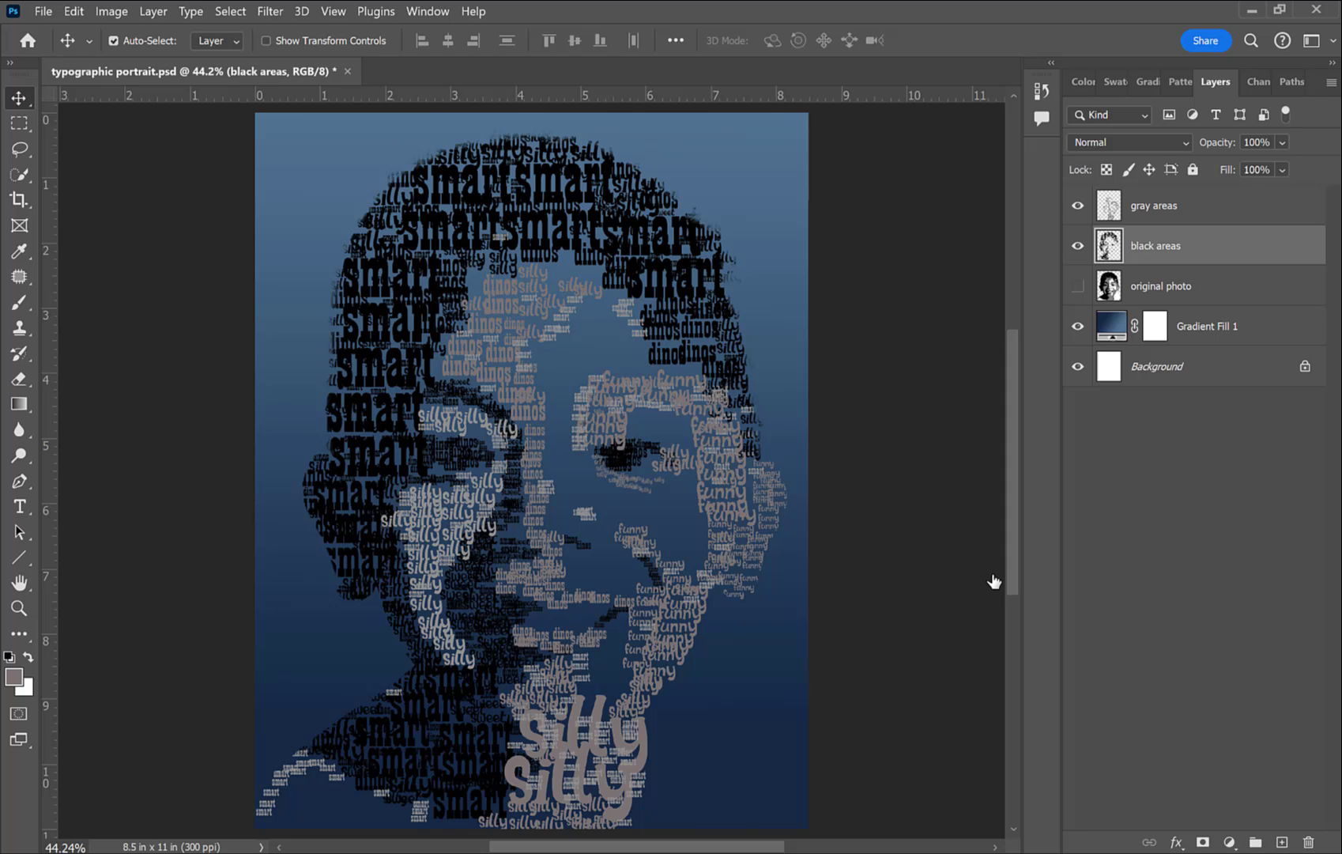
pyautogui.doubleClick(1232, 251)
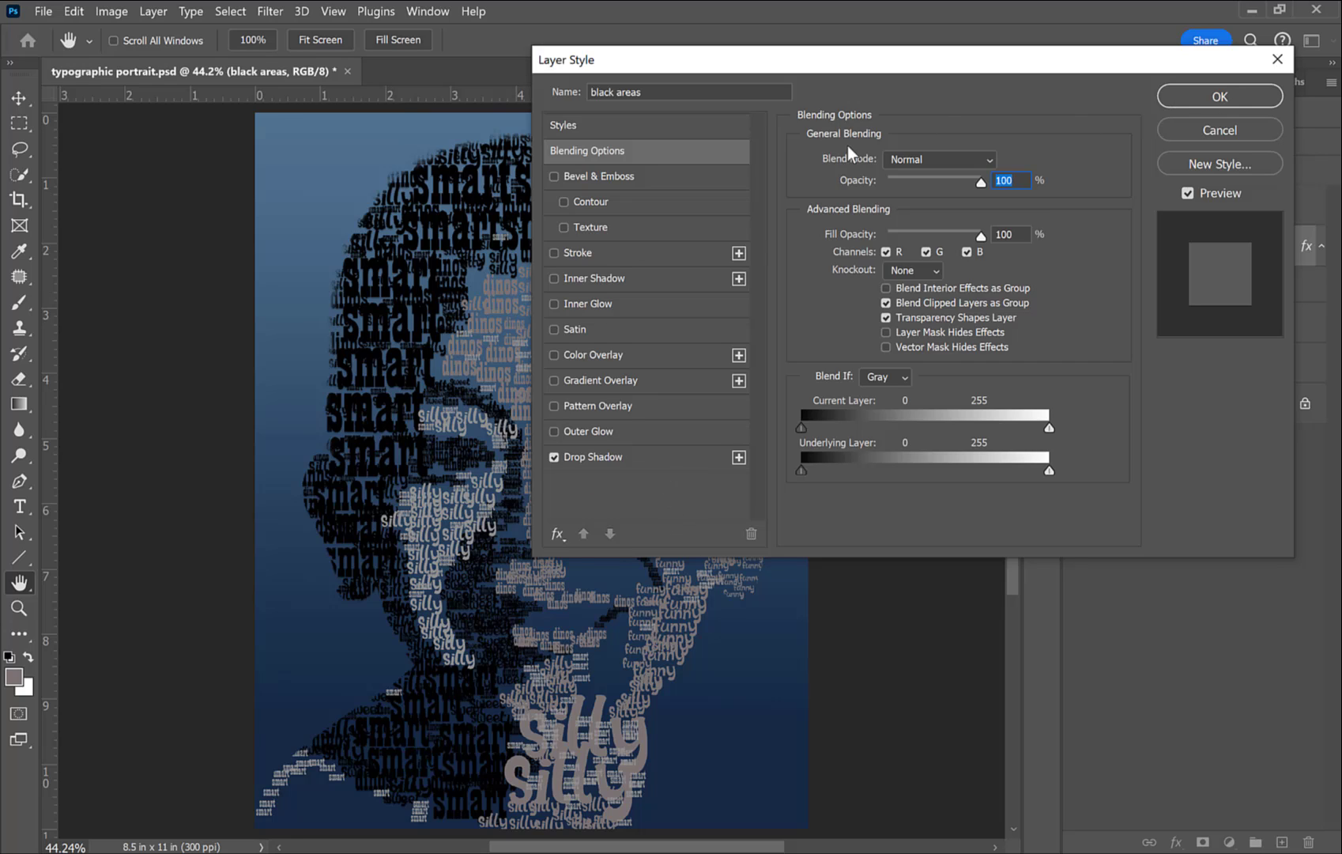
pyautogui.click(589, 367)
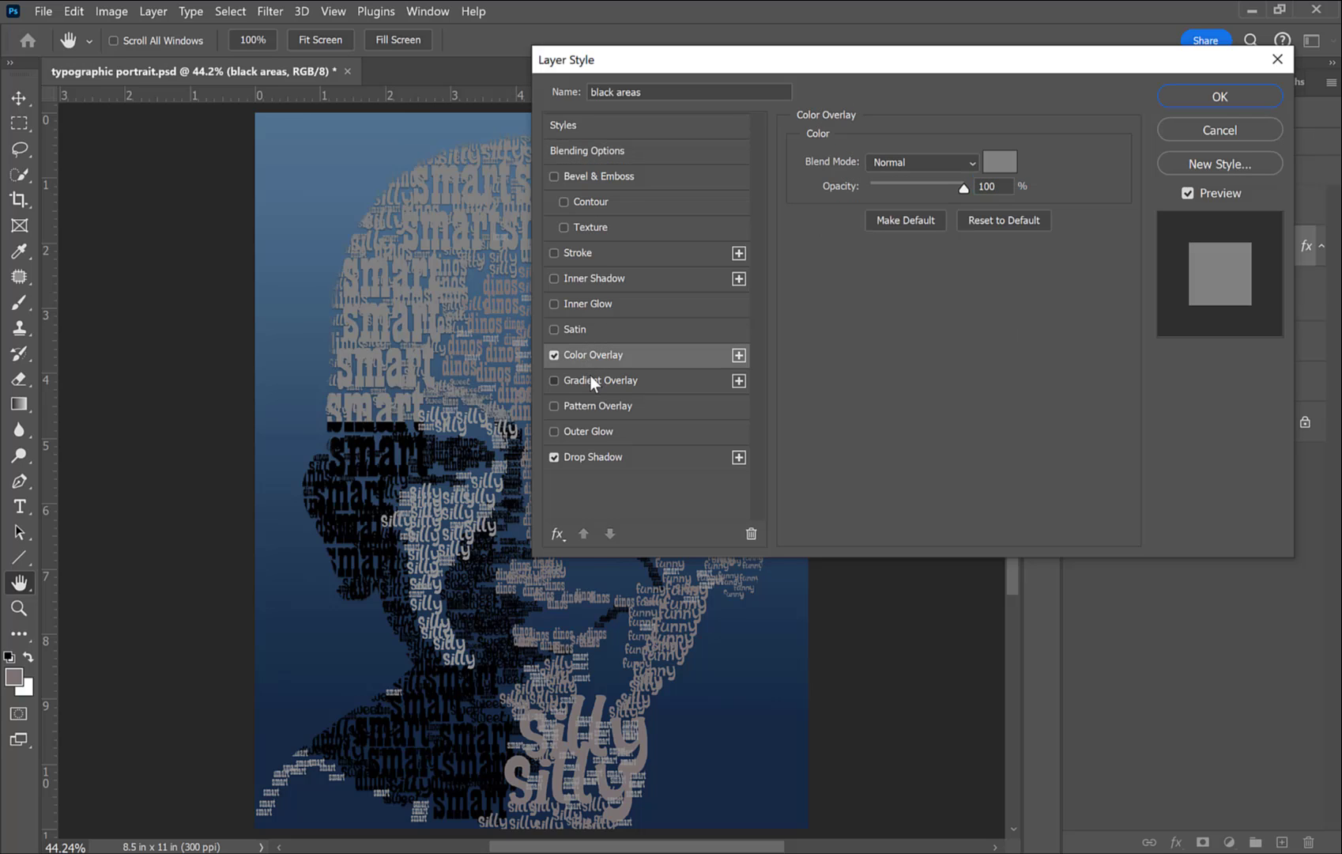
pyautogui.click(594, 380)
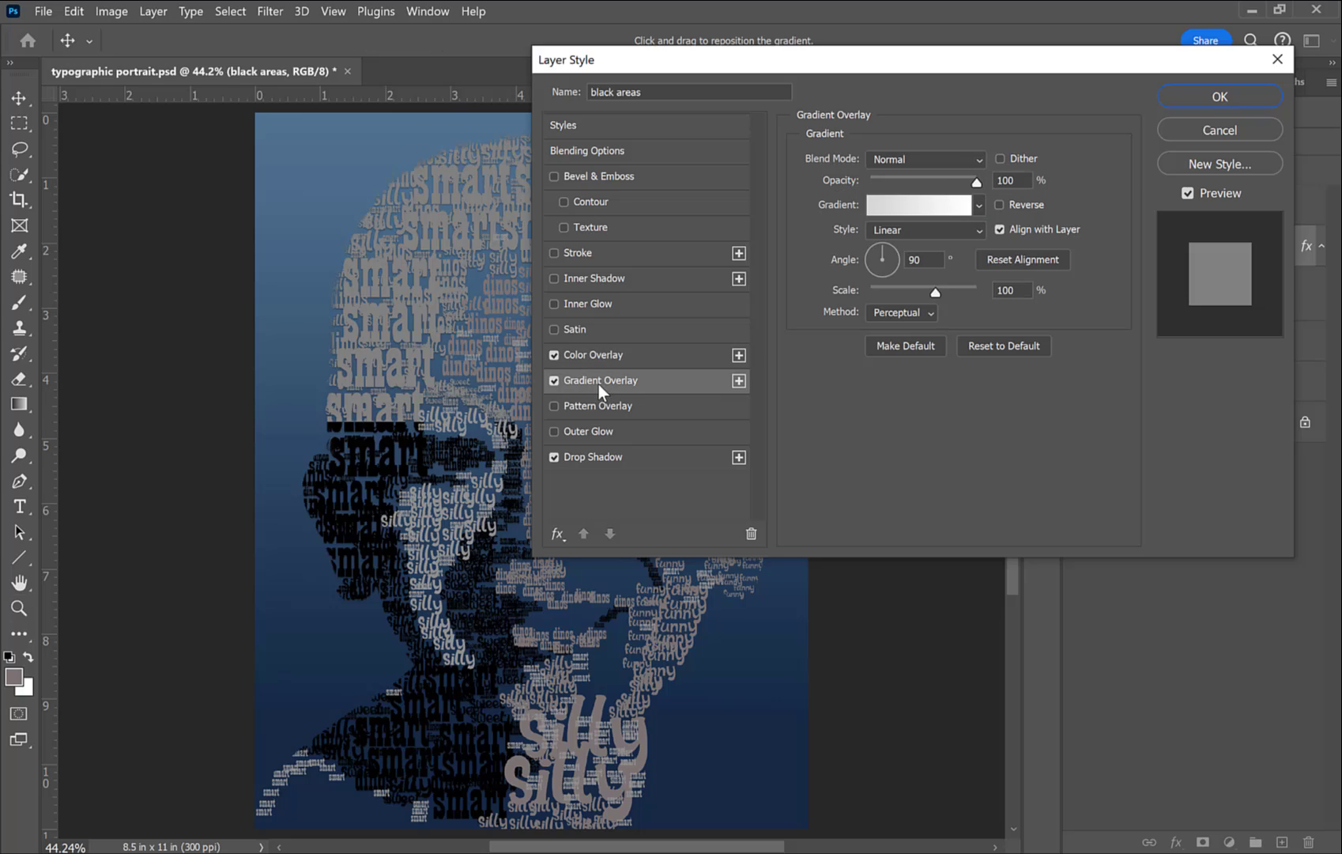
# Step: Set the overlay gradient to Blue_30 from the Blues presets and apply the style to "black areas" with Color Overlay off
pyautogui.click(967, 208)
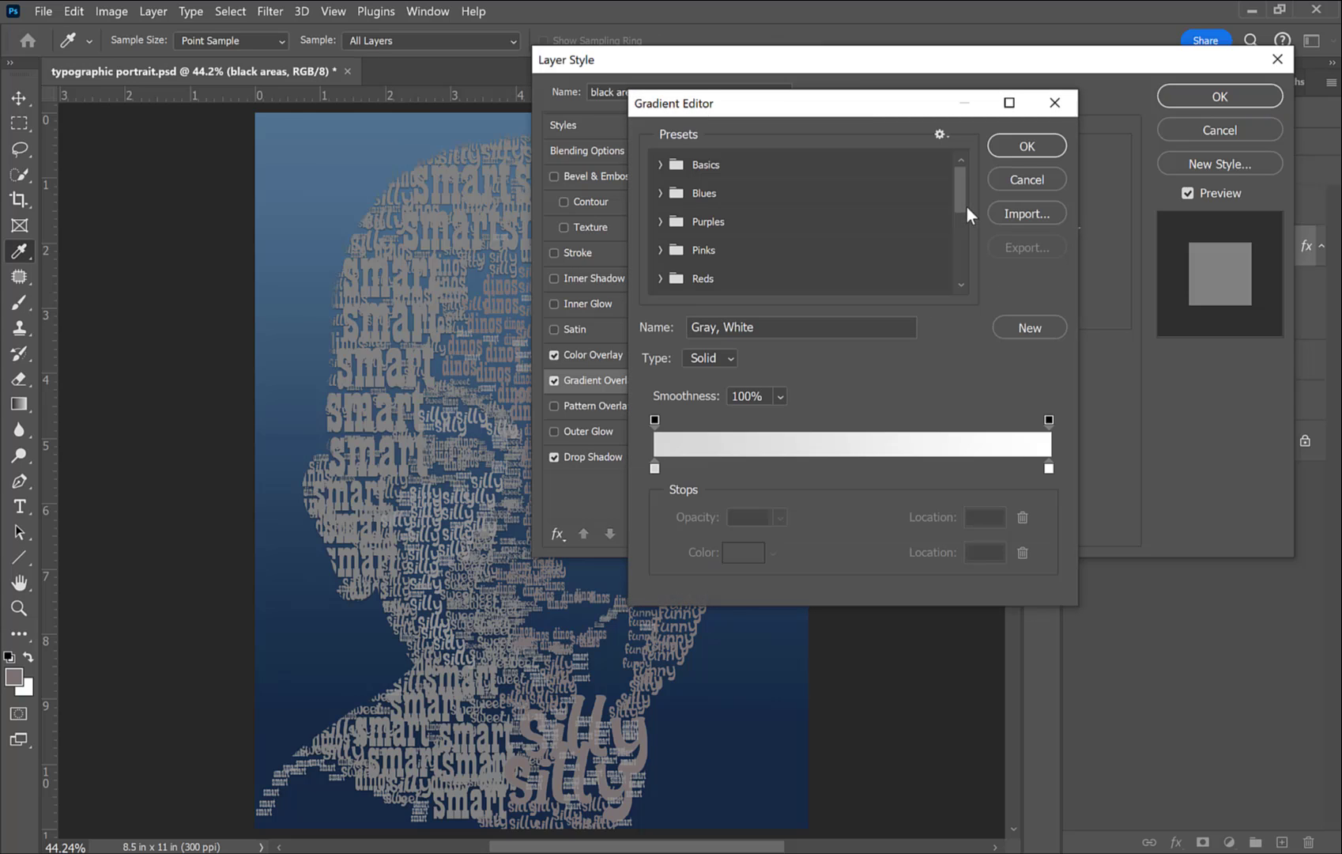
pyautogui.click(657, 193)
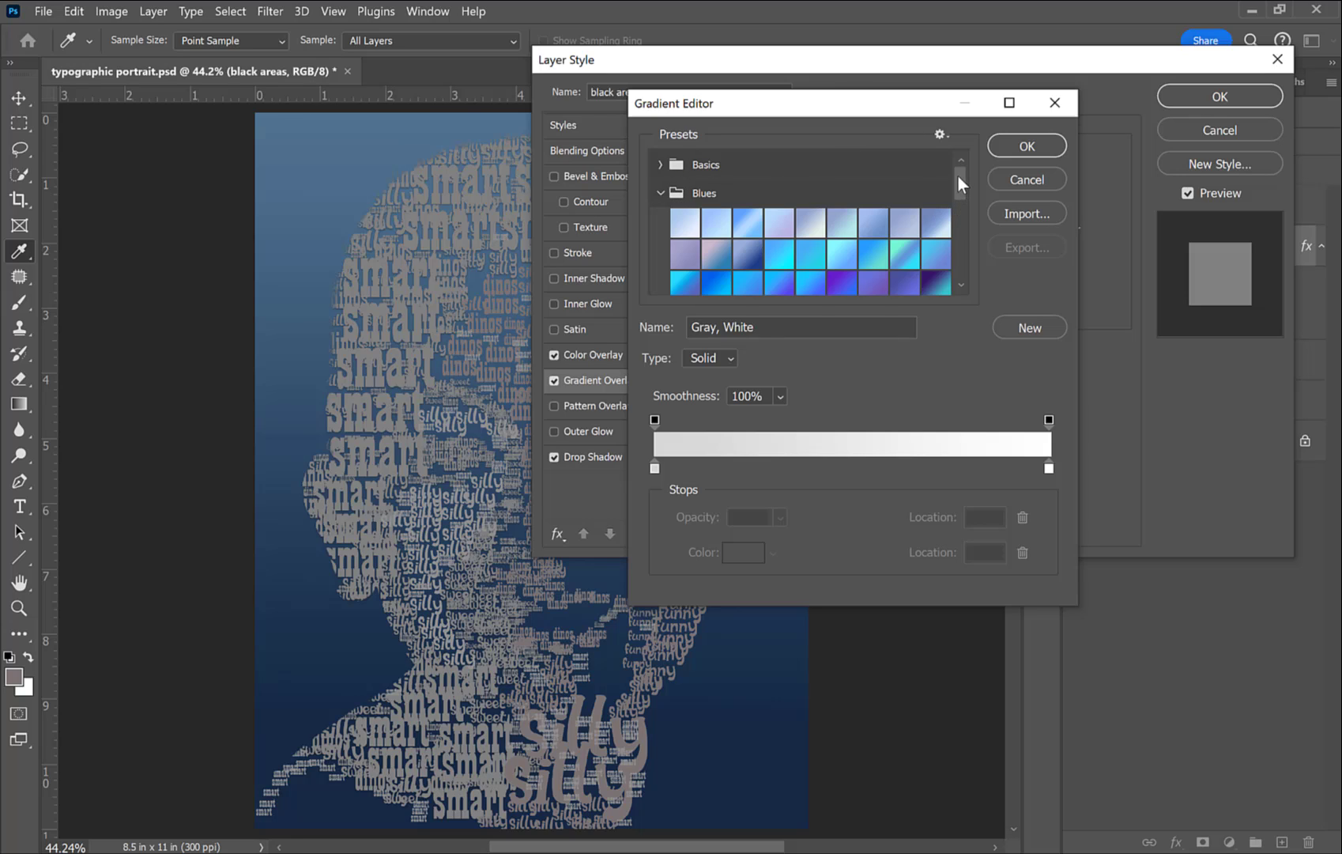
pyautogui.scroll(-1, 954, 207)
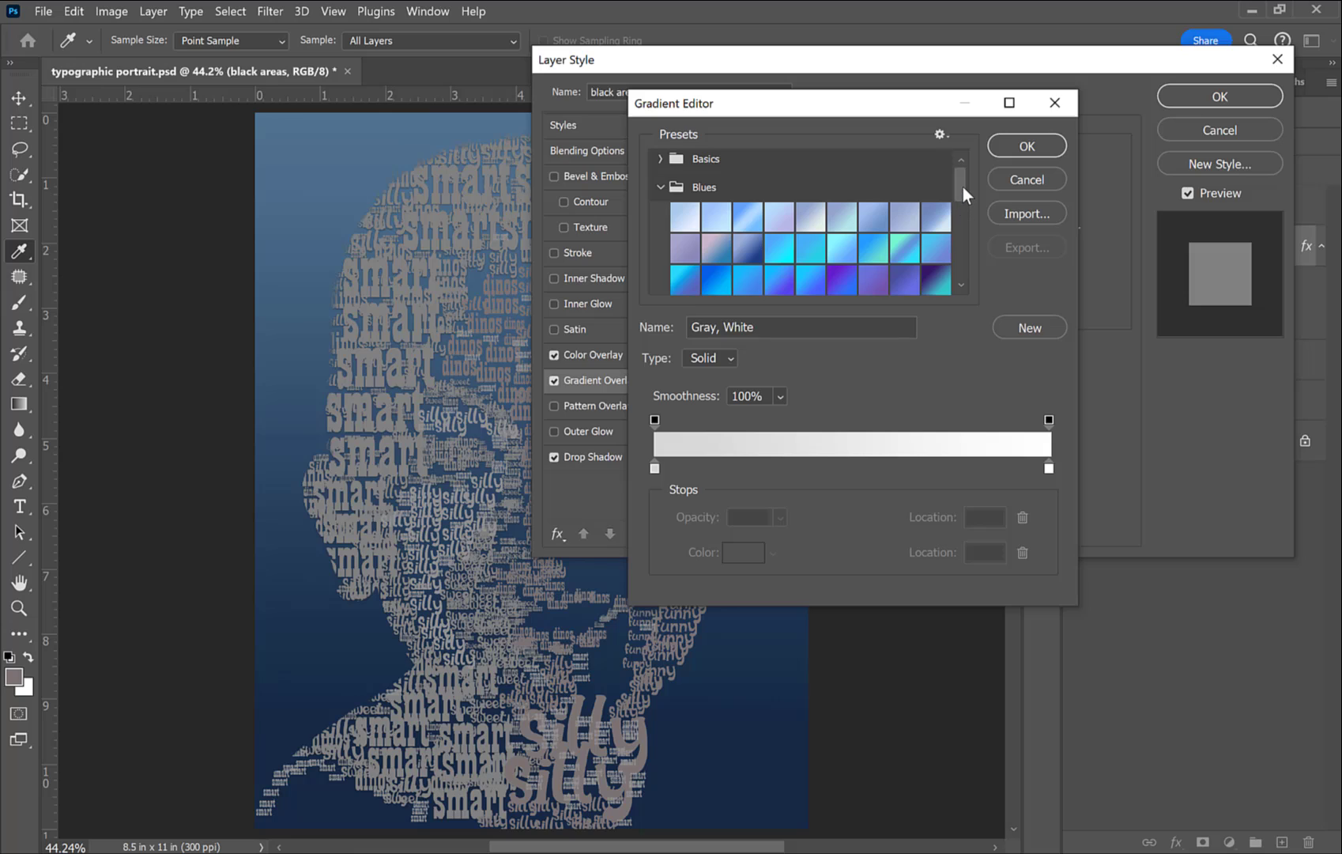
pyautogui.scroll(-1, 962, 187)
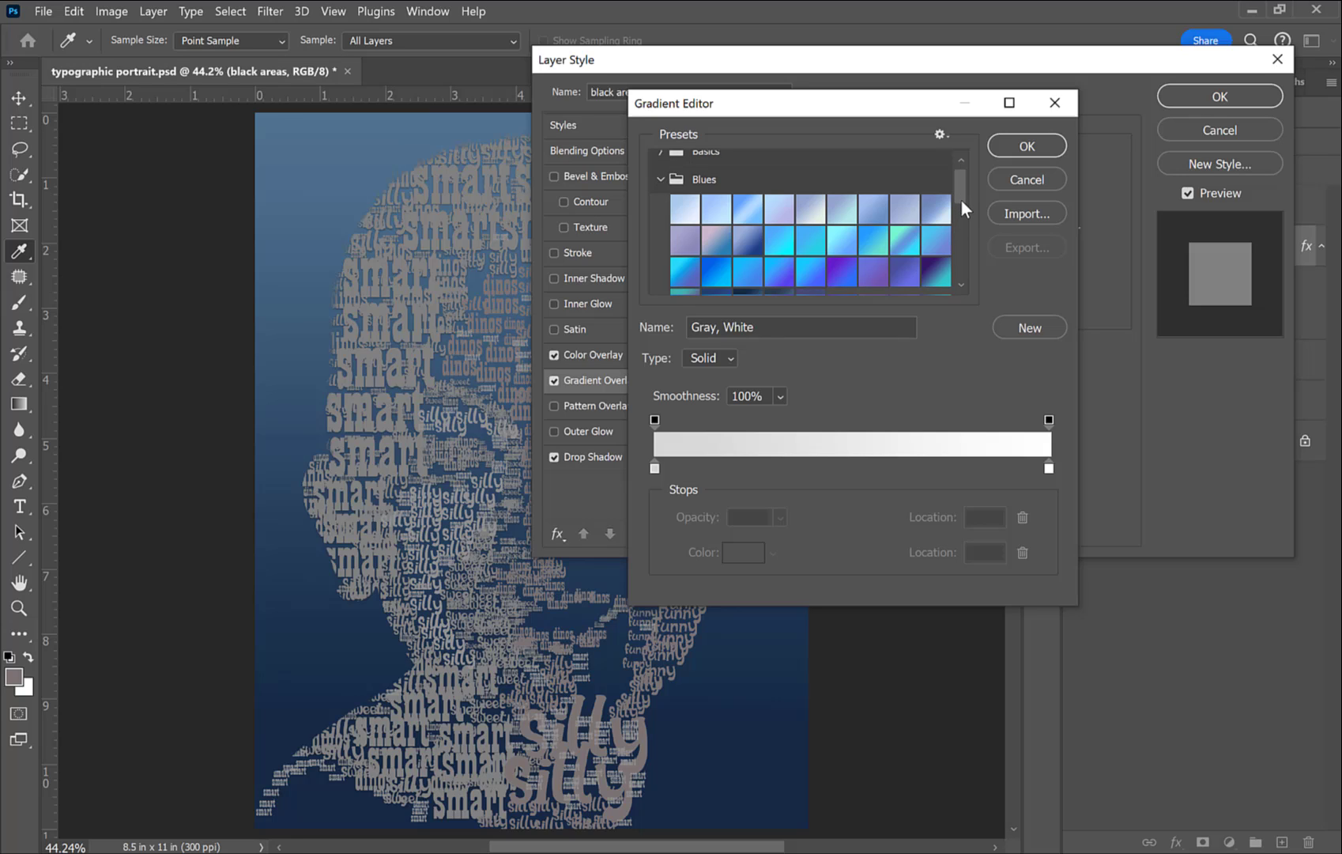
pyautogui.scroll(-5, 957, 241)
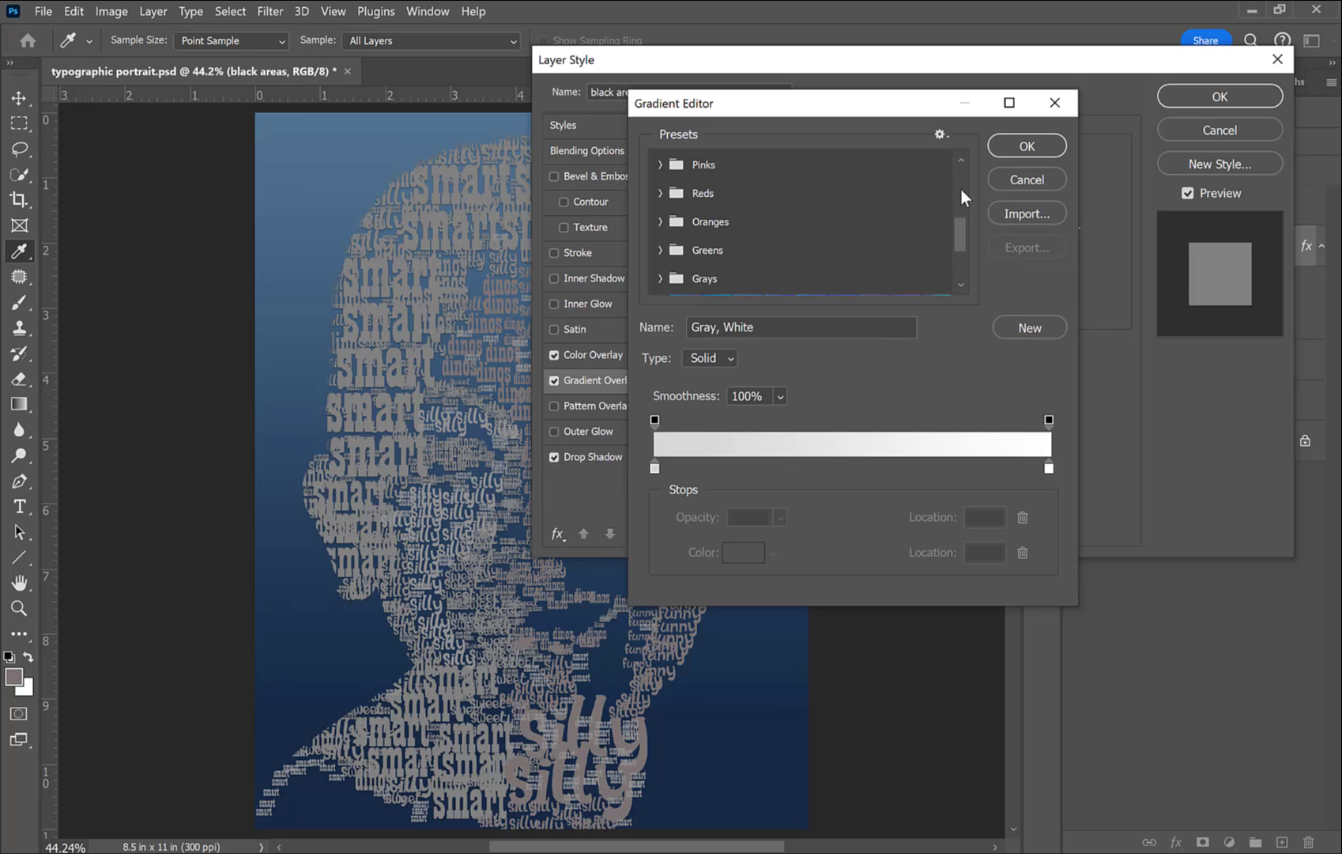
pyautogui.scroll(4, 961, 189)
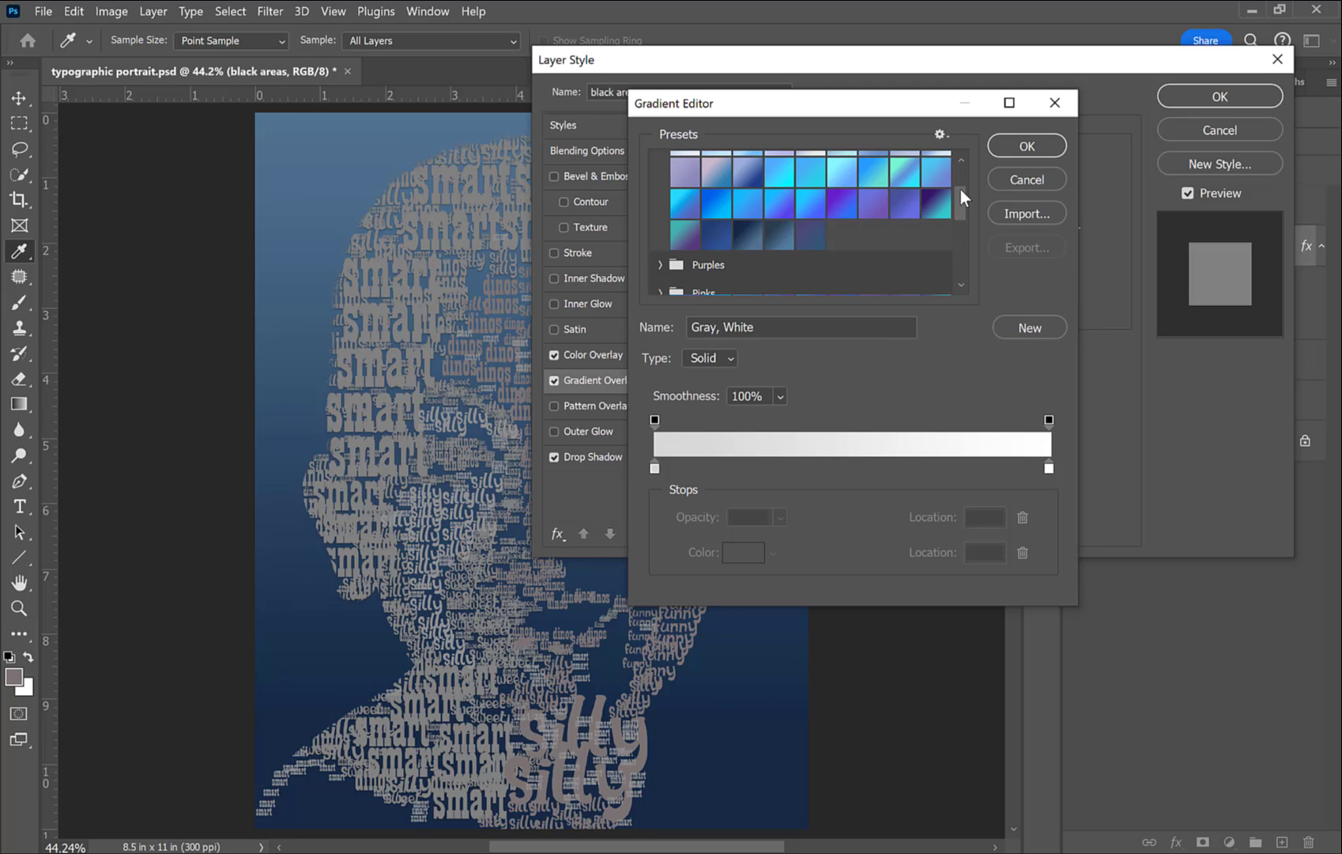
pyautogui.click(746, 234)
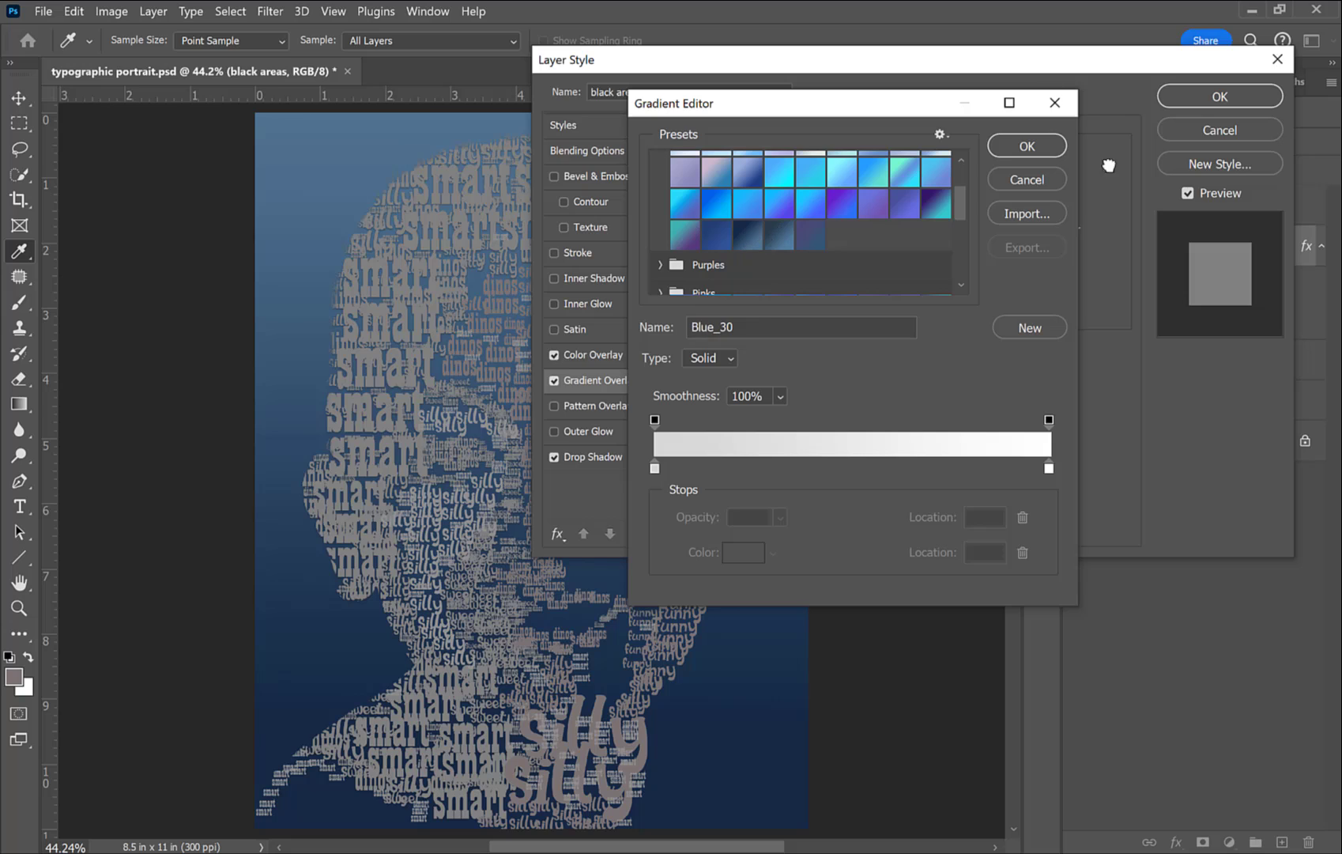
pyautogui.click(1026, 146)
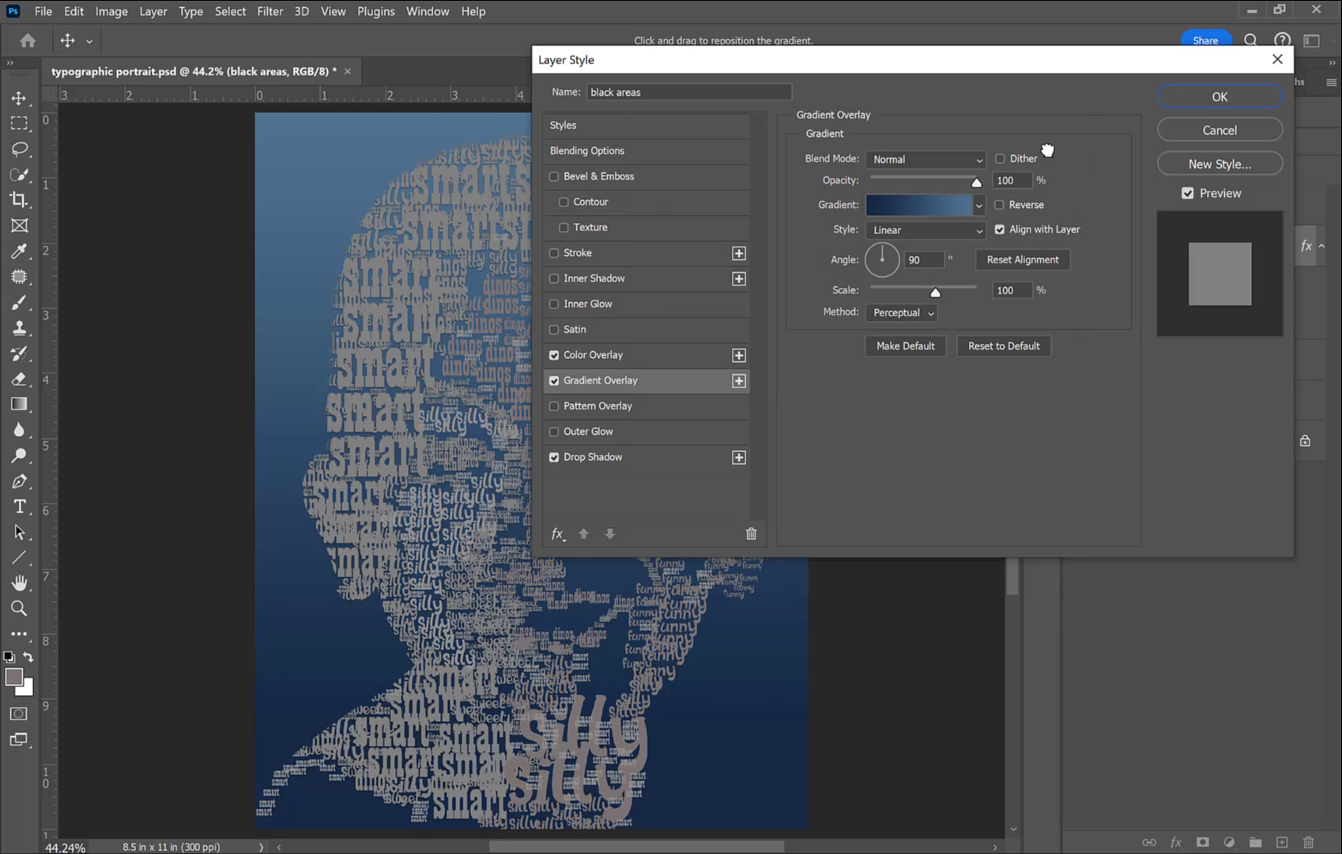
pyautogui.click(1221, 102)
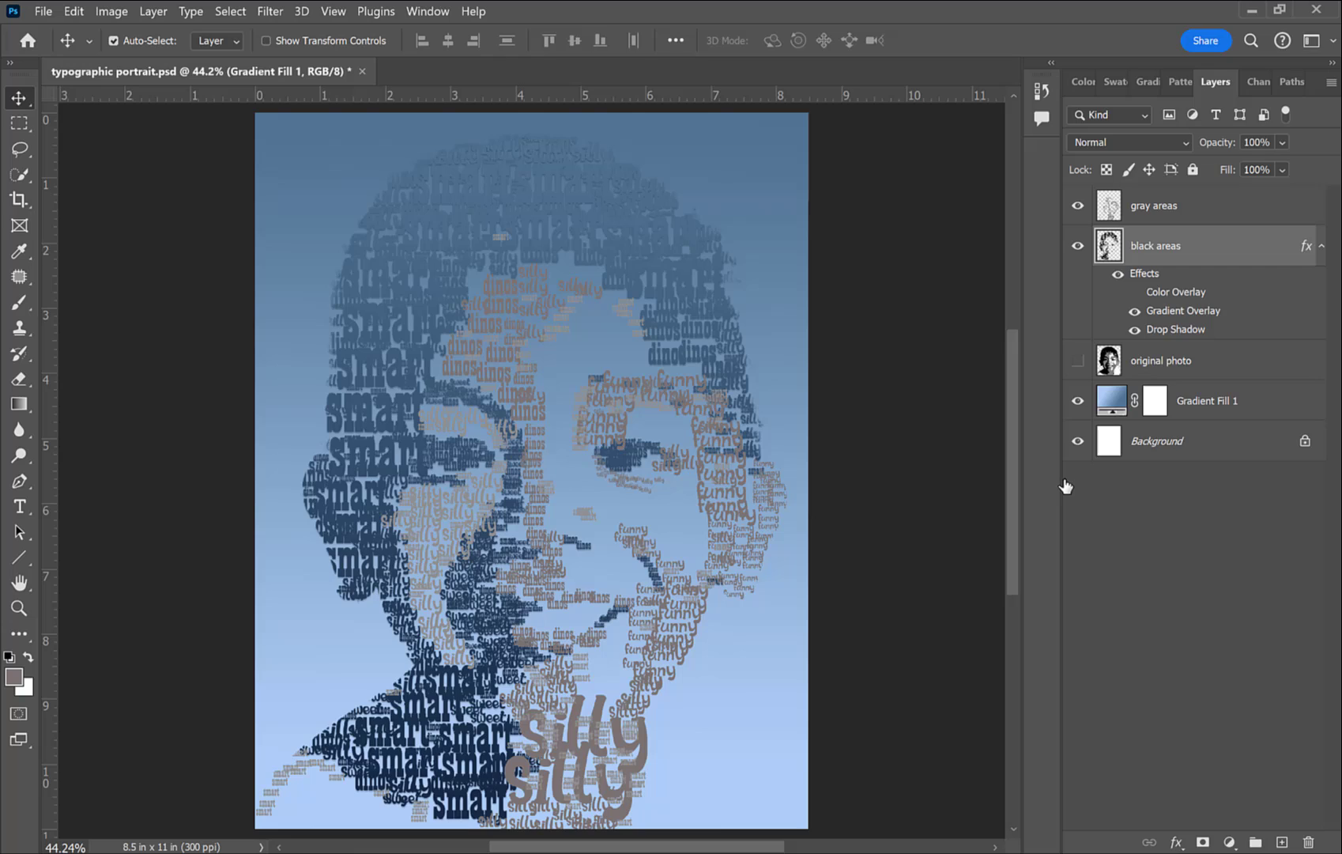
# Step: Edit the Gradient Overlay on "black areas" so its lighter end is a darker slate blue, and apply it
pyautogui.doubleClick(1164, 313)
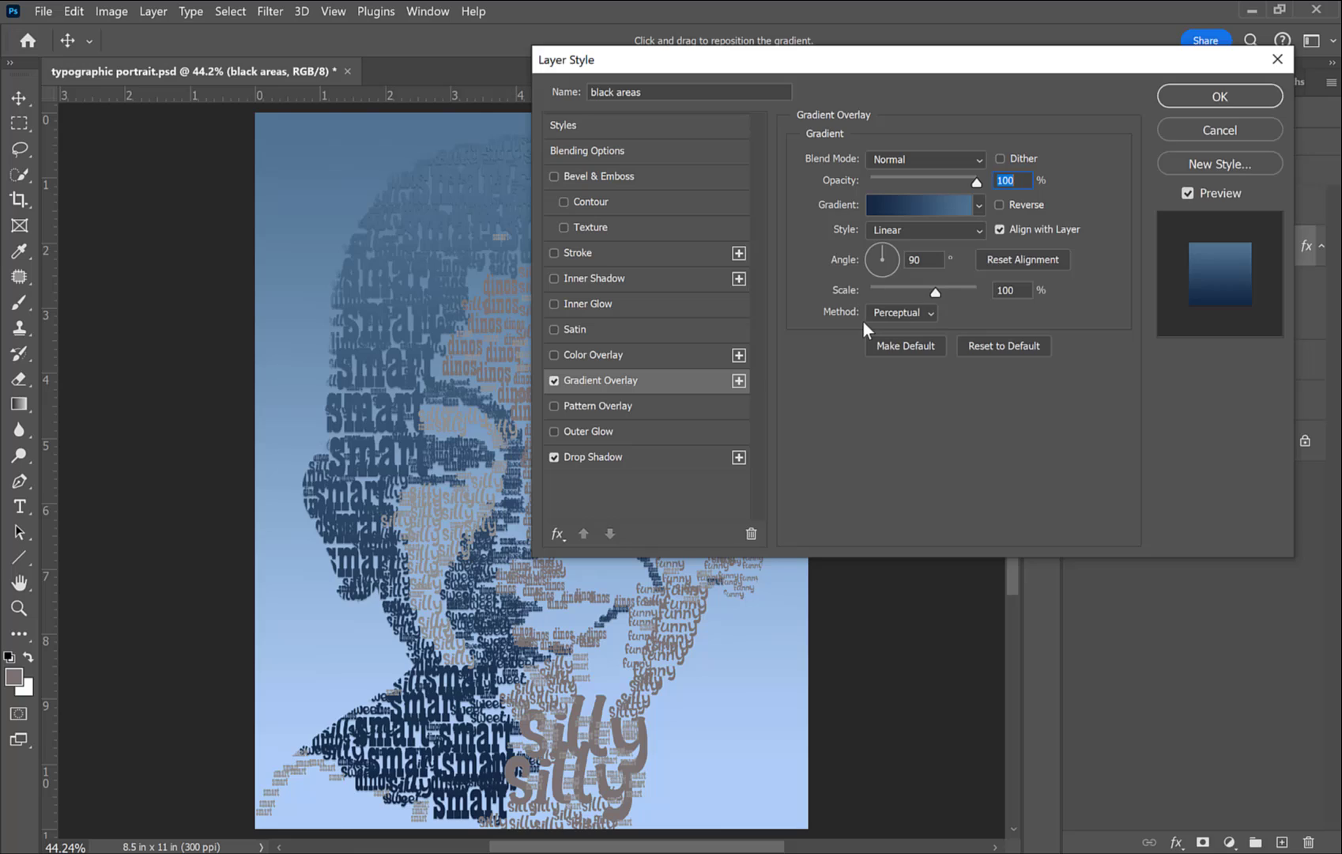
pyautogui.click(950, 201)
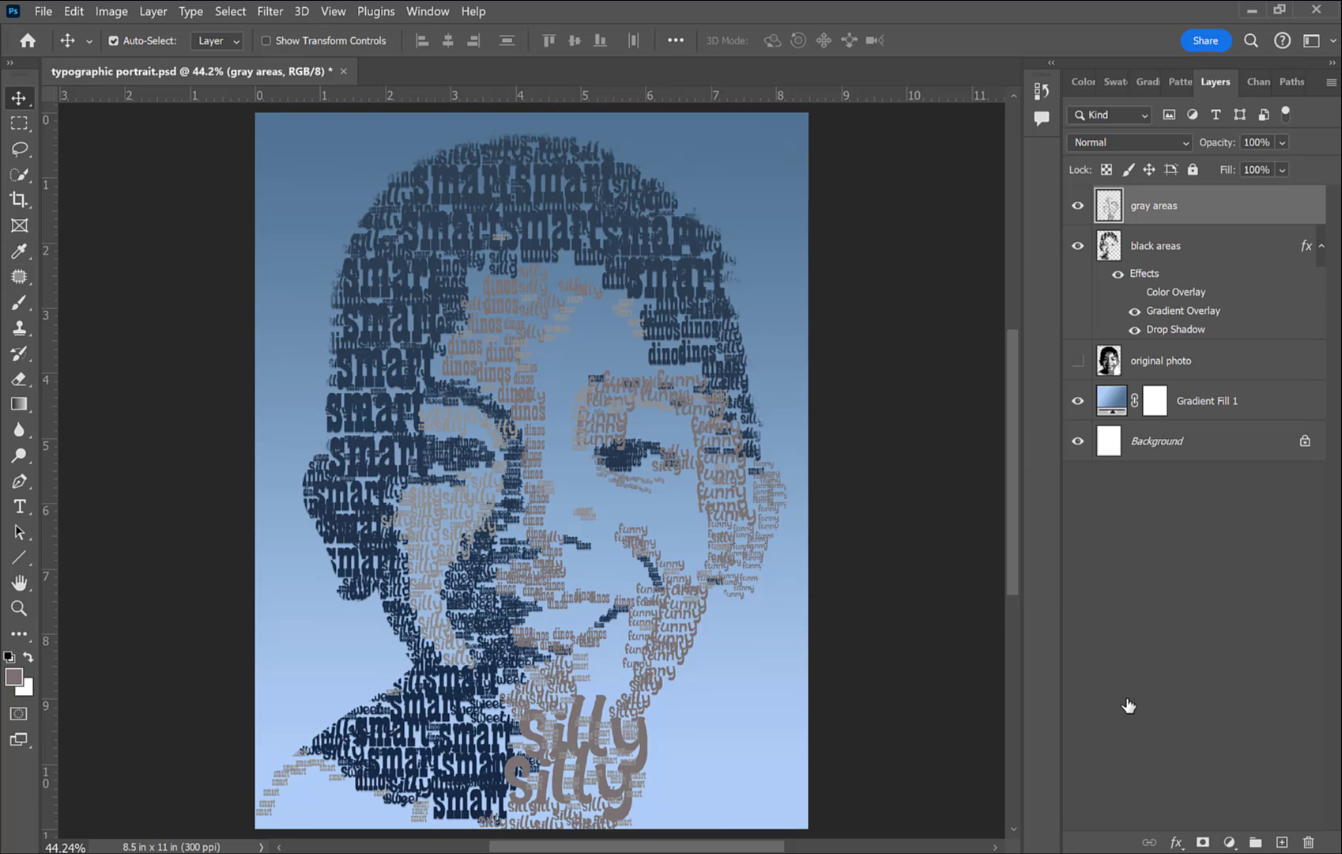
# Step: Add a Gradient Overlay to "gray areas" and try the periwinkle-to-medium-blue preset from the Blues group
pyautogui.press('h')
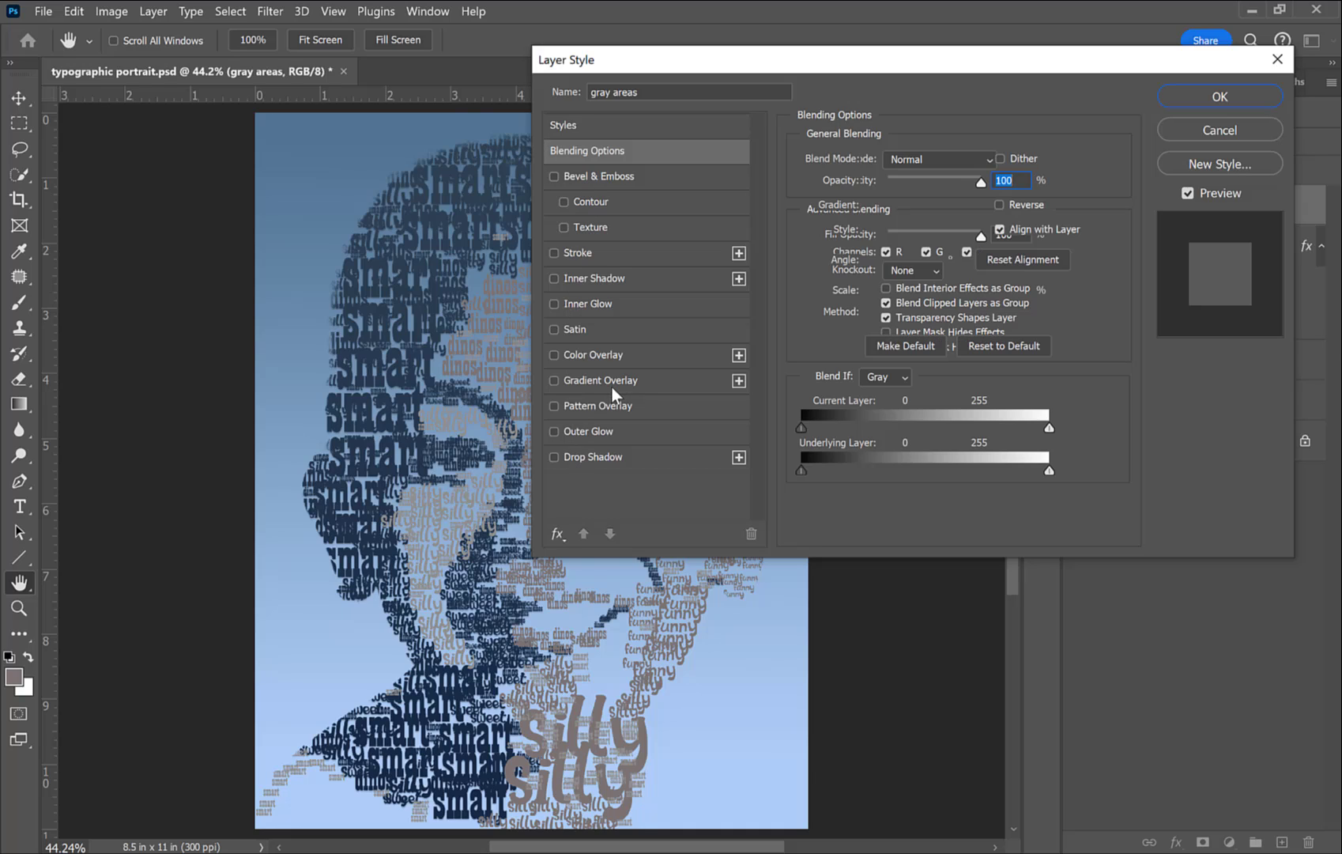
pyautogui.click(611, 383)
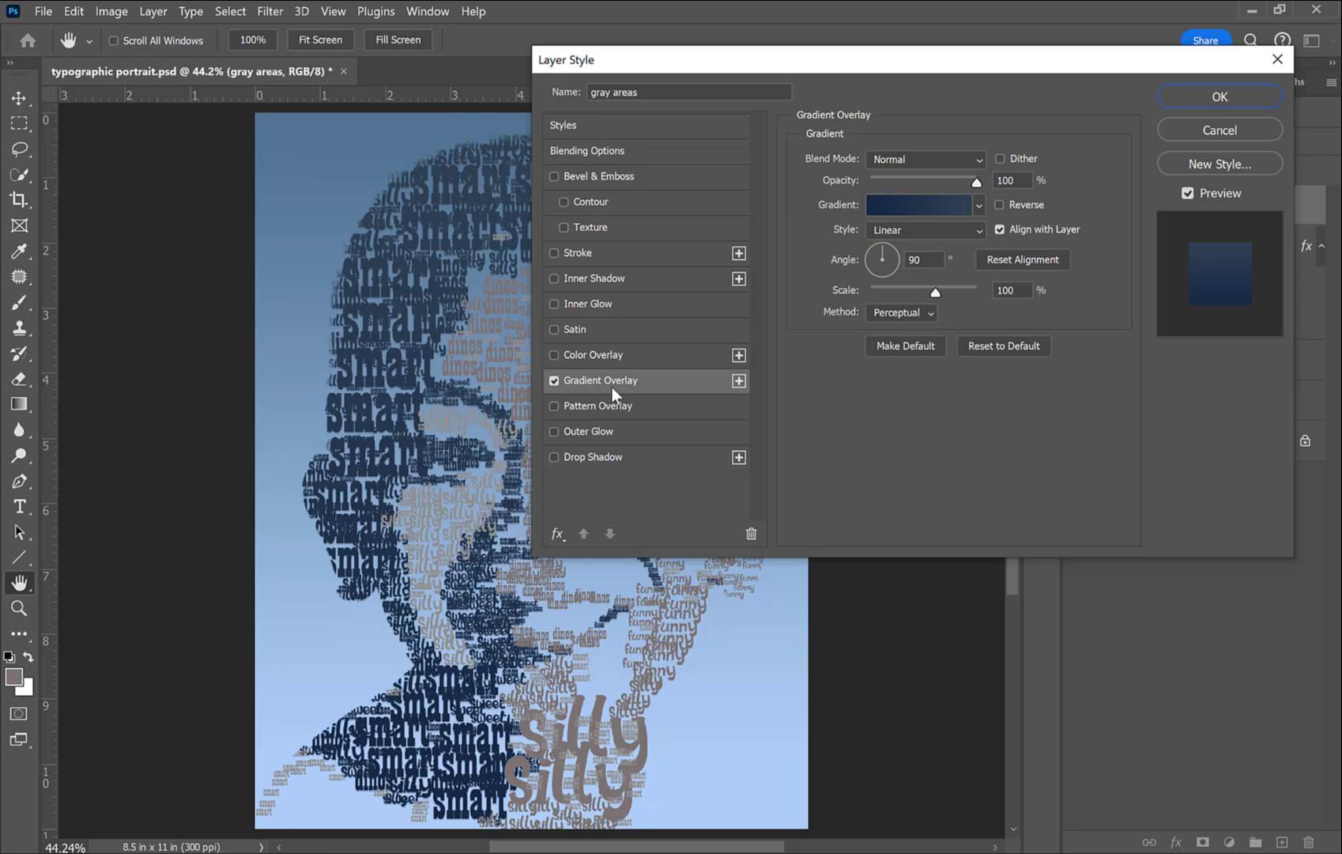
pyautogui.click(978, 203)
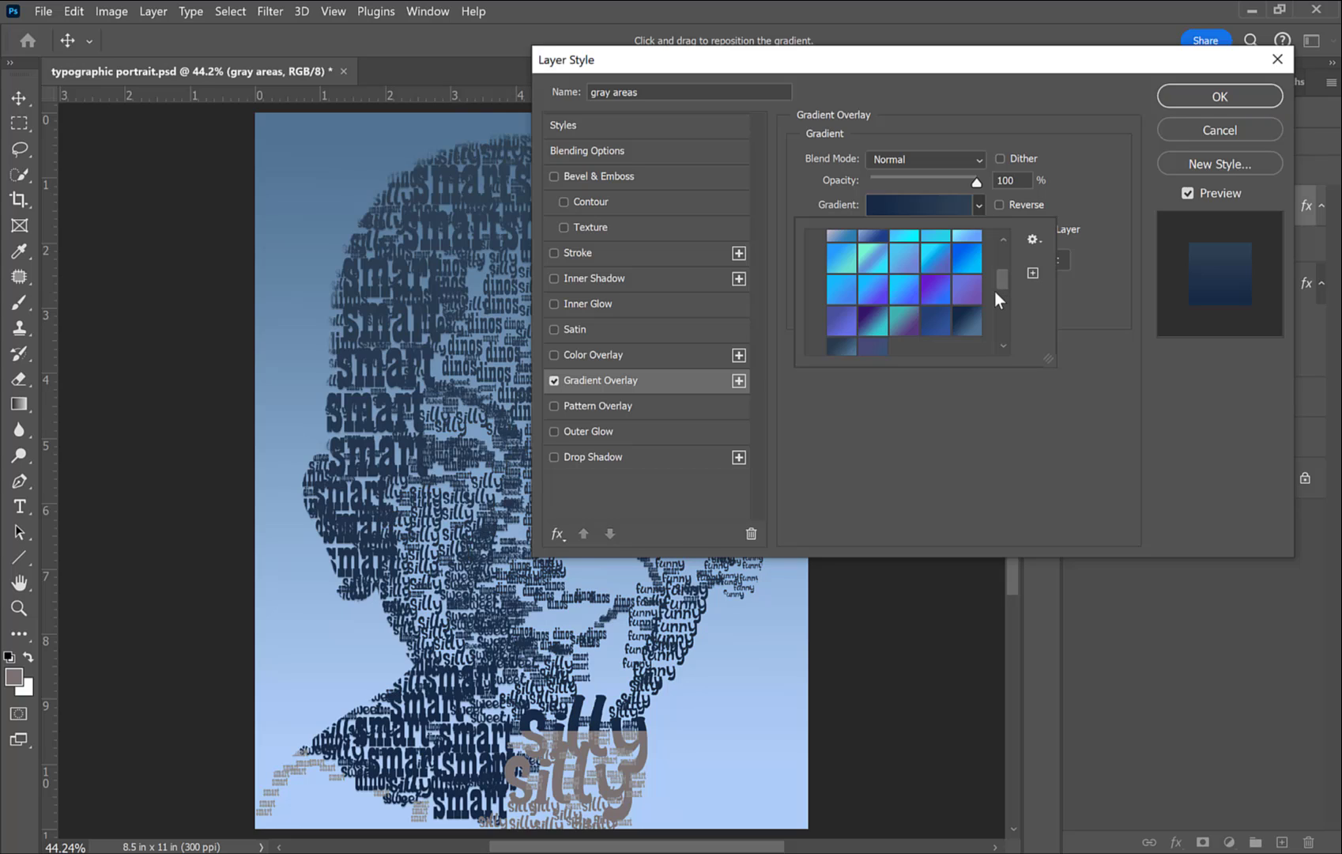
pyautogui.moveTo(1004, 278); pyautogui.dragTo(1002, 234)
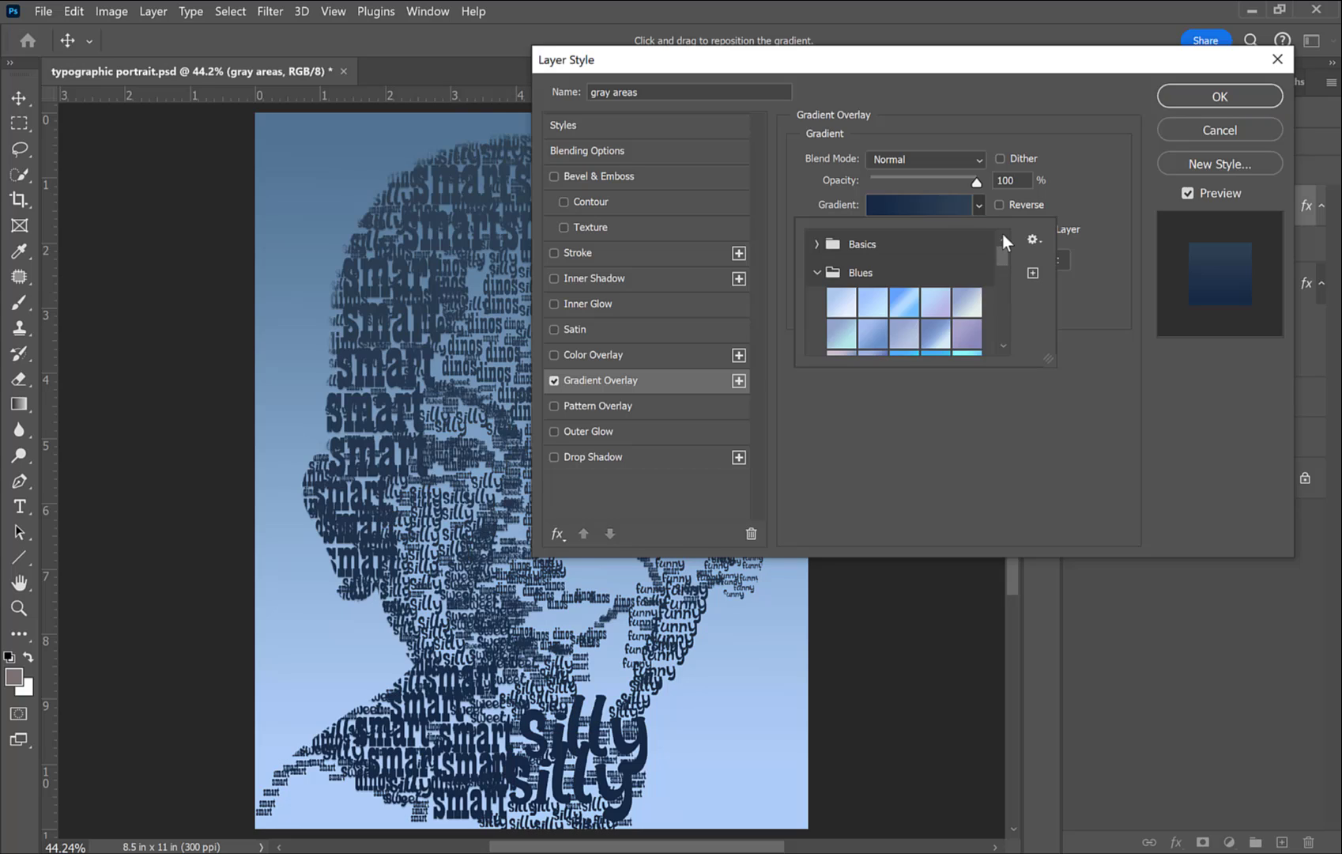
pyautogui.click(878, 334)
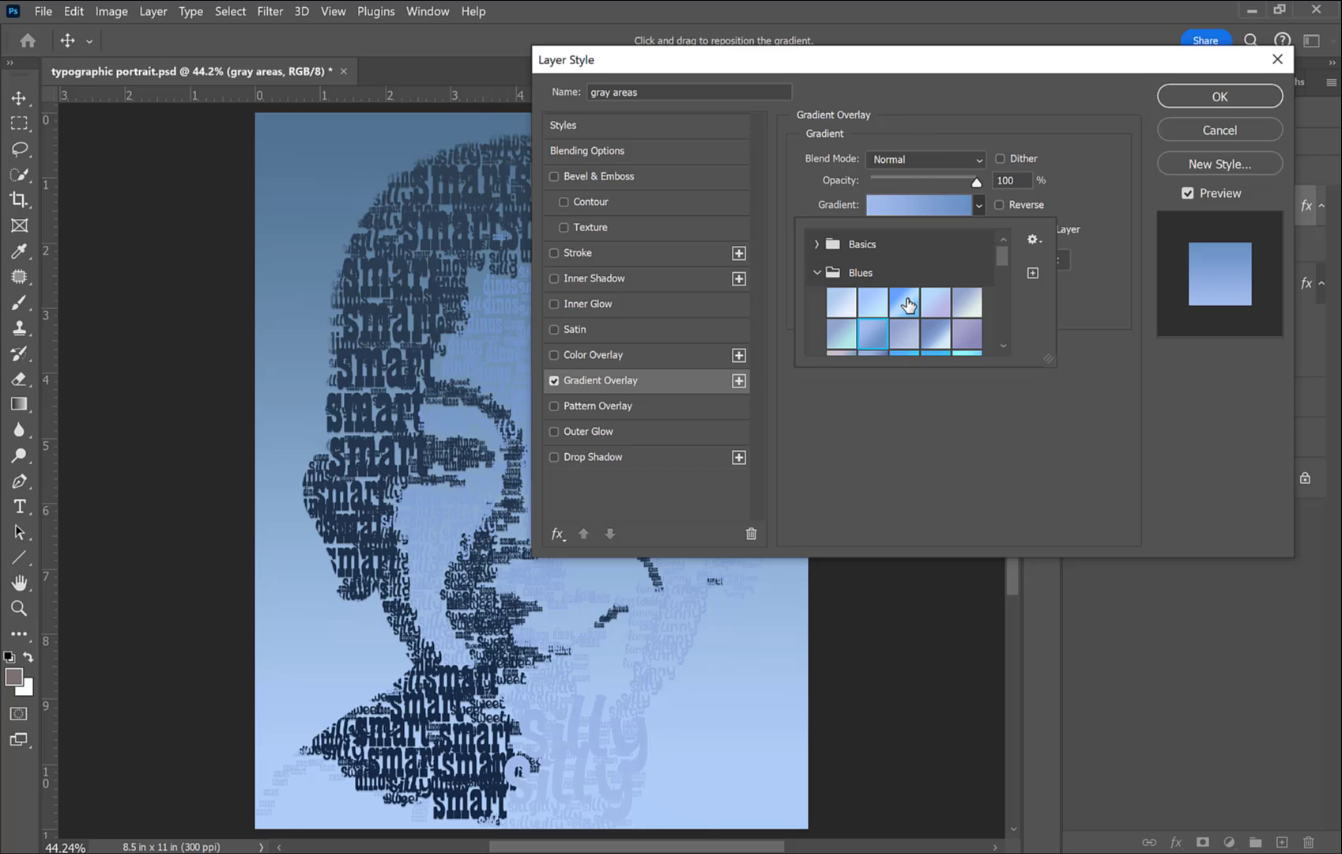
# Step: Switch the "gray areas" overlay to the bright blue preset with a pale middle from the Blues group and apply it
pyautogui.click(905, 301)
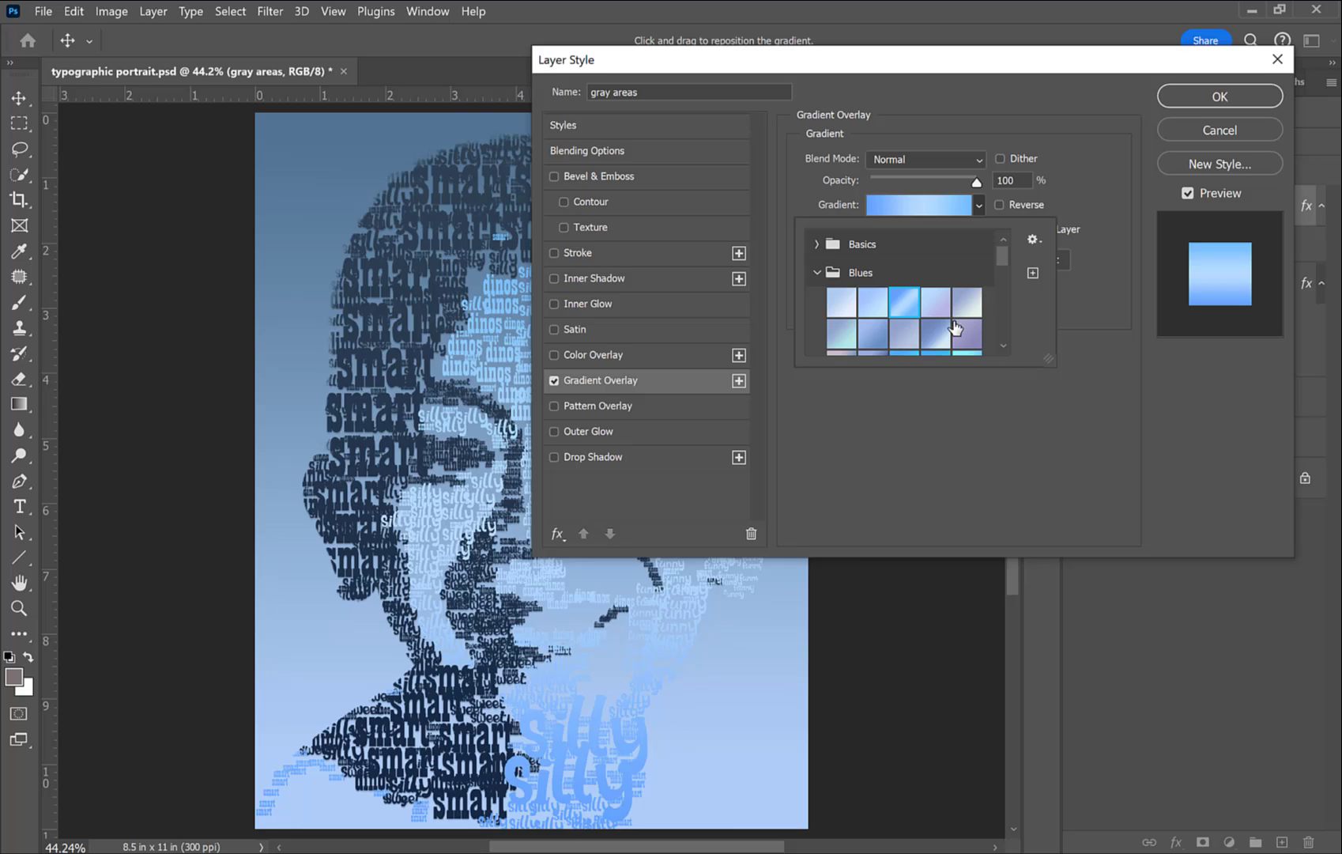
pyautogui.scroll(-5, 1000, 344)
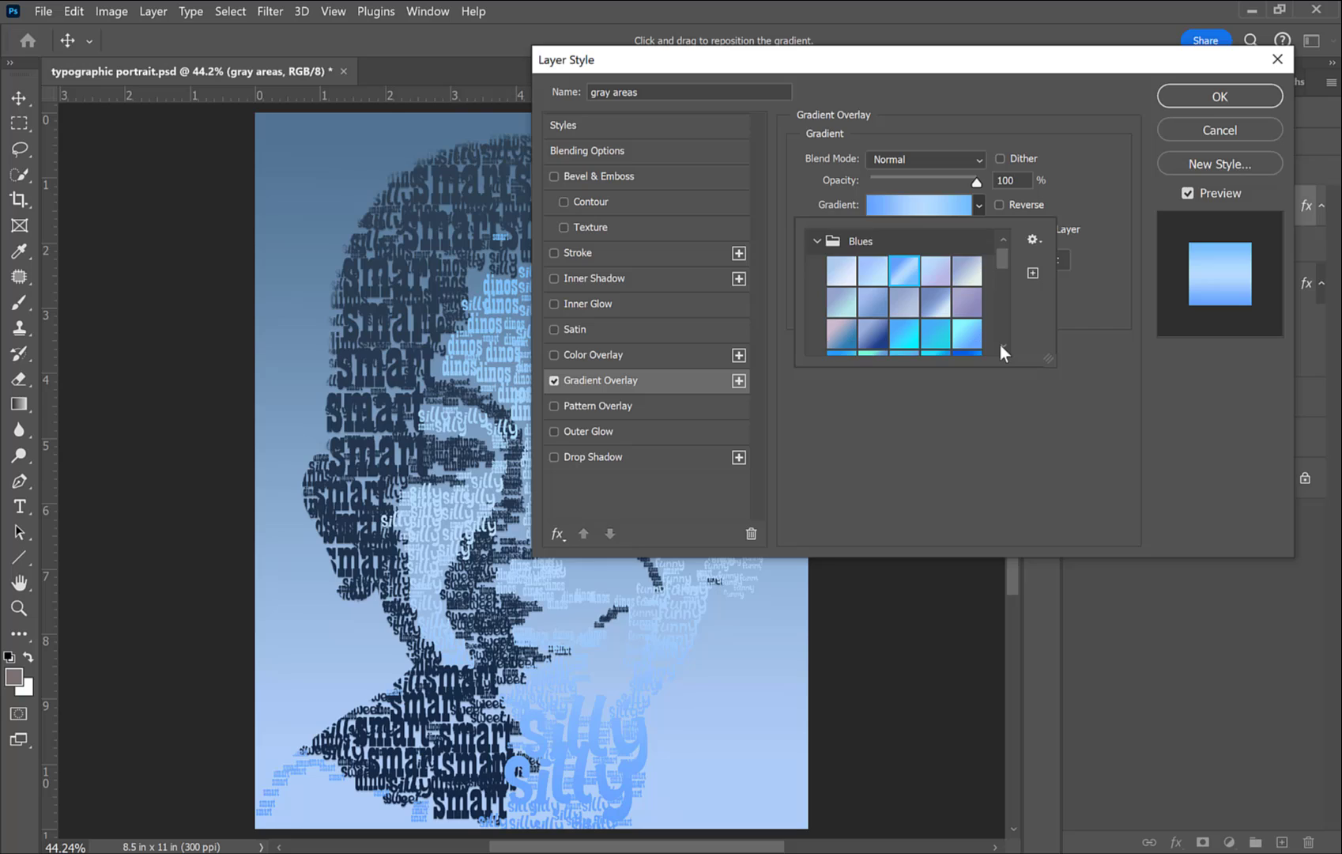
pyautogui.scroll(-4, 1001, 344)
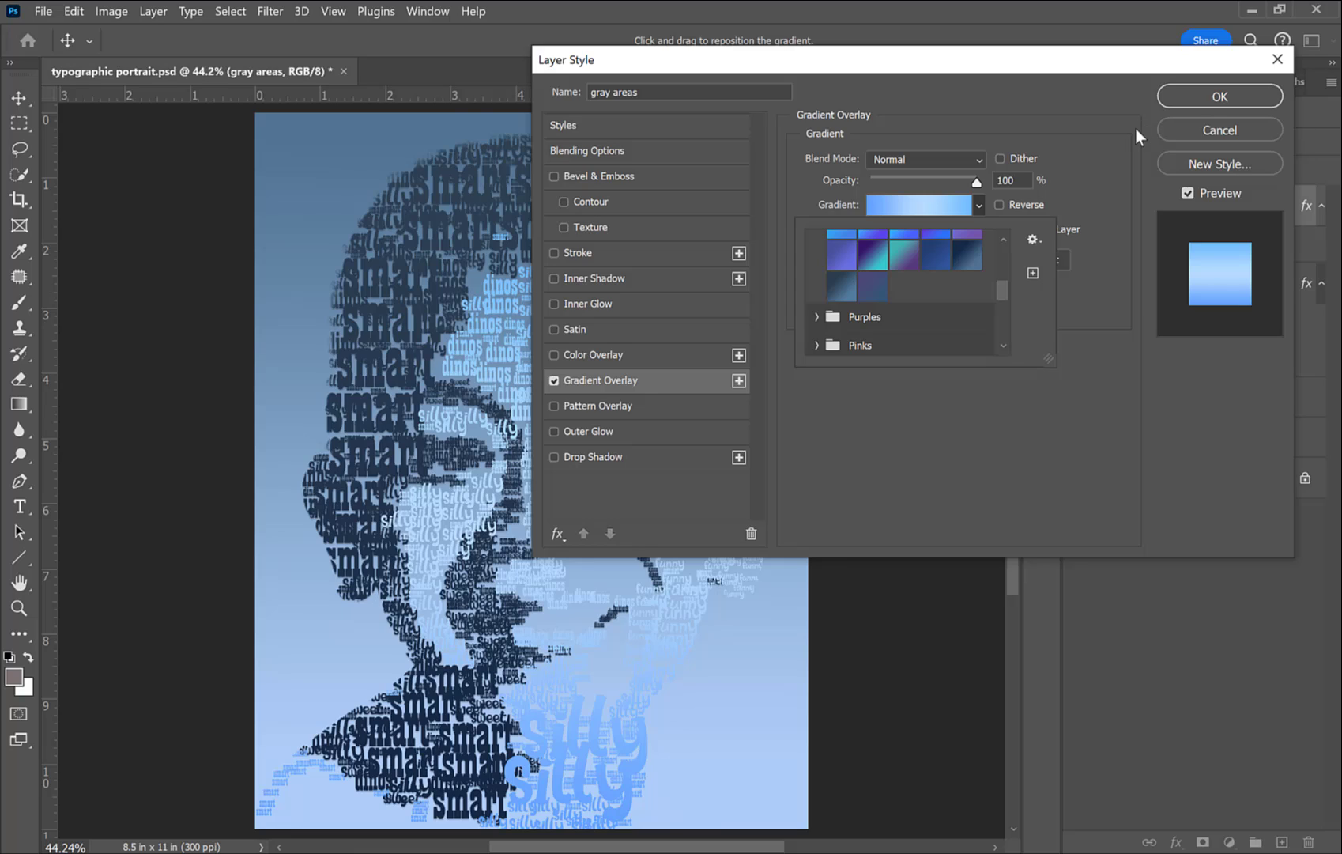
pyautogui.click(1230, 97)
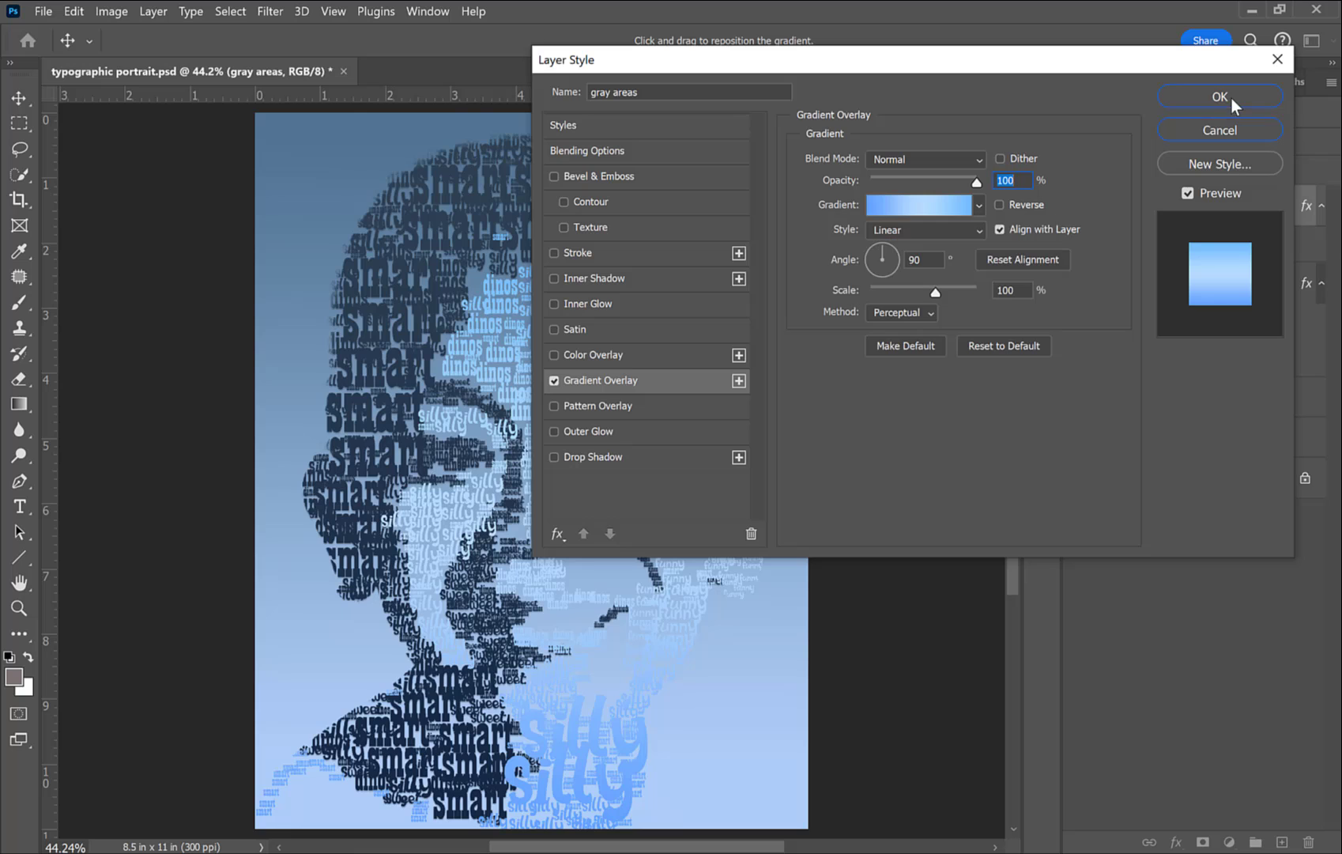
pyautogui.click(1230, 97)
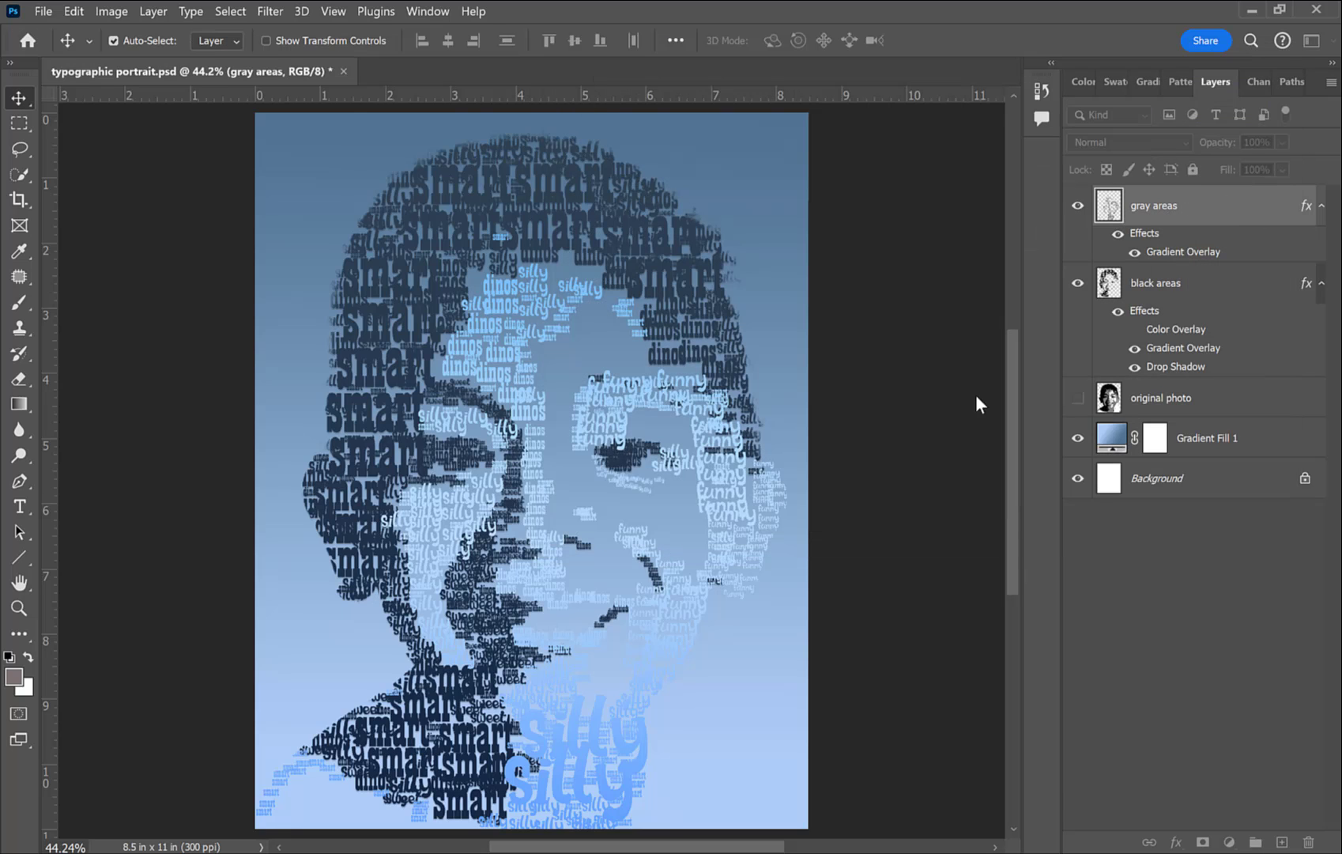
# Step: Open the gradient of Gradient Fill 1 for editing and try the Pink_08 preset from the Pinks group
pyautogui.click(1107, 447)
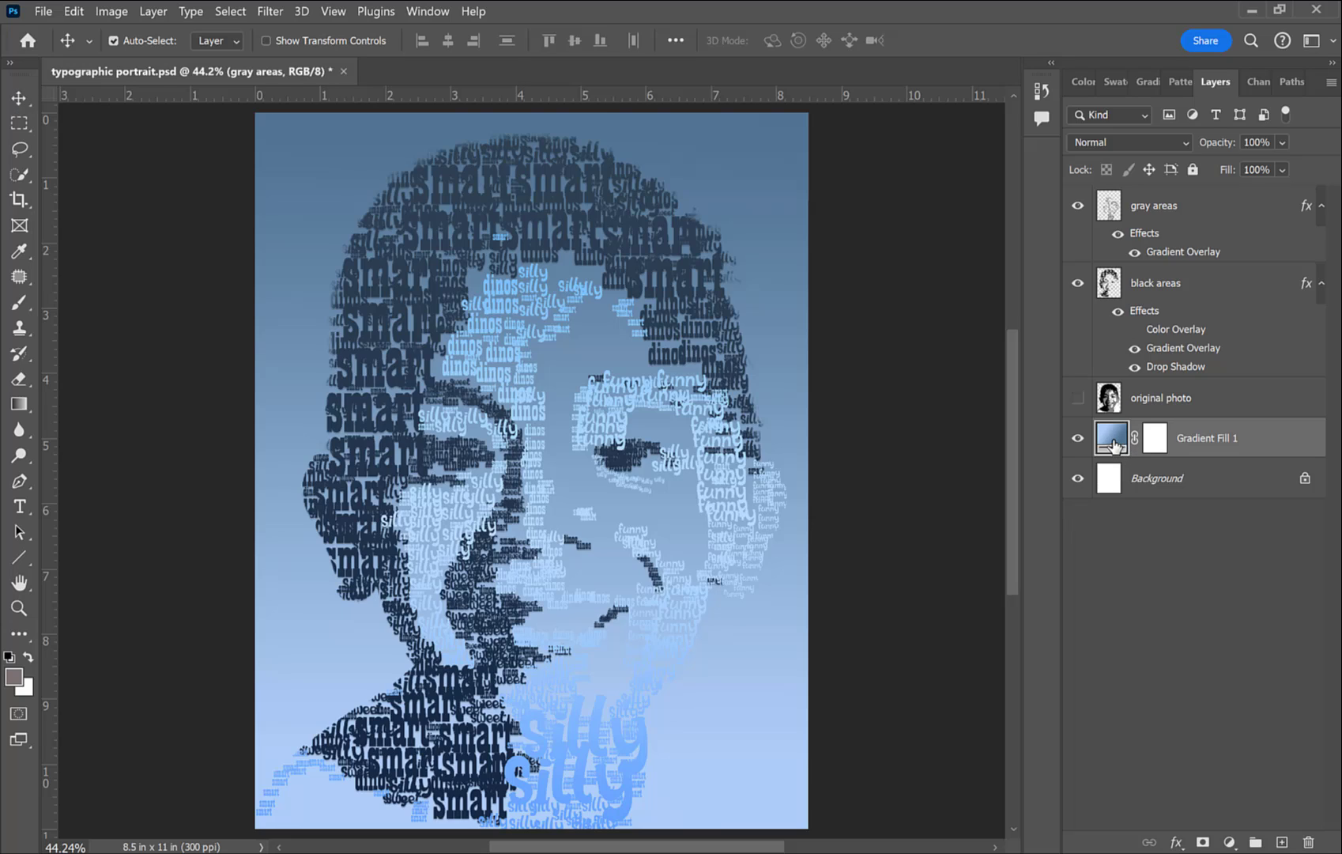
pyautogui.doubleClick(1114, 445)
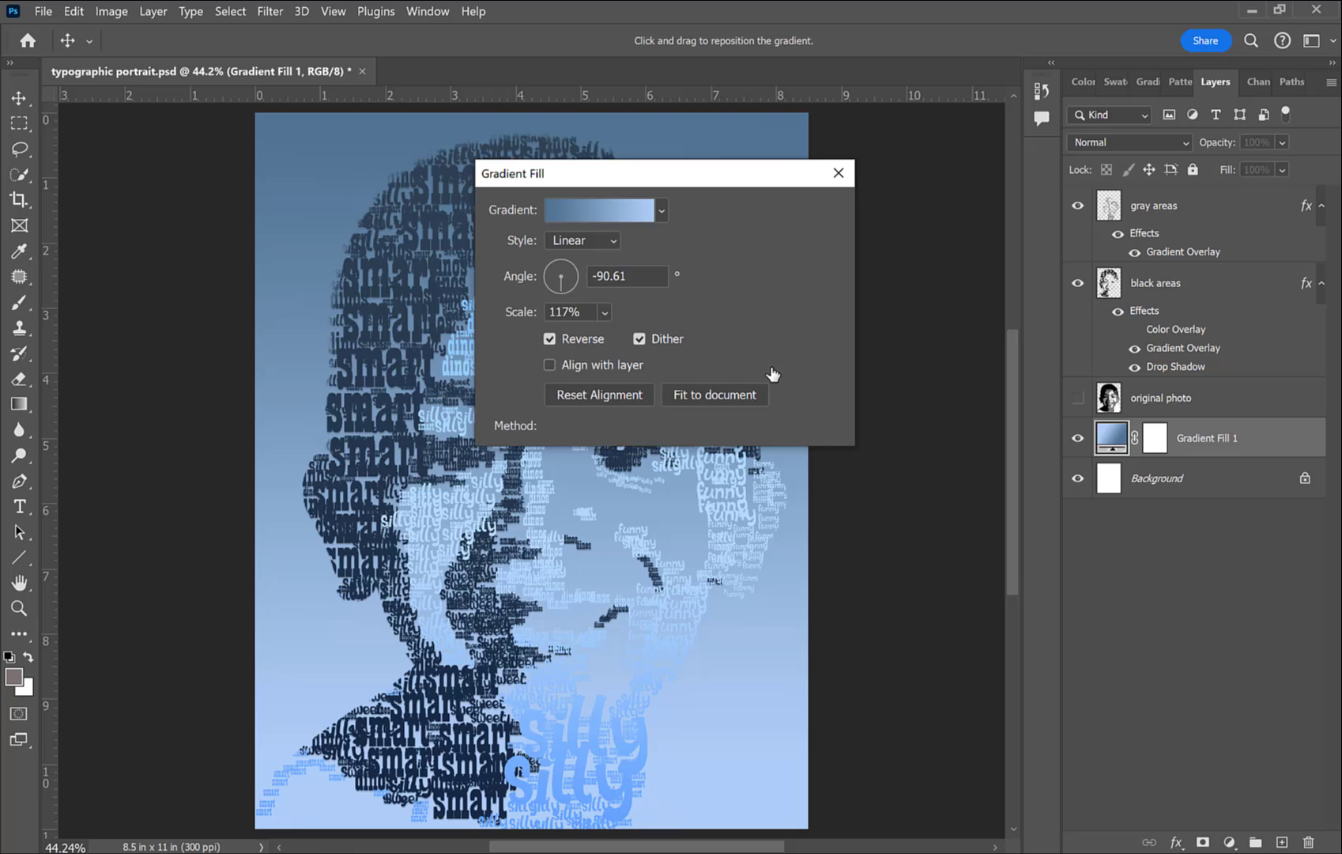
pyautogui.click(617, 205)
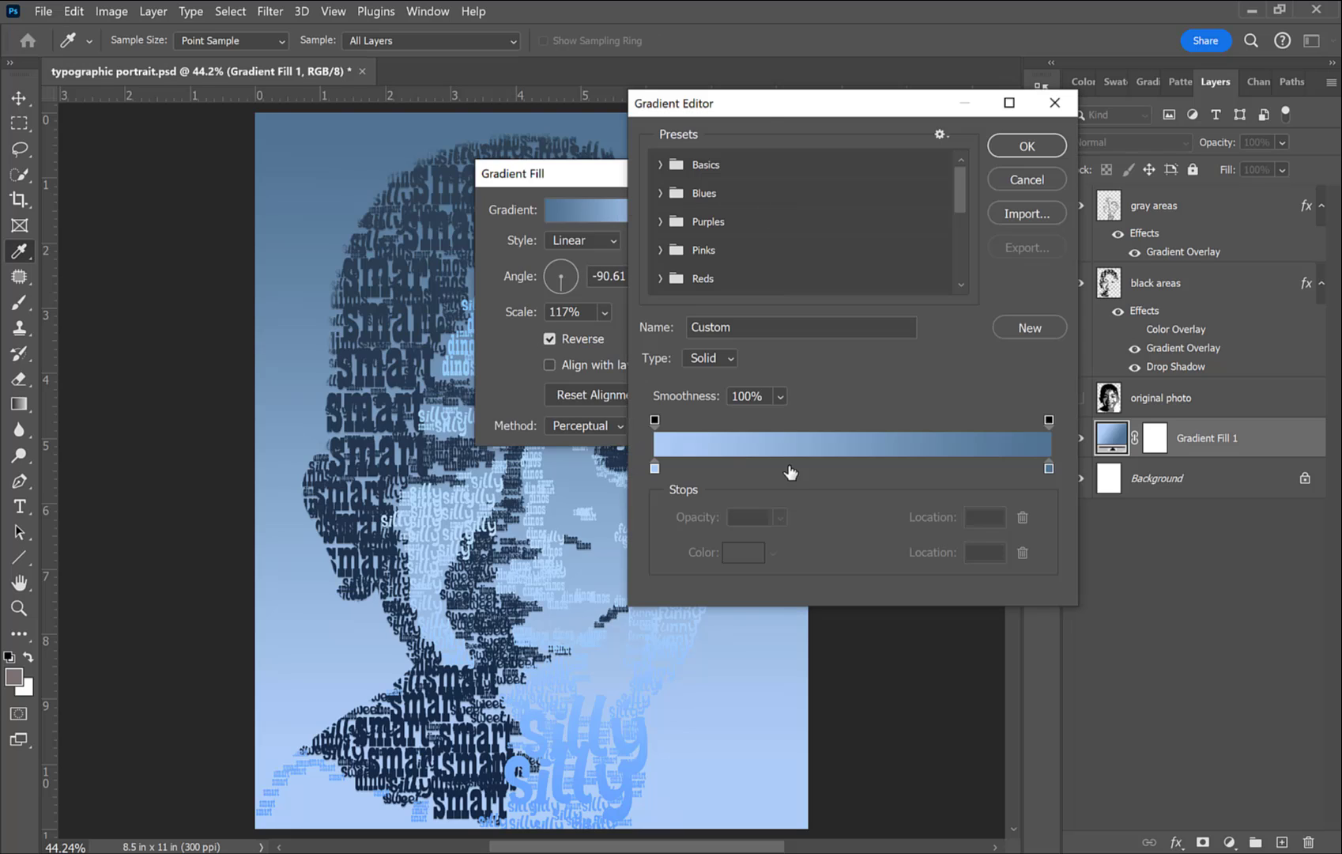
pyautogui.click(662, 252)
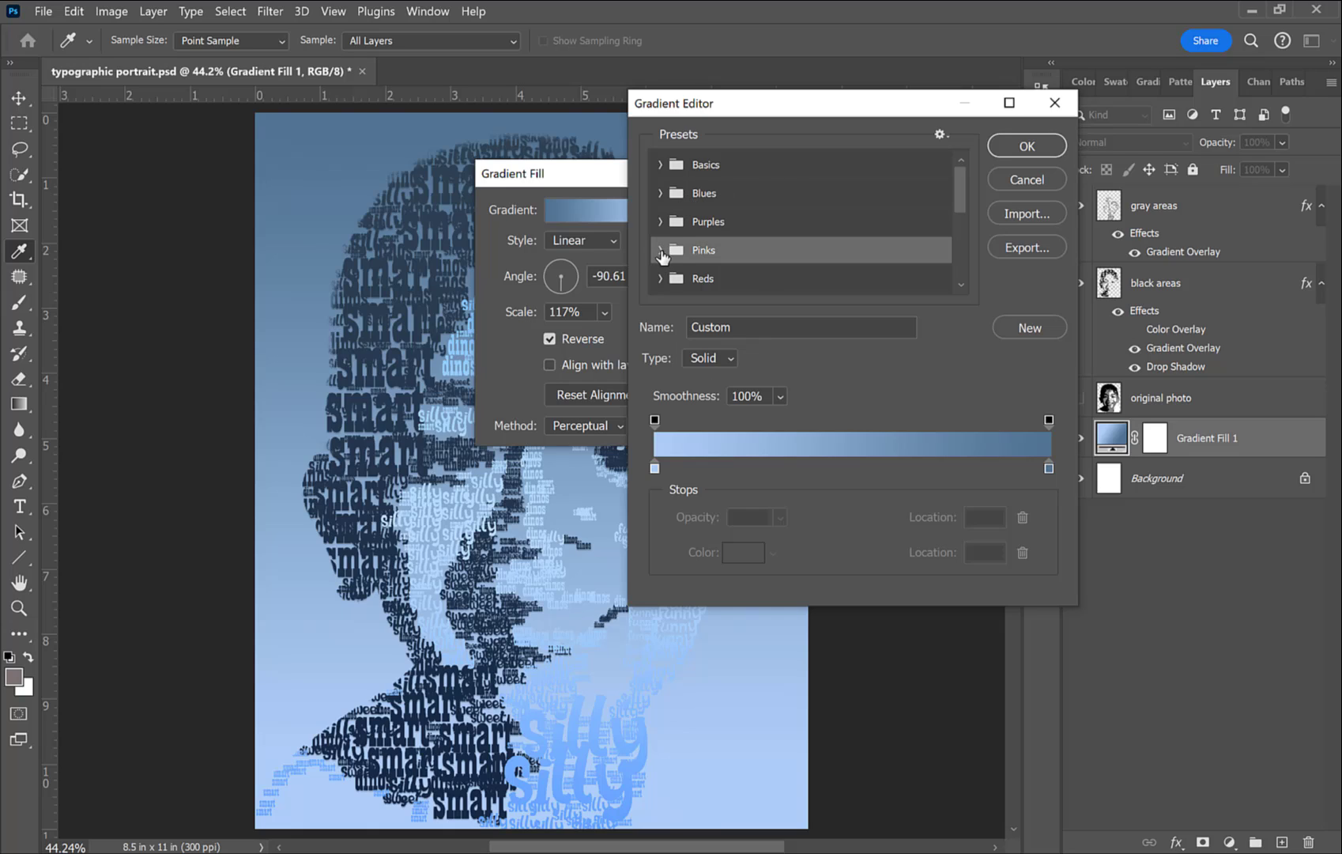
pyautogui.click(660, 251)
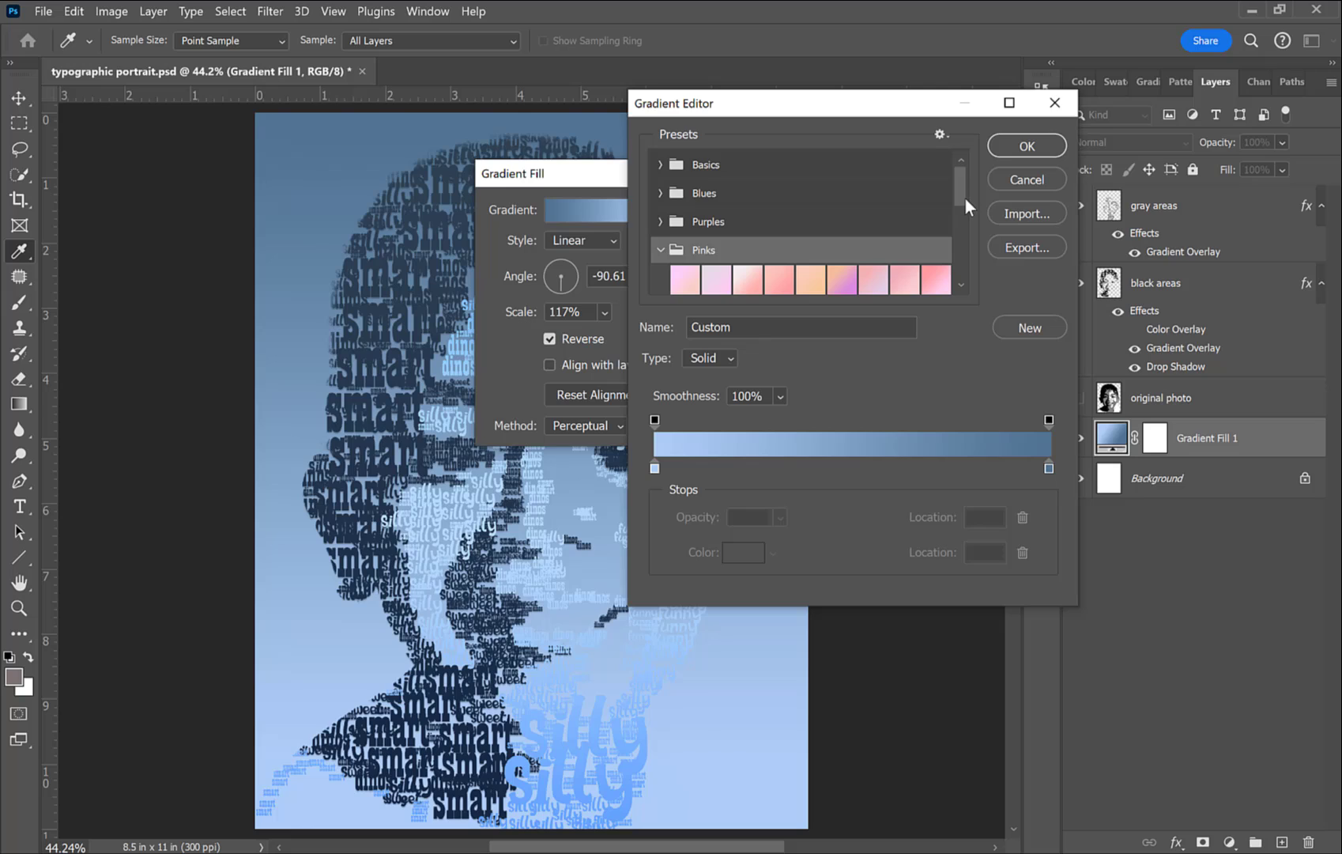
pyautogui.scroll(-2, 963, 208)
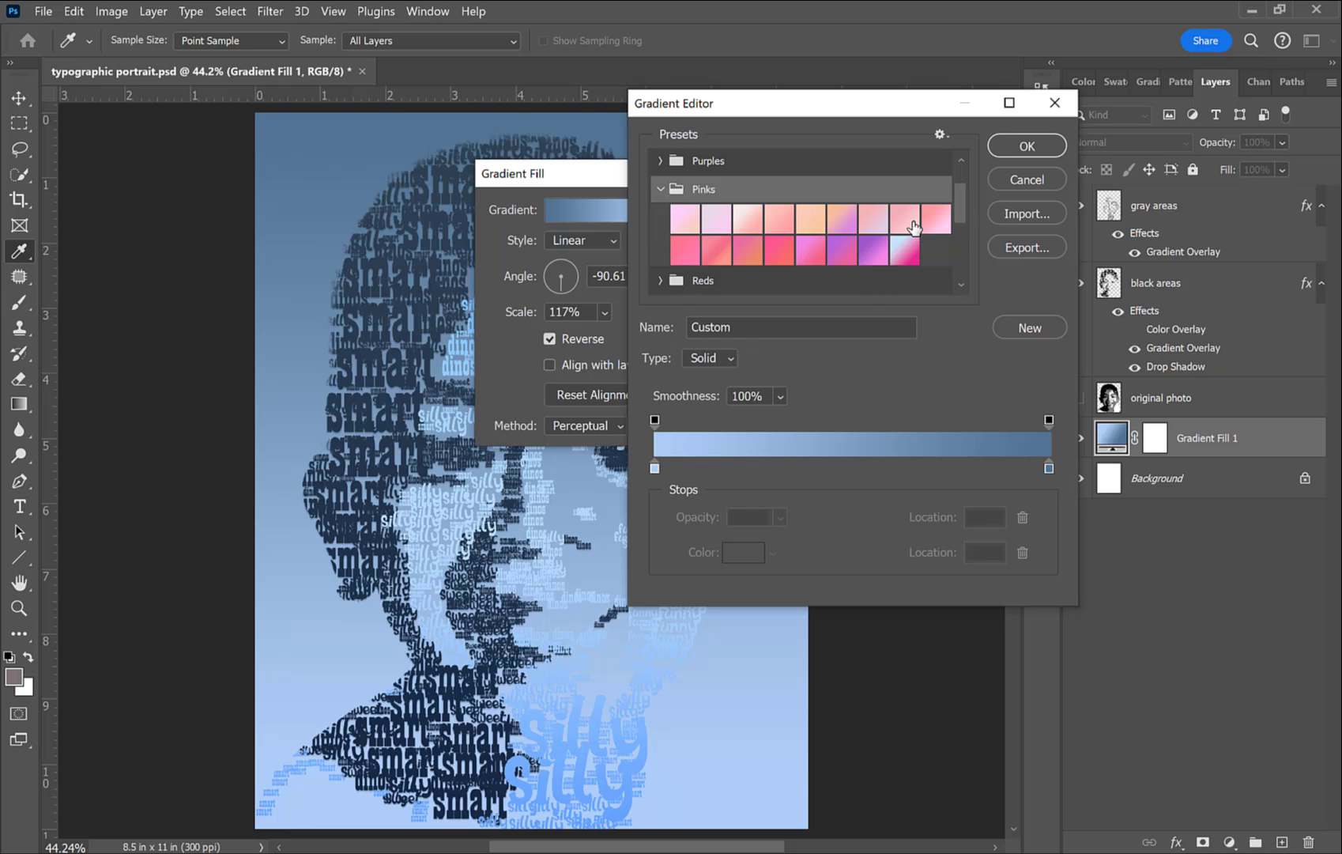
pyautogui.click(906, 219)
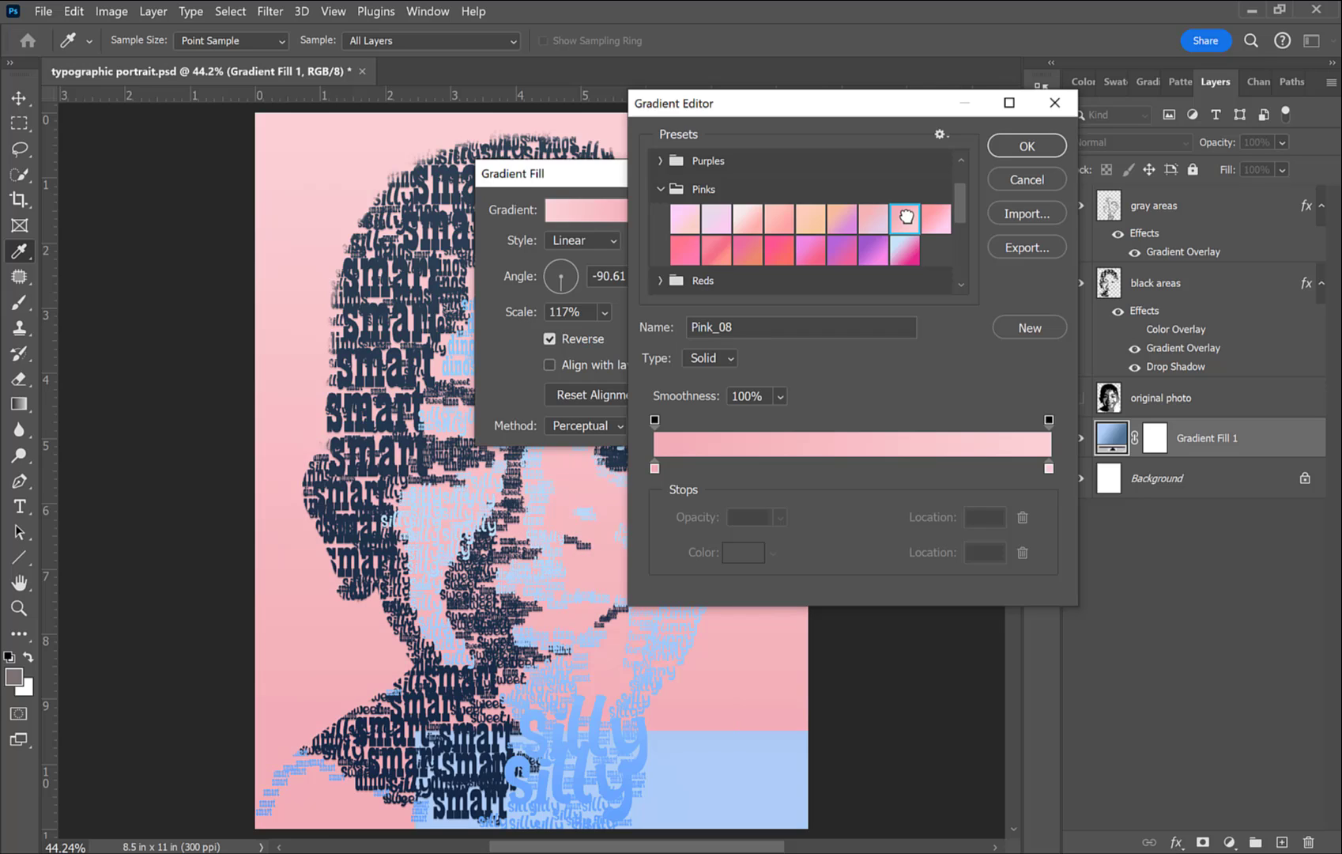
pyautogui.click(735, 218)
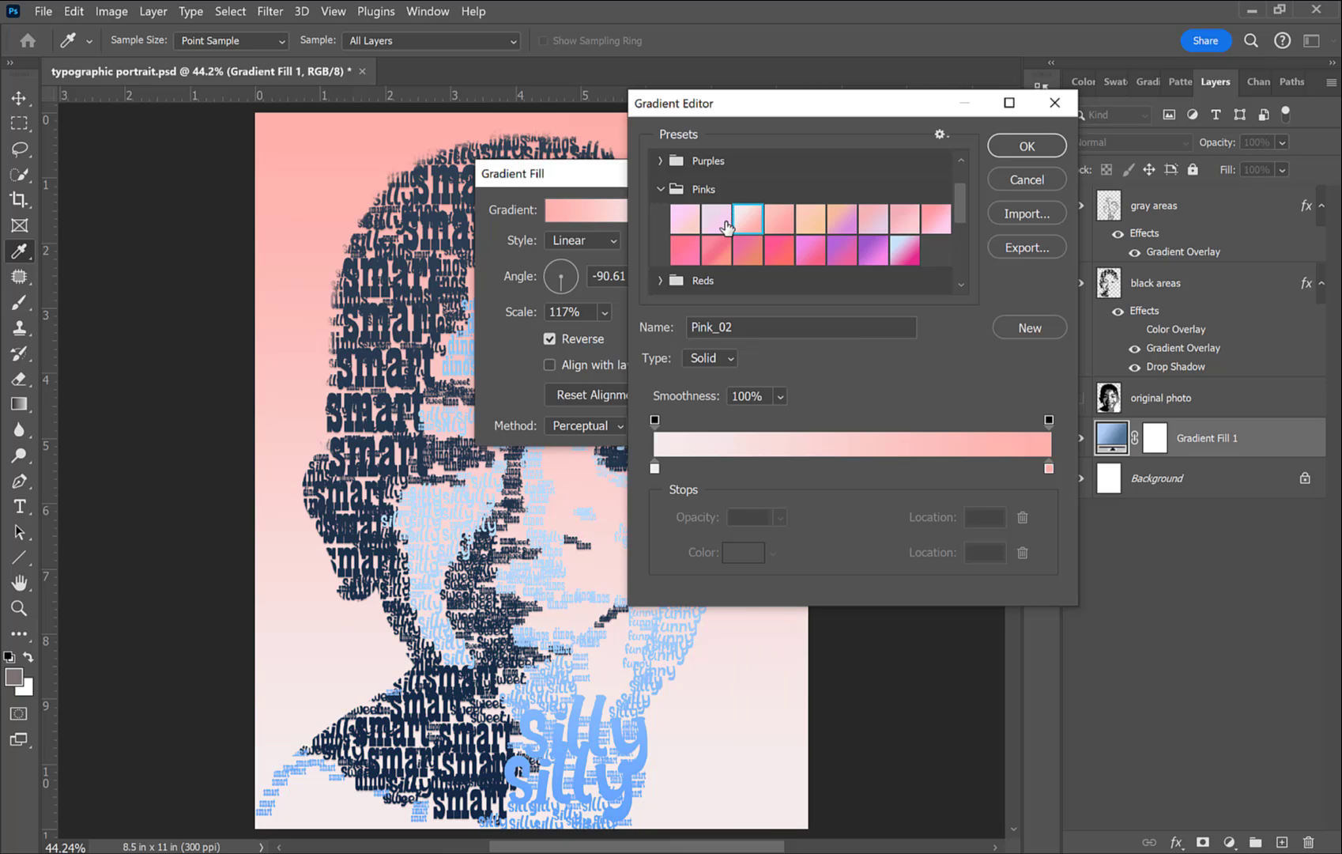
pyautogui.click(726, 226)
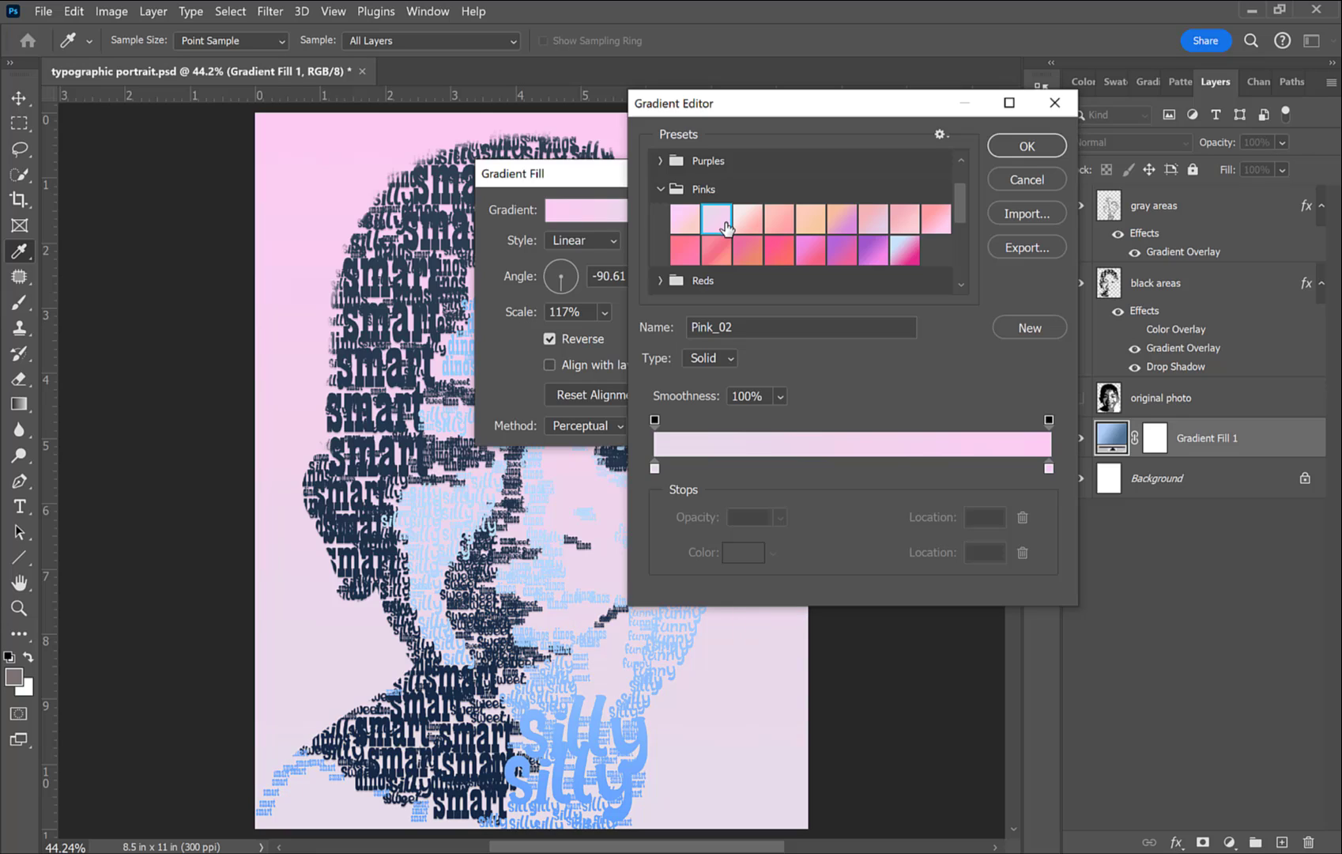
pyautogui.moveTo(962, 205); pyautogui.dragTo(957, 230)
pyautogui.click(1047, 179)
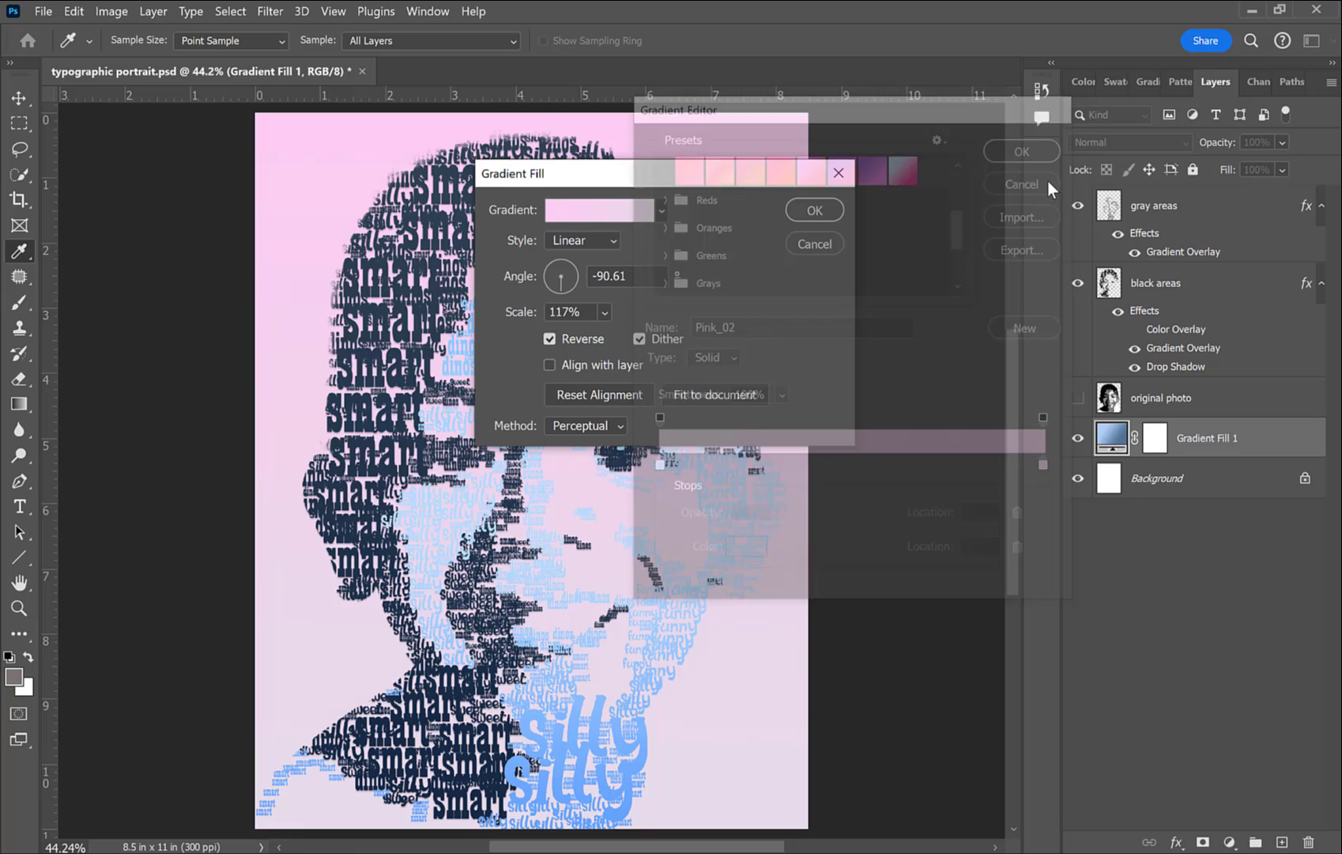
pyautogui.click(816, 252)
pyautogui.press('v')
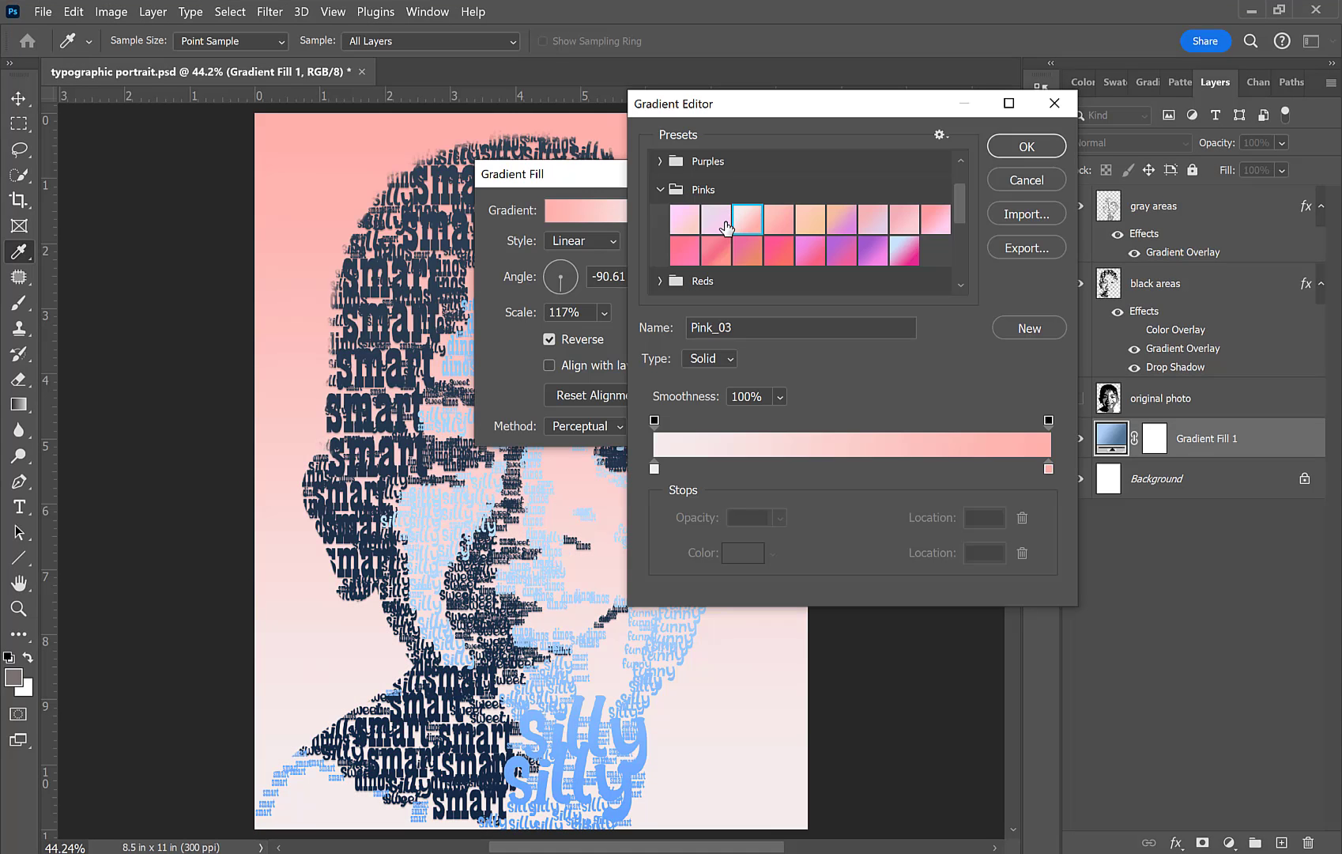
pyautogui.click(725, 226)
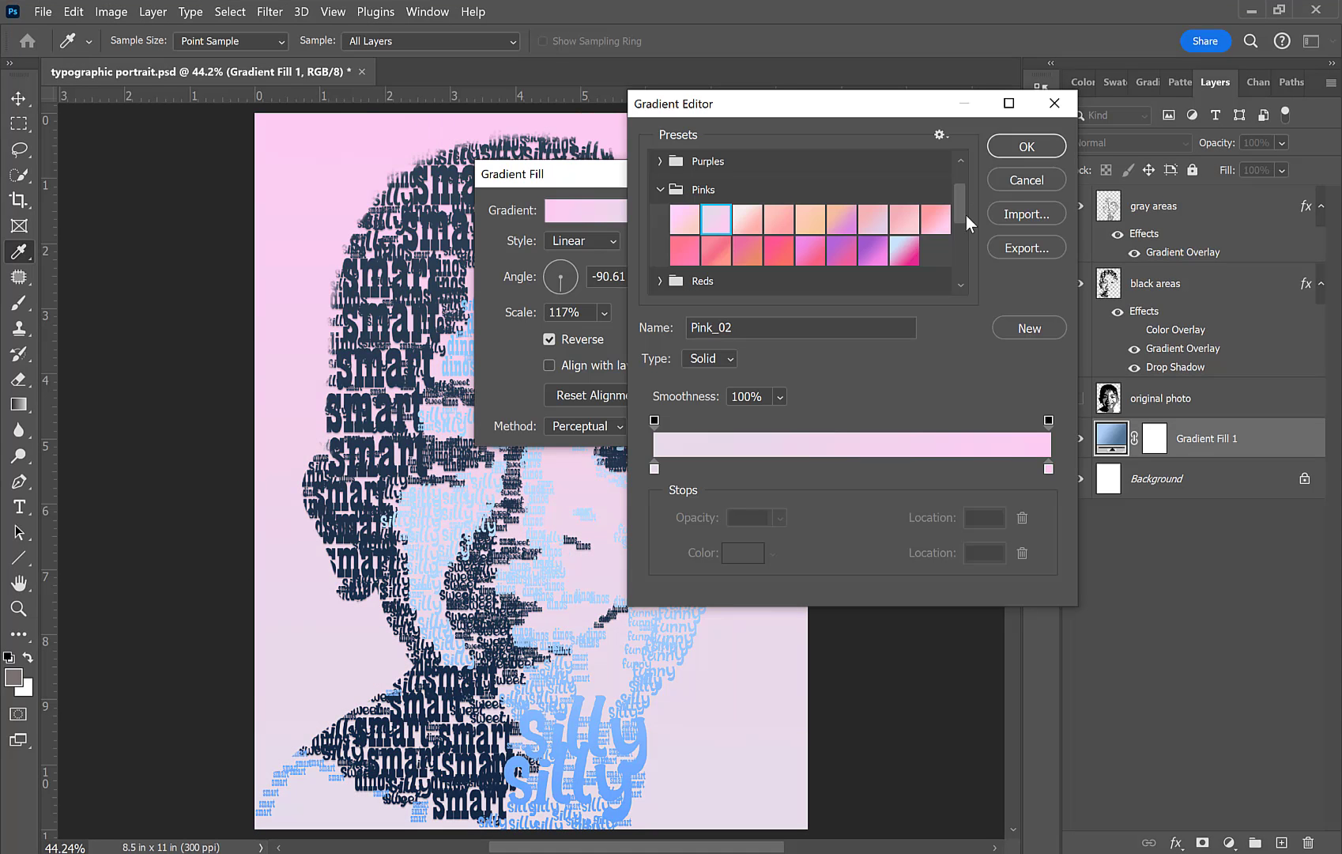
pyautogui.scroll(-3, 966, 215)
pyautogui.click(1043, 175)
pyautogui.click(814, 245)
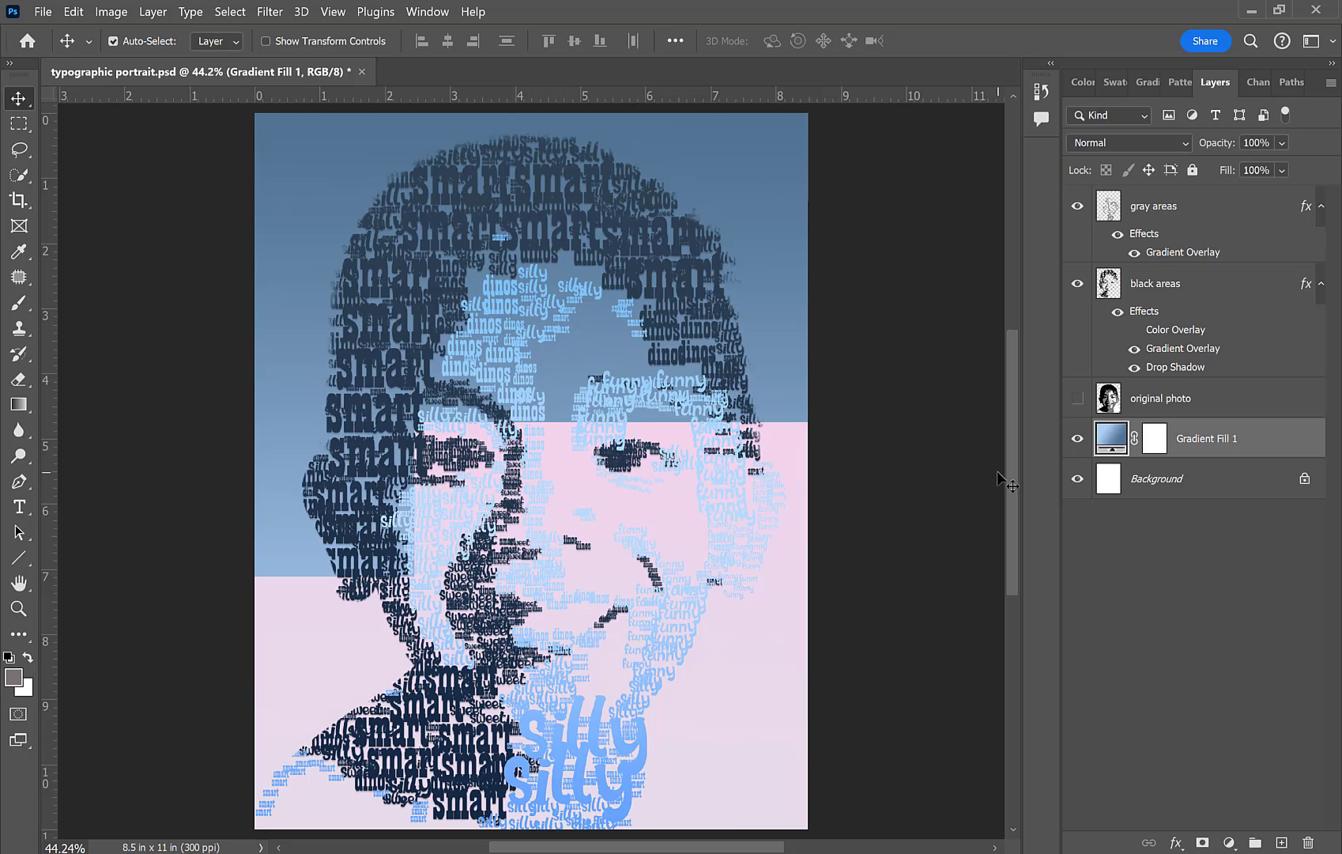
# Step: Change the Gradient Overlay on "gray areas" to the Blue_32 preset from the Blues group
pyautogui.hotkey('alt', 'shift', ']')
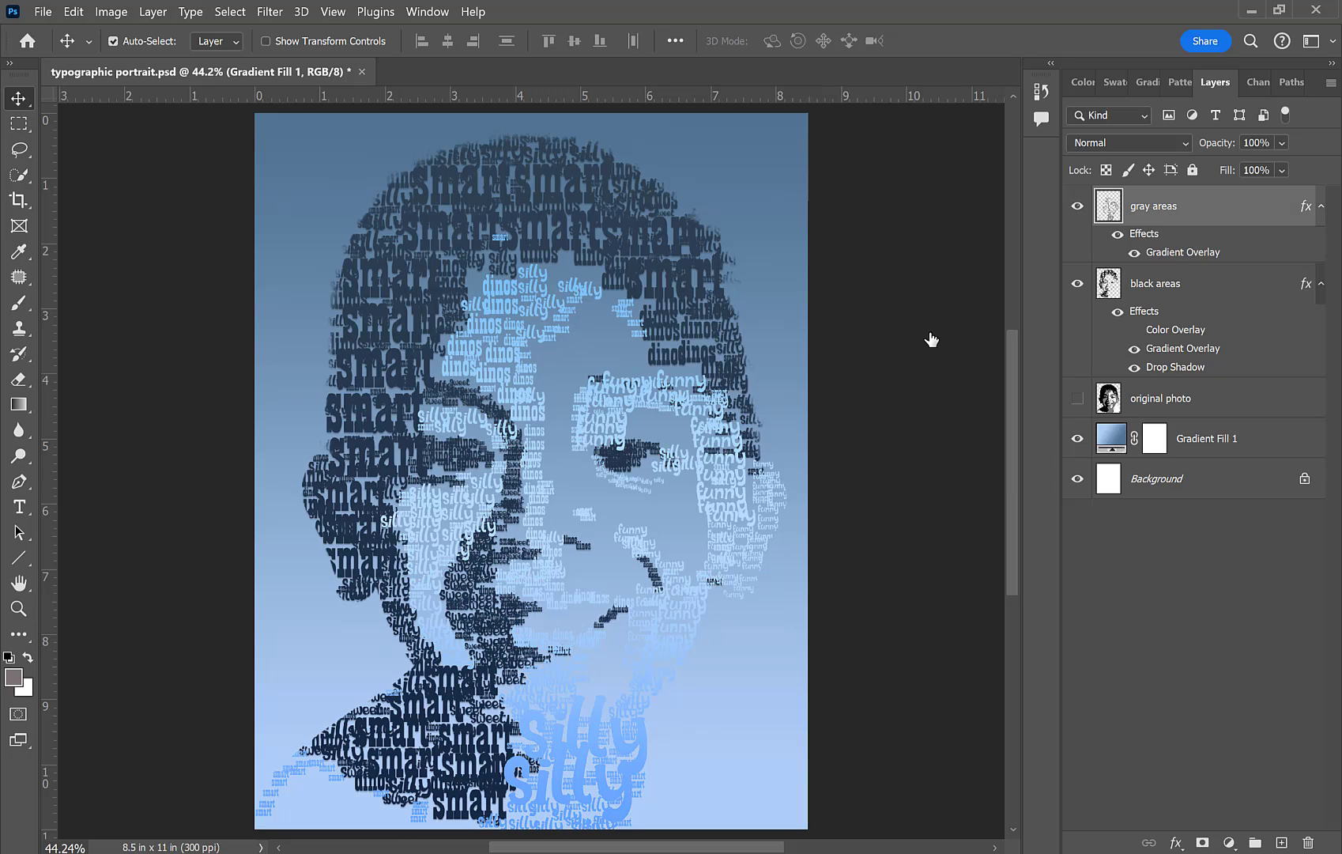
pyautogui.doubleClick(1162, 251)
pyautogui.click(940, 201)
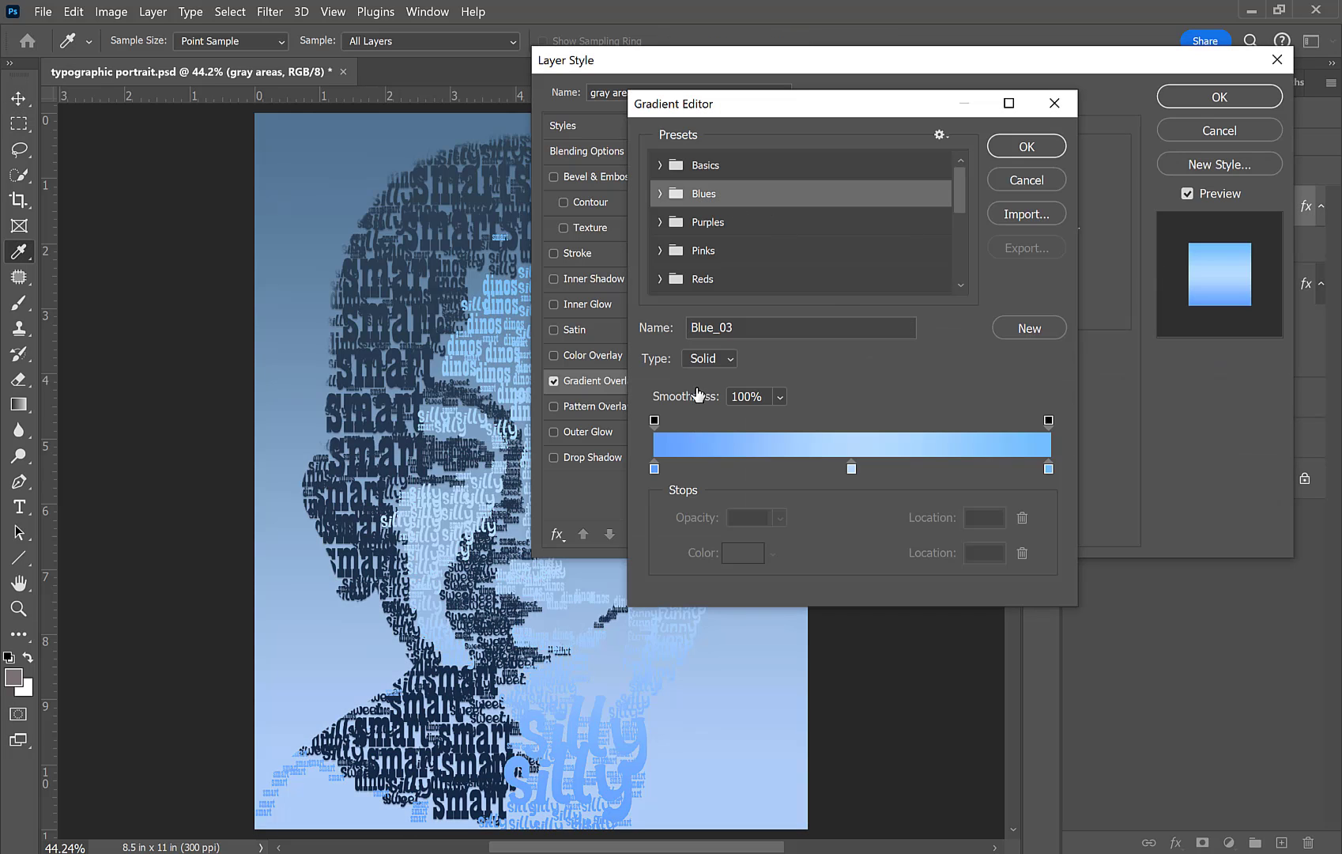
pyautogui.click(660, 194)
pyautogui.scroll(-1, 960, 199)
pyautogui.click(905, 241)
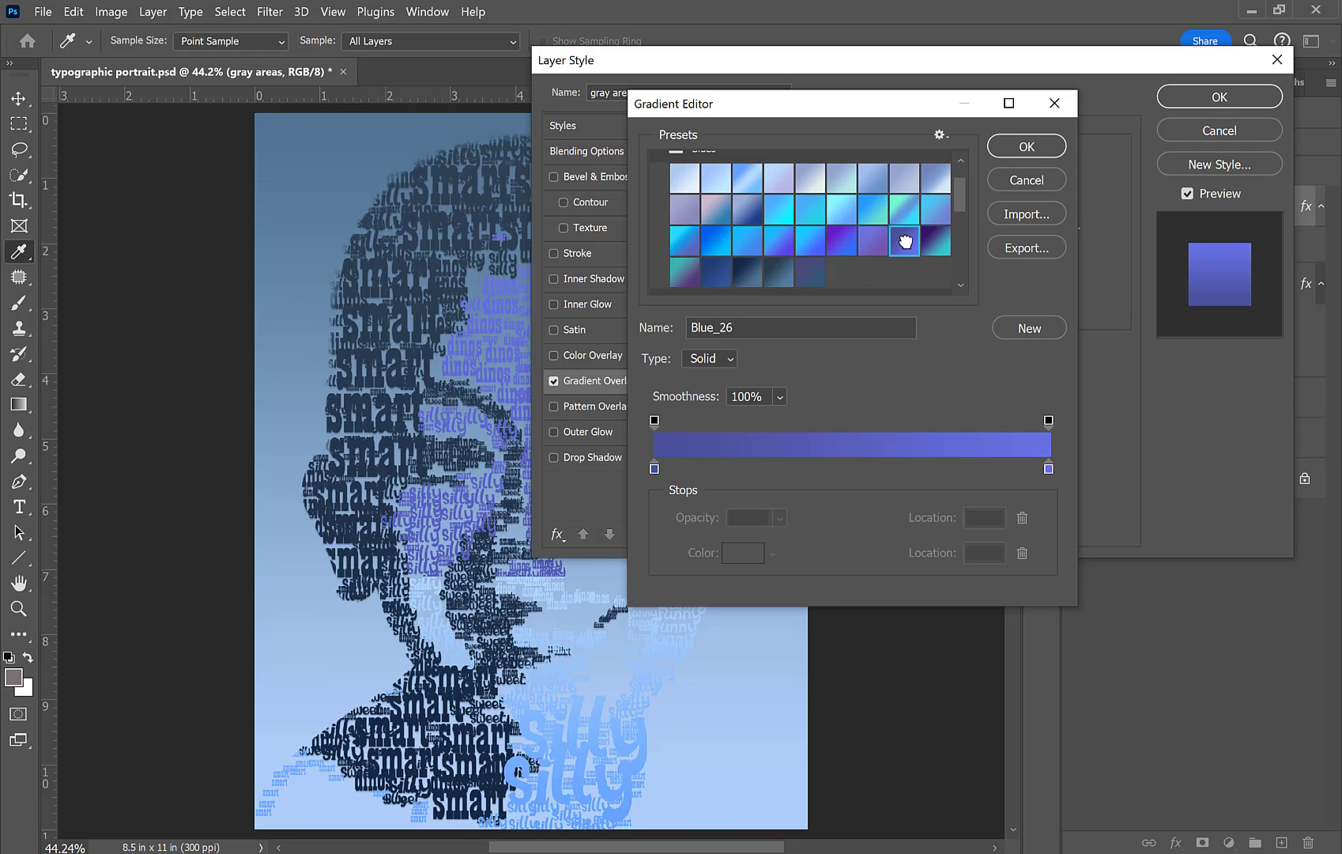
pyautogui.click(717, 210)
pyautogui.click(684, 243)
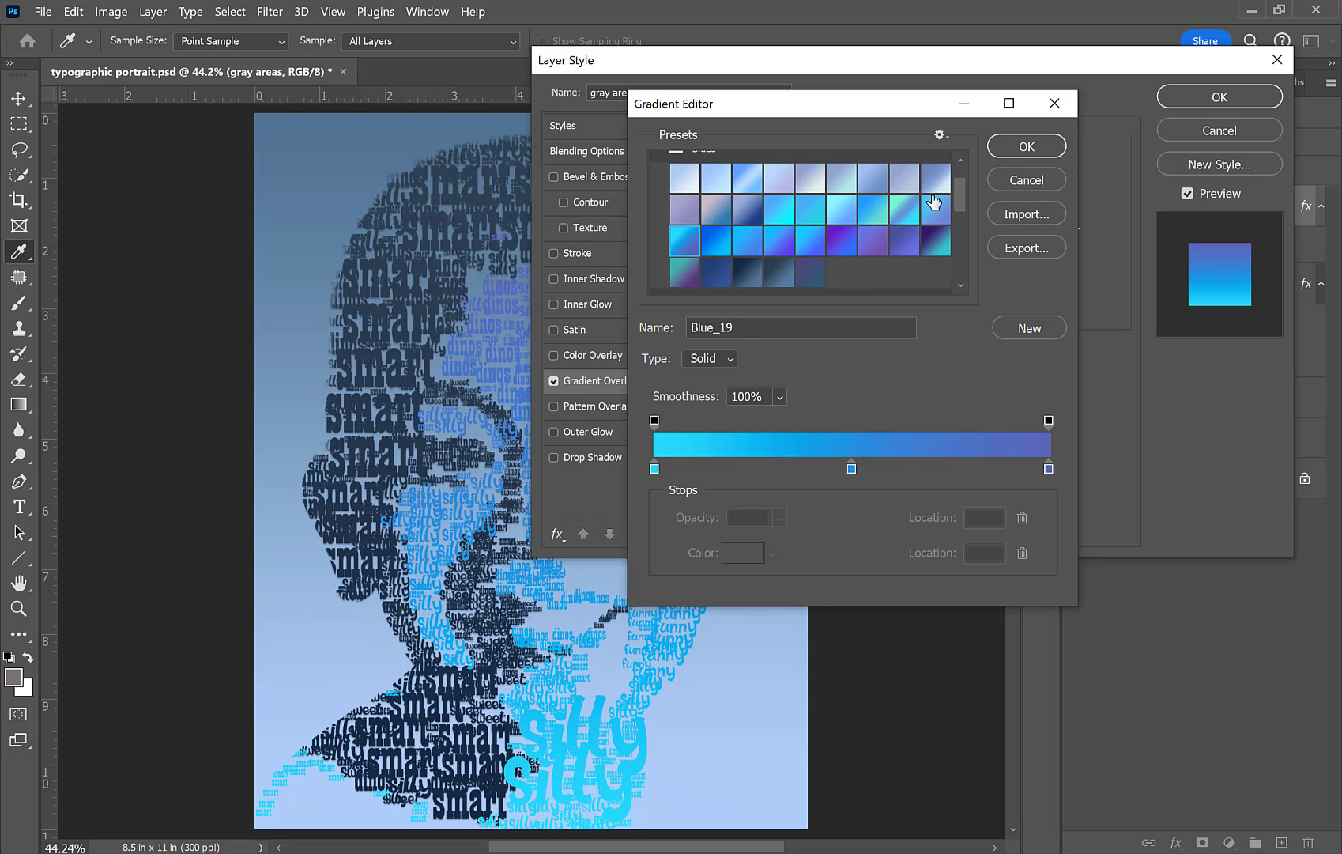
pyautogui.click(812, 273)
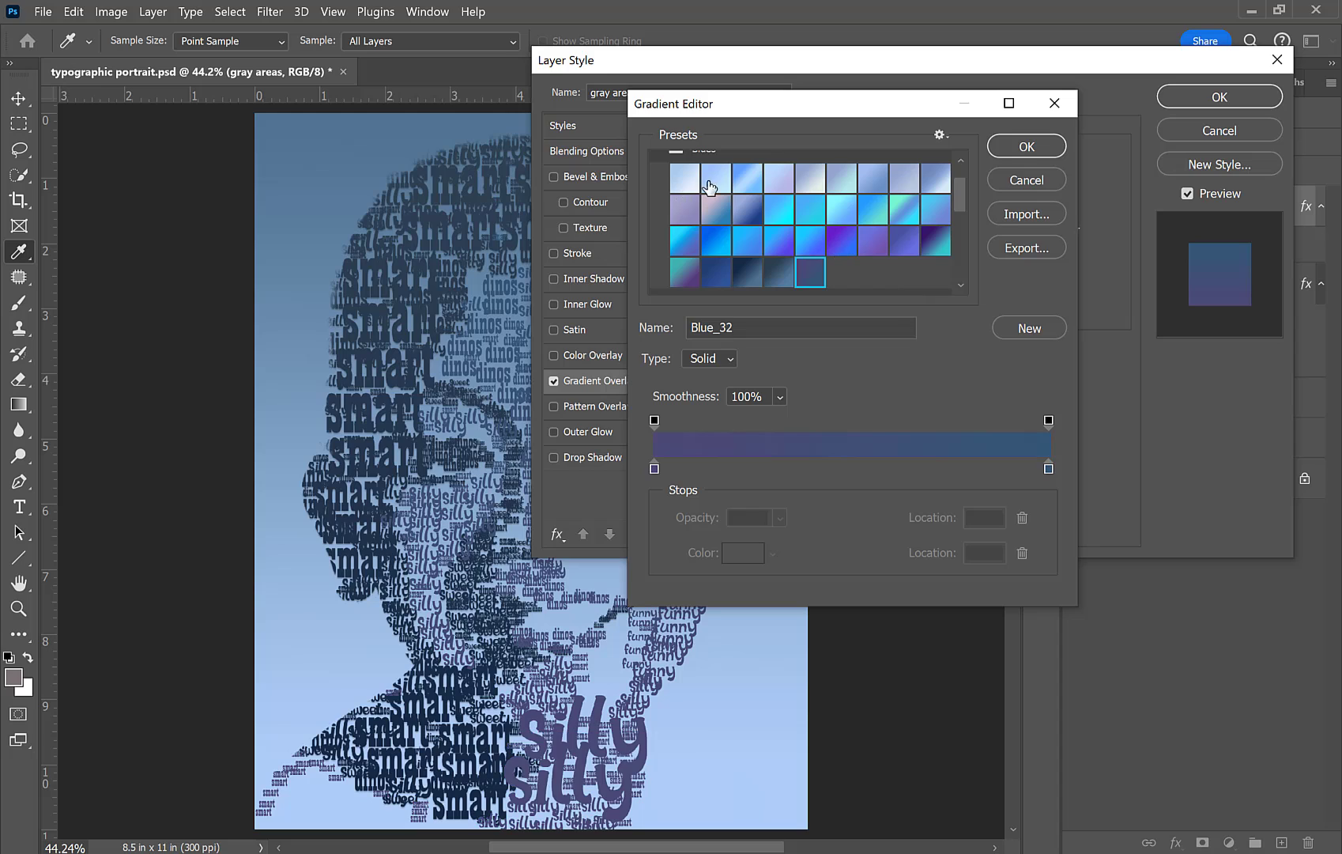
pyautogui.click(1026, 147)
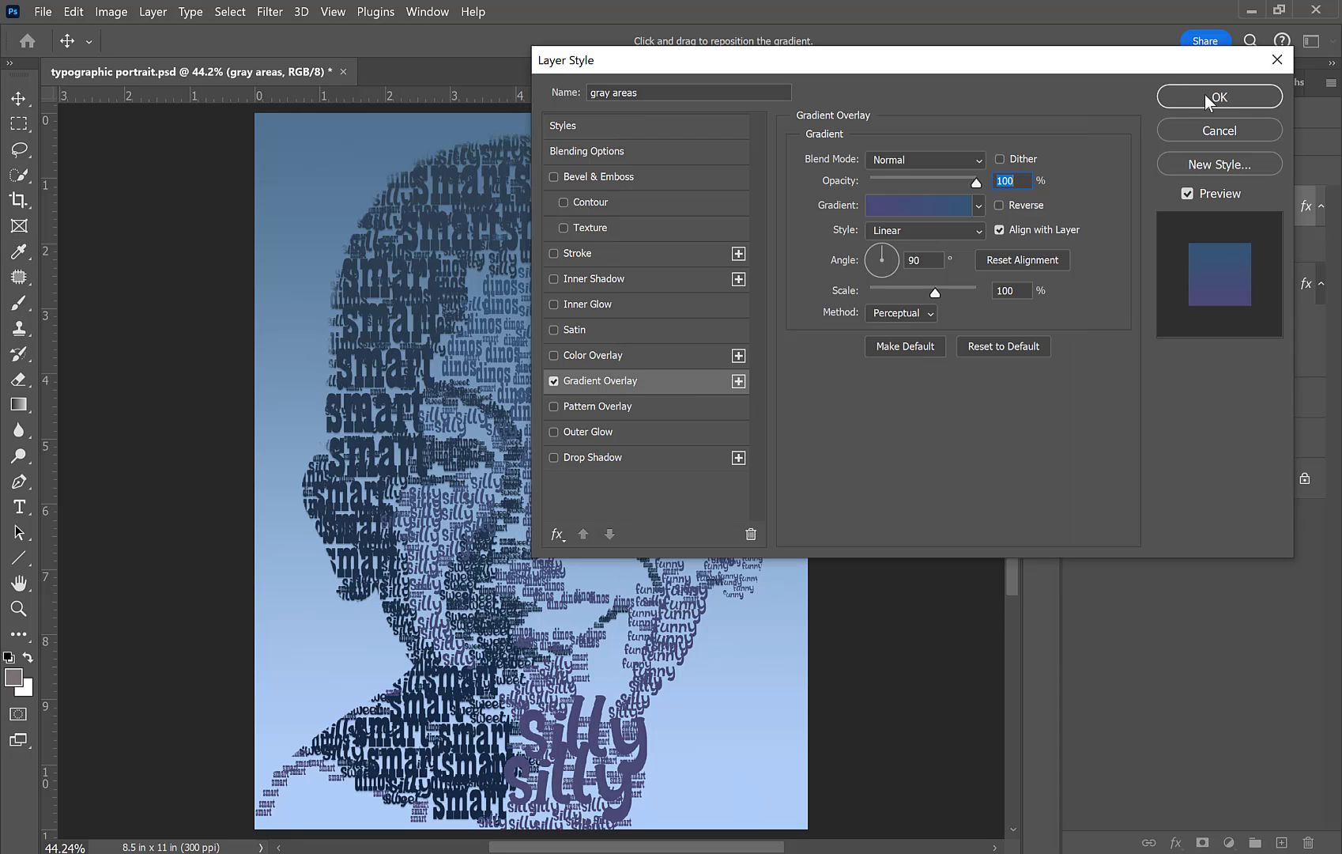
# Step: Add a Drop Shadow to "gray areas", lighten the purple end of its Gradient Overlay, and apply the layer style
pyautogui.click(554, 458)
pyautogui.click(940, 208)
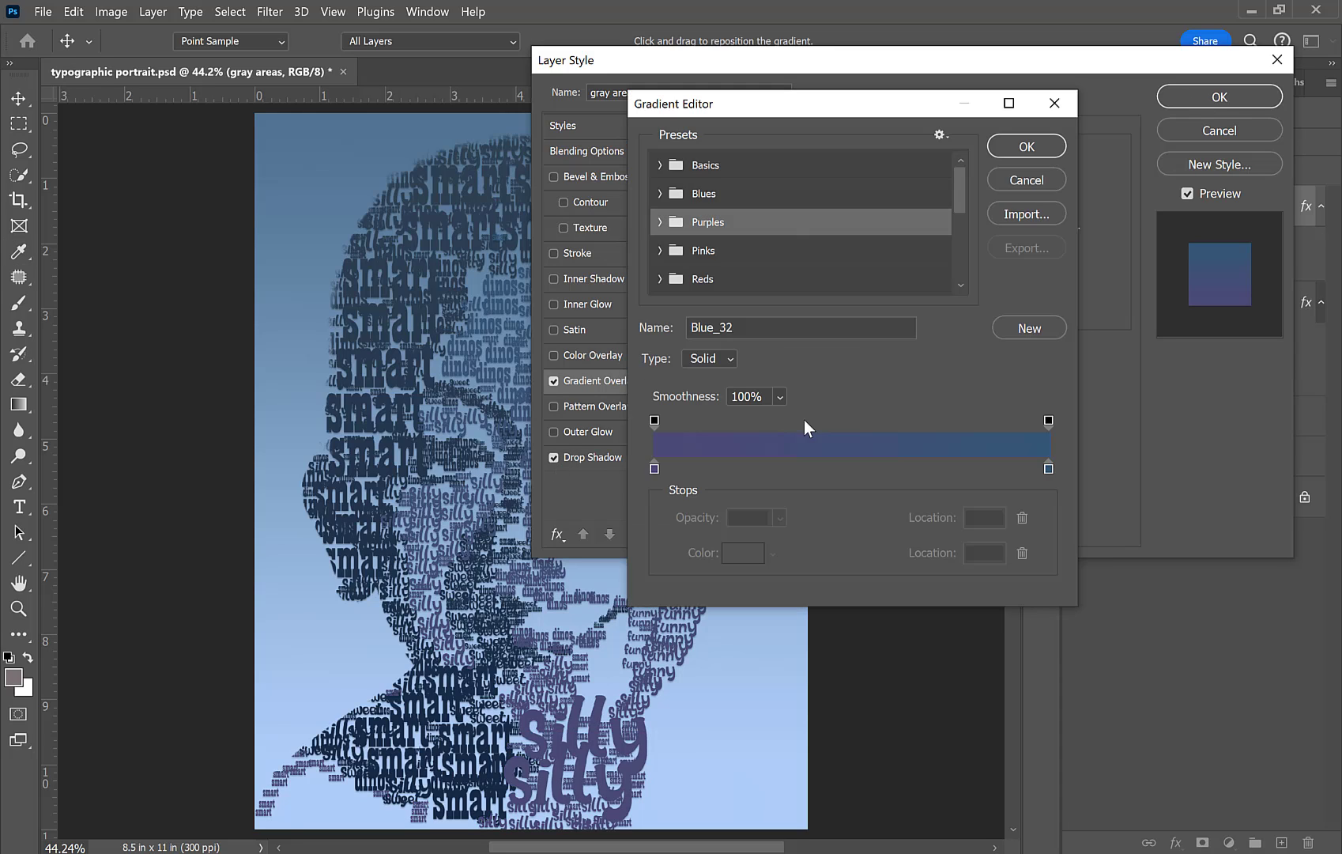
pyautogui.doubleClick(655, 468)
pyautogui.moveTo(516, 315); pyautogui.dragTo(511, 231)
pyautogui.click(859, 175)
pyautogui.click(1026, 147)
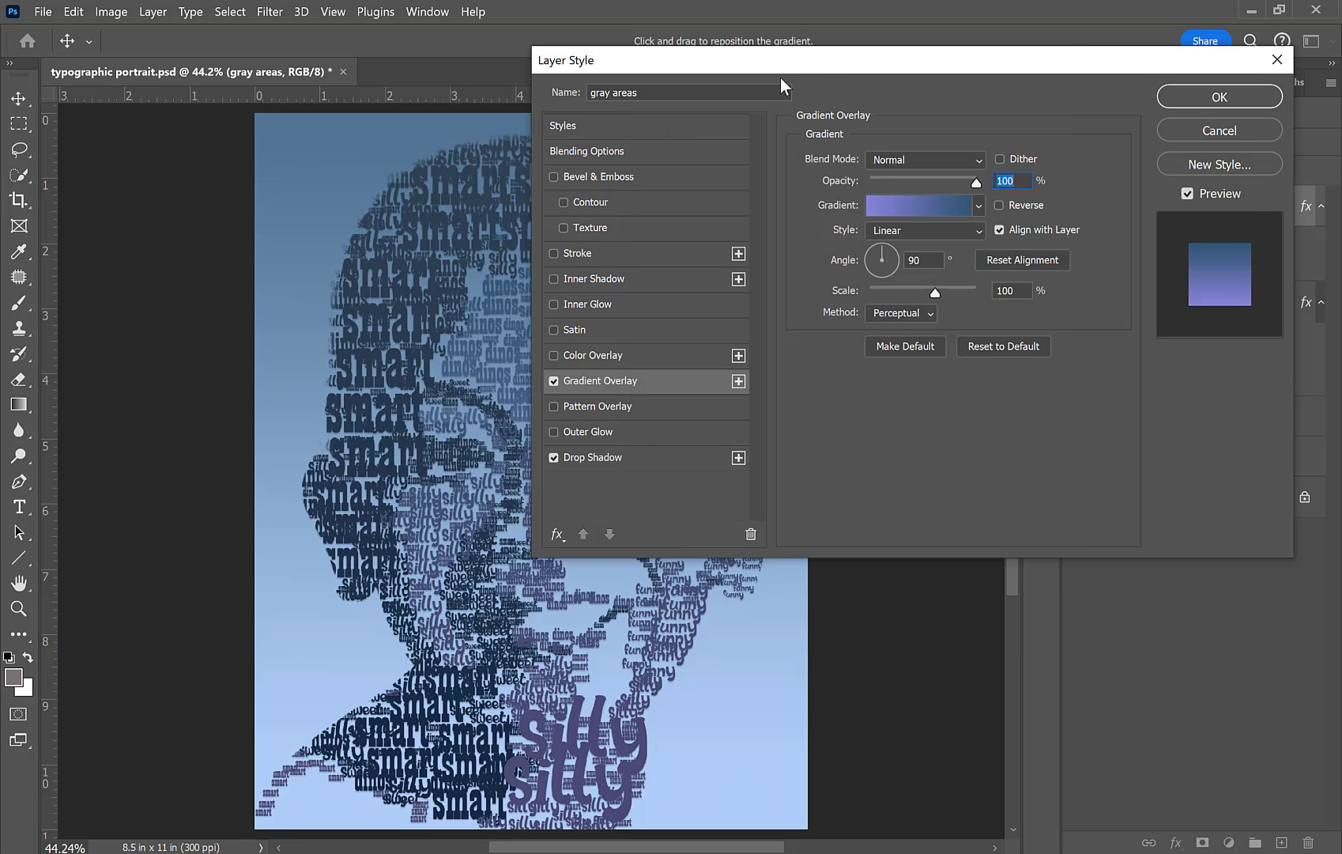
pyautogui.moveTo(791, 52); pyautogui.dragTo(986, 131)
pyautogui.moveTo(1059, 112); pyautogui.dragTo(1000, 164)
pyautogui.click(1230, 192)
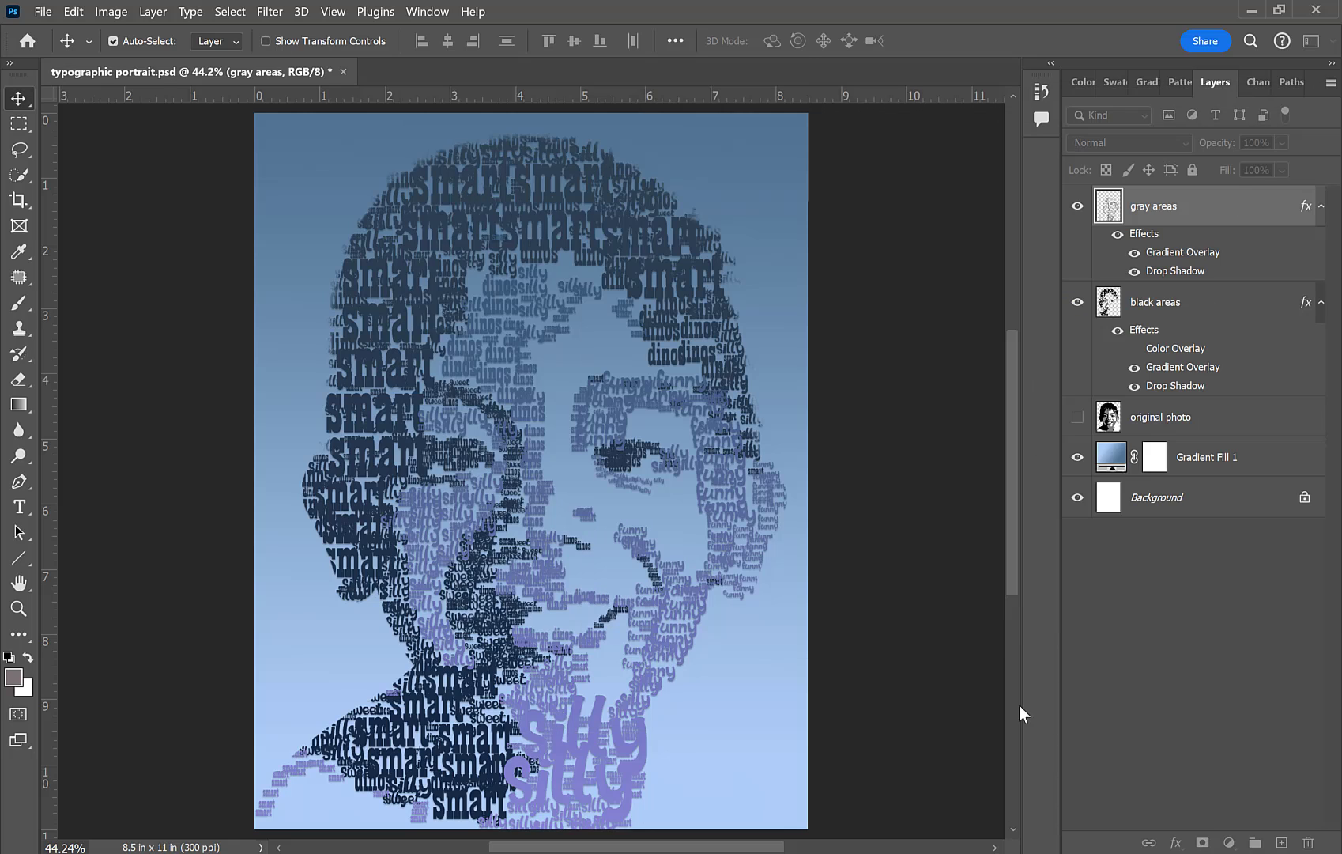
# Step: Add the subject's first name as horizontal text in the empty lower-right corner of the portrait
pyautogui.click(19, 505)
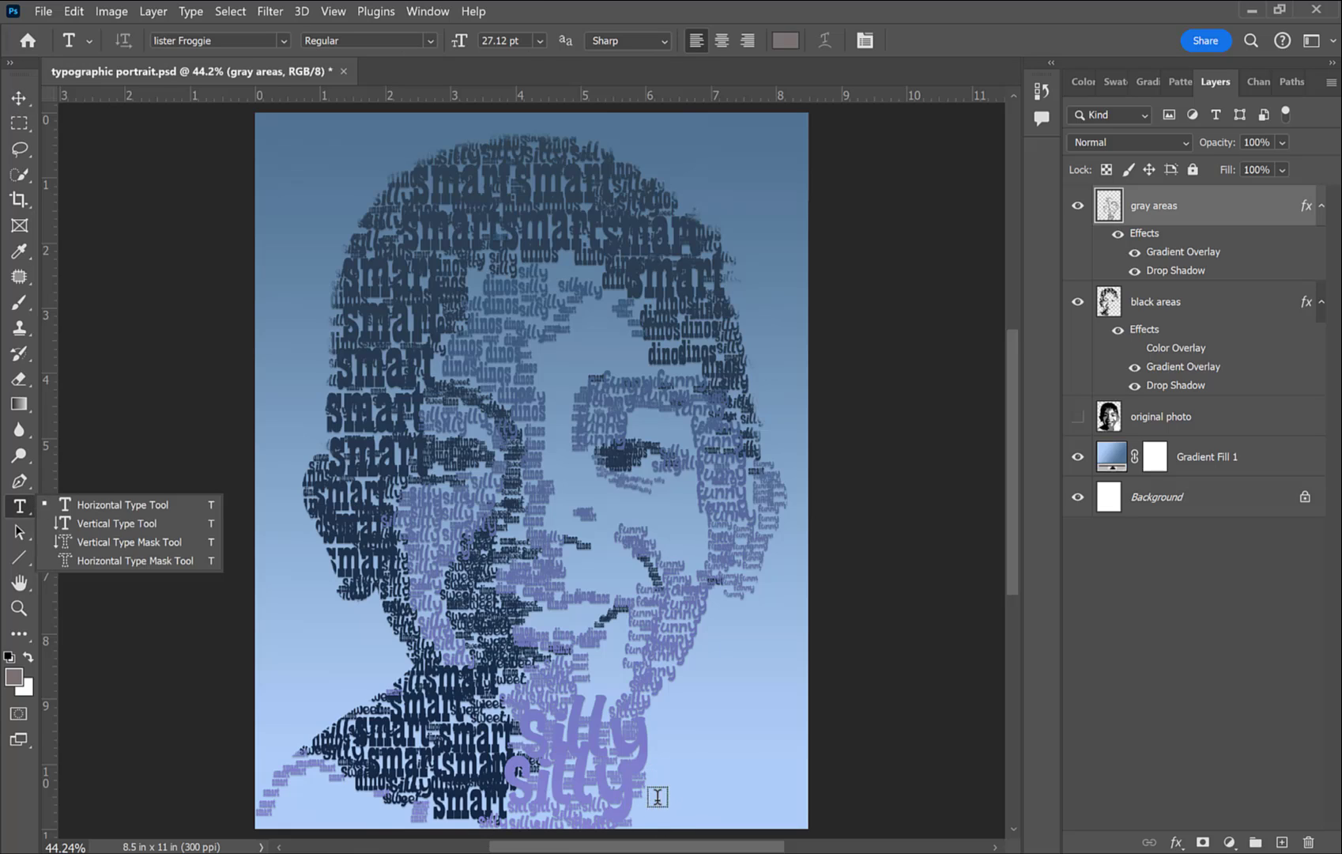
pyautogui.click(674, 785)
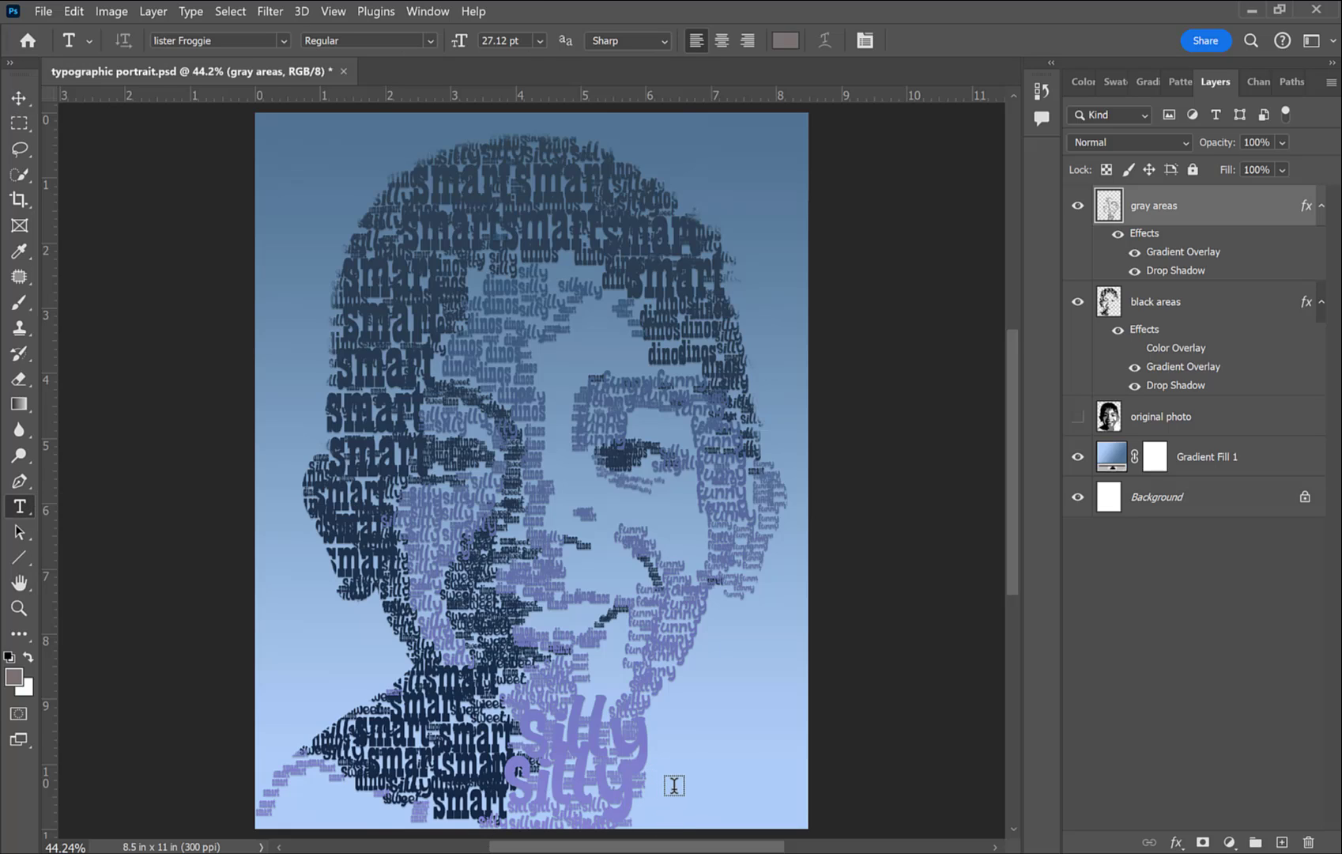
pyautogui.click(1017, 674)
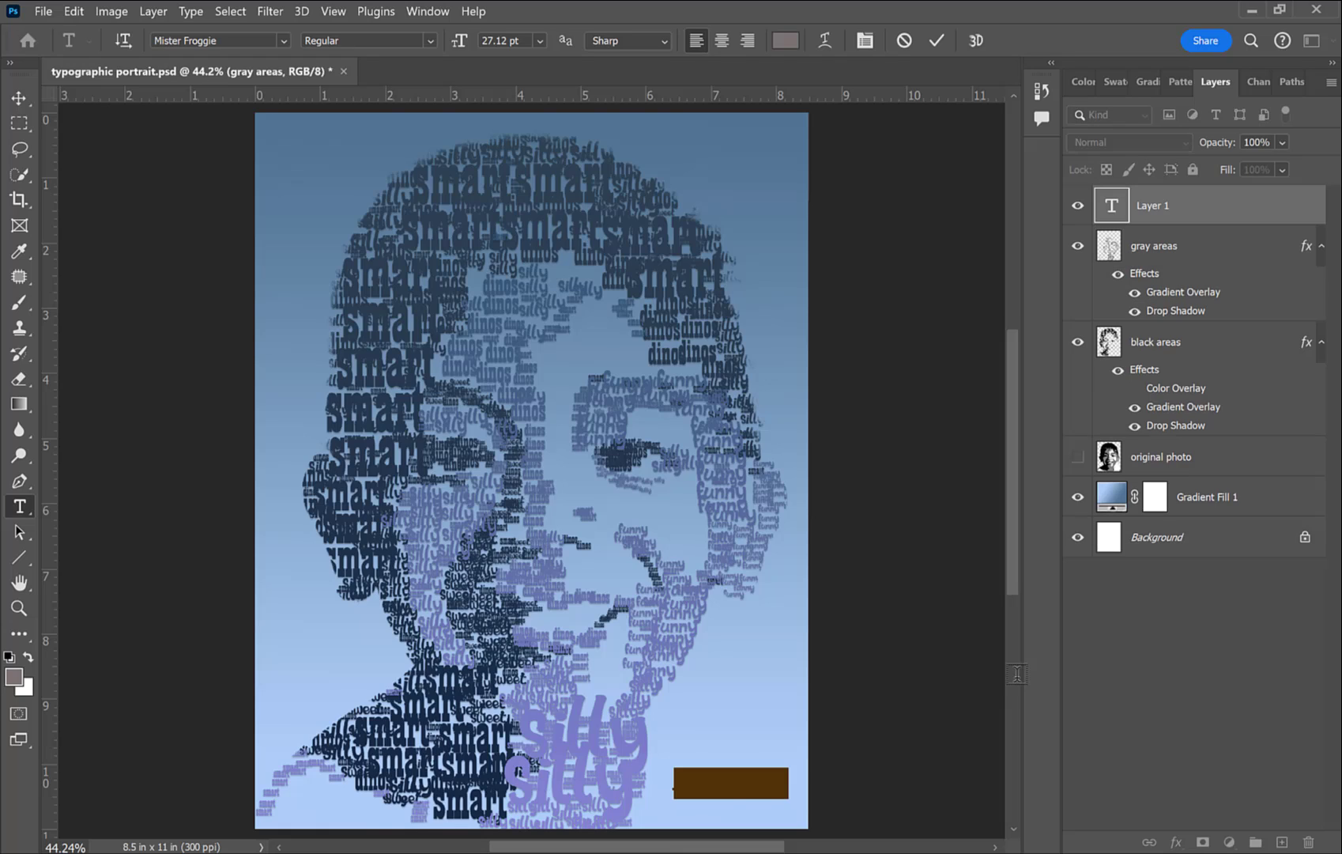
pyautogui.press('BackSpace')
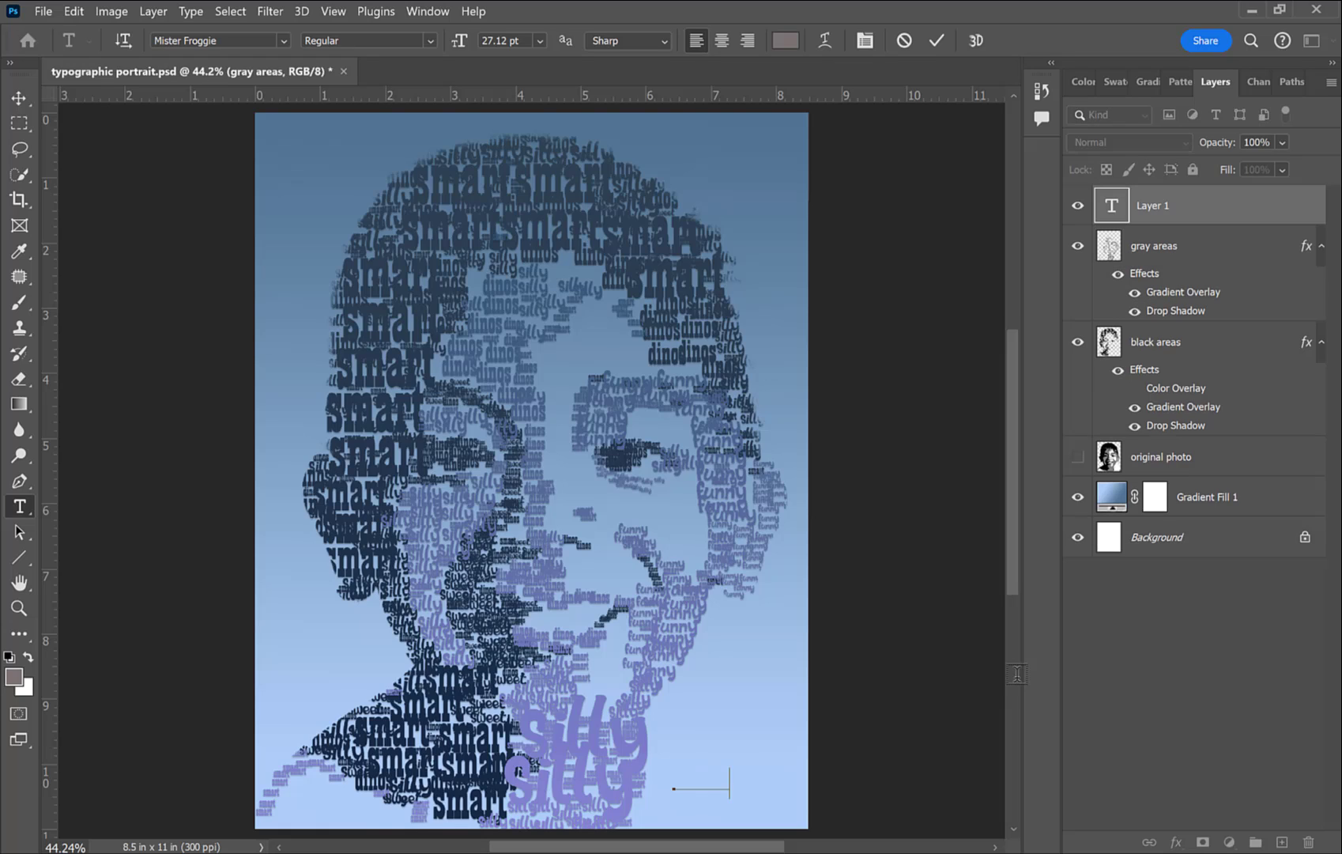
pyautogui.write('Logan')
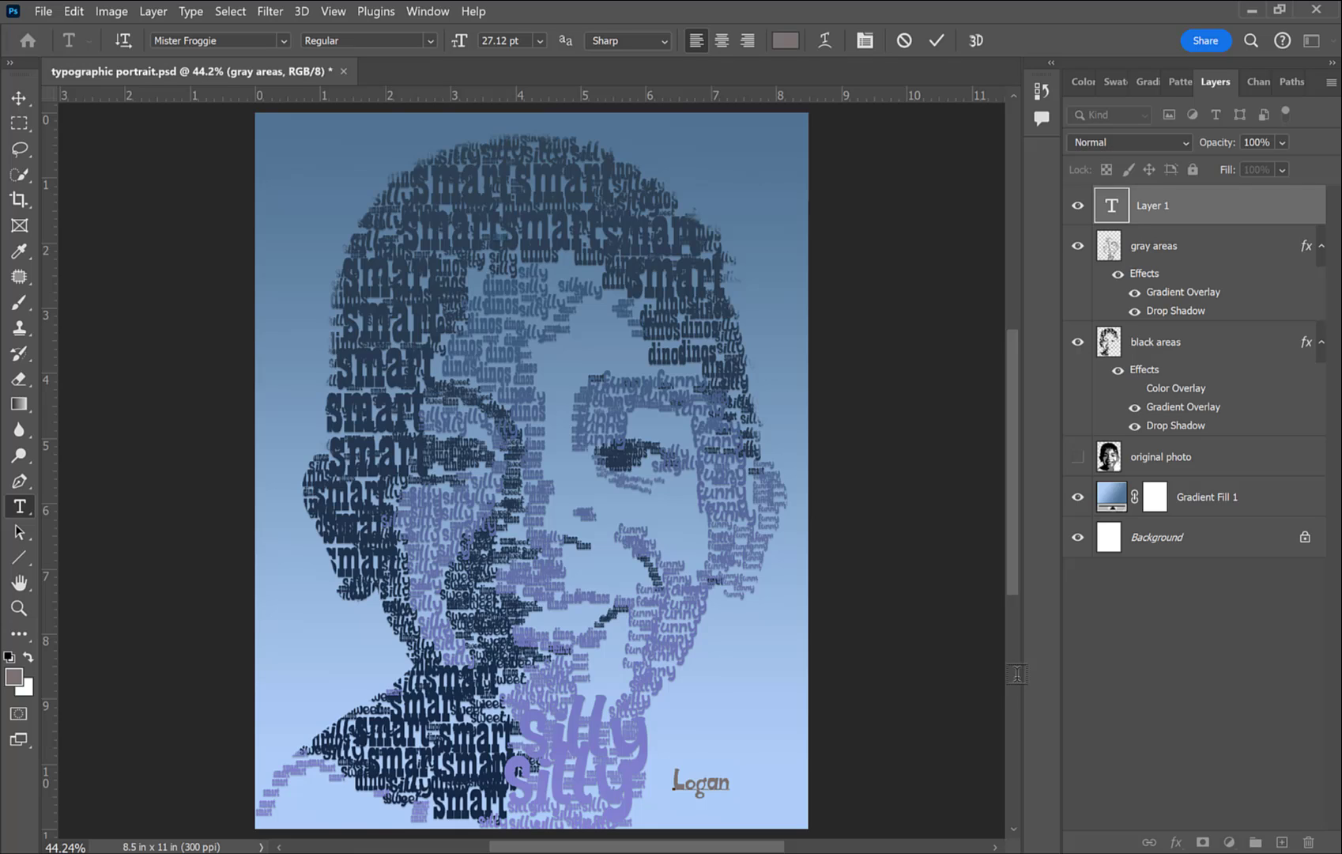
# Step: Set the name text to 42 pt and color it dark blue 22384e, sampled from the dark words in the portrait
pyautogui.hotkey('ctrl', 'a')
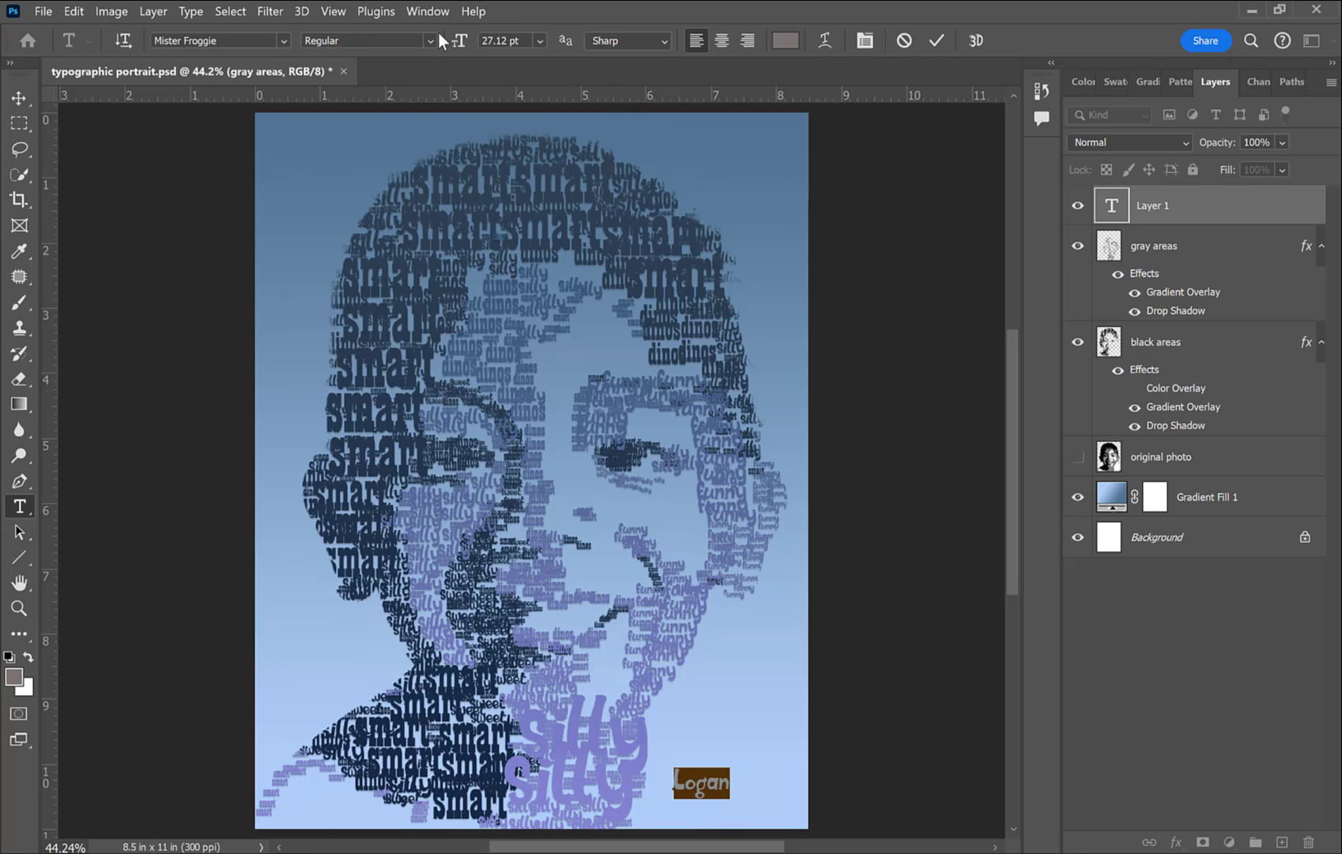
pyautogui.moveTo(461, 41); pyautogui.dragTo(494, 22)
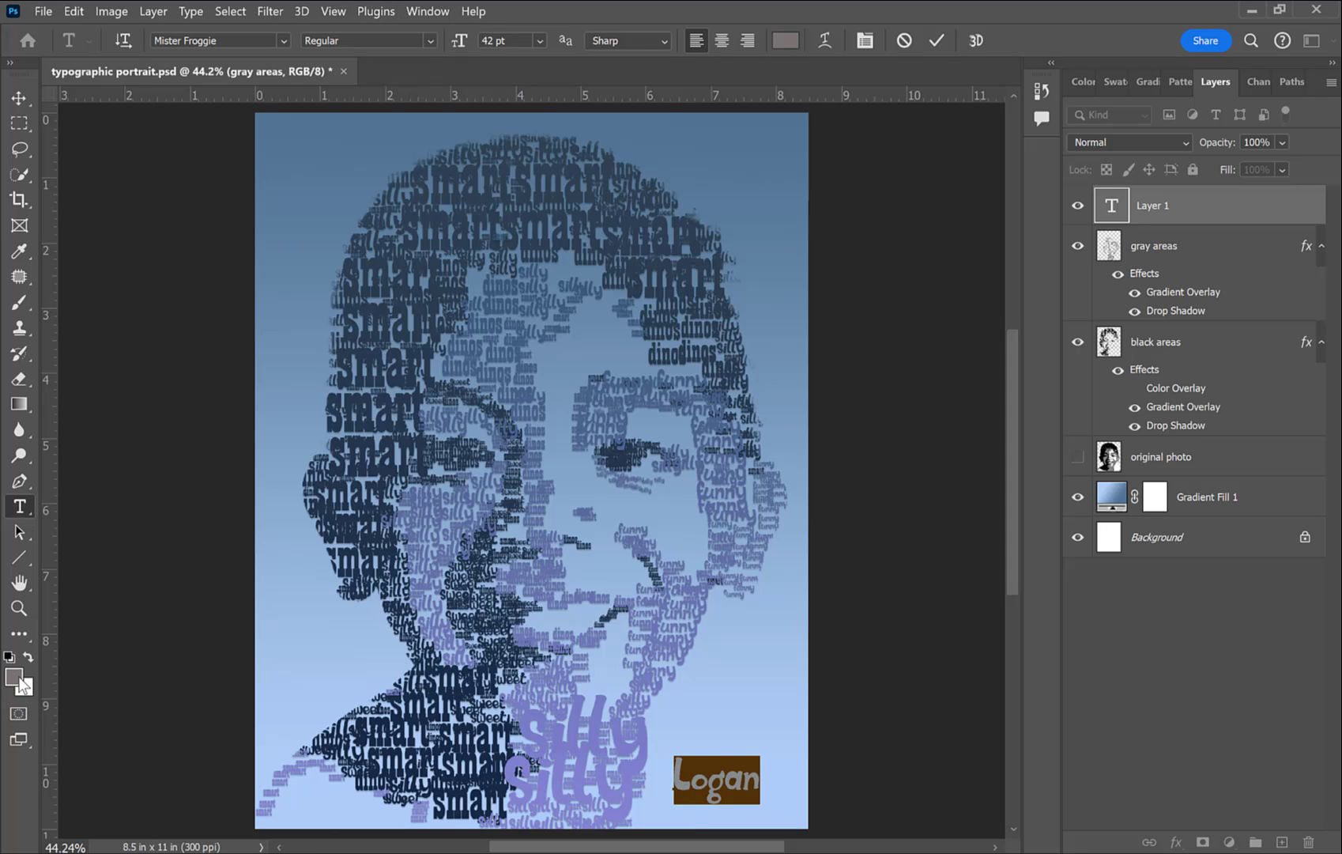
pyautogui.click(787, 40)
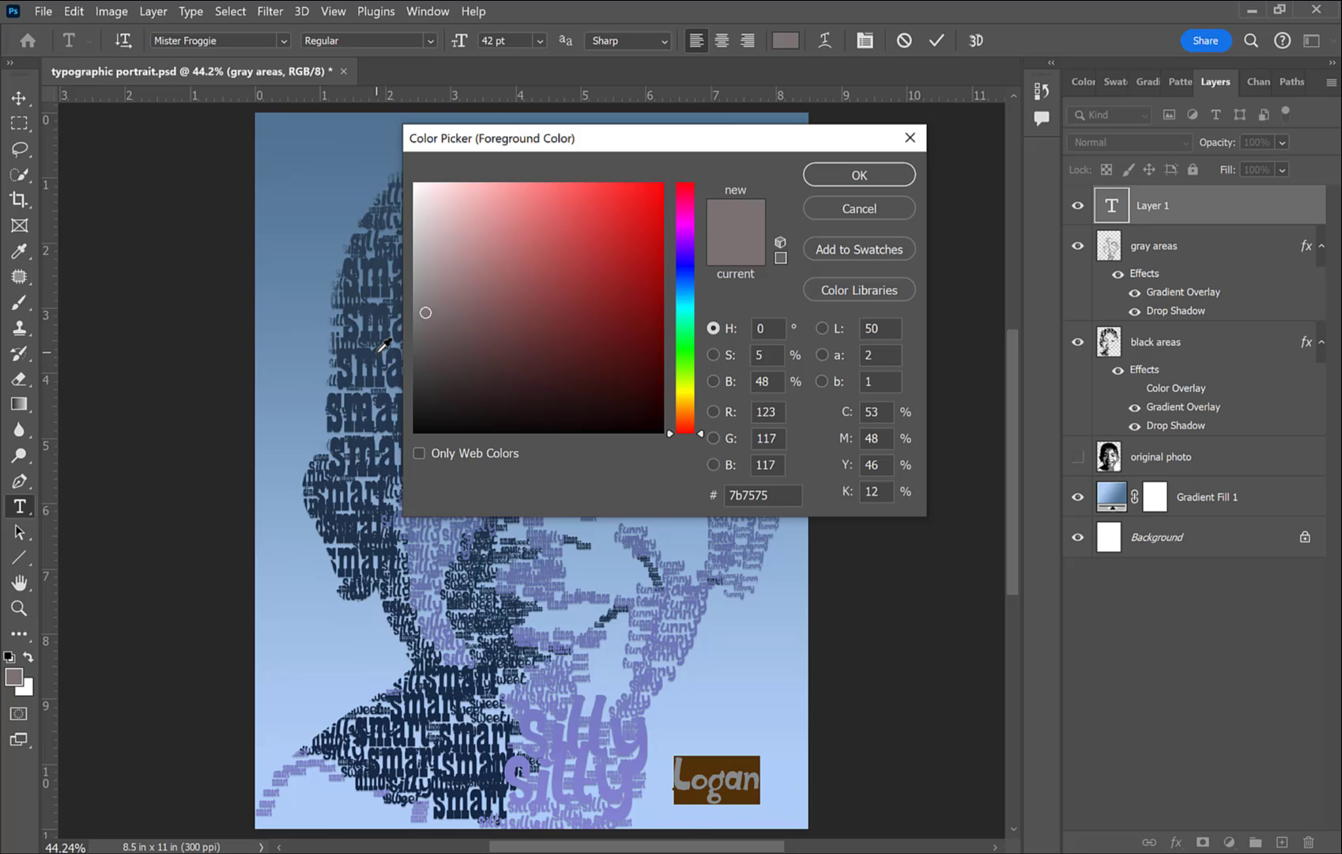
pyautogui.click(380, 350)
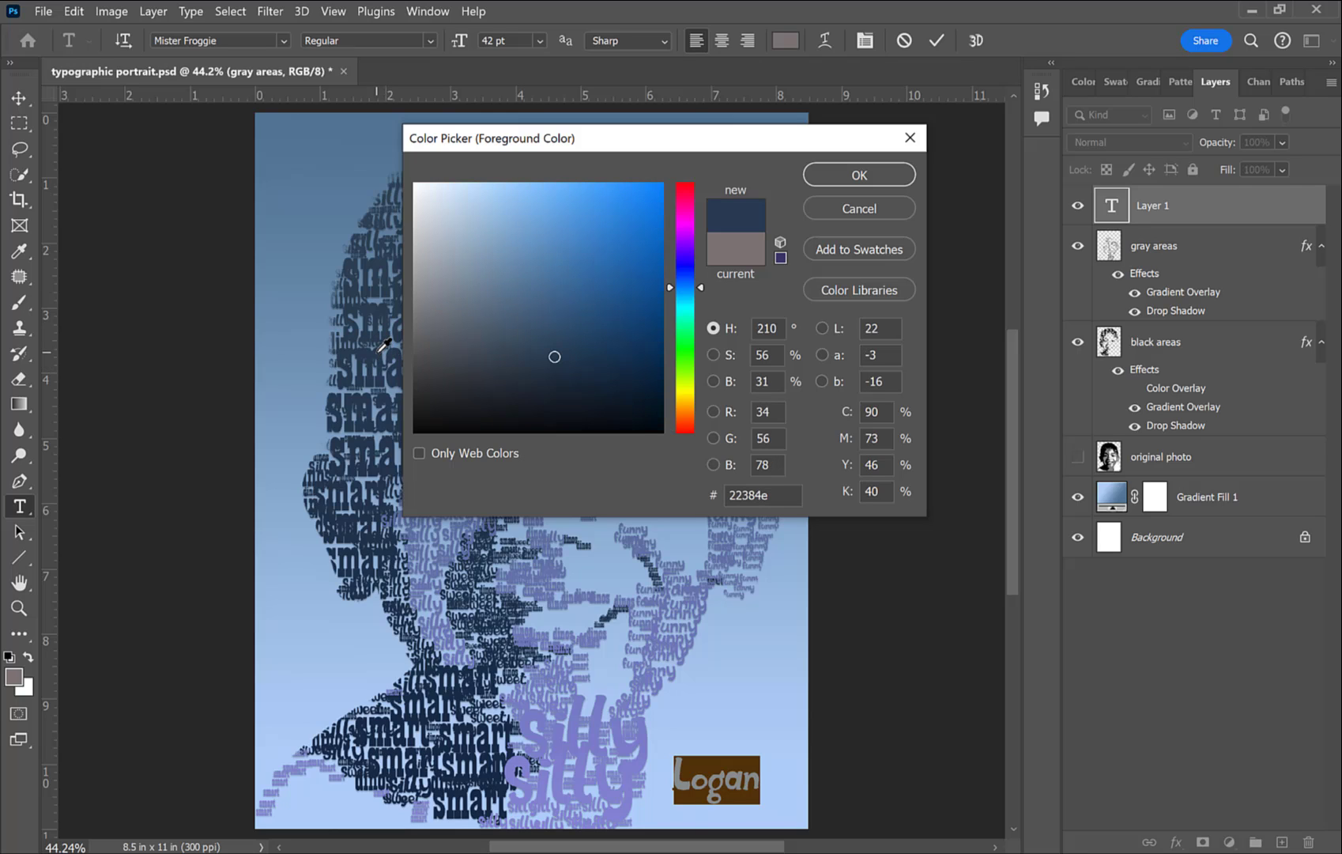
pyautogui.click(884, 179)
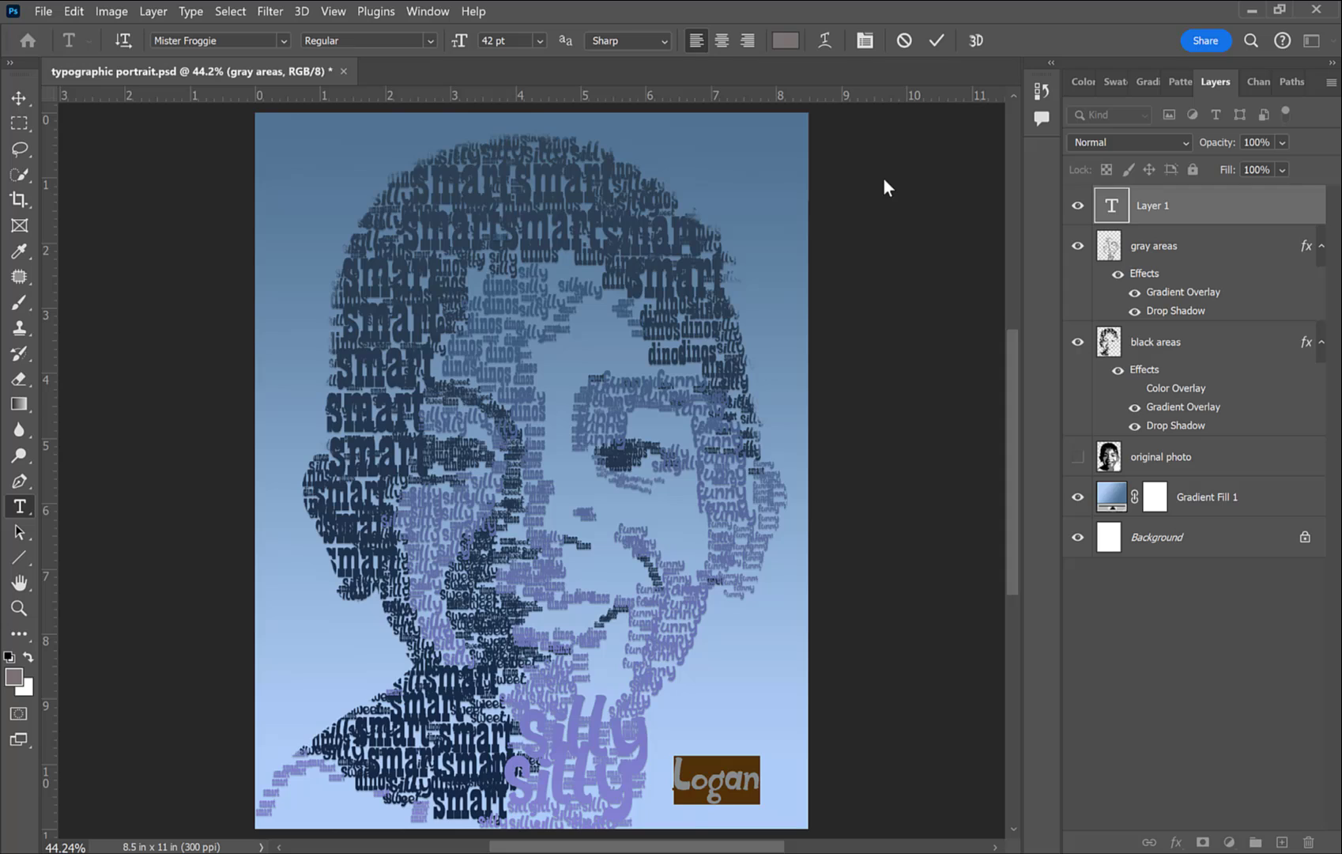
pyautogui.click(23, 93)
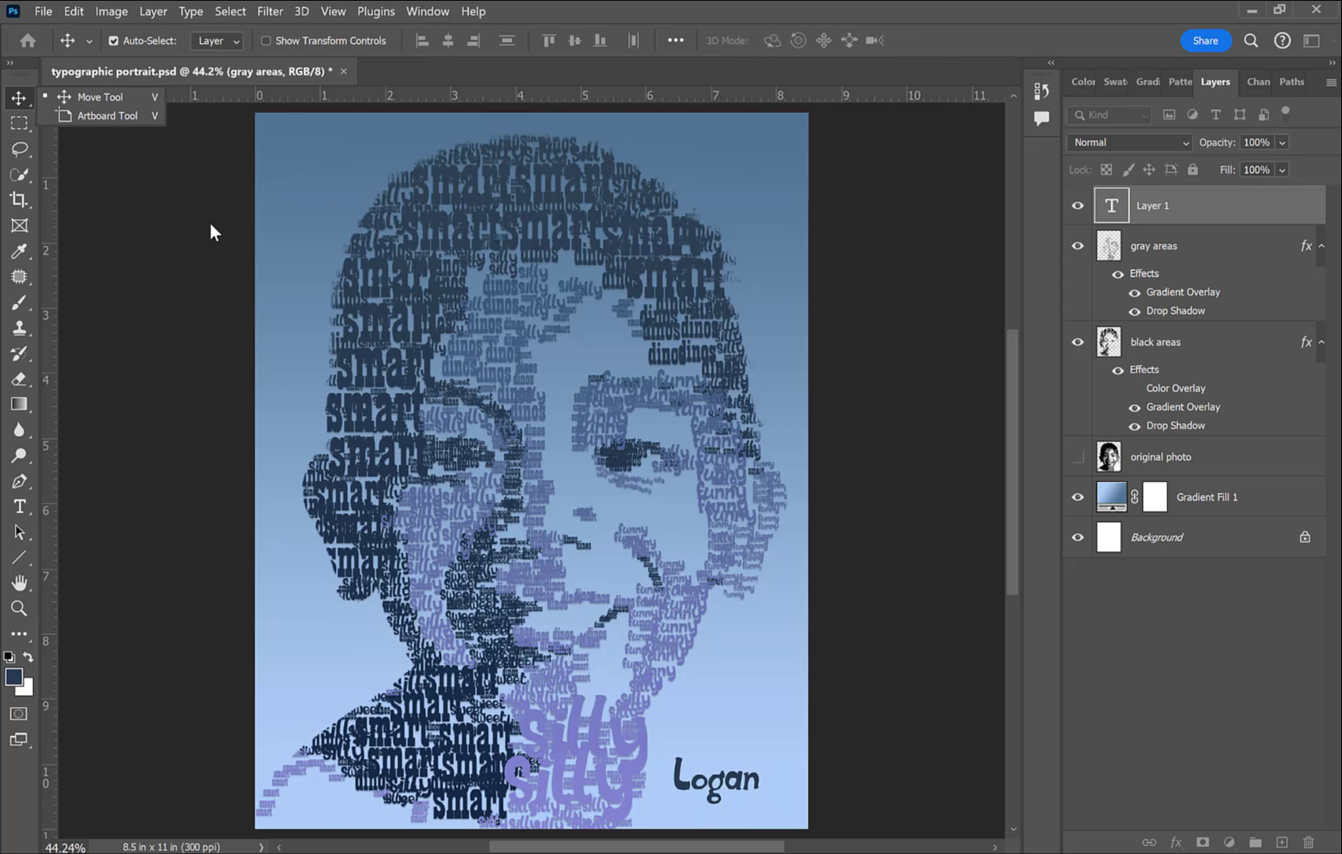
# Step: Export the portrait as a full-size PNG named "typographic portrait" to the Desktop
pyautogui.click(42, 11)
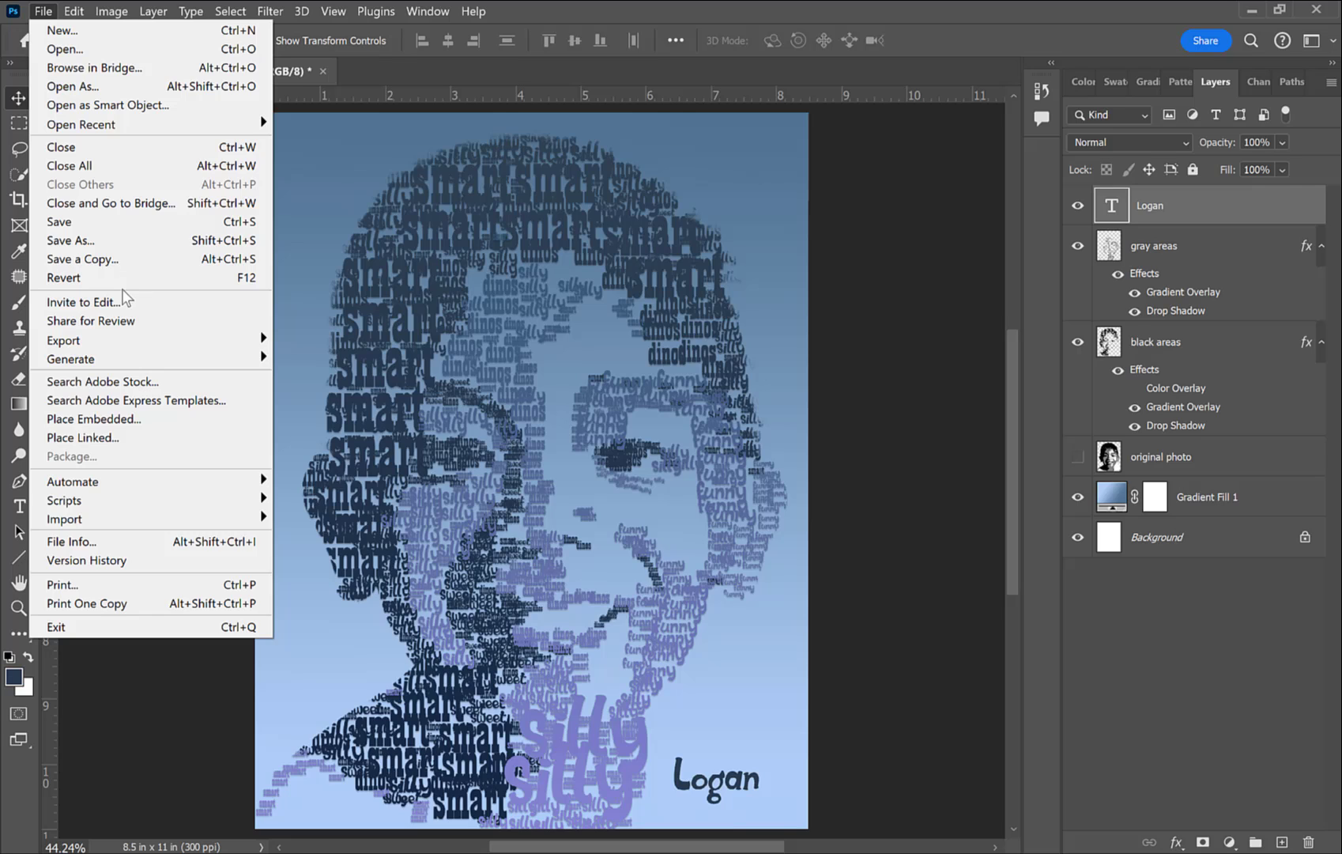
pyautogui.click(316, 360)
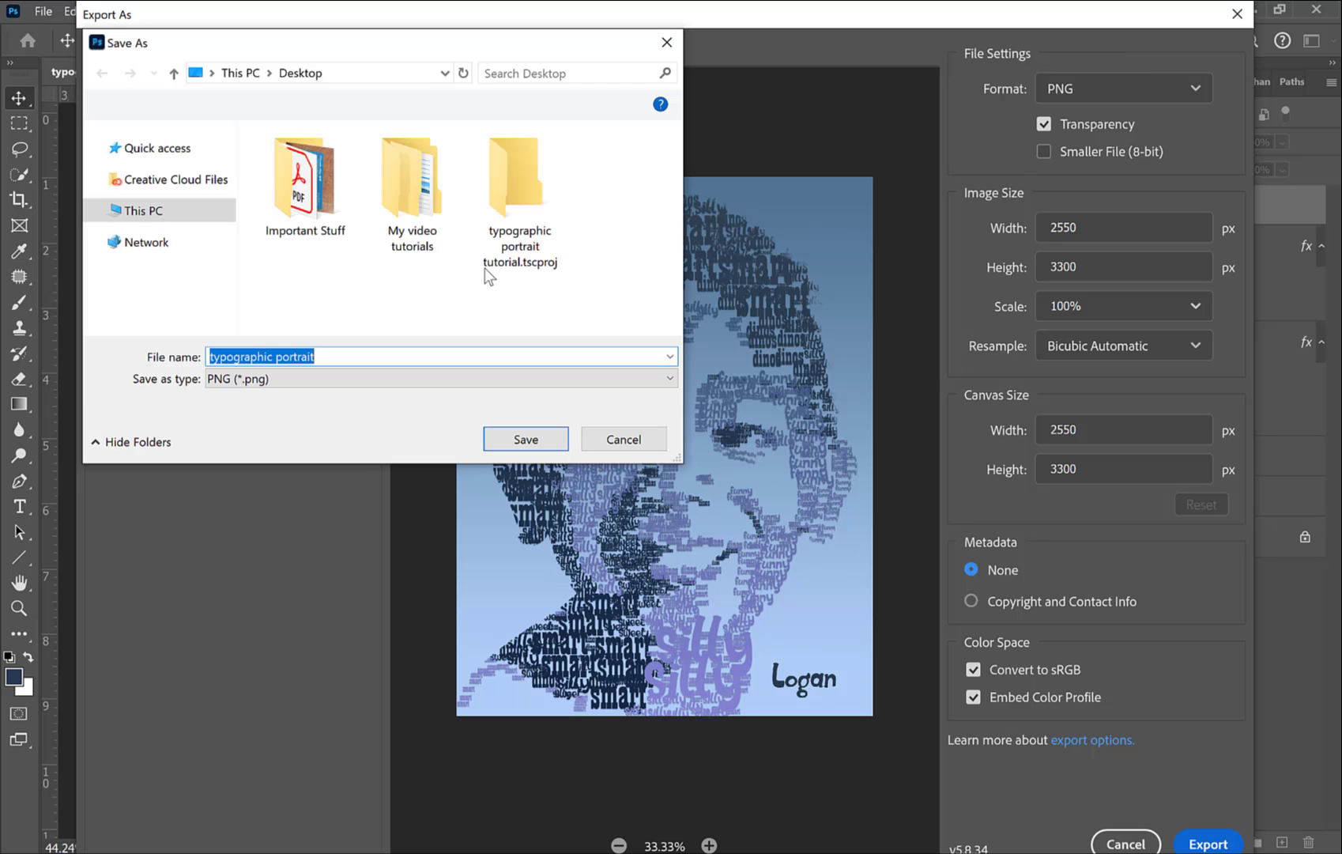
pyautogui.click(546, 438)
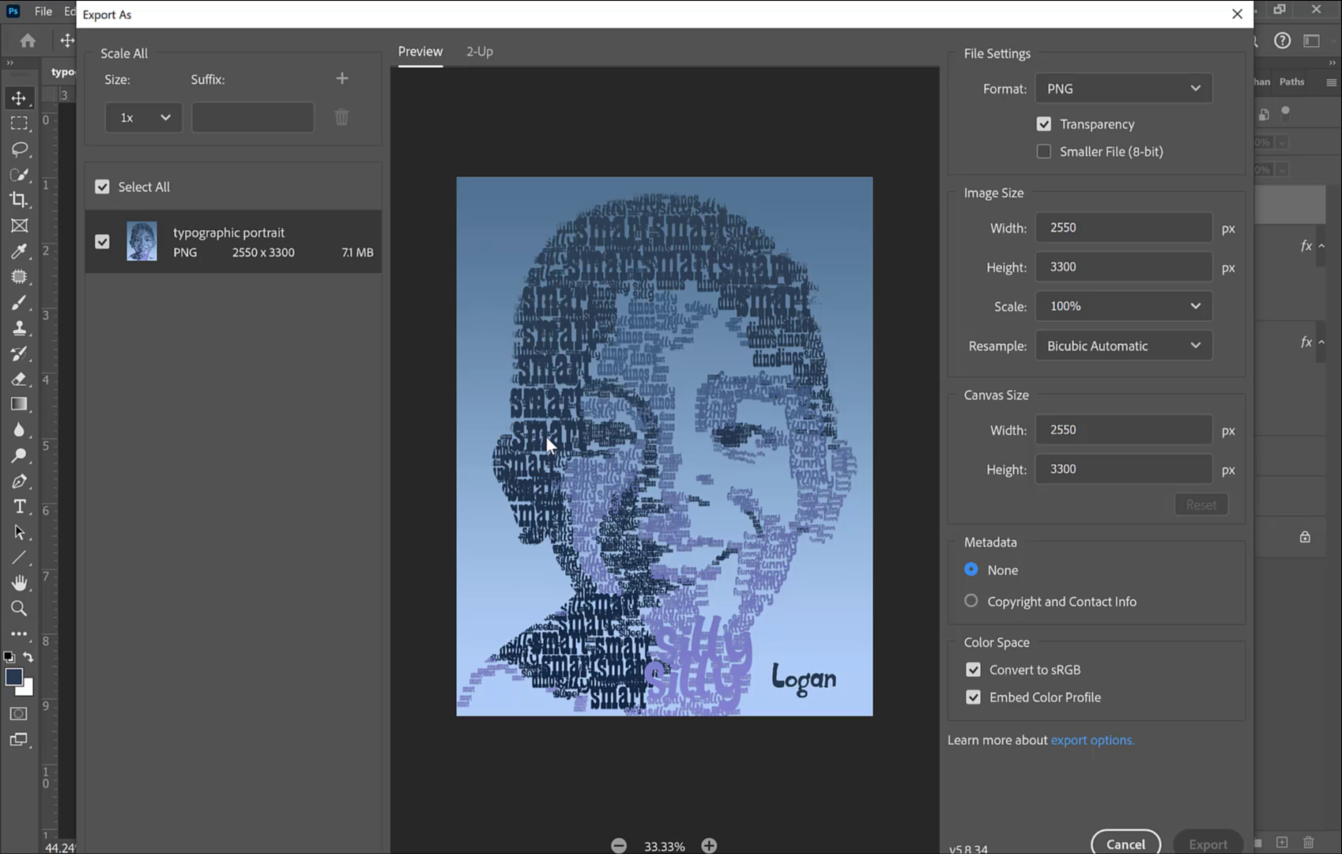